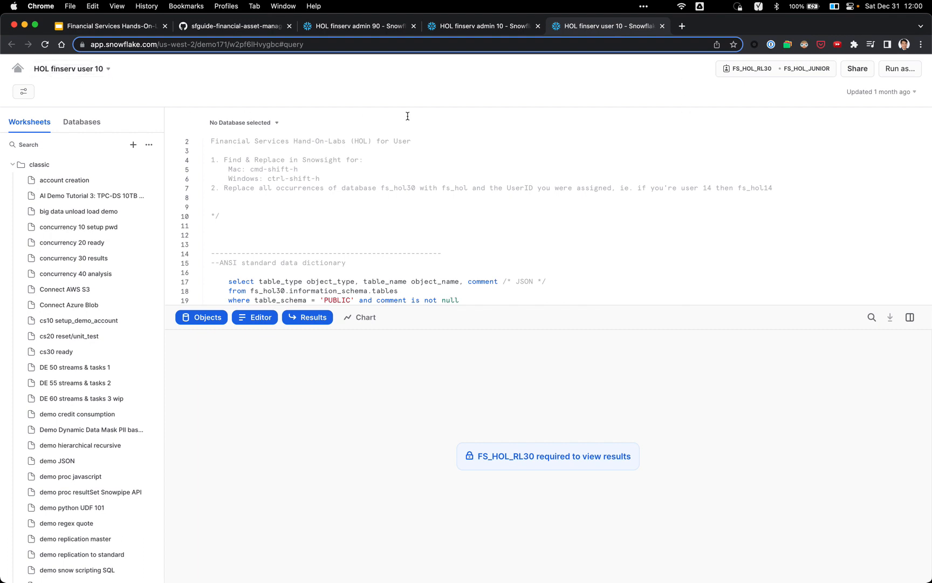
Step: Open Snowsight home in a new tab and create a SQL worksheet holding the pasted lab script
left_click(17, 68, "super")
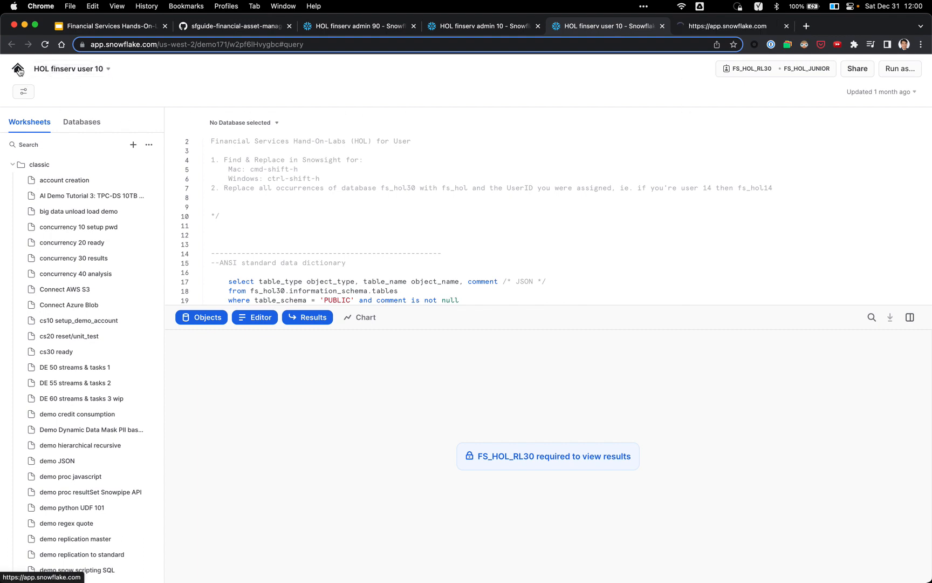
left_click(703, 26)
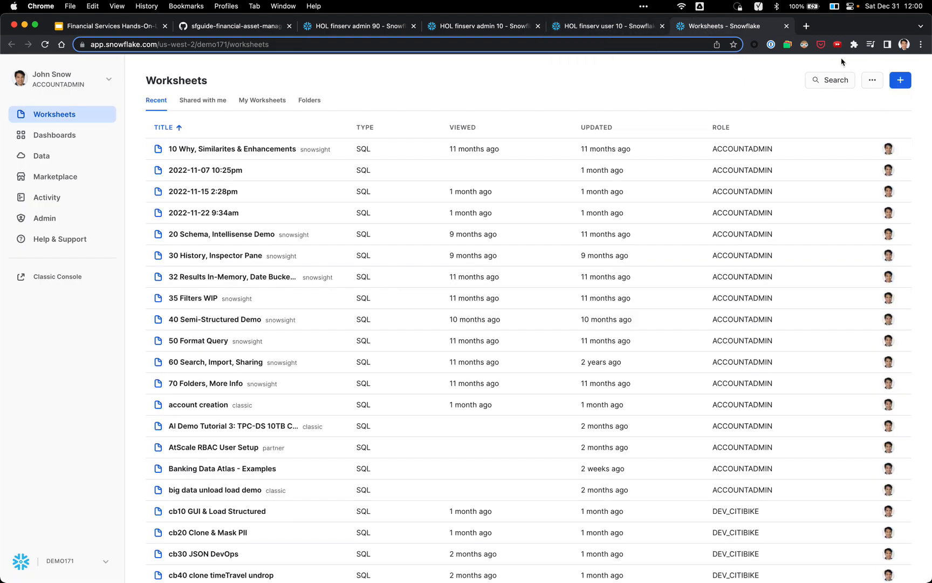
left_click(906, 82)
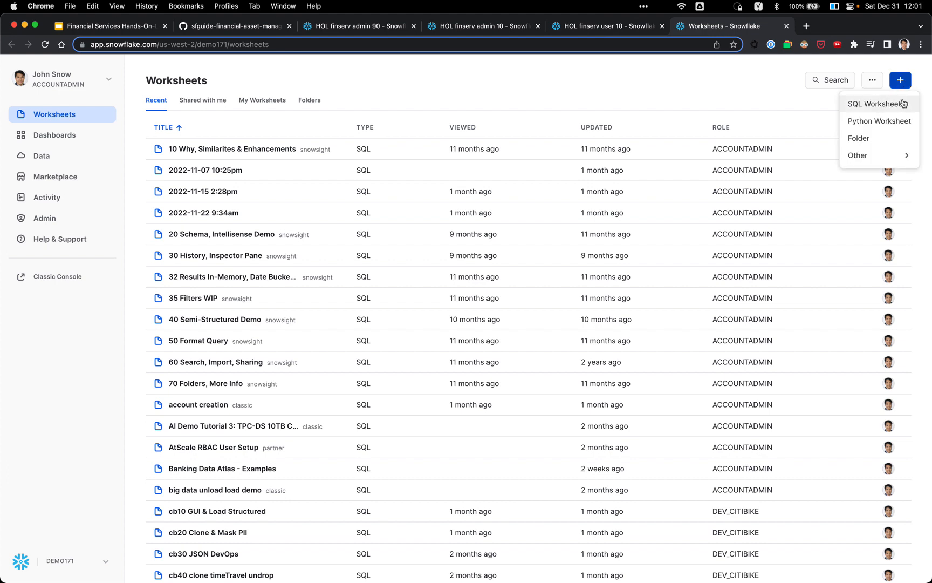
left_click(904, 103)
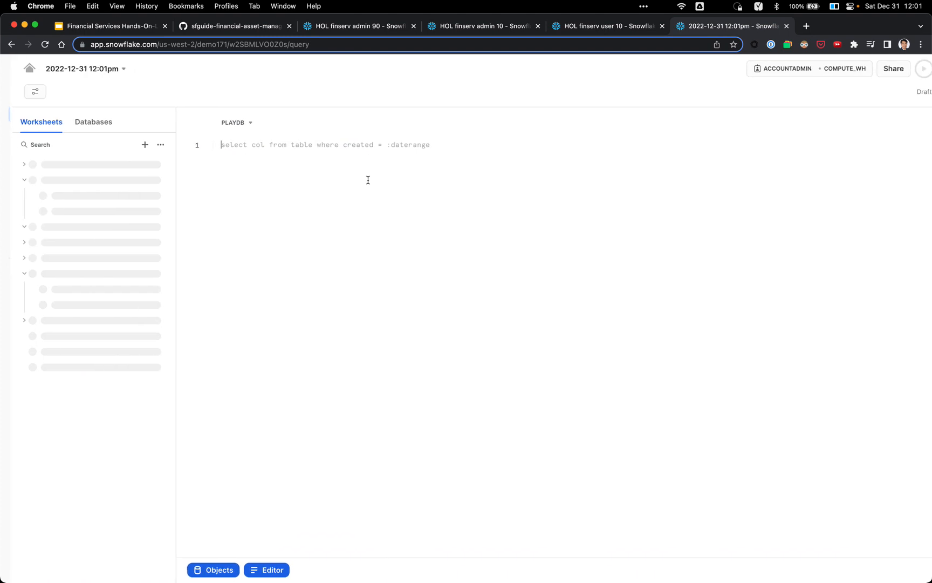
key("super+v")
scroll(413, 234, "up", 15)
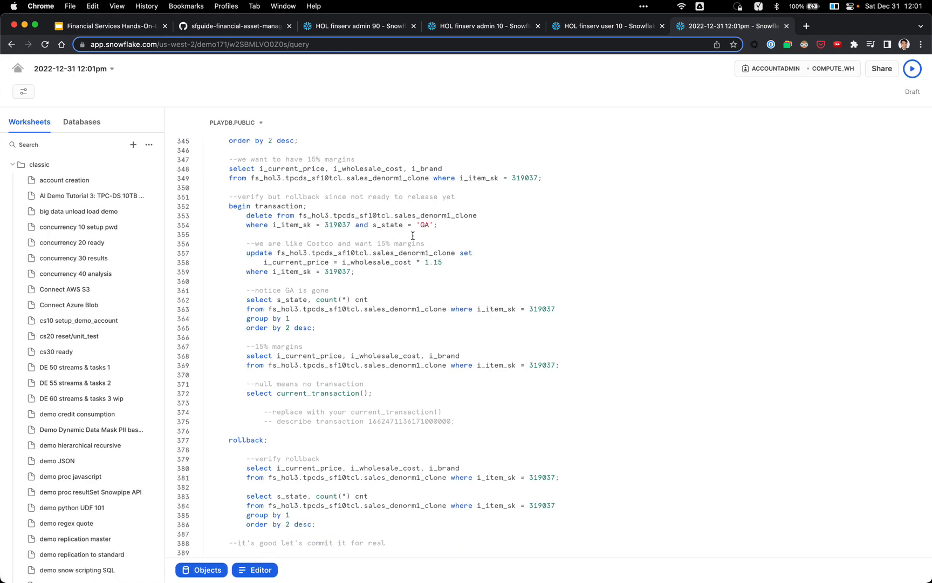
scroll(413, 234, "up", 10)
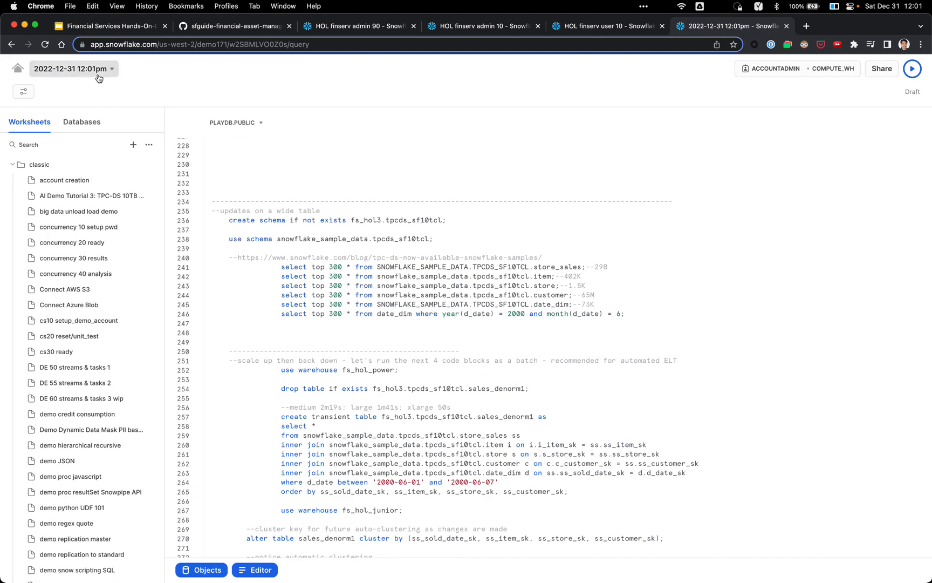
Step: Rename the worksheet to 'hol user 10 test' and close it
left_click(99, 76)
type("hol user 10 test")
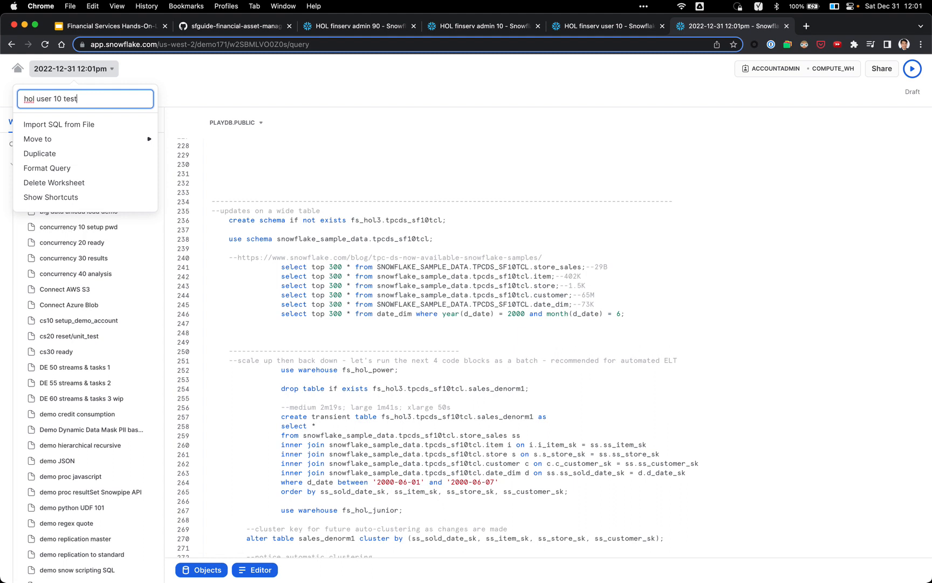
key("Return")
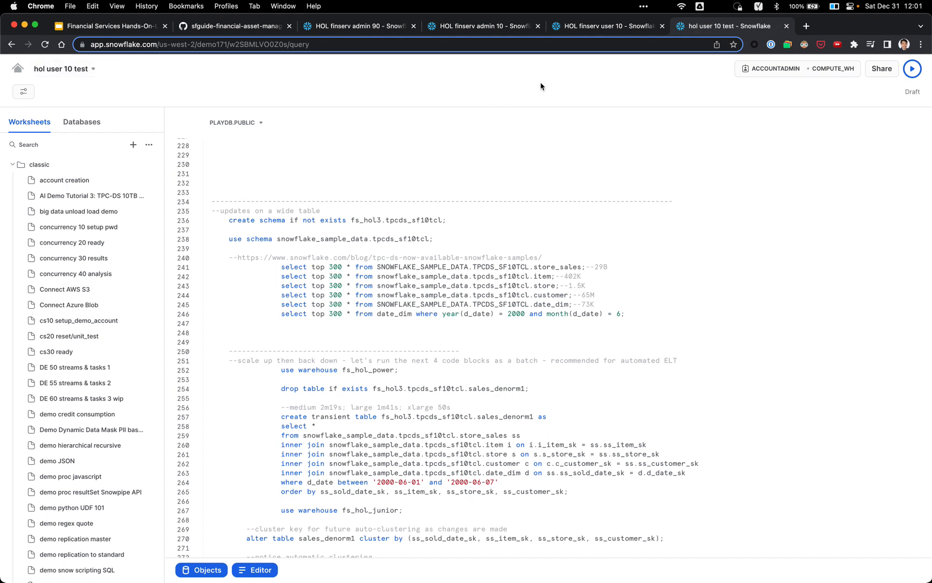
key("super+w")
Step: Select the entire HOL finserv admin 90 reset script and run it
left_click(364, 25)
scroll(357, 162, "up", 10)
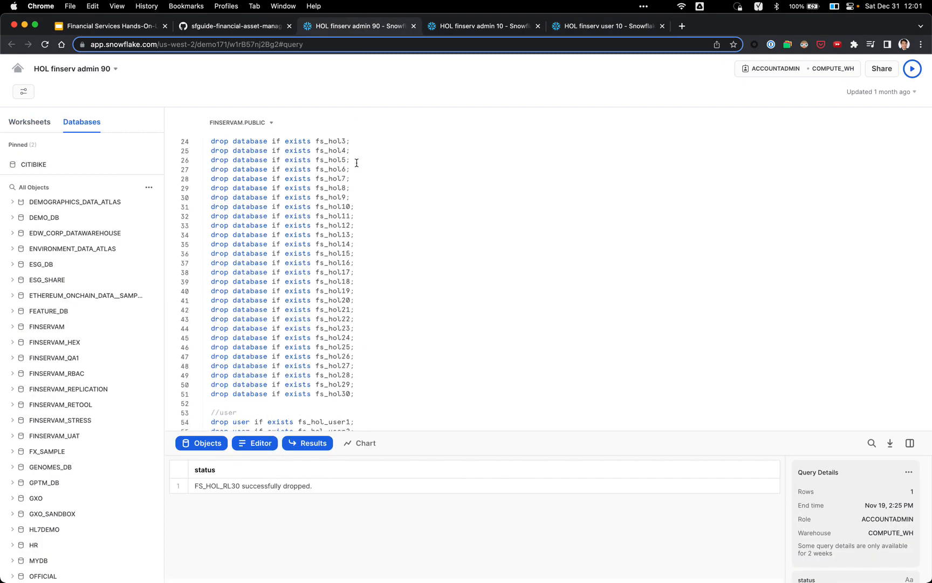
scroll(357, 162, "up", 5)
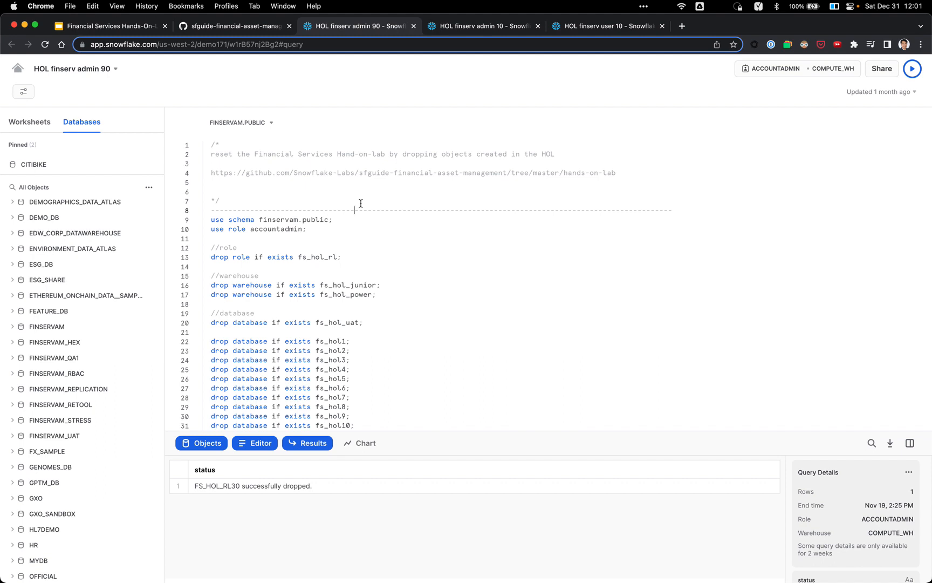
key("super+a")
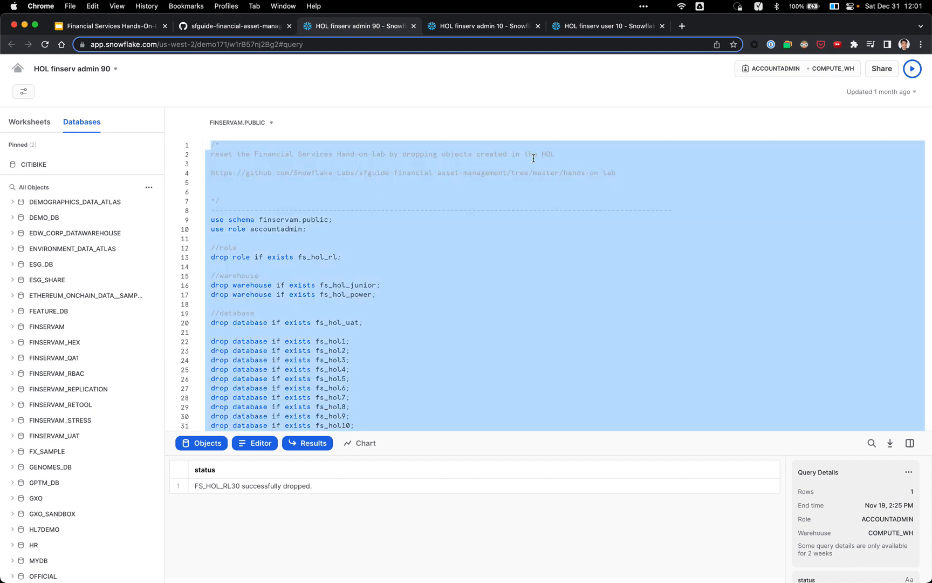
left_click(912, 70)
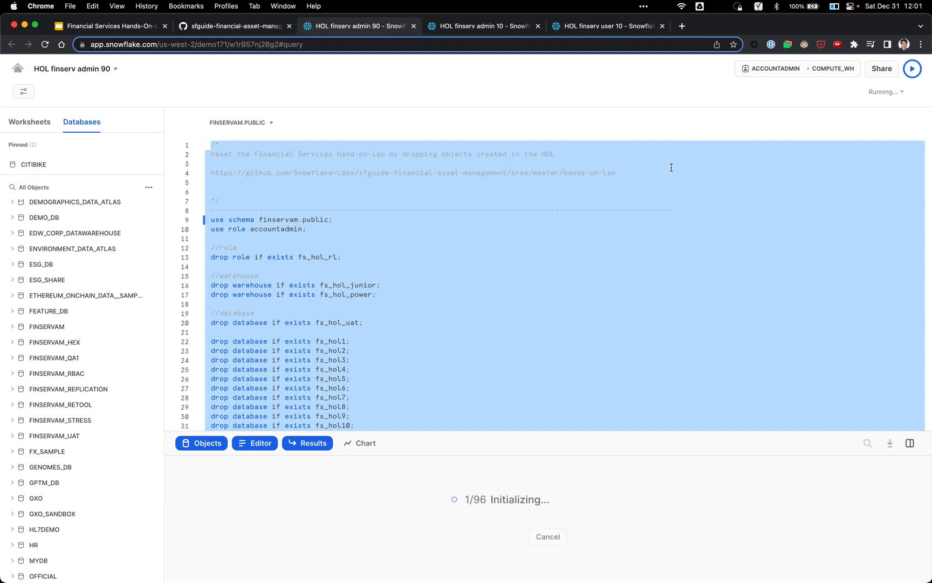
Step: Follow the drop user and role statements as the reset script executes
left_click(582, 406)
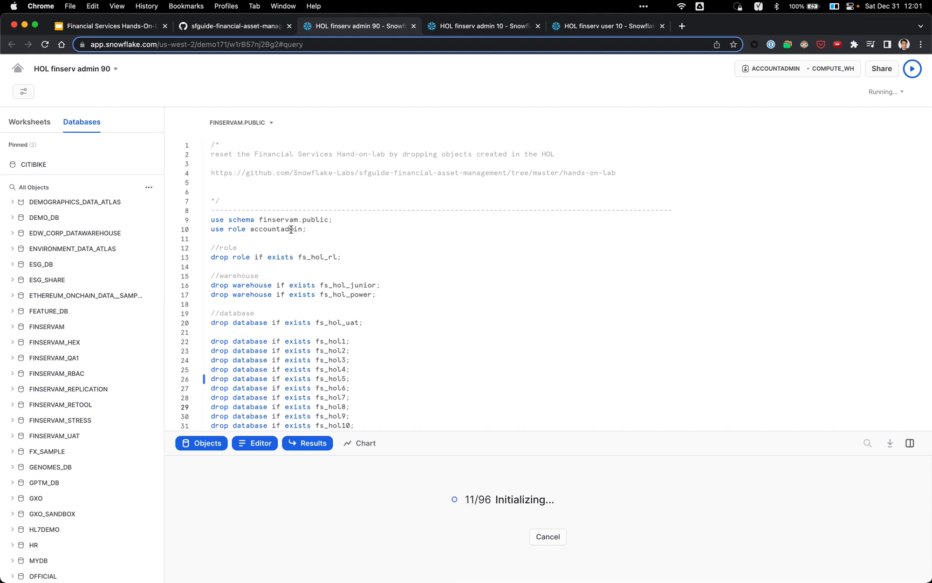
scroll(307, 290, "down", 2)
scroll(307, 289, "down", 2)
scroll(73, 323, "down", 4)
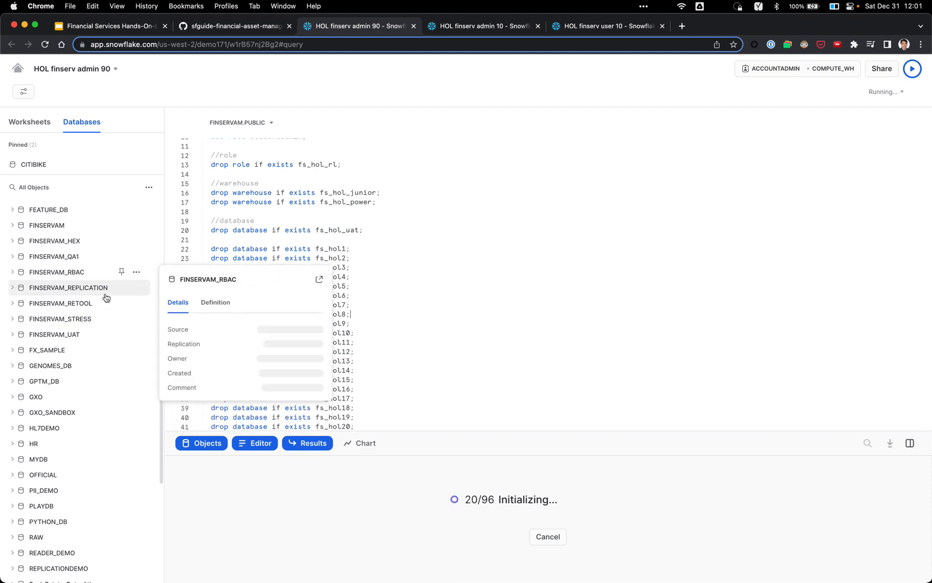
scroll(78, 337, "down", 1)
scroll(351, 286, "down", 3)
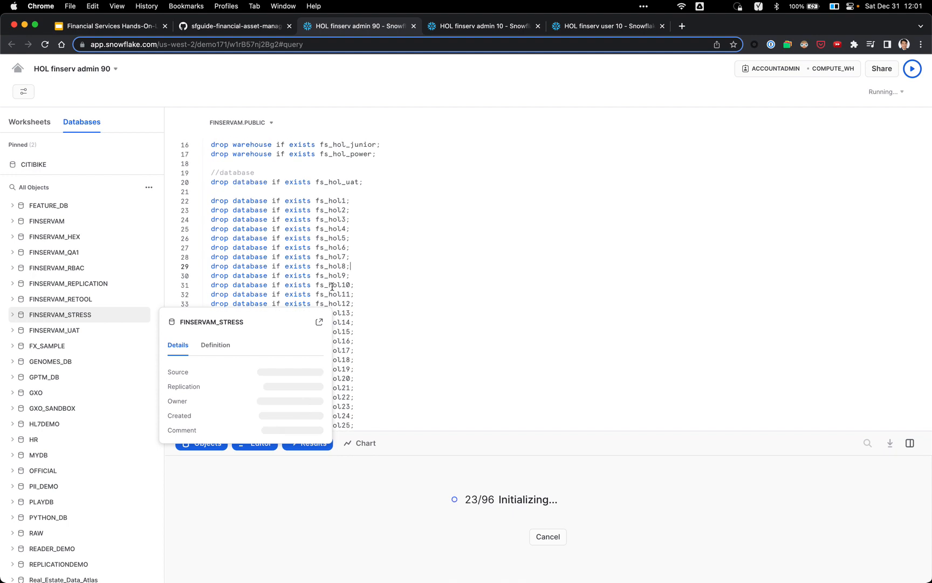
scroll(429, 277, "down", 5)
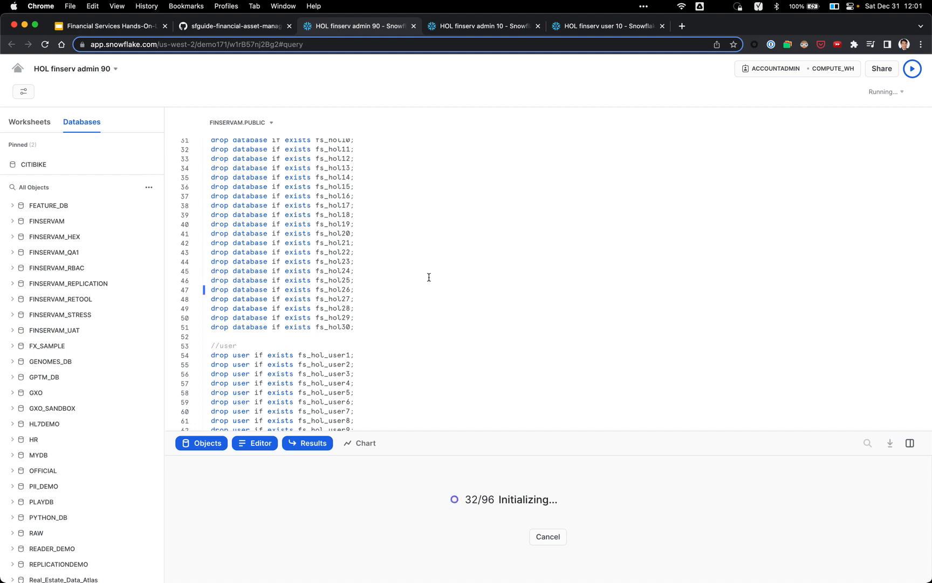
scroll(429, 276, "down", 5)
scroll(427, 273, "down", 2)
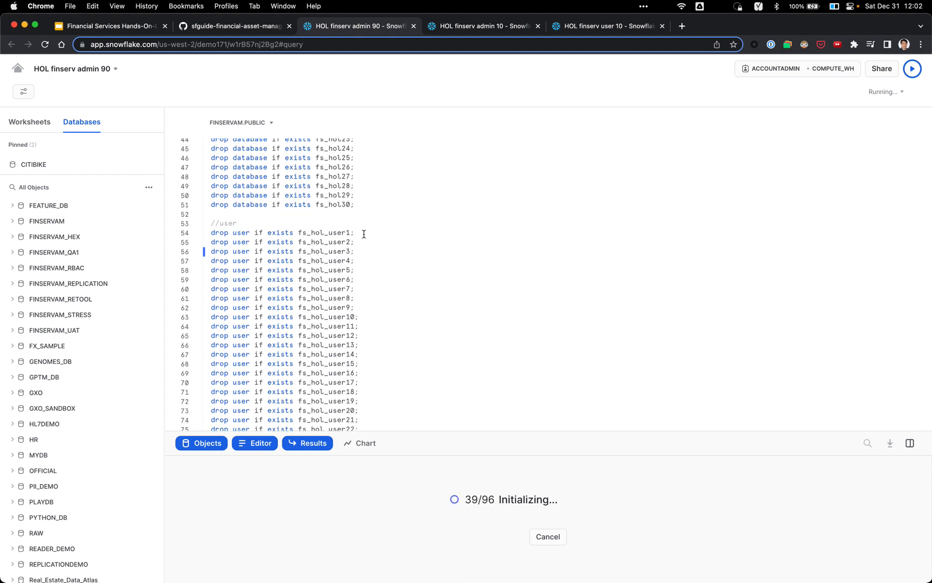
scroll(362, 246, "down", 3)
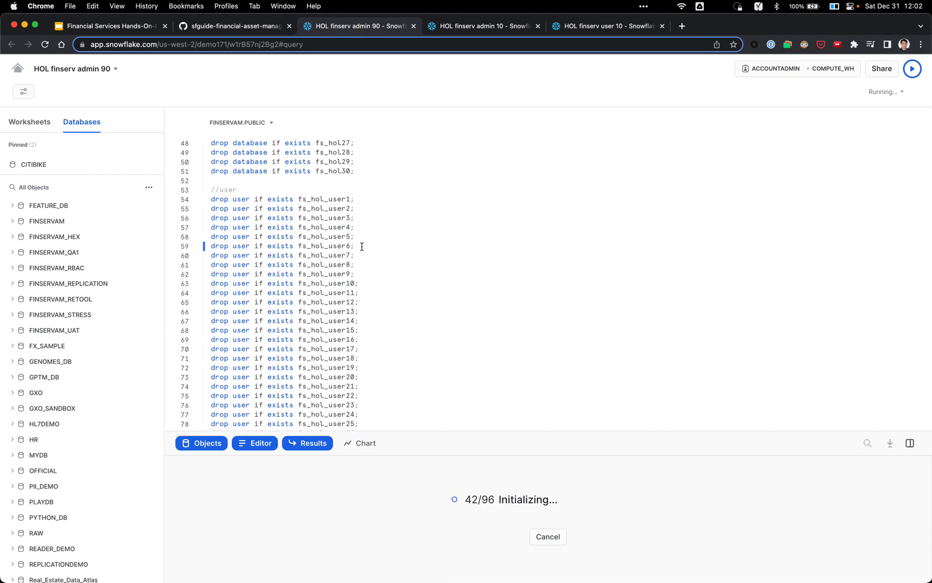
scroll(367, 224, "down", 6)
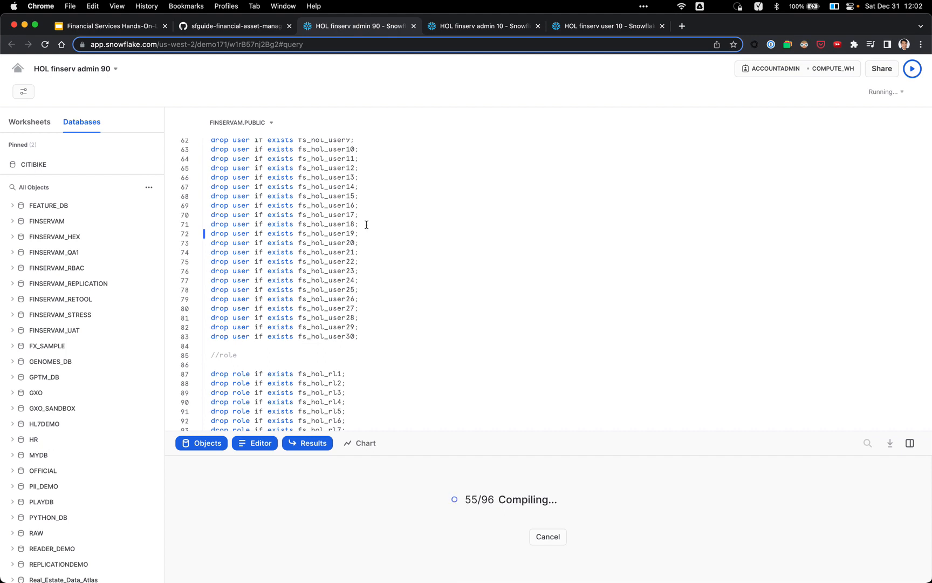
left_click(23, 70, "super")
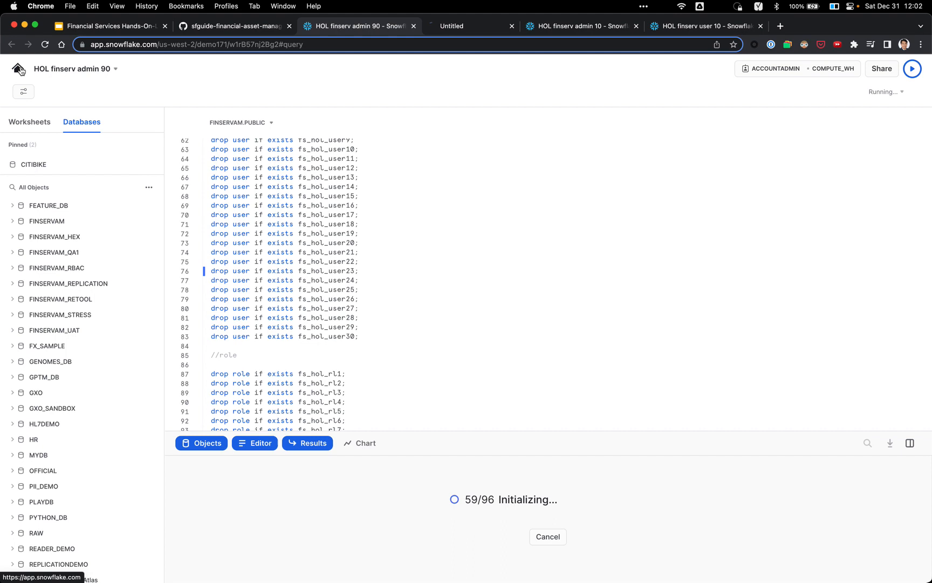
Step: Show Query History for all users to confirm the drops, then return to the admin 90 worksheet
left_click(501, 29)
left_click_drag(501, 29, 728, 26)
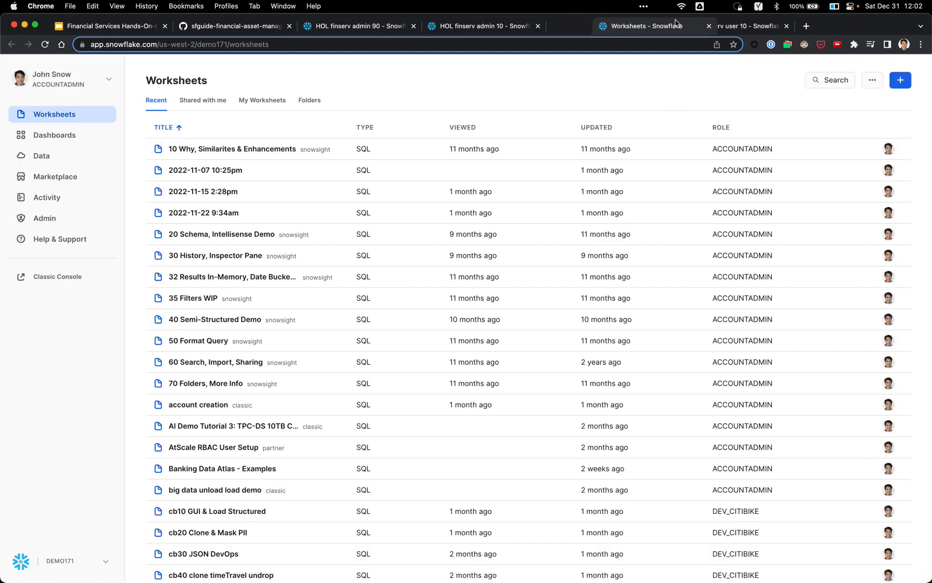
left_click(71, 198)
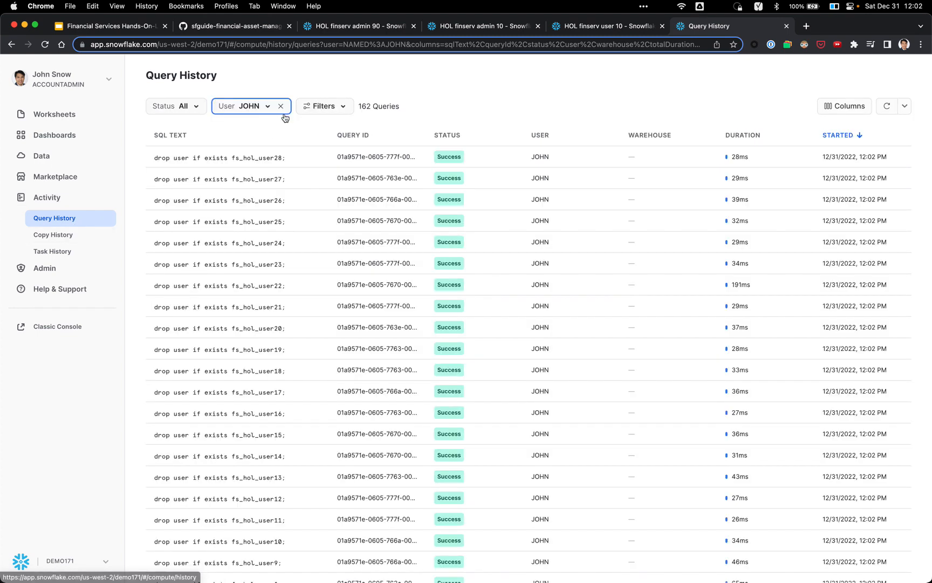
left_click(280, 106)
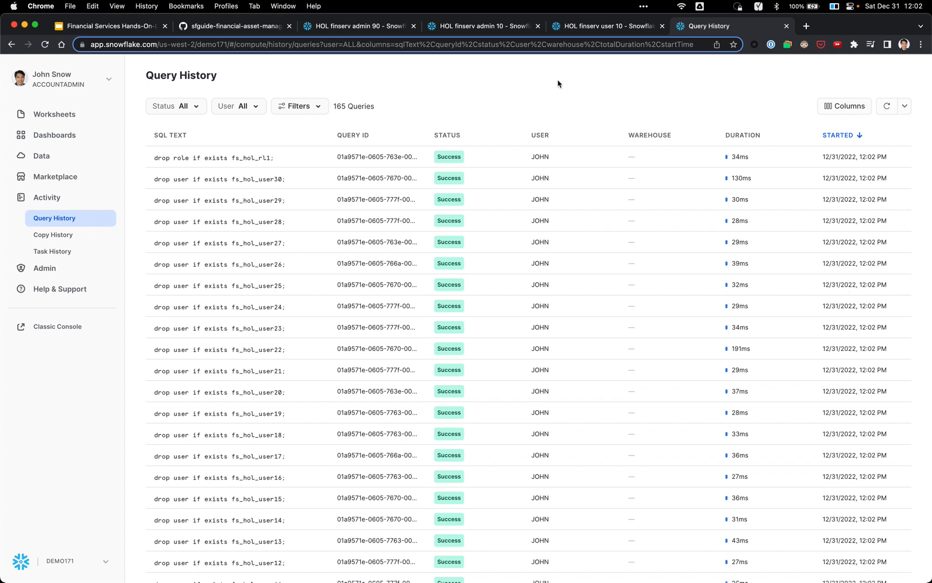
left_click(355, 28)
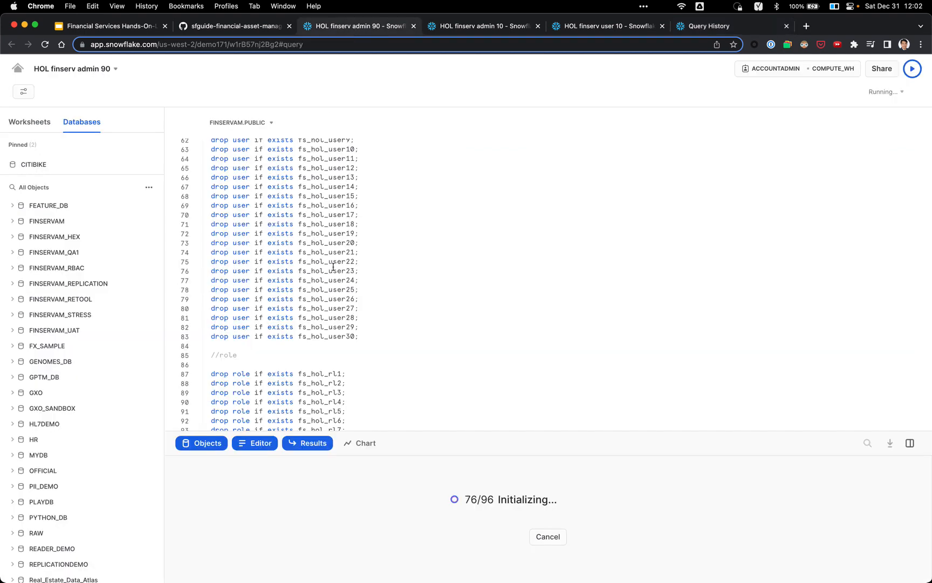
scroll(395, 263, "down", 5)
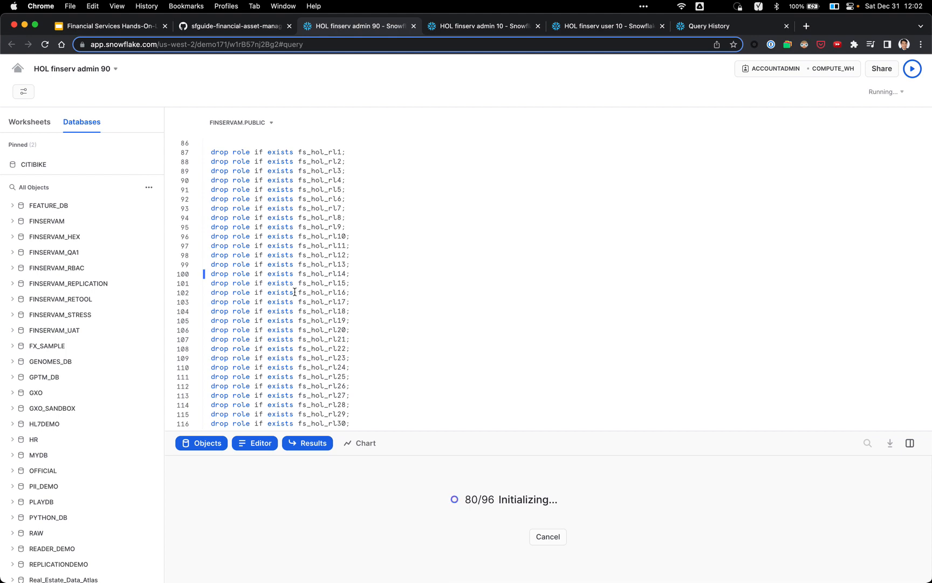
scroll(332, 279, "up", 3)
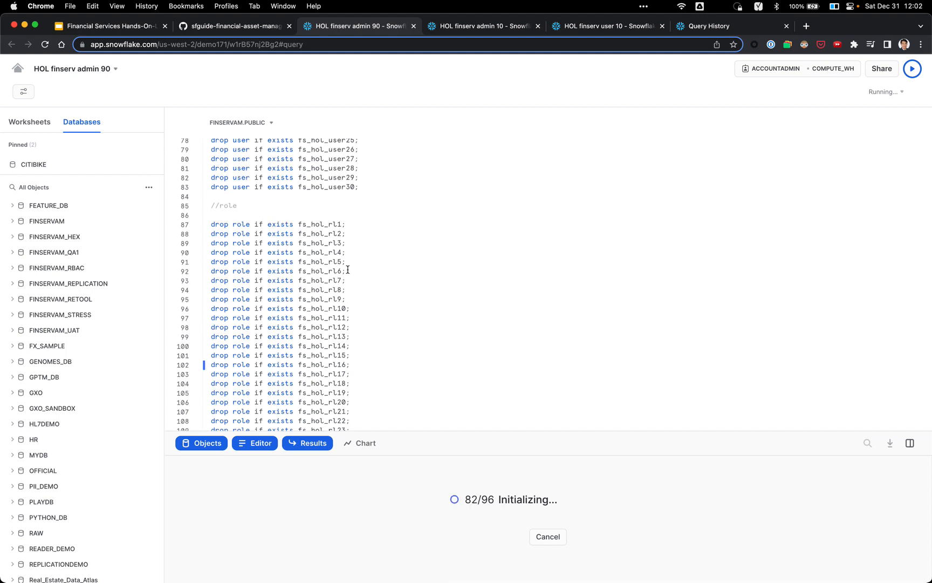
scroll(348, 269, "down", 1)
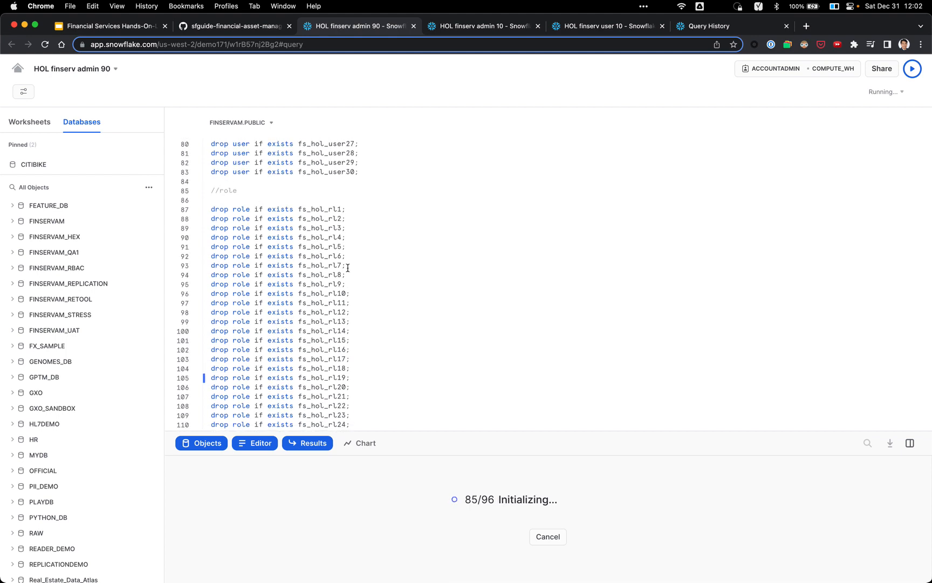
scroll(348, 267, "down", 2)
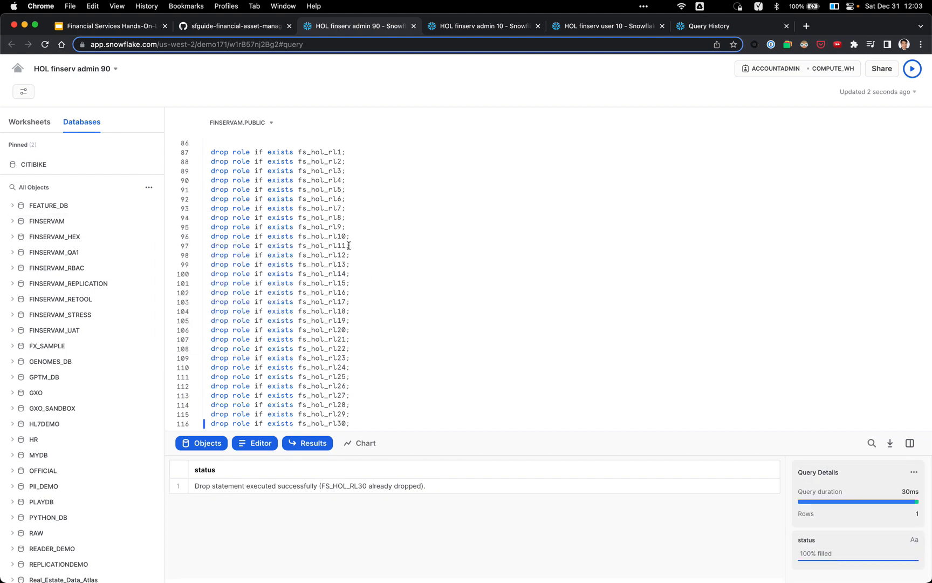
scroll(285, 271, "up", 10)
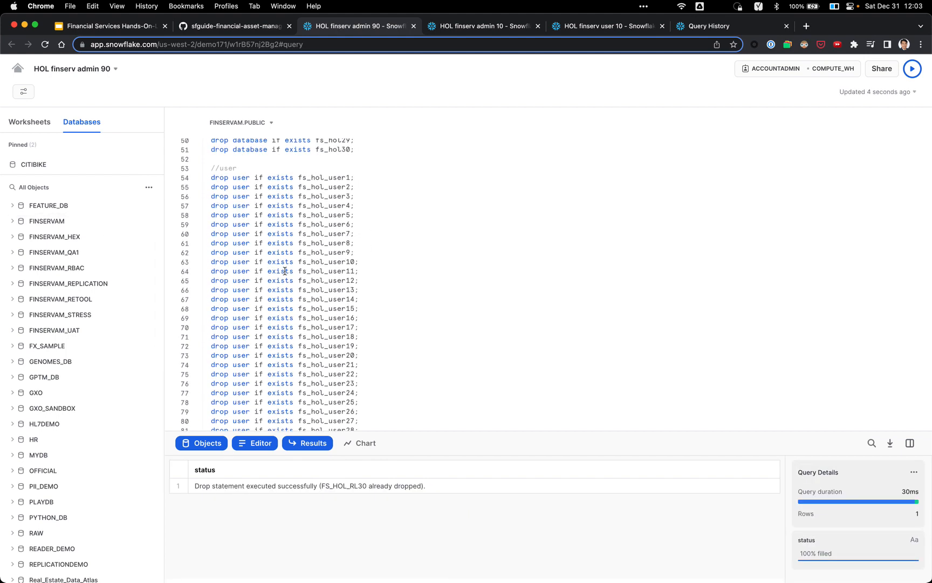
scroll(284, 271, "up", 5)
scroll(251, 300, "down", 4)
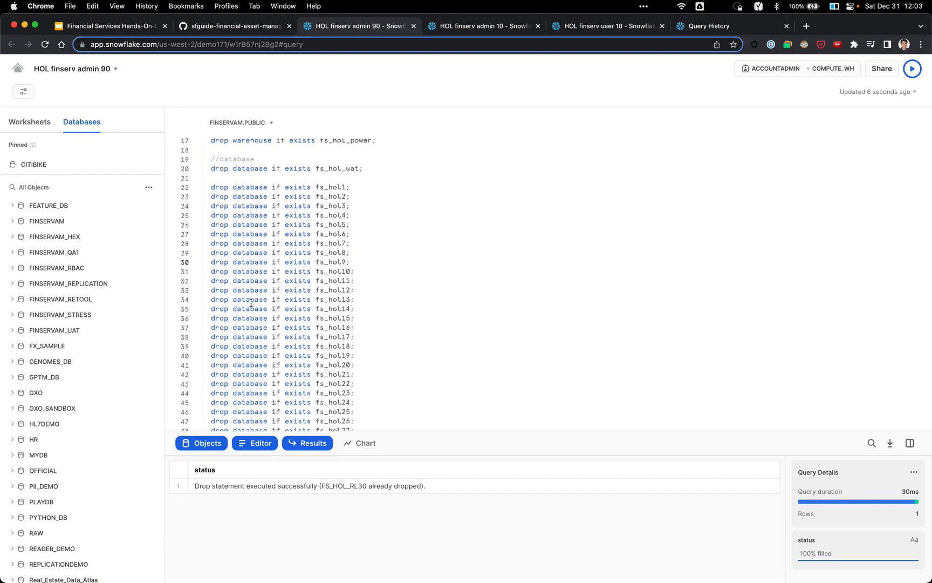
scroll(253, 300, "up", 3)
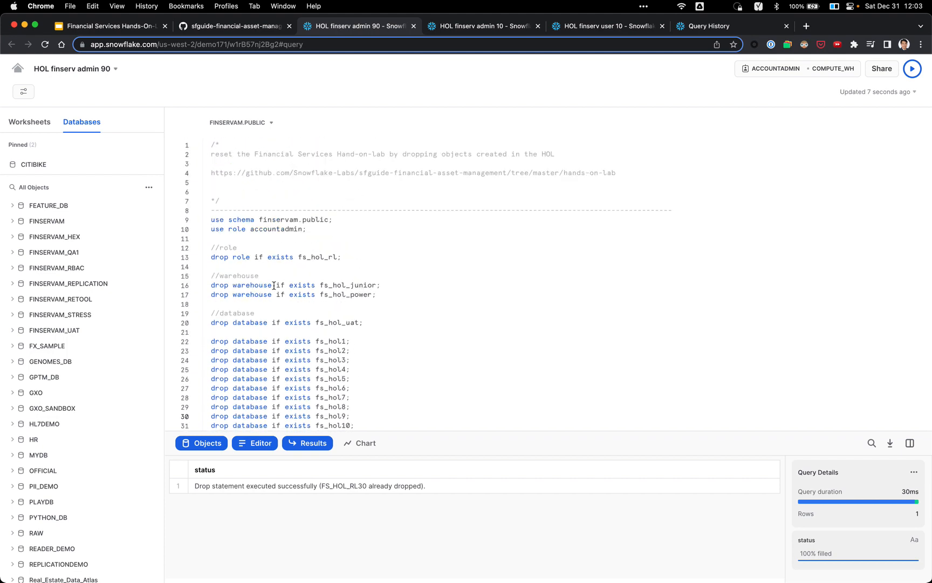
double_click(328, 341)
scroll(329, 341, "down", 8)
scroll(329, 341, "down", 1)
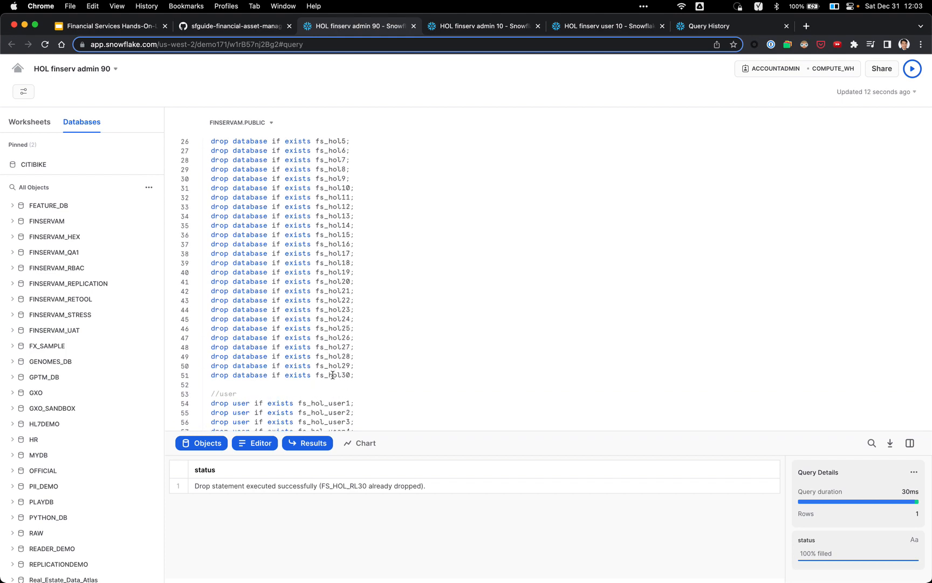
double_click(333, 375)
Step: Switch to the HOL finserv admin 10 worksheet and select its whole setup script
left_click(486, 27)
scroll(420, 224, "up", 20)
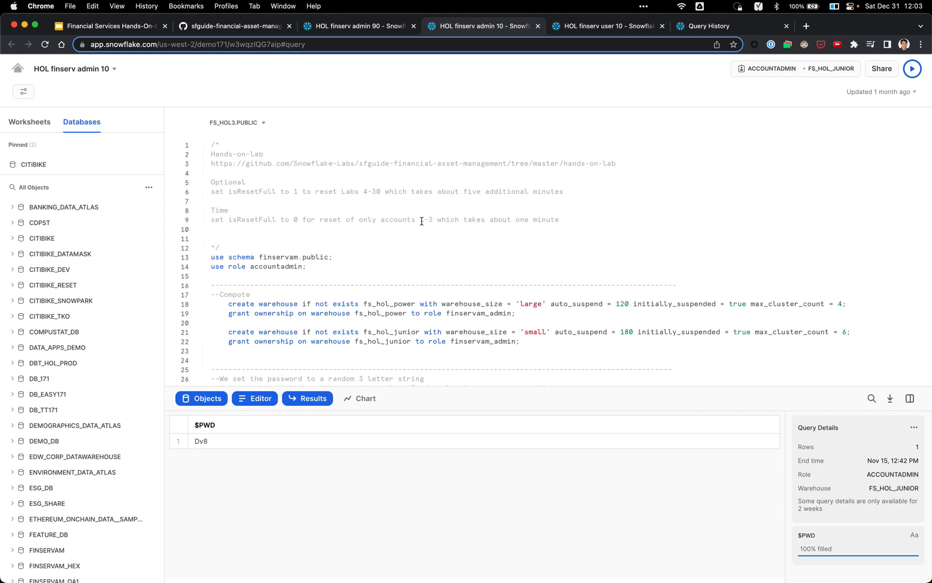
key("super+a")
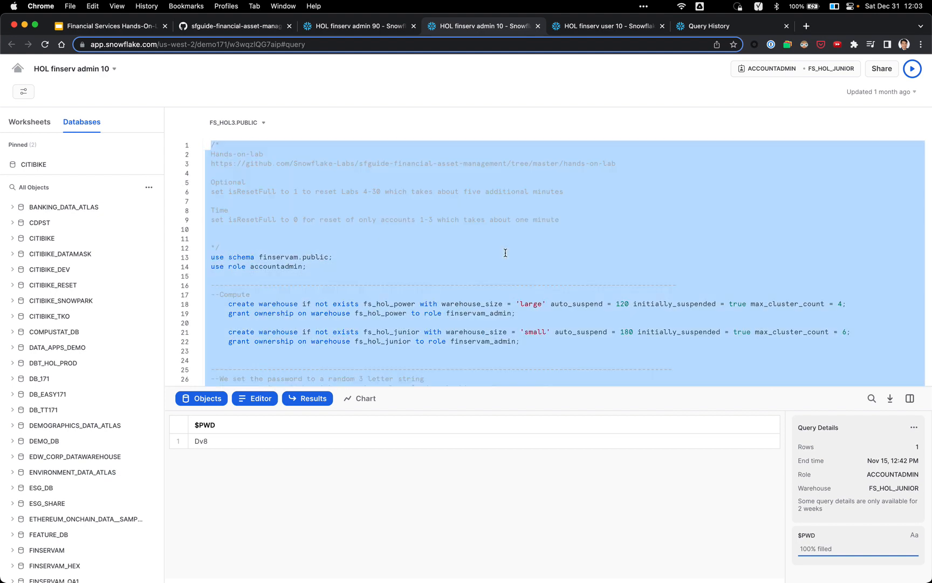
Step: View the keyboard shortcuts from the worksheet menu, then reselect the entire setup script
left_click(105, 77)
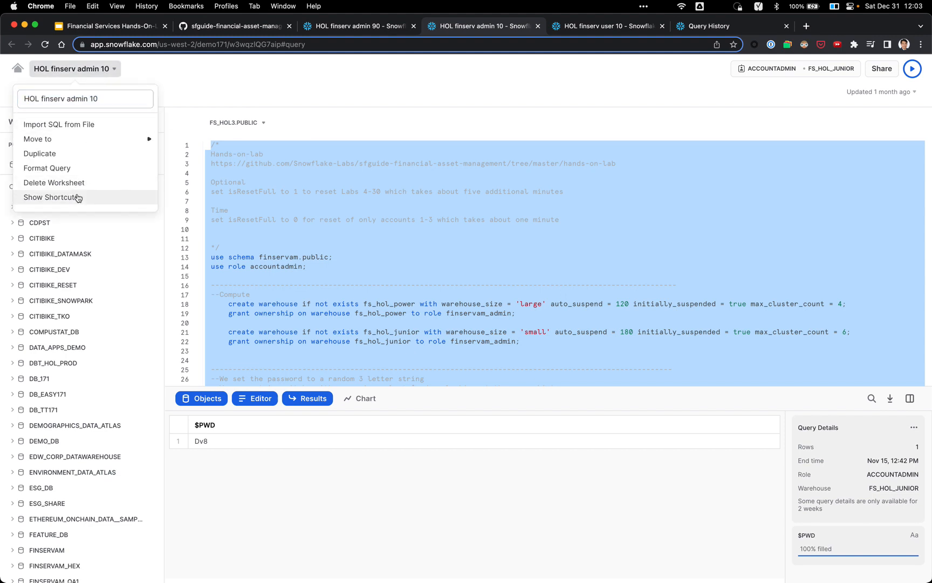
left_click(112, 70)
left_click(111, 71)
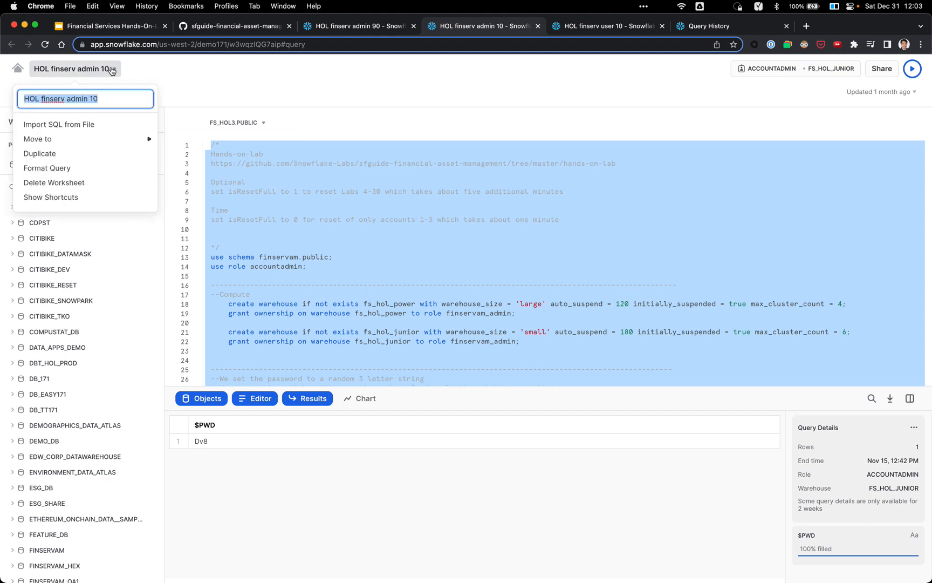
left_click(89, 200)
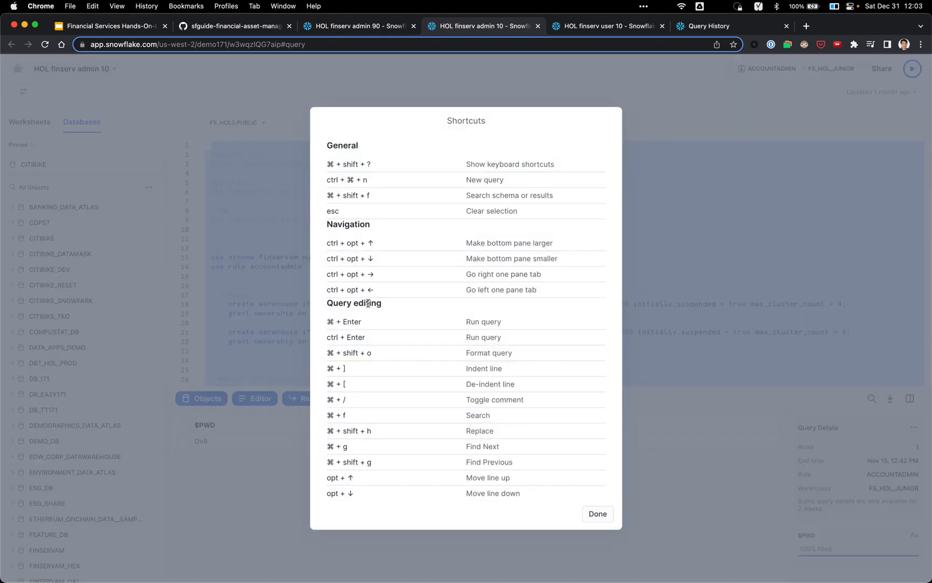
scroll(368, 304, "down", 3)
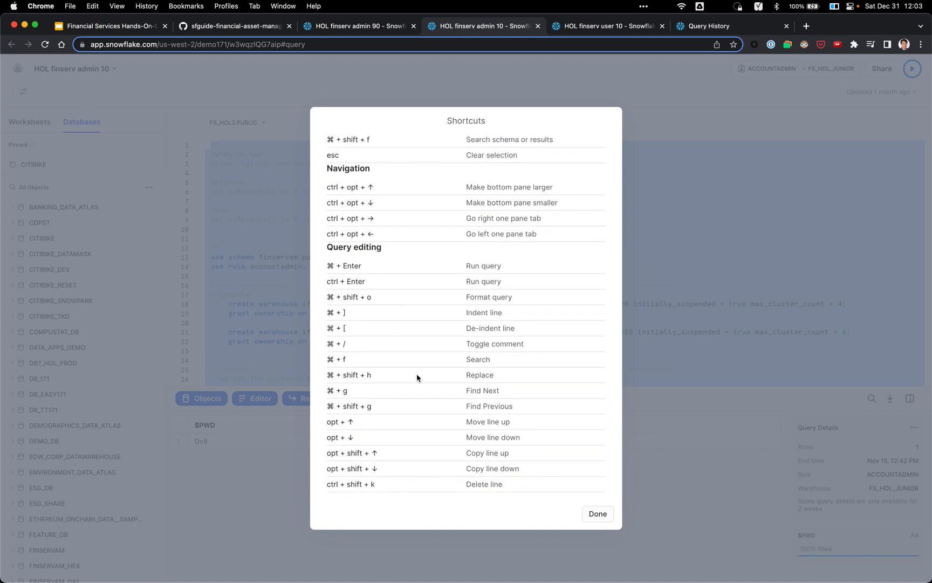
left_click(598, 514)
left_click(518, 222)
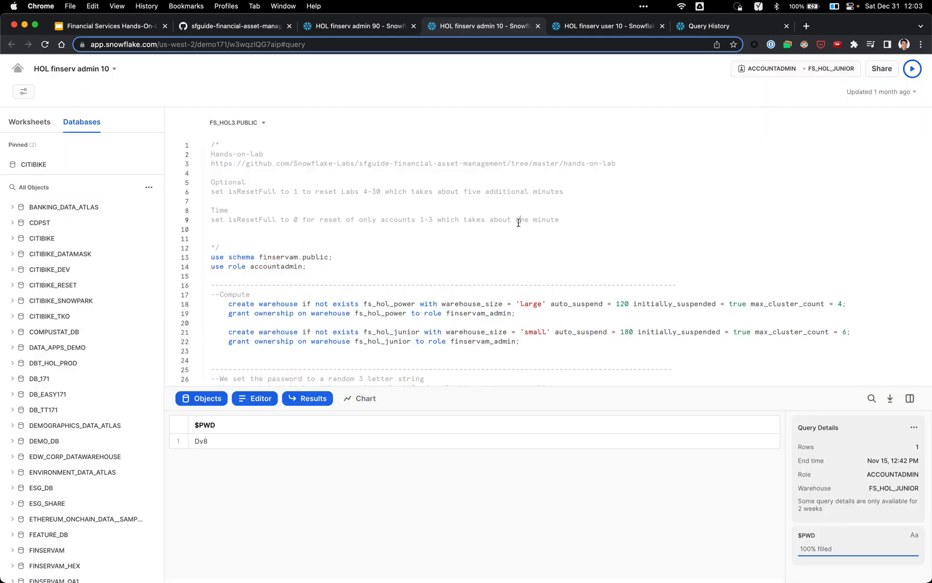
key("super+a")
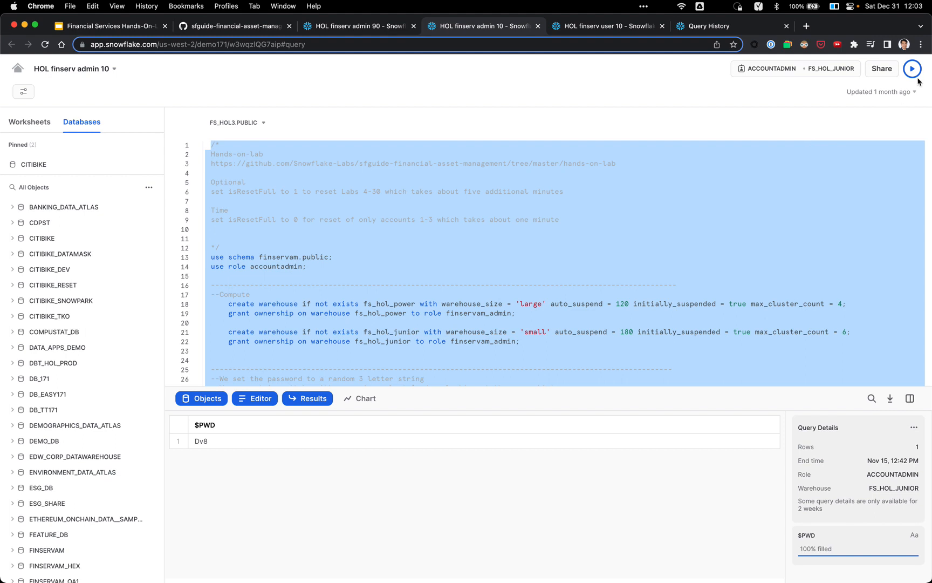
Step: Run all 59 statements of the setup script and highlight the fs_hol_power warehouse name
left_click(916, 71)
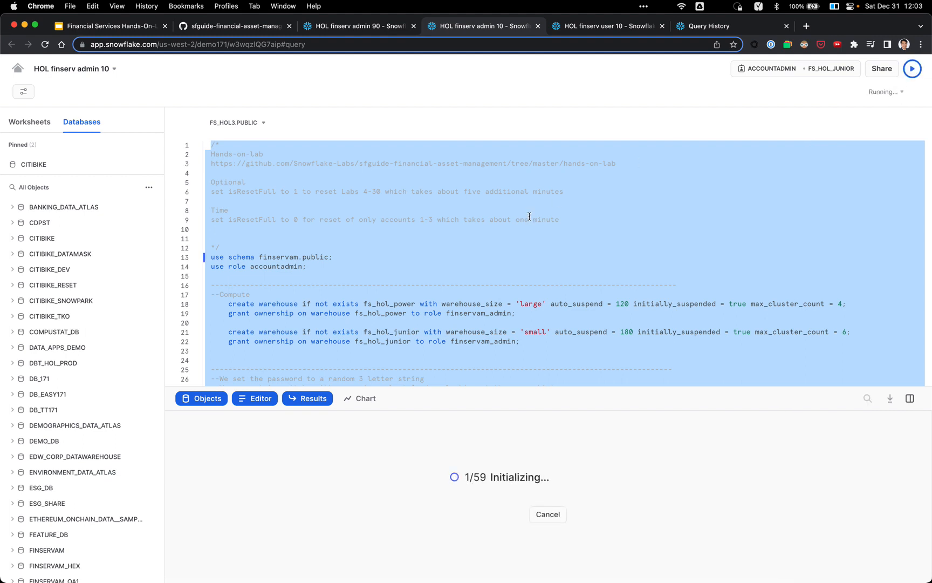
left_click(482, 236)
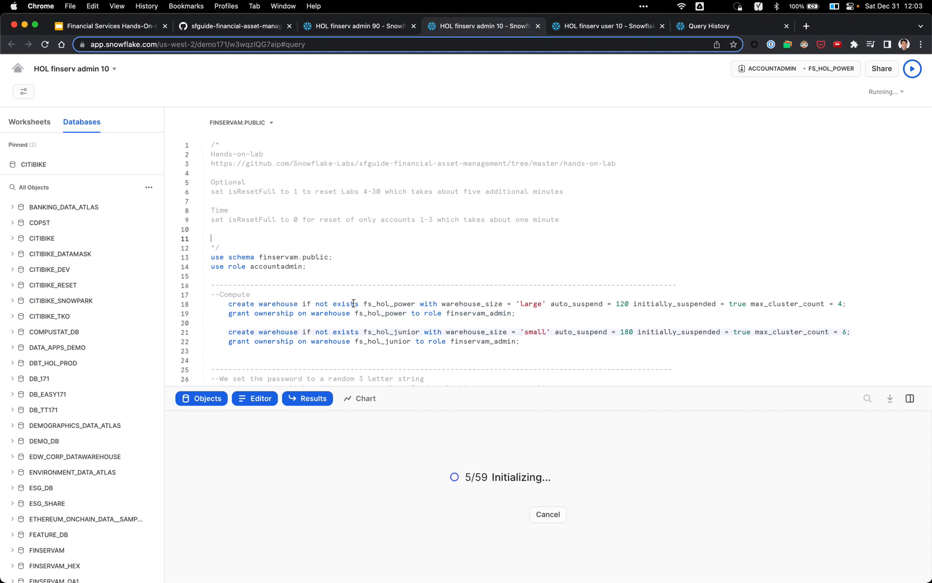
double_click(375, 304)
scroll(428, 283, "down", 4)
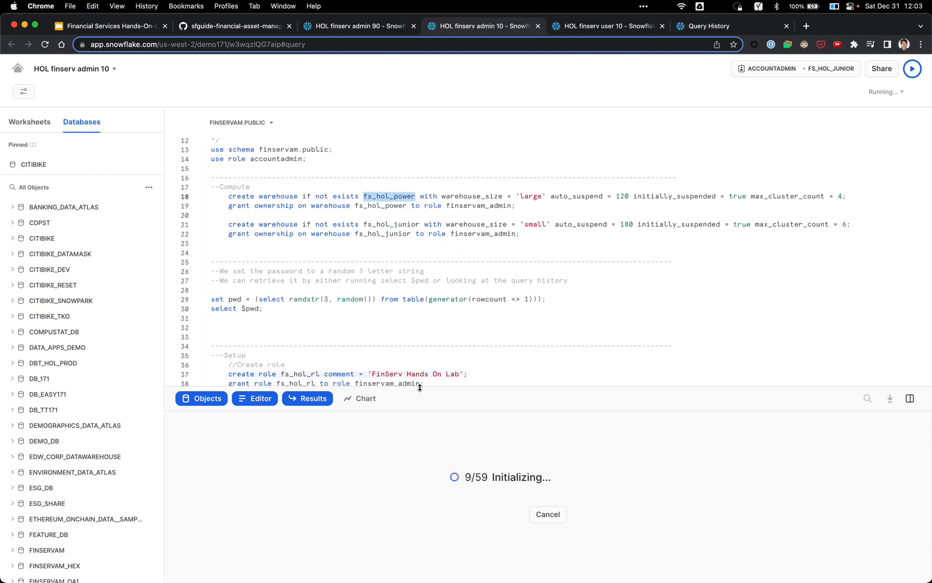
left_click_drag(398, 452, 398, 457)
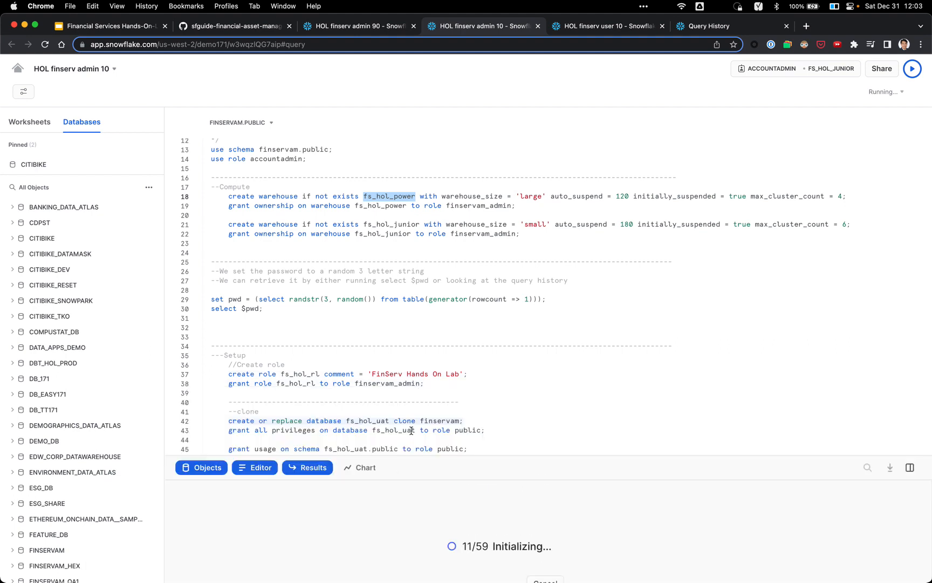
Step: While it runs, highlight the large and small warehouse sizes and fs_hol1 in the clone statements
double_click(532, 197)
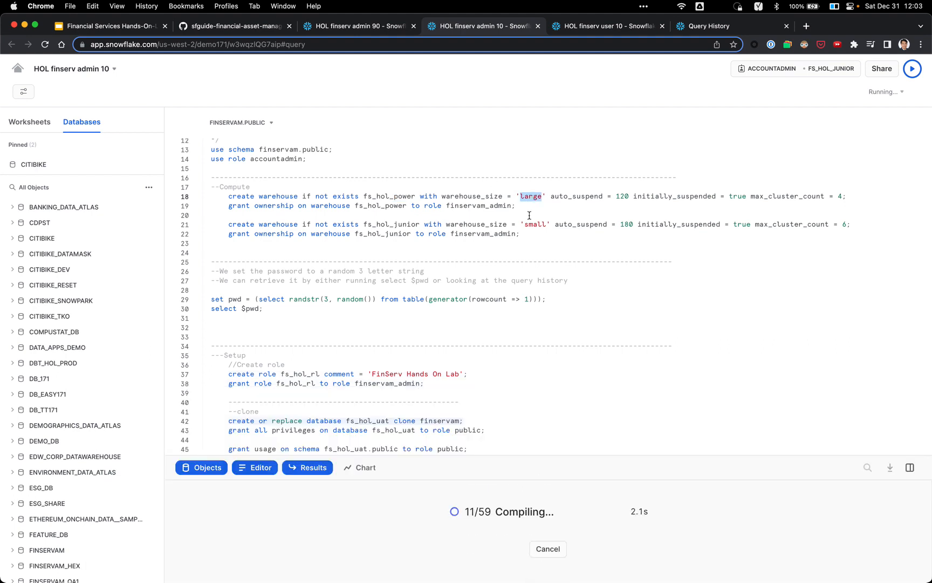
left_click(528, 224)
double_click(529, 224)
scroll(532, 221, "down", 2)
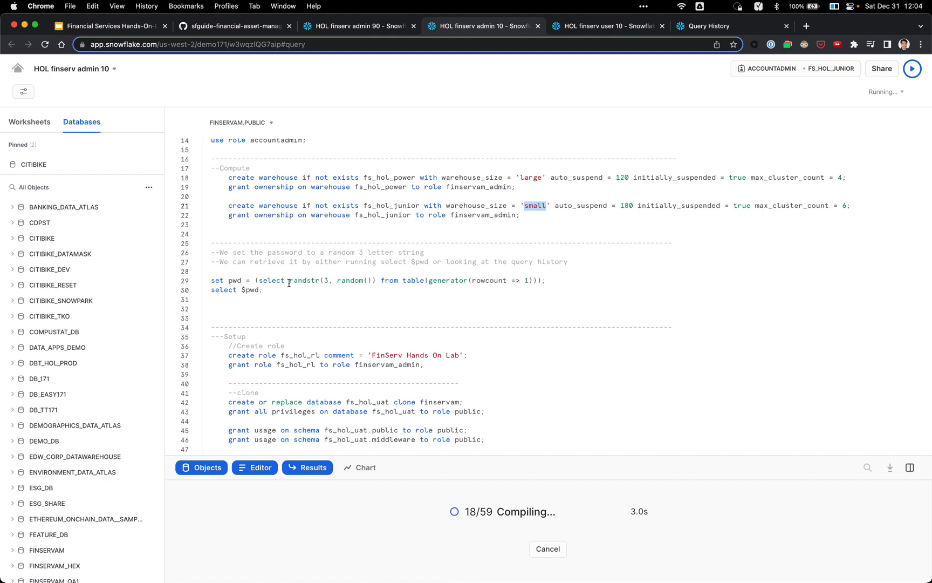
scroll(290, 283, "down", 3)
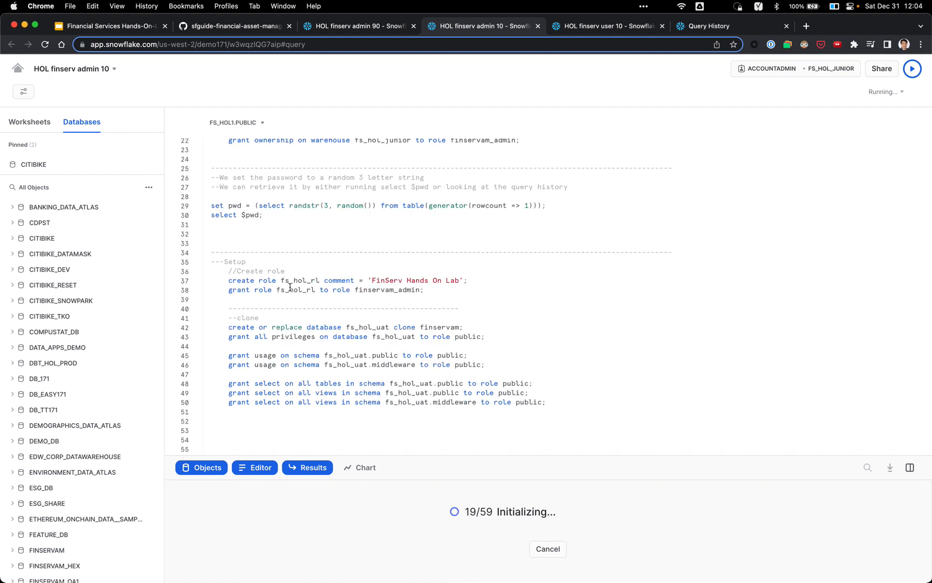
scroll(334, 321, "down", 1)
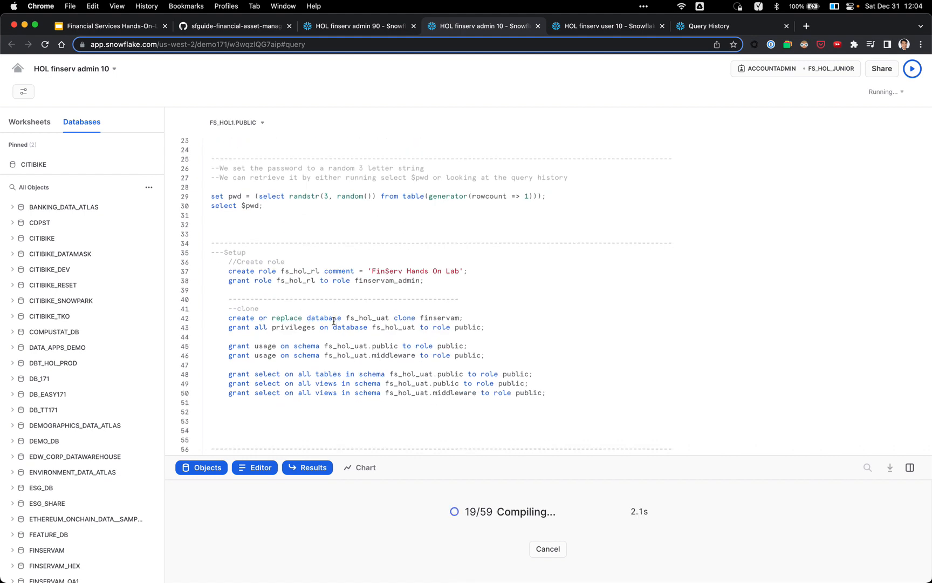
scroll(351, 326, "down", 5)
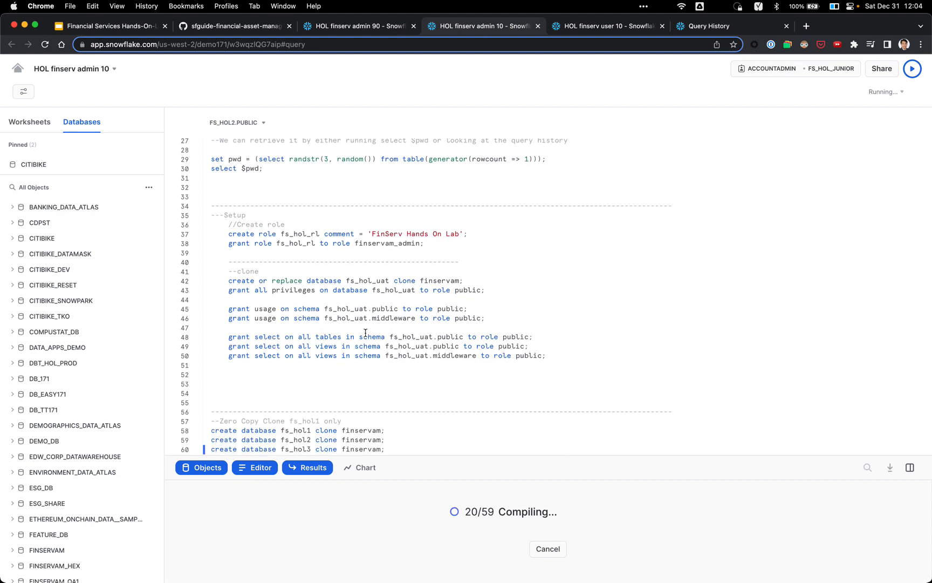
scroll(365, 333, "down", 3)
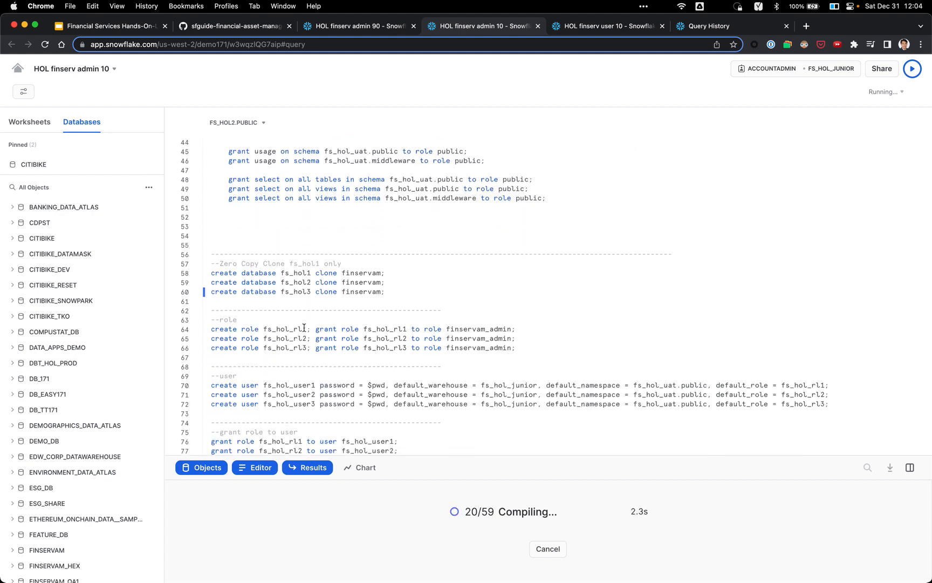
double_click(295, 272)
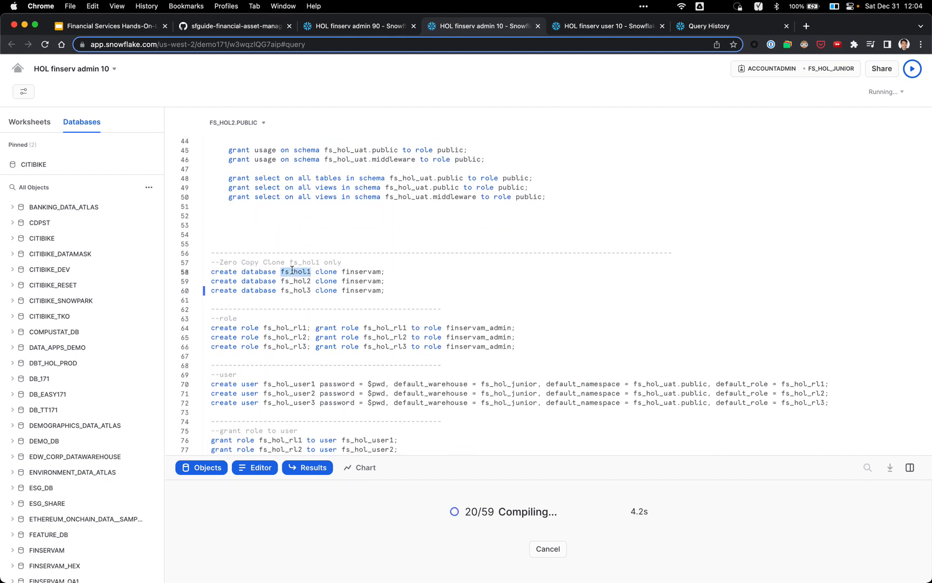
scroll(324, 264, "down", 1)
scroll(325, 263, "down", 2)
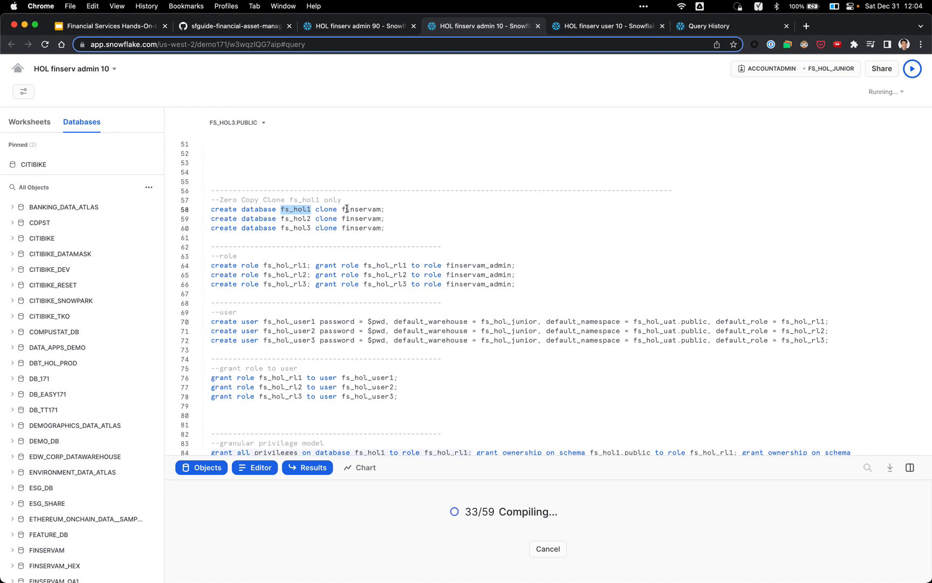
Step: Refresh the database list and expand FINSERVAM > PUBLIC > Tables
left_click(149, 187)
scroll(79, 310, "down", 10)
mouse_move(54, 360)
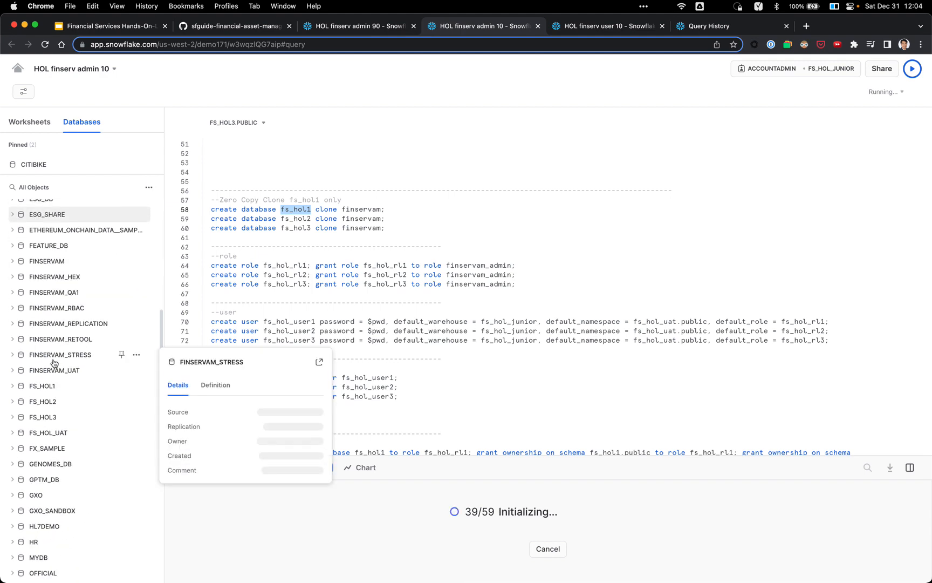
left_click(54, 261)
left_click(52, 309)
left_click(52, 324)
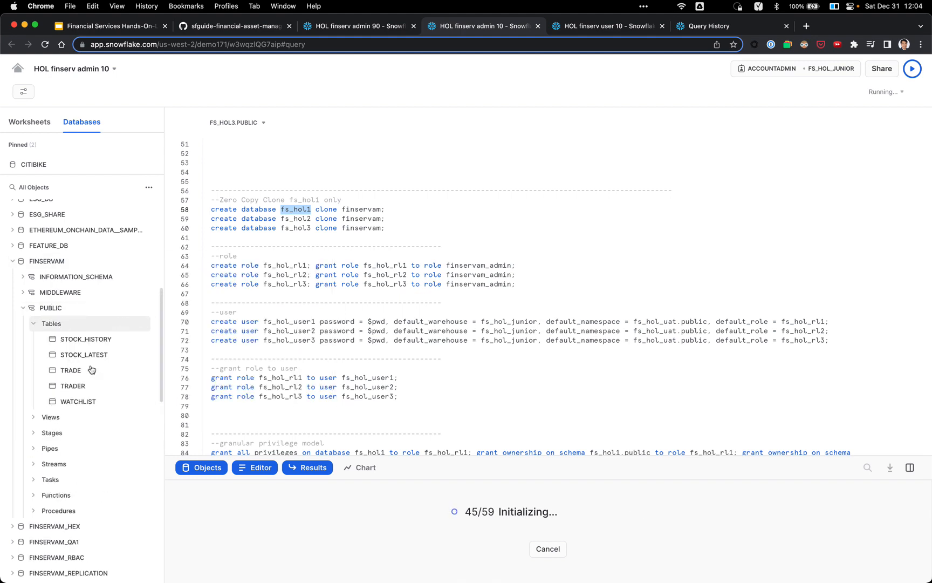
mouse_move(90, 371)
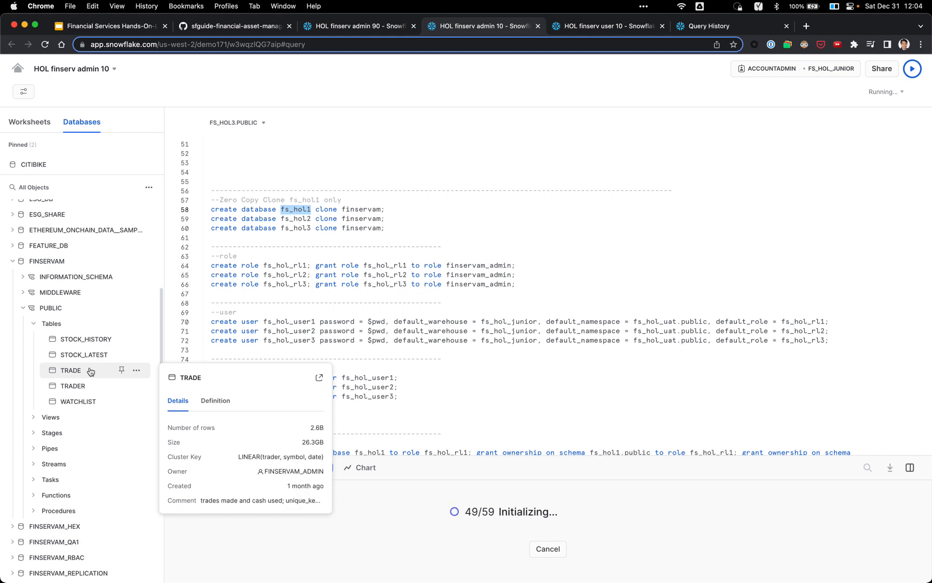
Step: Expand the new FS_HOL1 > PUBLIC > Tables and view the TRADE table's 2.6B-row details card
scroll(90, 371, "down", 3)
scroll(89, 373, "up", 3)
scroll(67, 456, "down", 4)
scroll(68, 461, "up", 1)
scroll(68, 459, "down", 2)
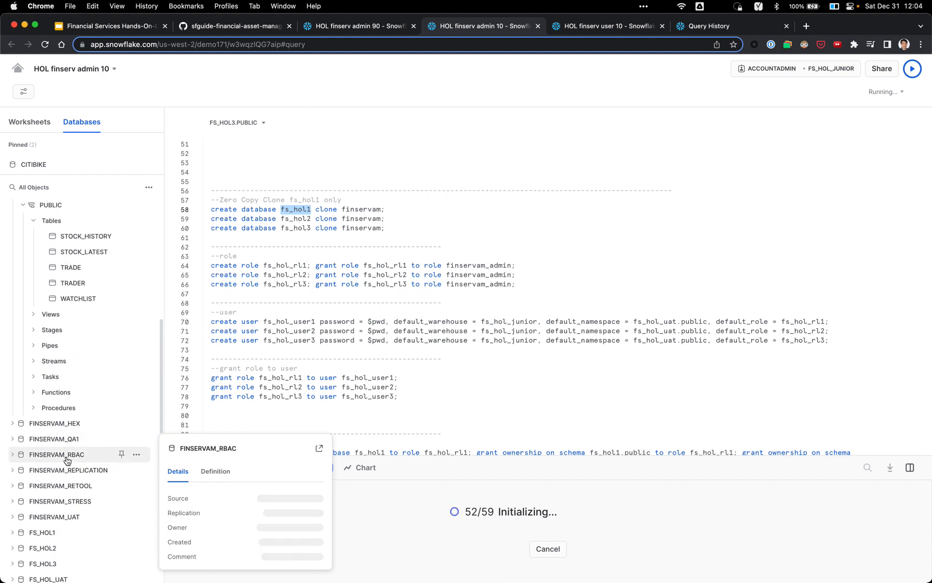
scroll(68, 466, "down", 1)
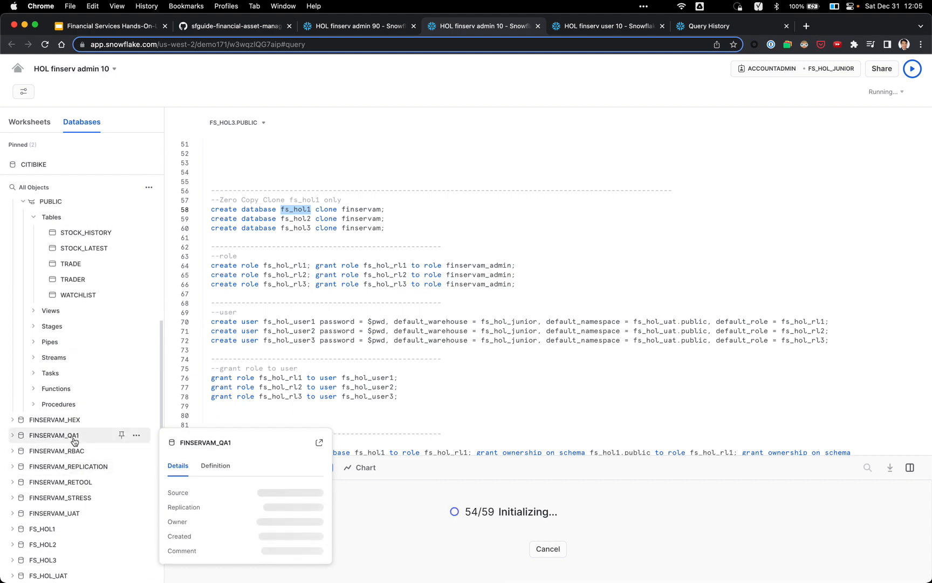
scroll(75, 441, "down", 5)
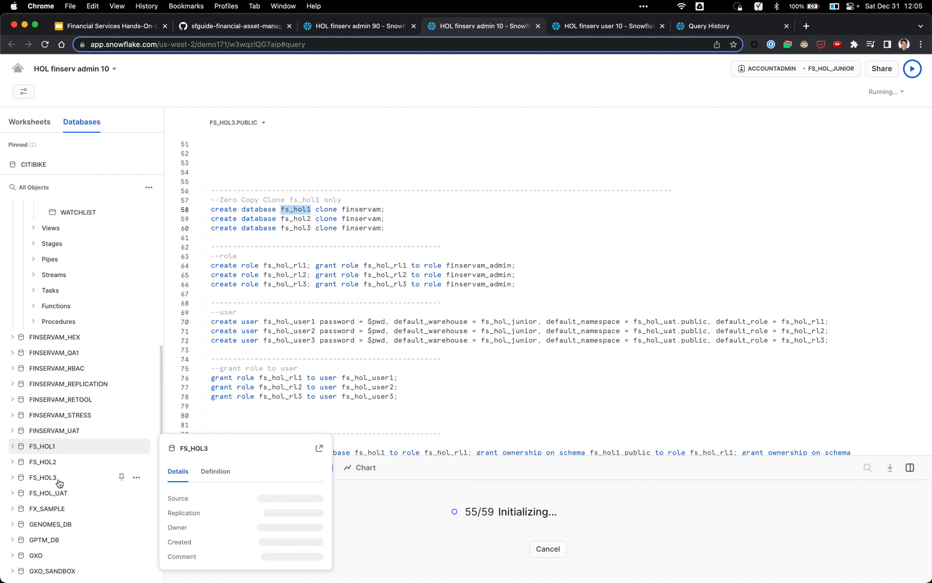
left_click(66, 449)
scroll(67, 448, "down", 5)
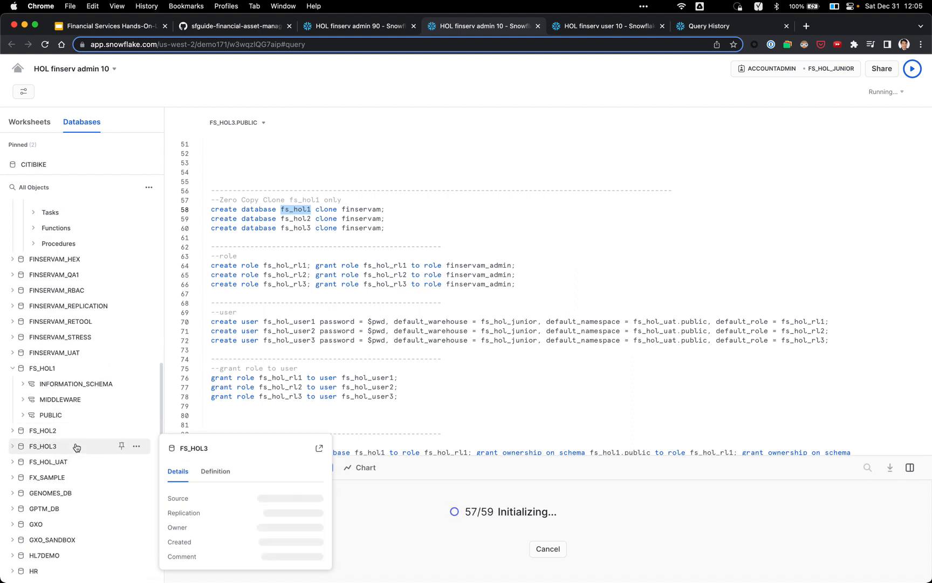
left_click(73, 415)
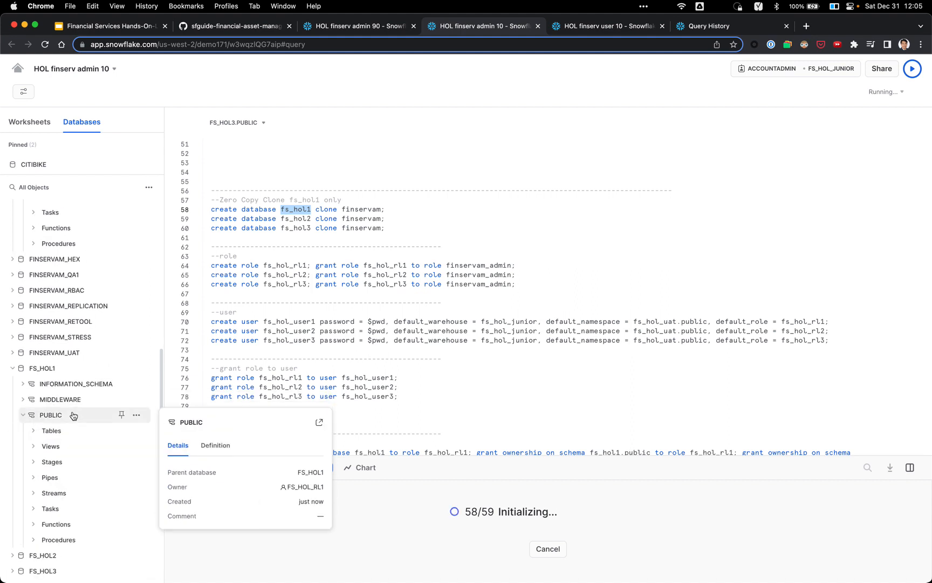
left_click(52, 431)
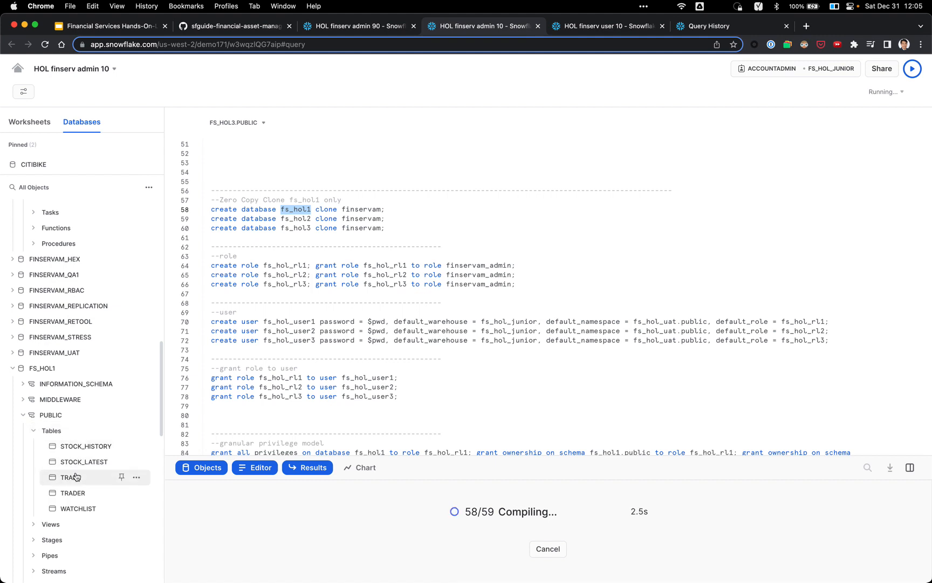
mouse_move(76, 479)
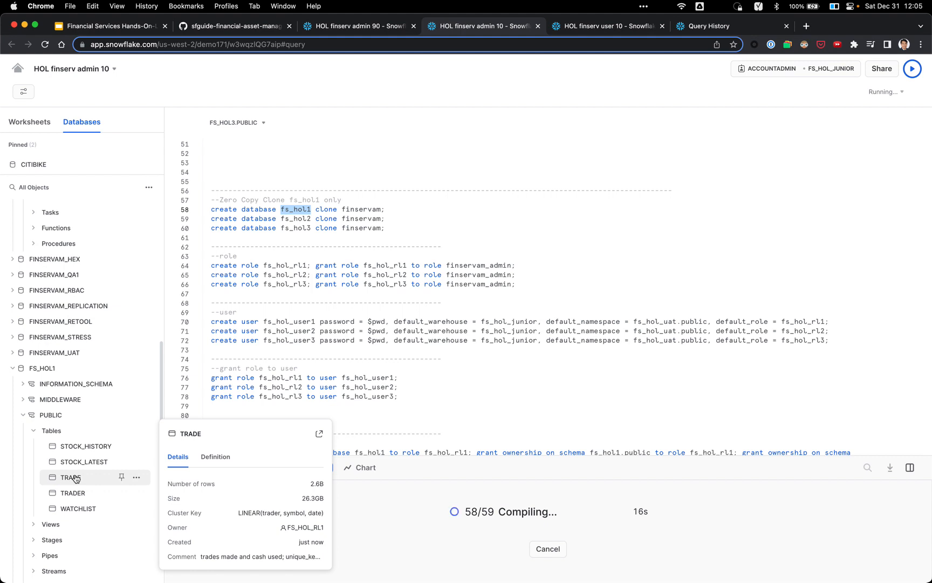
left_click(389, 312)
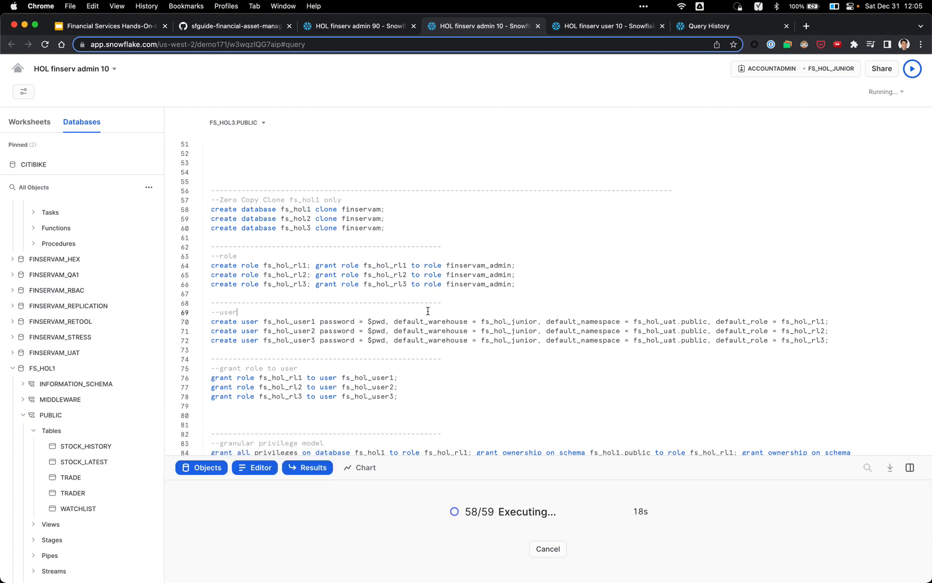
scroll(452, 308, "down", 1)
scroll(452, 308, "down", 5)
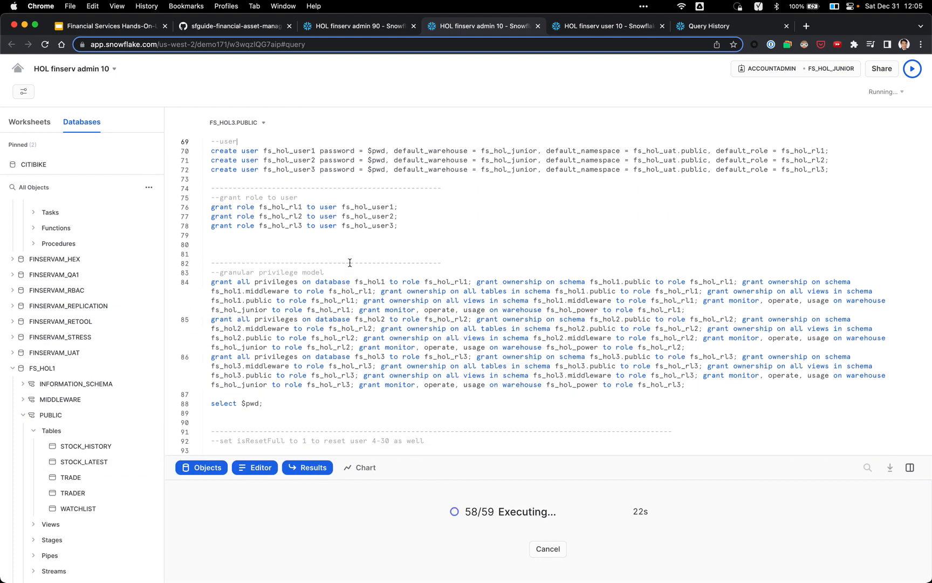
scroll(296, 216, "up", 4)
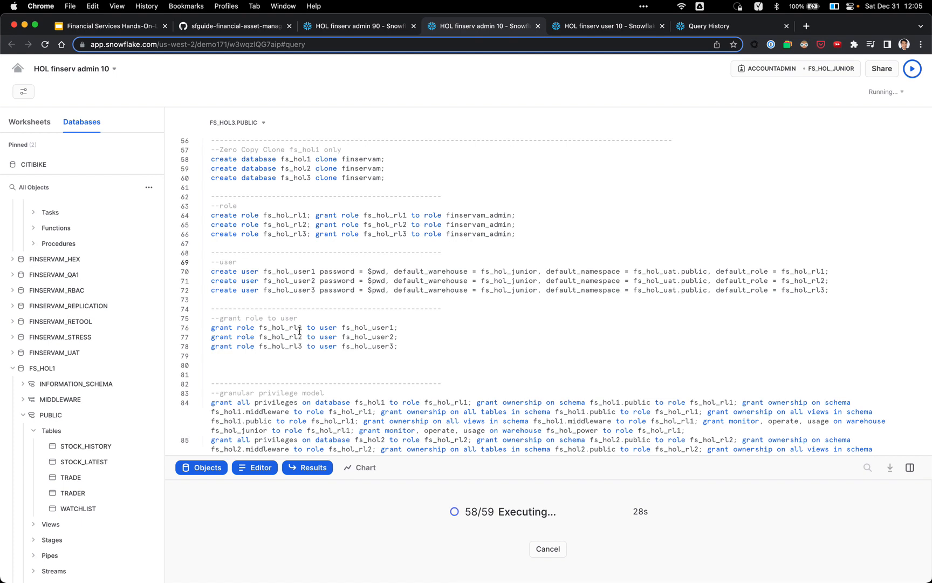
scroll(368, 338, "down", 4)
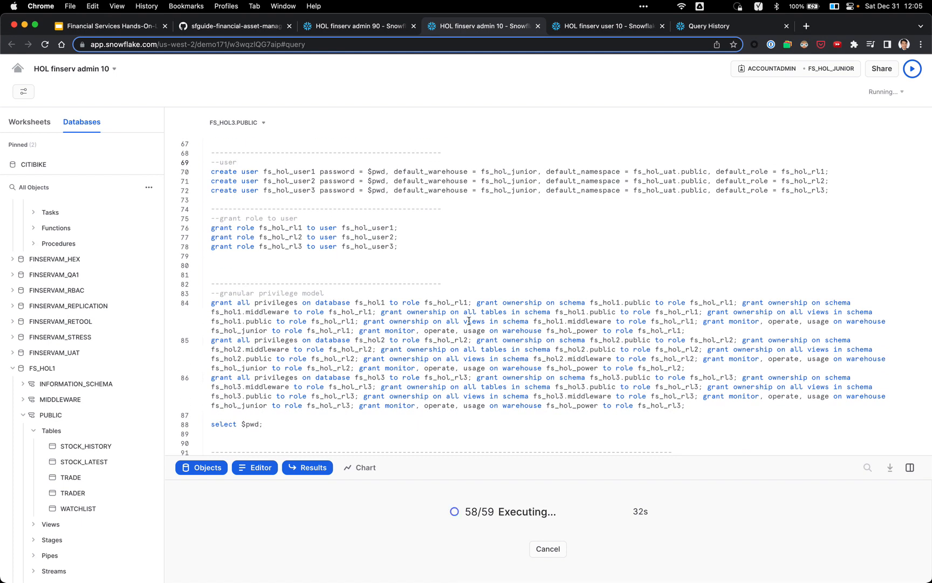
scroll(464, 323, "down", 1)
scroll(464, 322, "down", 5)
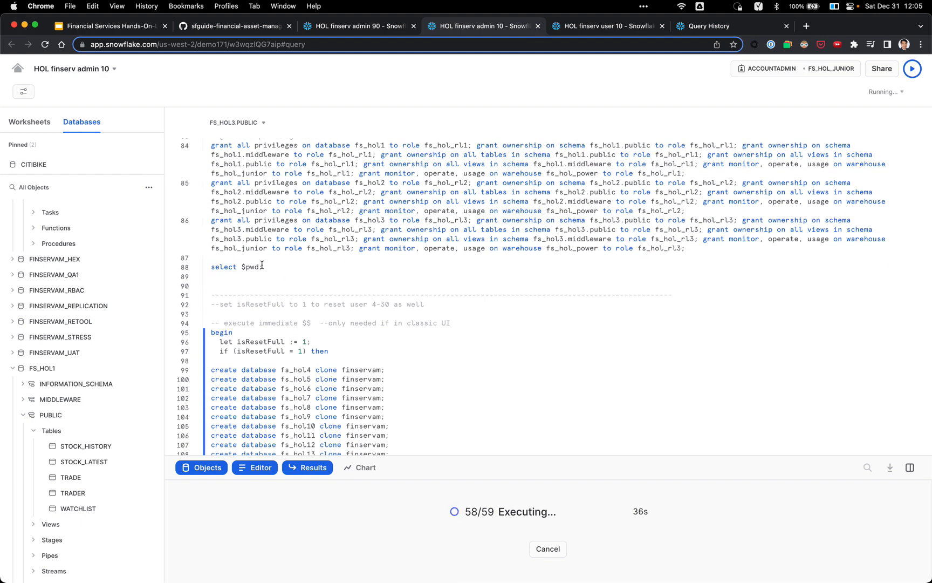
scroll(266, 263, "down", 1)
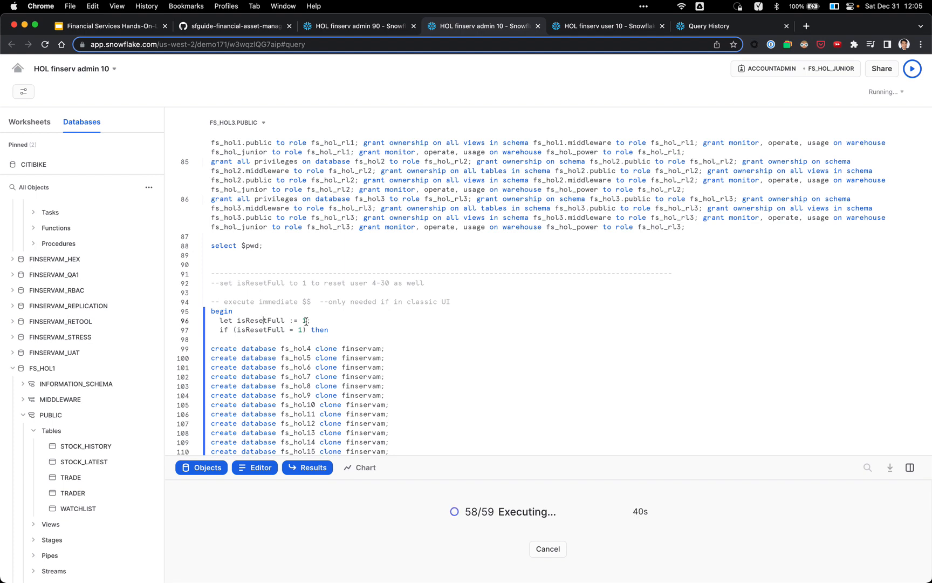
scroll(306, 321, "down", 2)
left_click(303, 296)
scroll(347, 305, "down", 1)
scroll(349, 295, "up", 3)
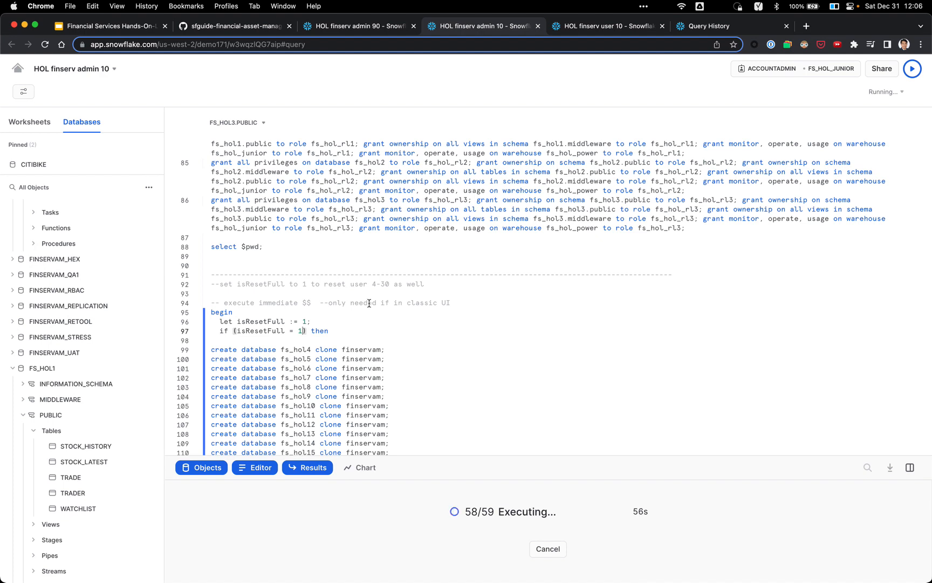
scroll(369, 303, "down", 3)
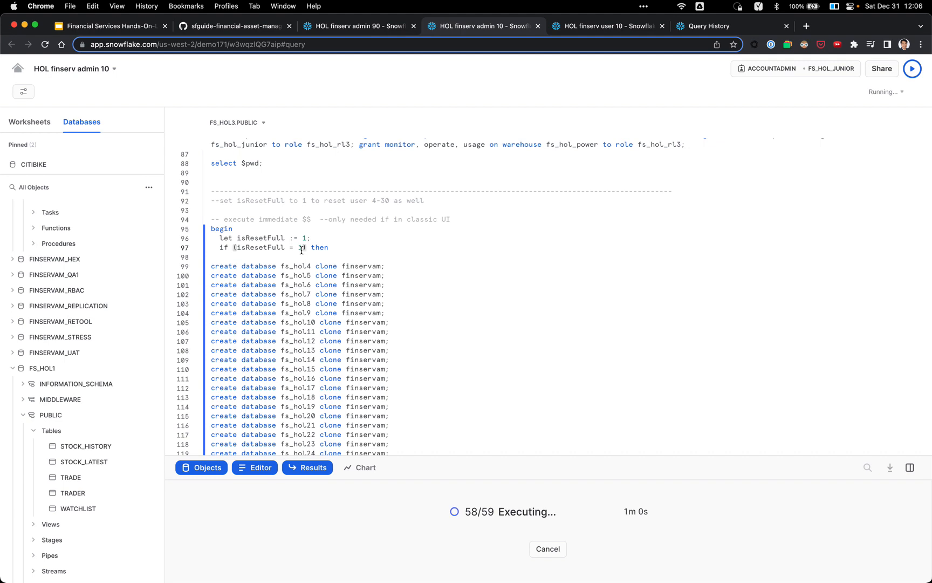
scroll(298, 251, "down", 5)
scroll(316, 241, "down", 9)
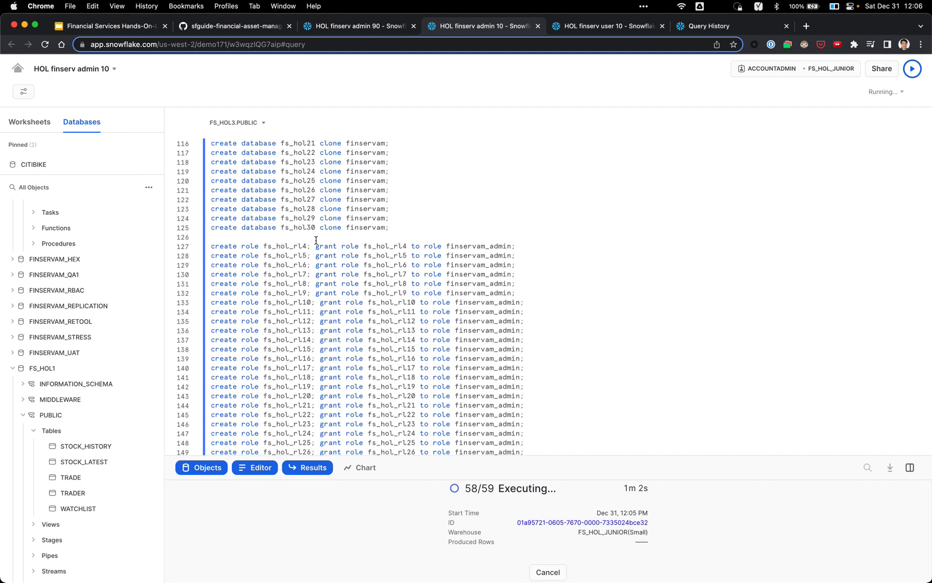
scroll(367, 273, "down", 2)
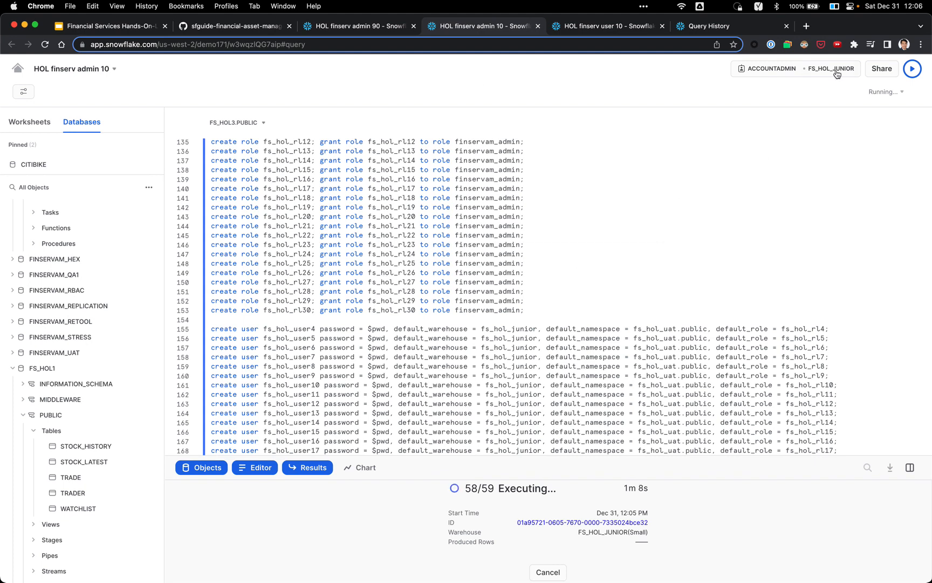
Step: Check the current role and warehouse in the picker, then close it
left_click(836, 72)
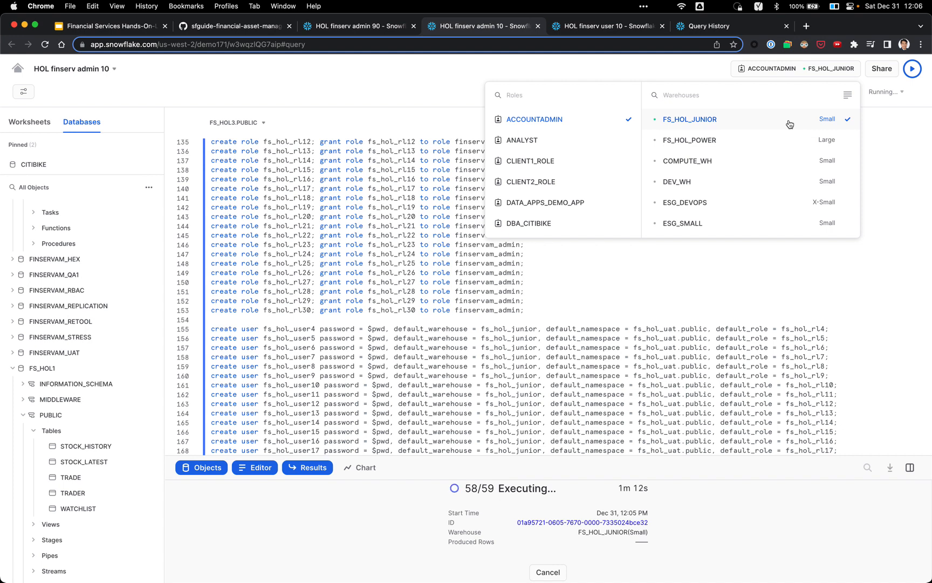
left_click(546, 290)
scroll(539, 281, "down", 3)
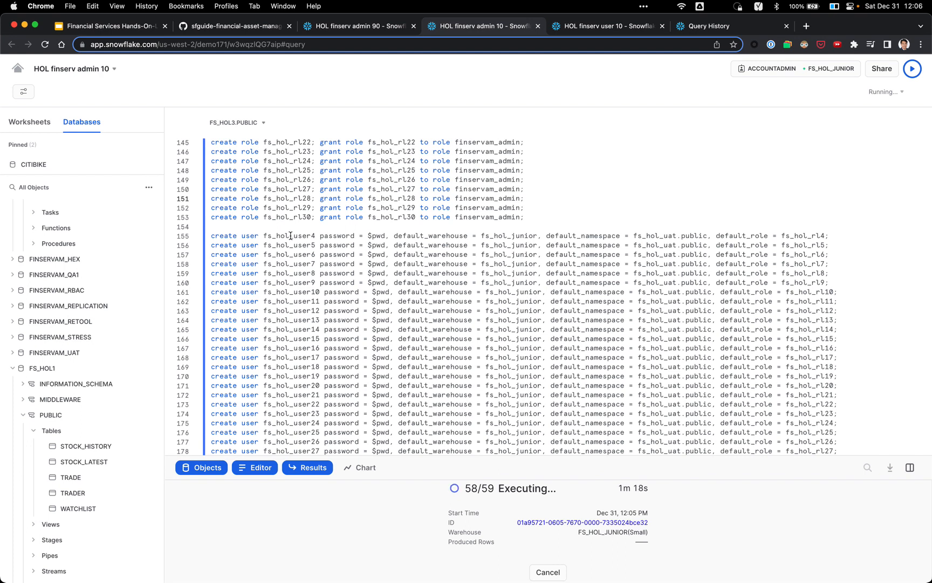
scroll(291, 236, "down", 2)
scroll(518, 219, "down", 1)
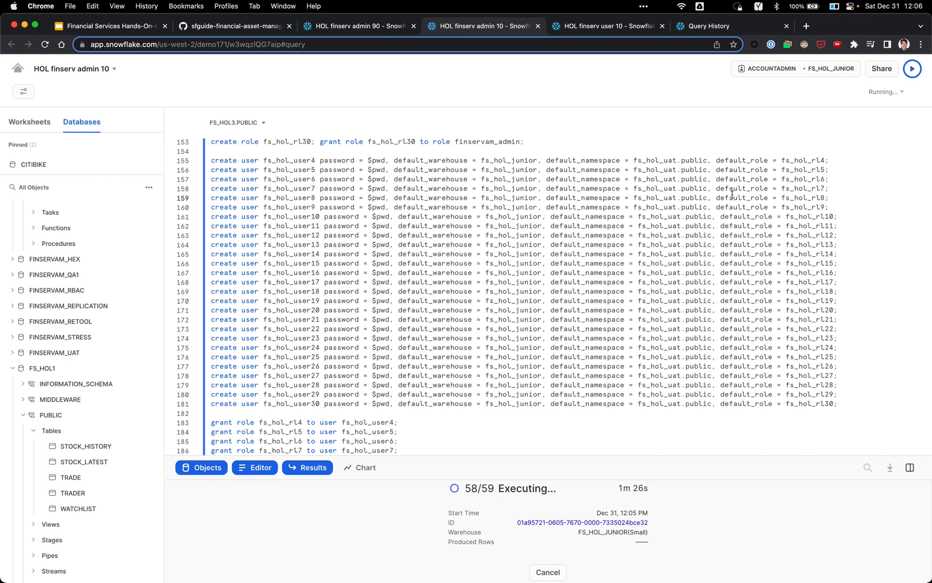
Step: Scroll to the end of the running setup script, then switch to the Query History tab
scroll(732, 194, "down", 6)
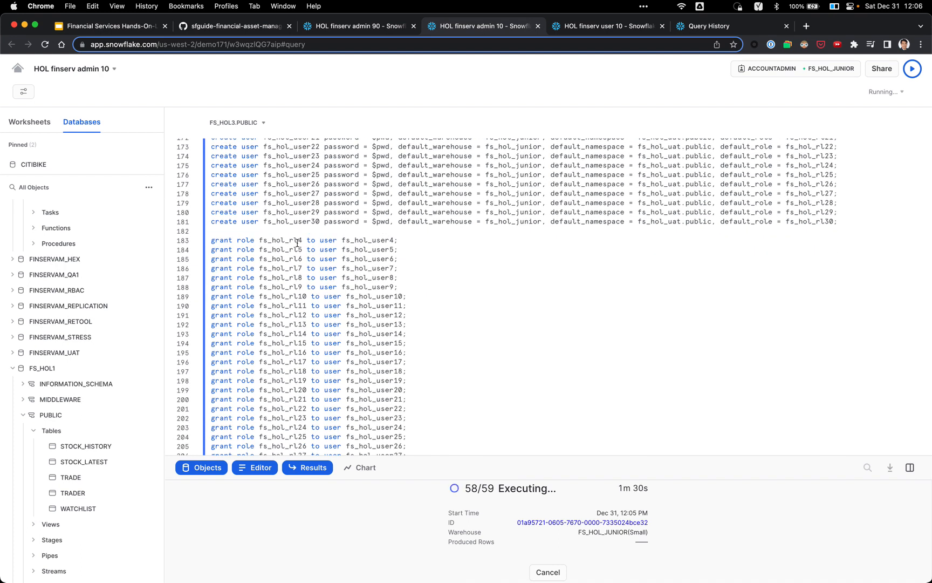
scroll(372, 244, "down", 7)
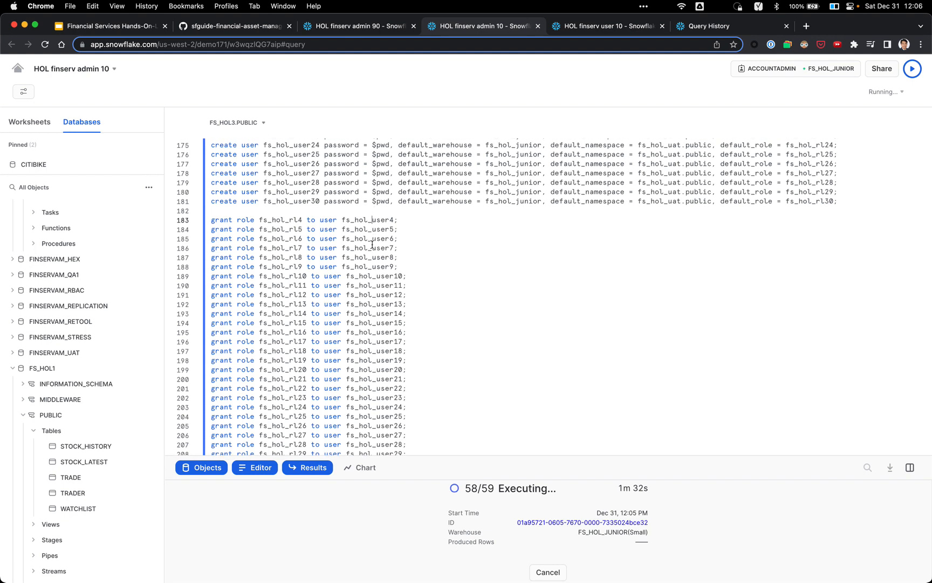
scroll(373, 252, "down", 1)
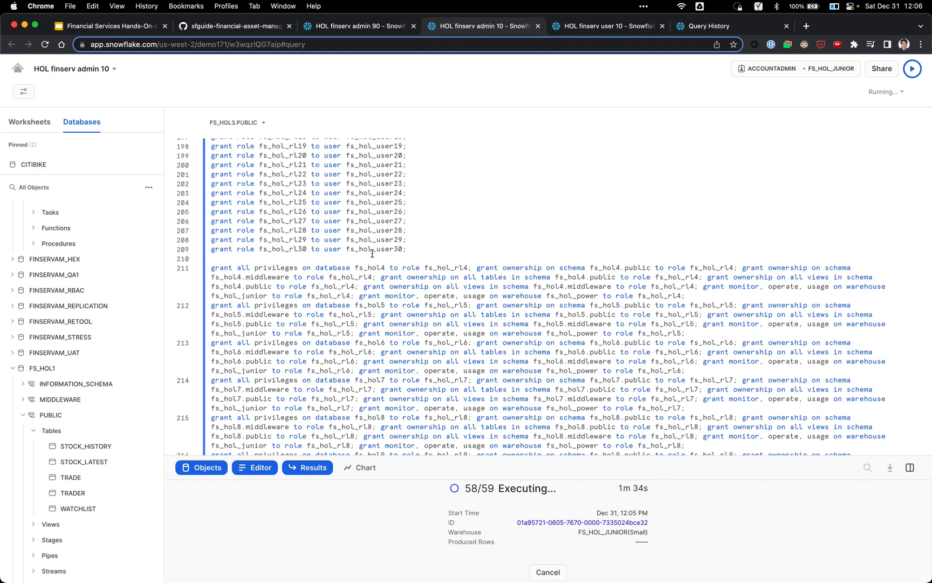
scroll(319, 267, "down", 3)
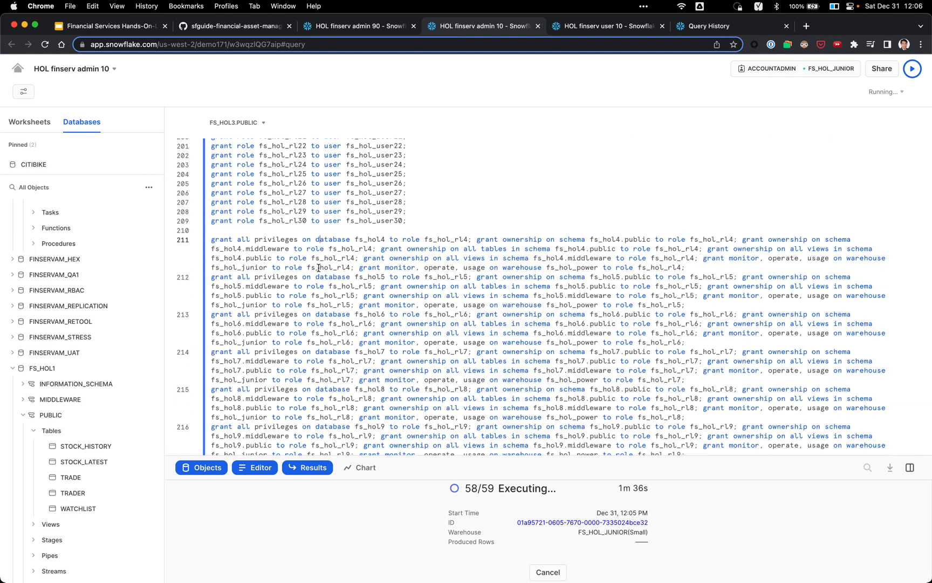
scroll(340, 252, "down", 3)
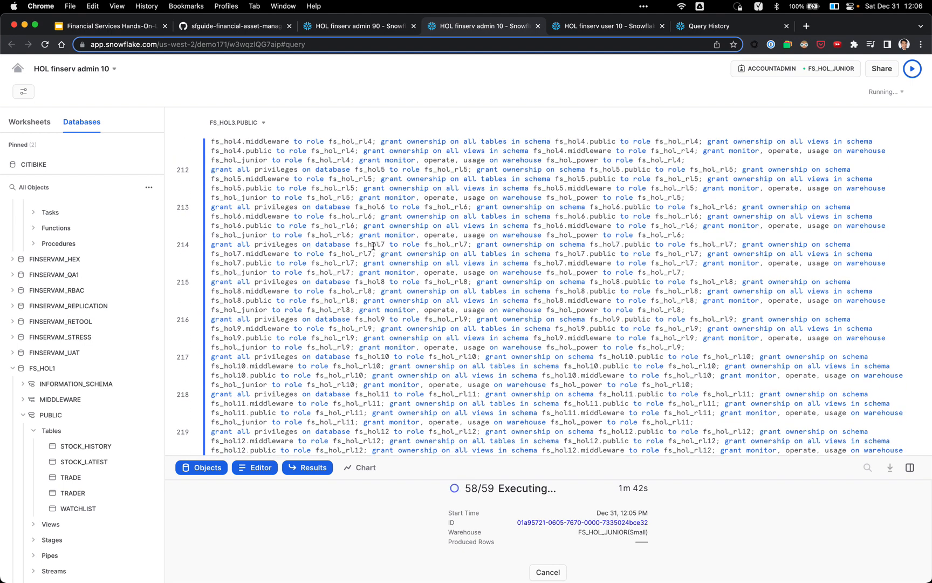
scroll(375, 250, "down", 15)
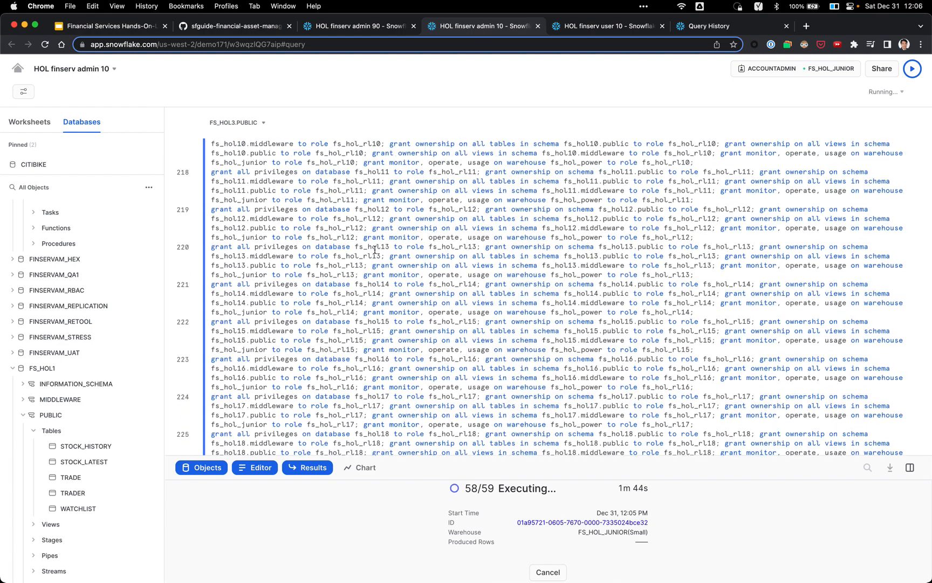
scroll(375, 250, "up", 5)
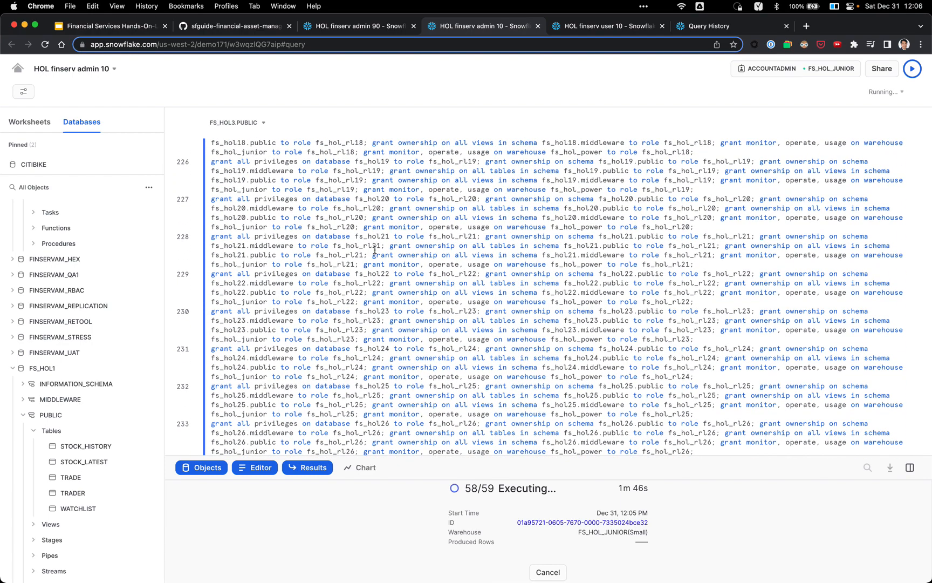
scroll(375, 250, "up", 15)
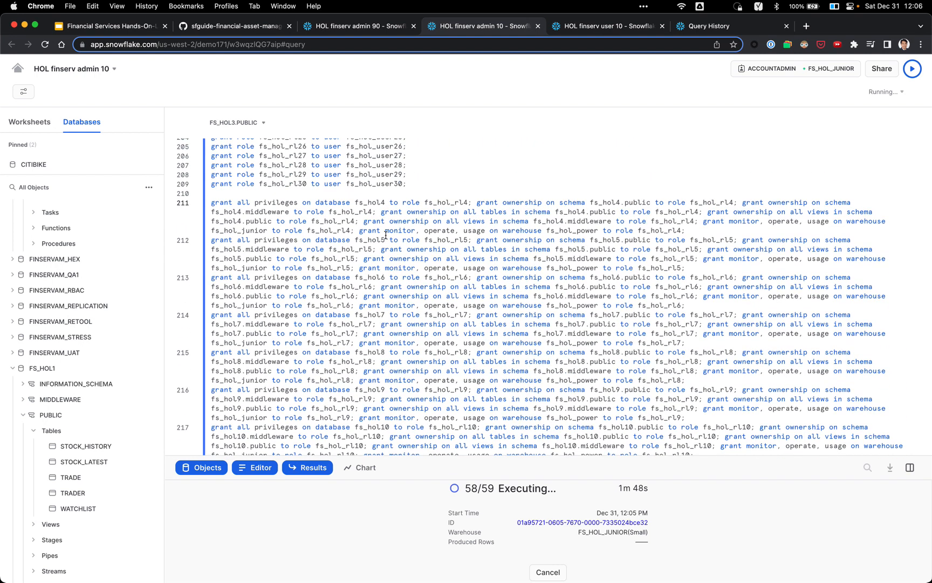
scroll(371, 225, "down", 20)
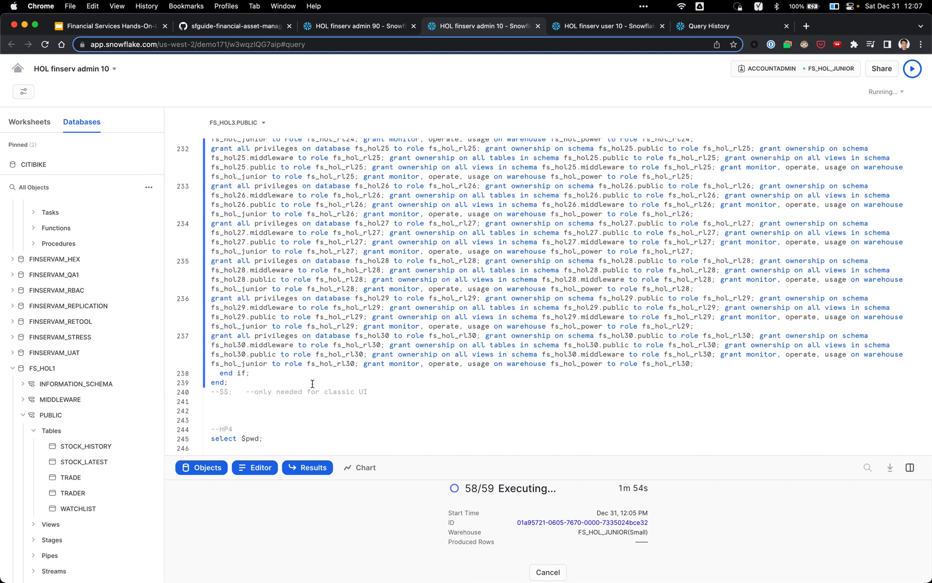
left_click(726, 25)
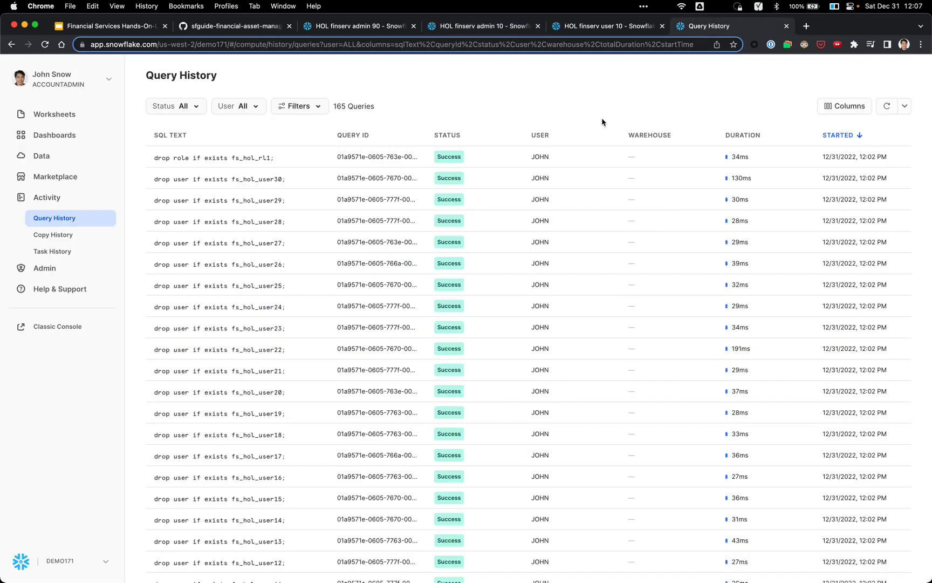
Step: Refresh Query History repeatedly to follow the setup script's progress
left_click(886, 106)
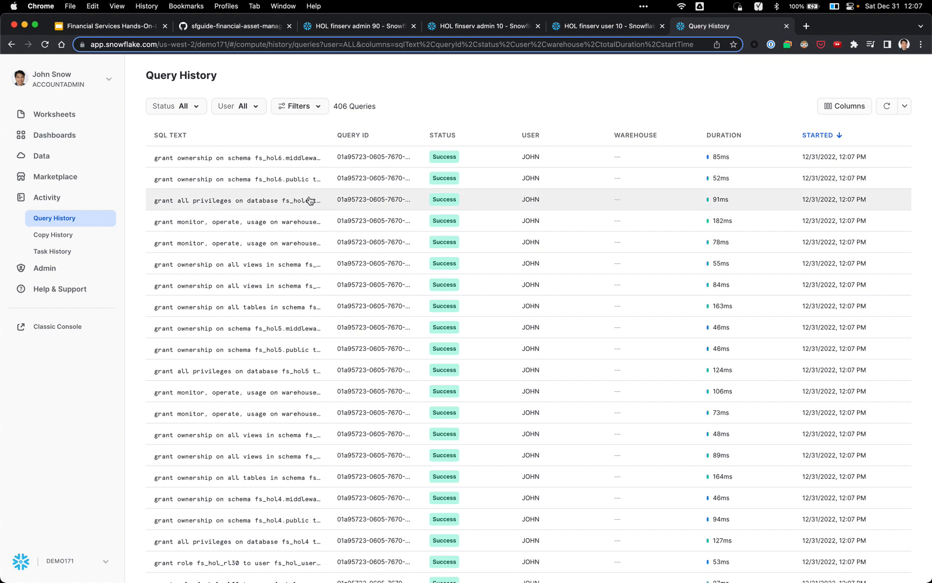
mouse_move(308, 185)
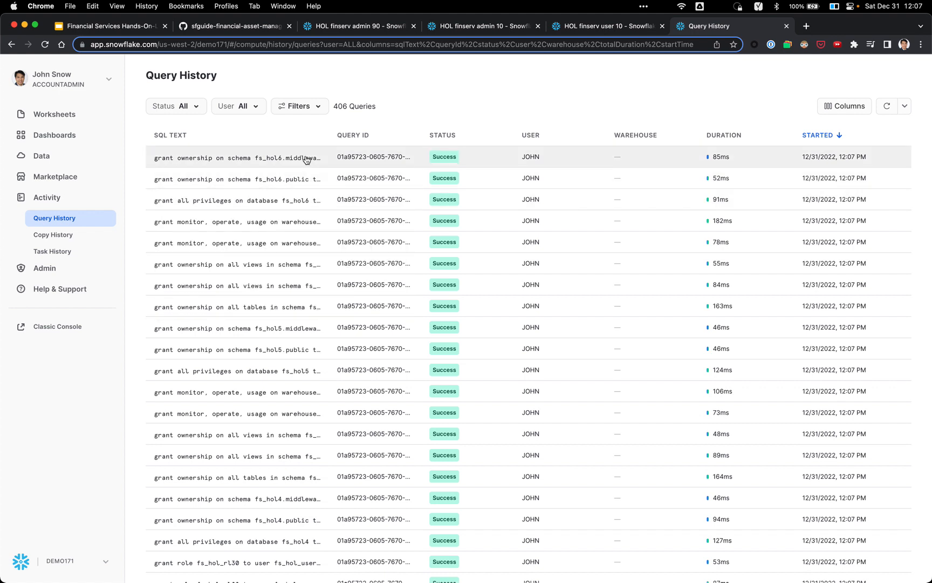
mouse_move(307, 160)
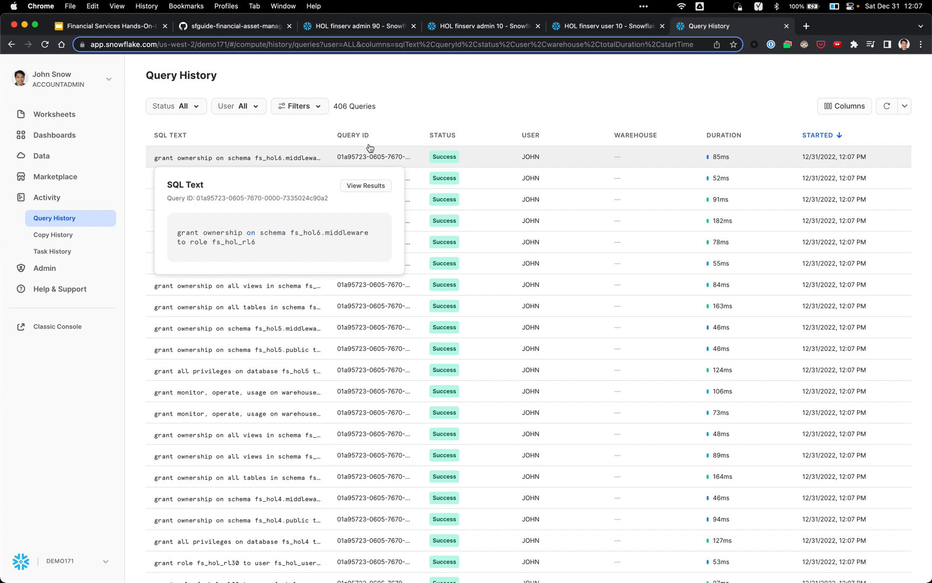
left_click(888, 107)
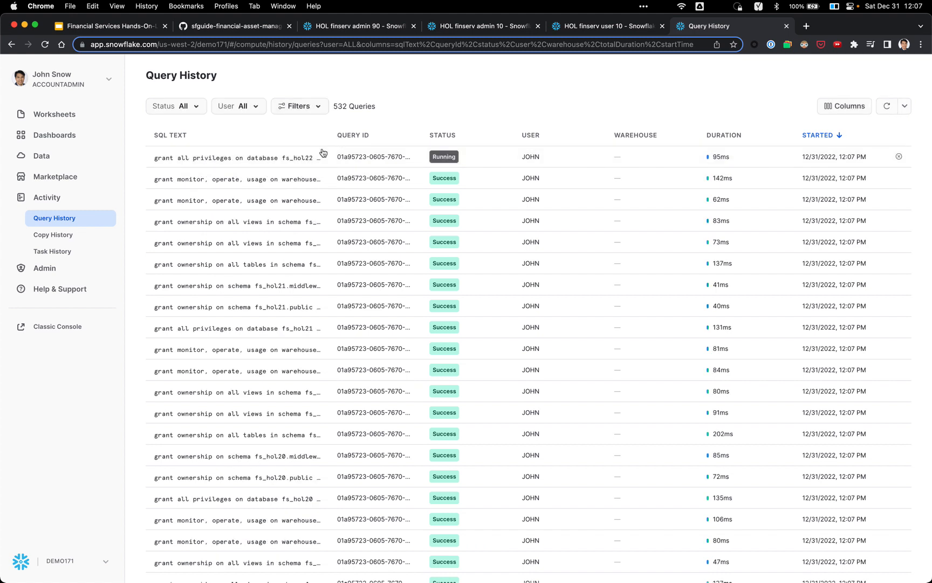
mouse_move(311, 160)
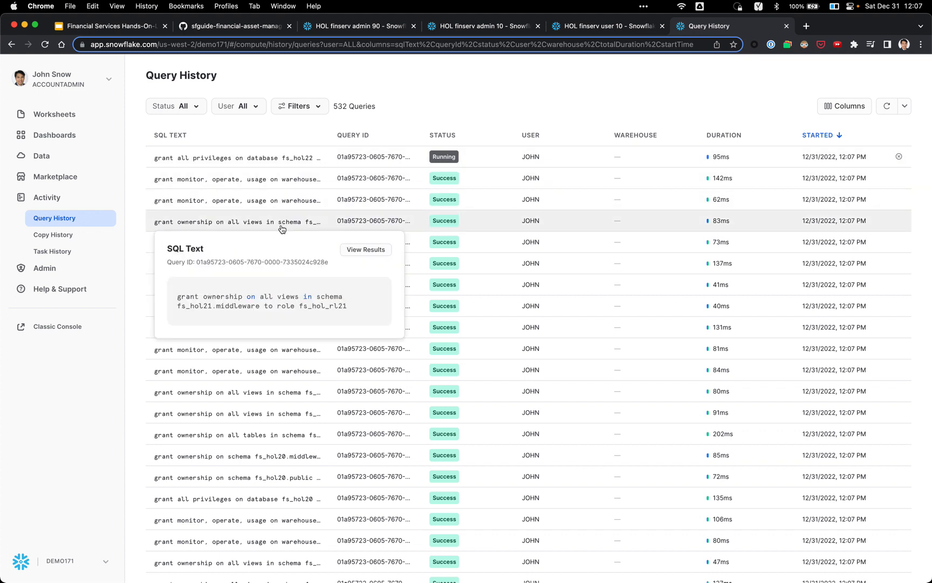
scroll(300, 289, "down", 3)
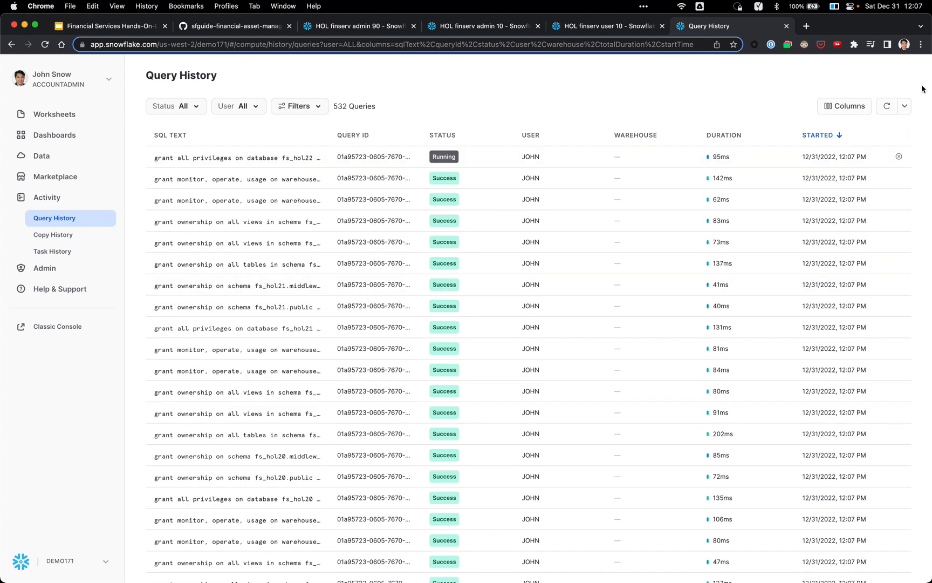
left_click(888, 106)
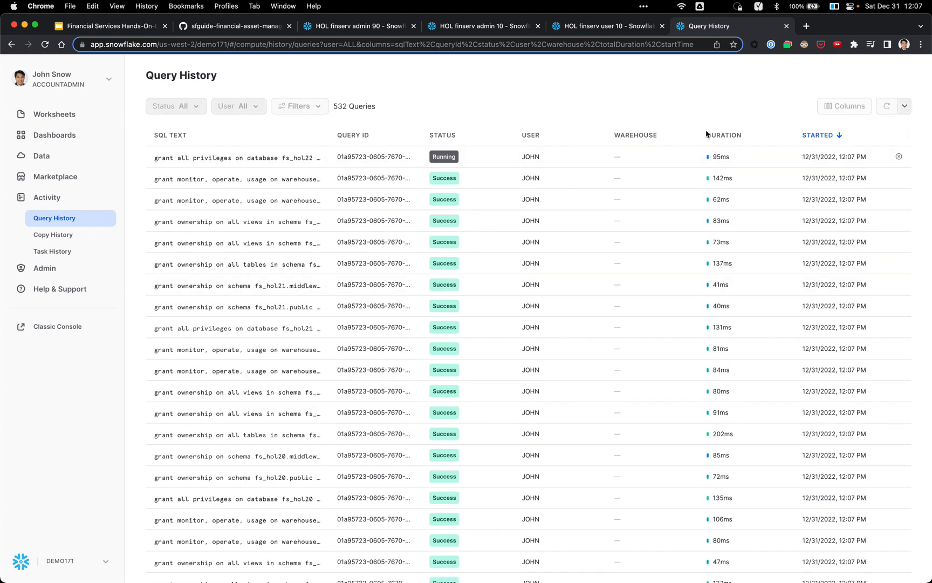
mouse_move(304, 165)
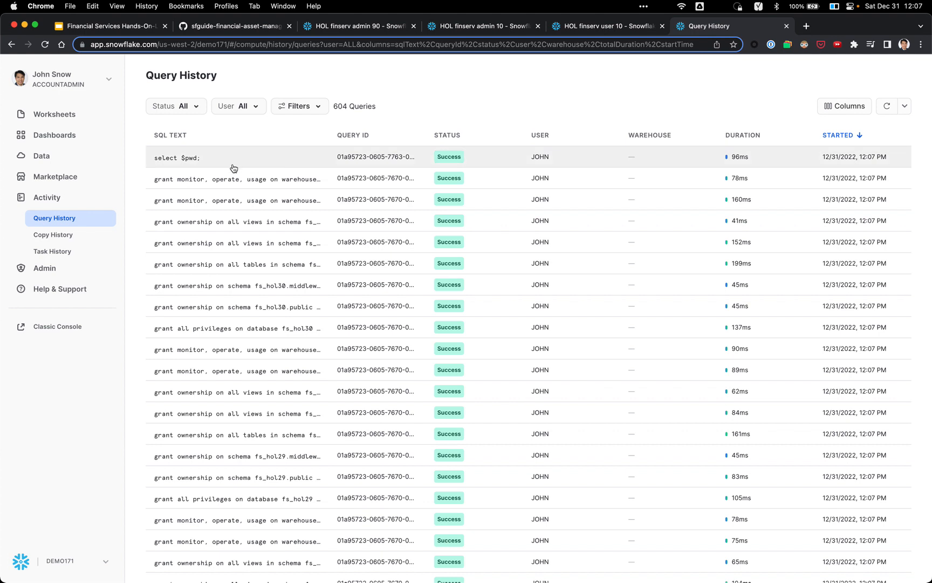
Step: Check the admin 90 worksheet, then return to admin 10 to see the select $pwd result
left_click(369, 27)
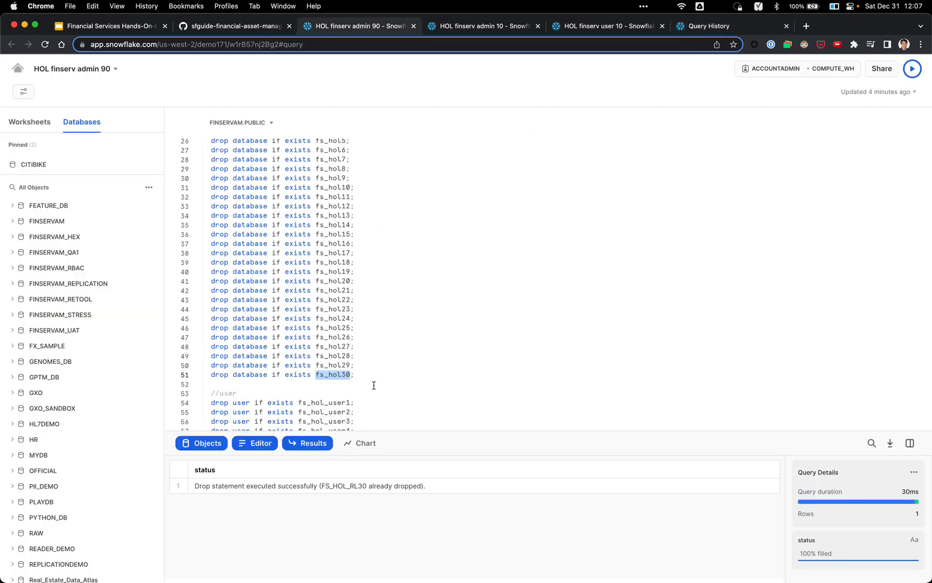
scroll(375, 381, "down", 10)
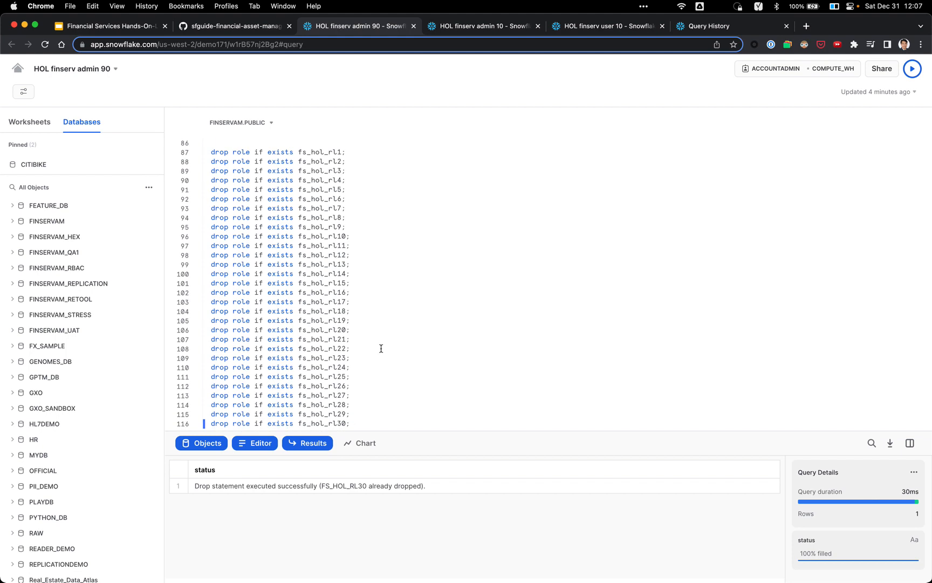
left_click(471, 28)
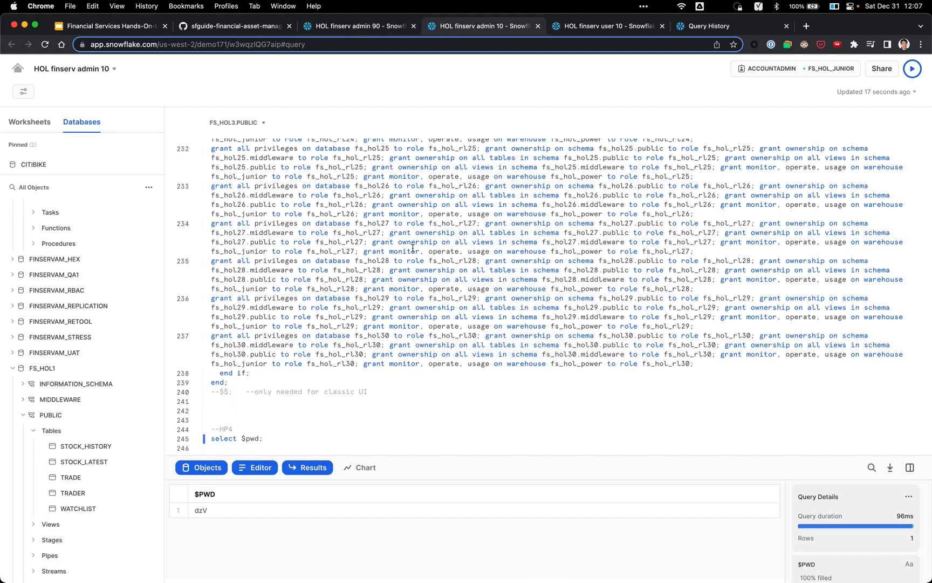
Step: Copy the generated $PWD password from the result and switch to the Excel lab spreadsheet
left_click(217, 515)
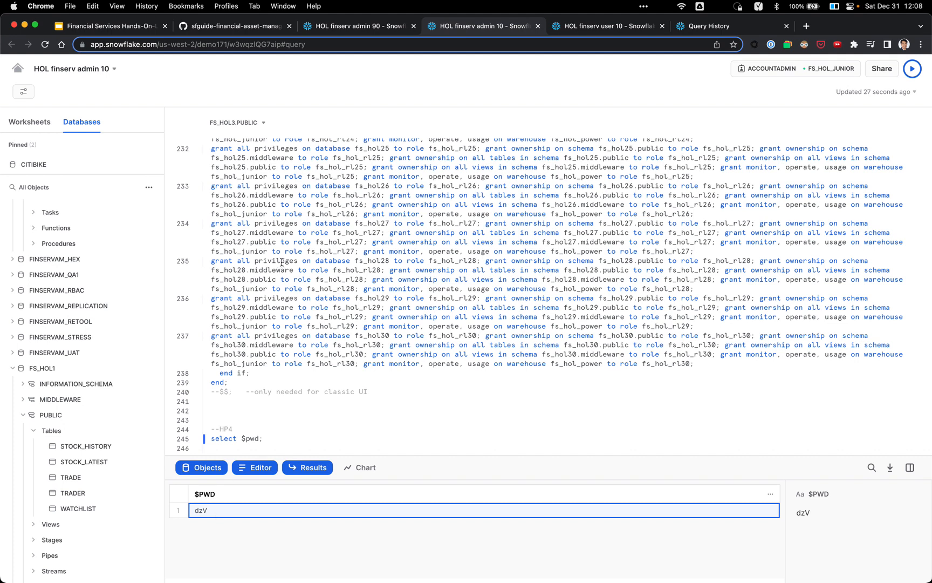
key("super+Tab")
key("super+Tab")
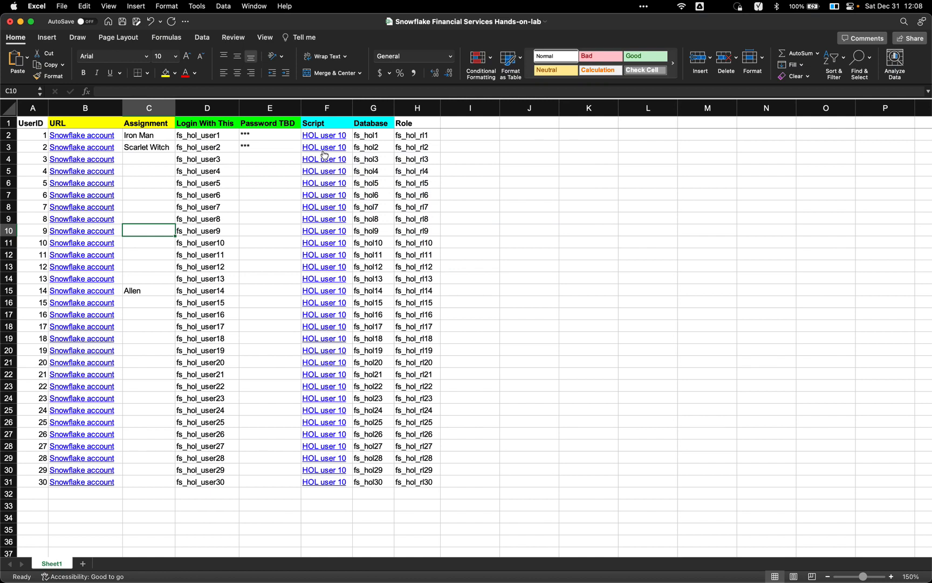
Step: Paste the generated password into E2 and E3 and fill it down to E31
left_click(270, 136)
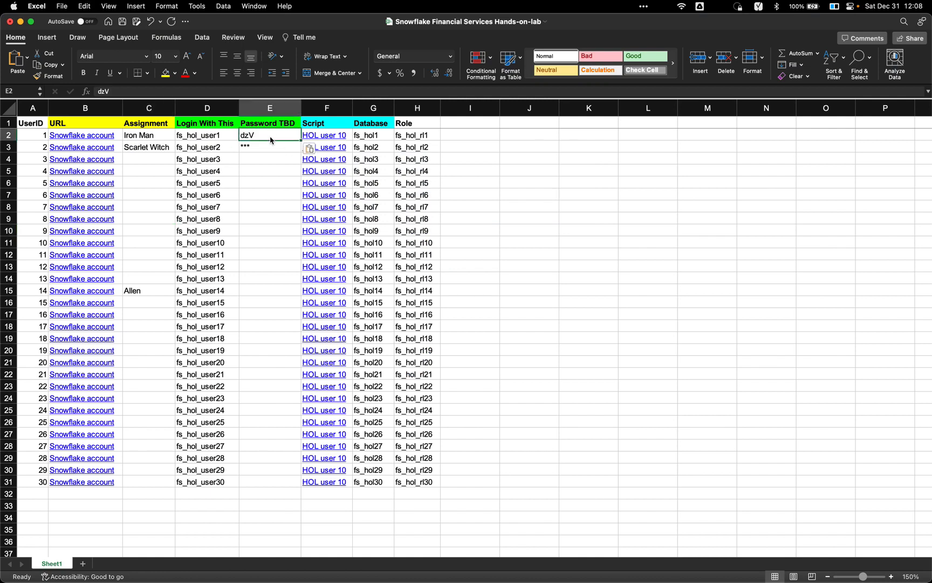
left_click(286, 148)
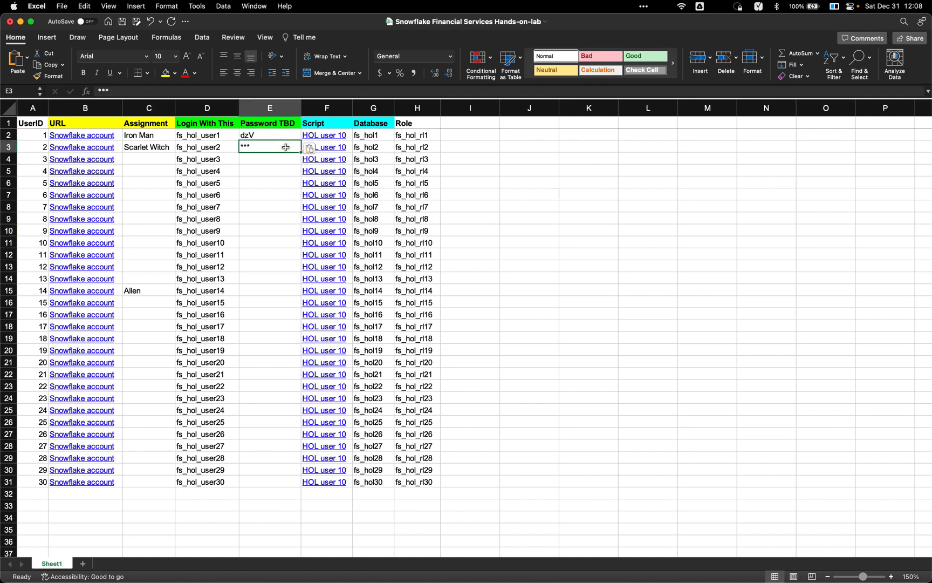
left_click(292, 136)
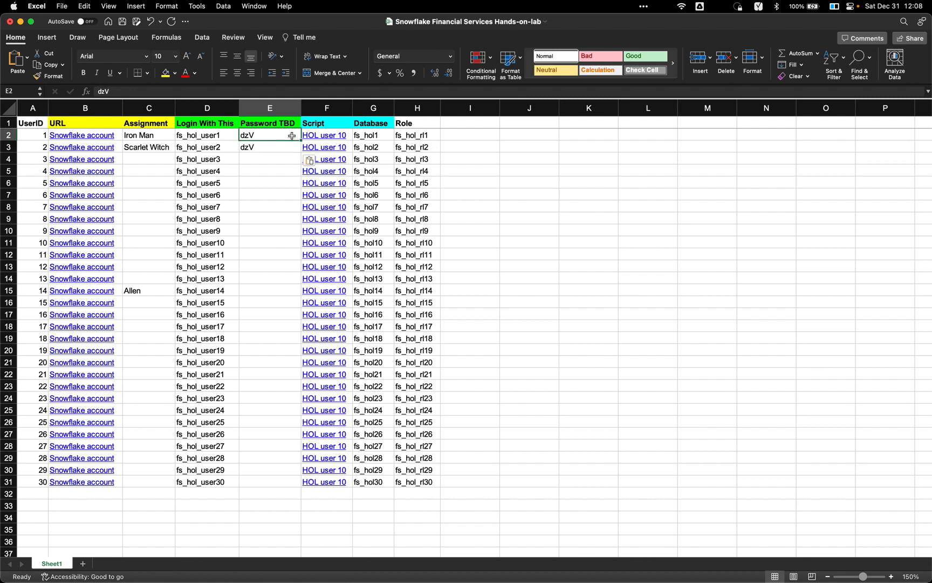
key("shift+Down")
left_click_drag(301, 153, 268, 484)
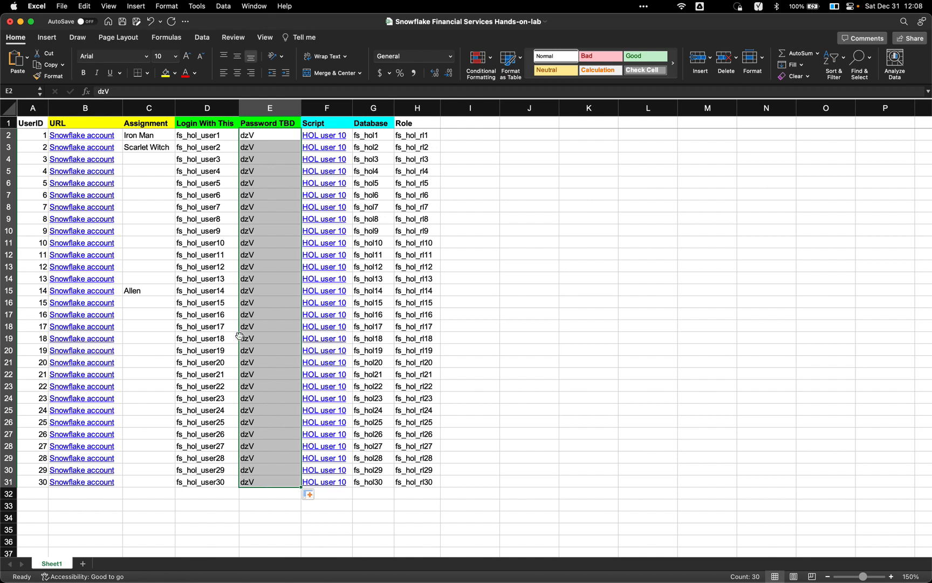
Step: Check the entries in C15, C2 and E2, then open user 1's Snowflake account link in B2
left_click(160, 291)
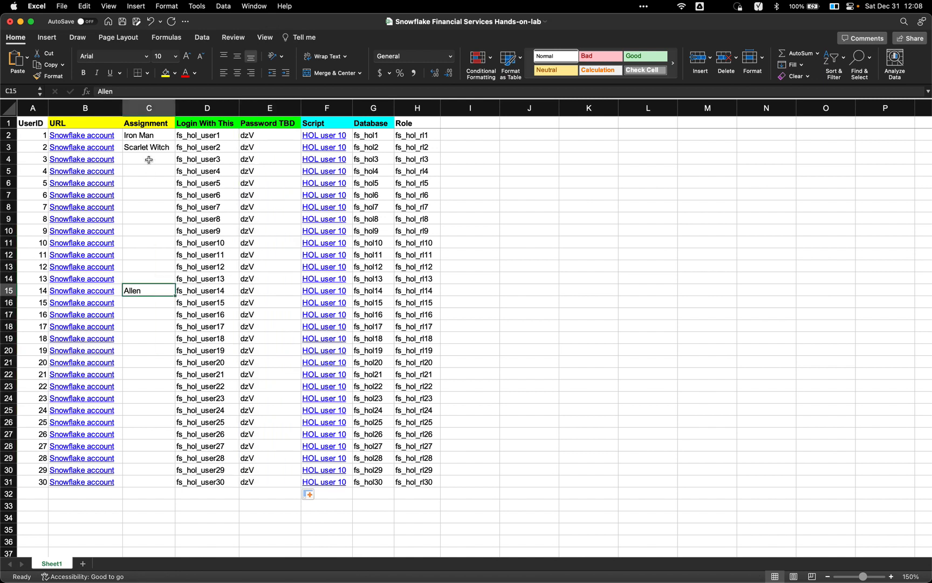
left_click(153, 136)
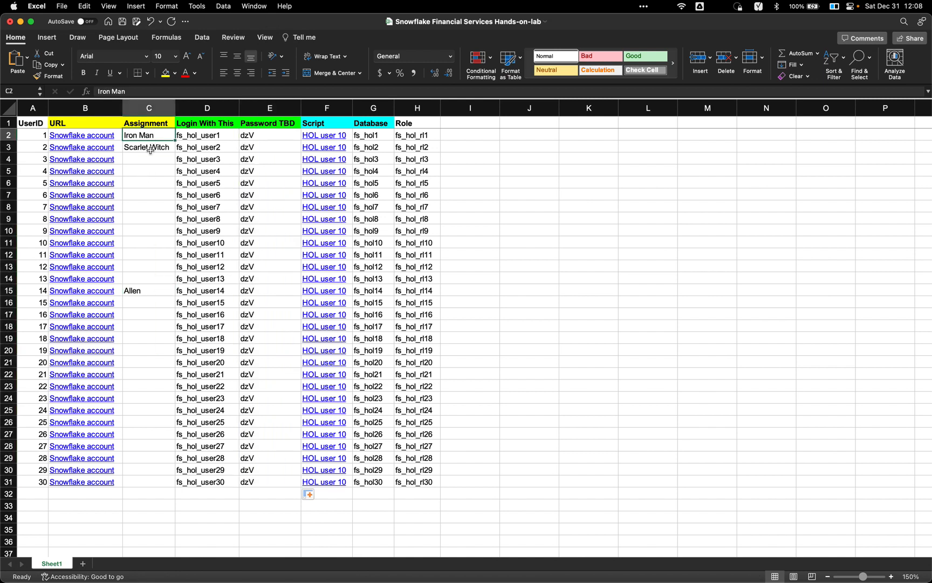
left_click(253, 139)
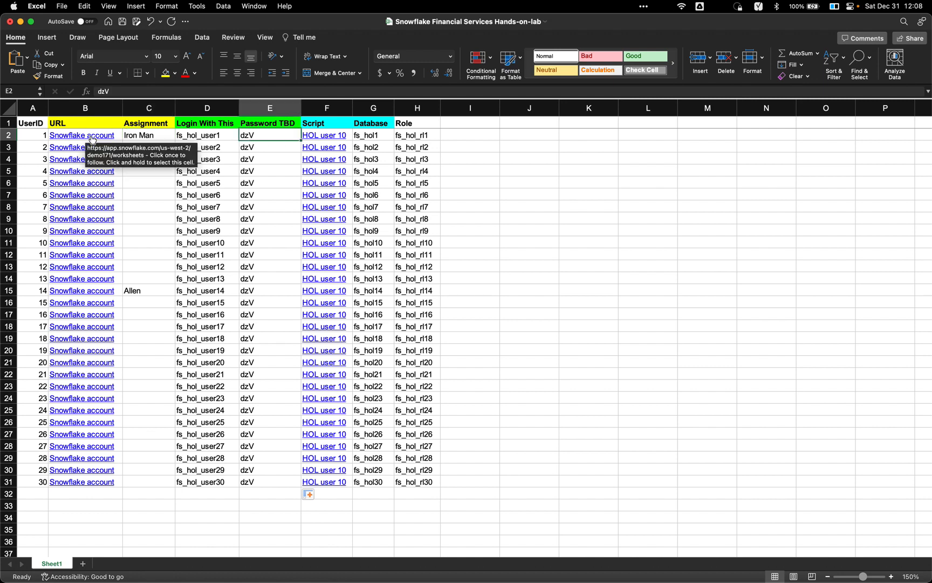
left_click(92, 139)
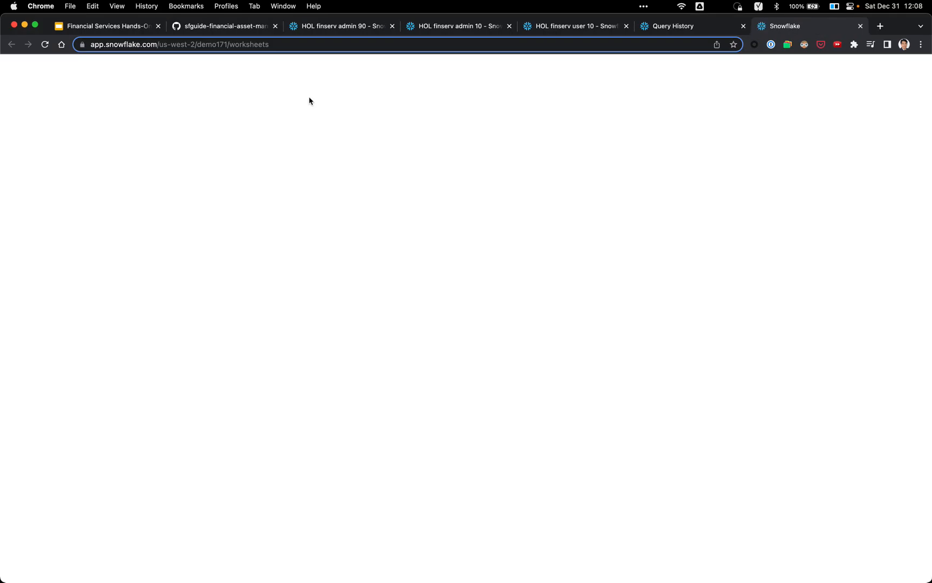
Step: Review the spreadsheet's login, password, database and role formulas, and copy the HOL user 10 script from GitHub
key("super+w")
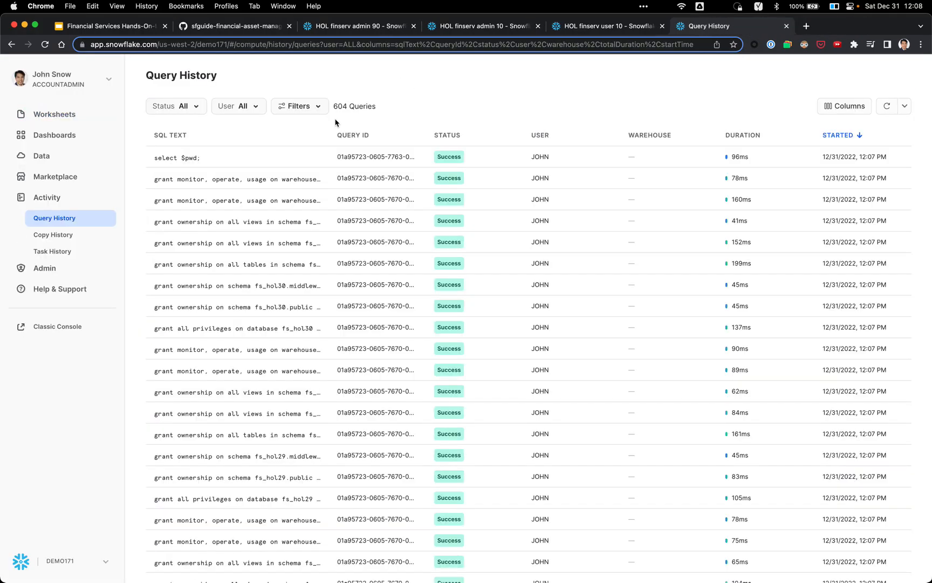
key("super+Tab")
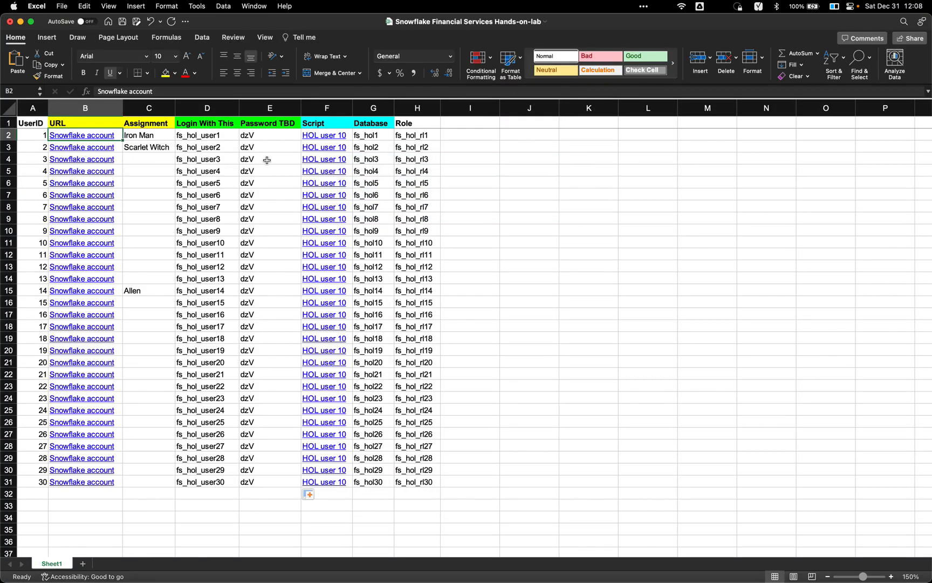
left_click(220, 141)
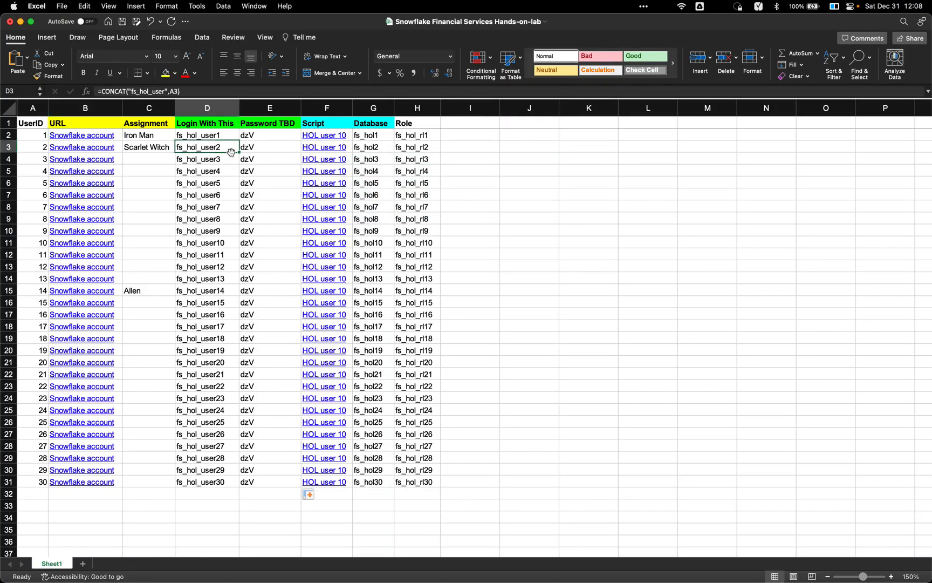
left_click(260, 148)
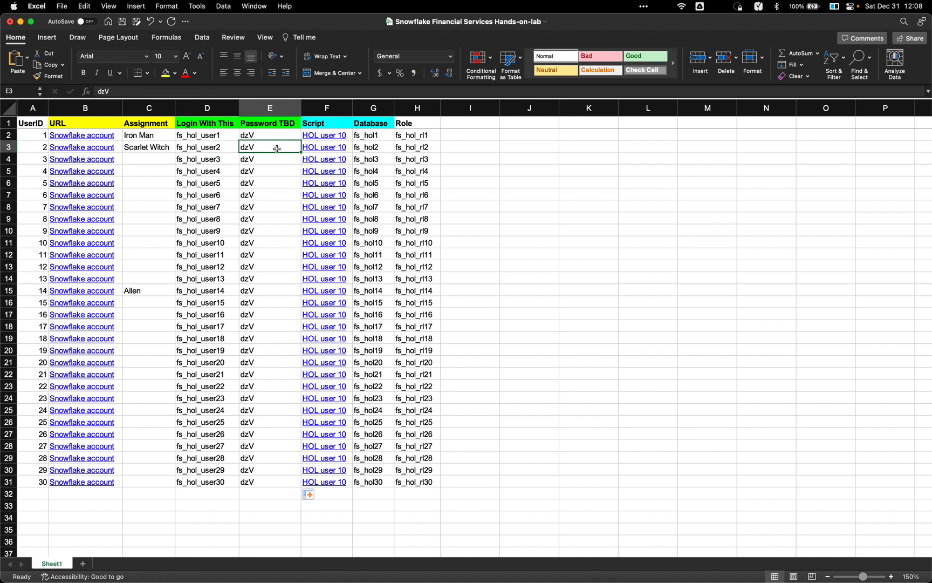
left_click(331, 153)
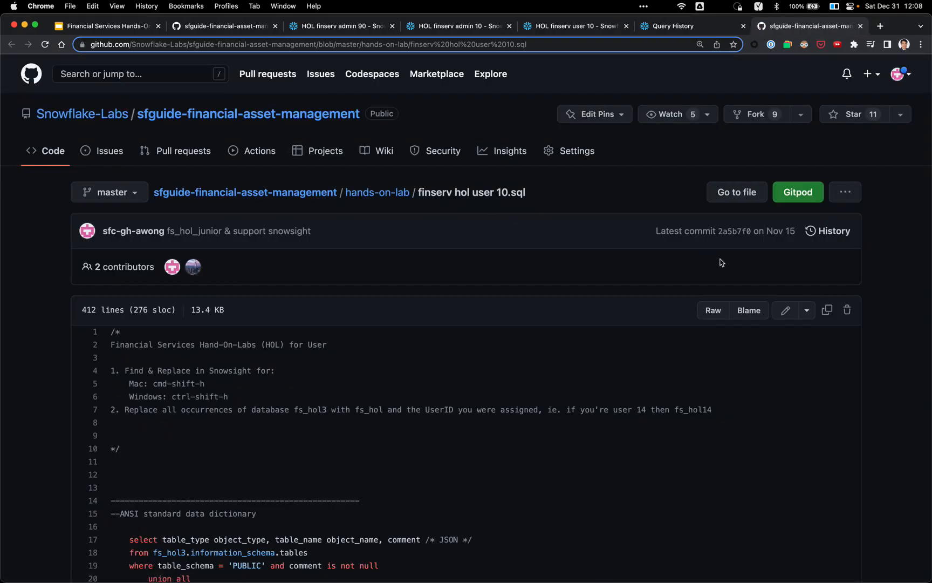
left_click(829, 312)
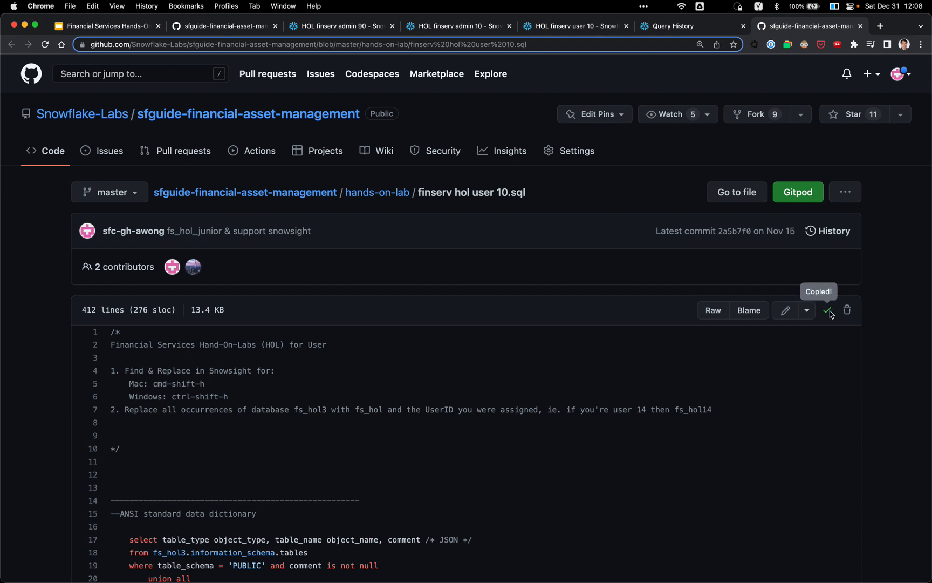
key("super+w")
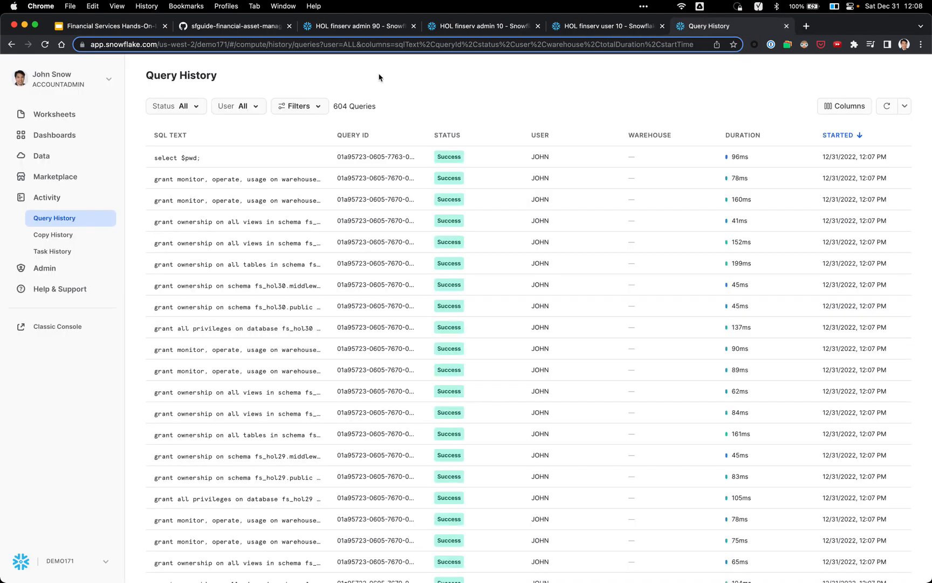
key("super+Tab")
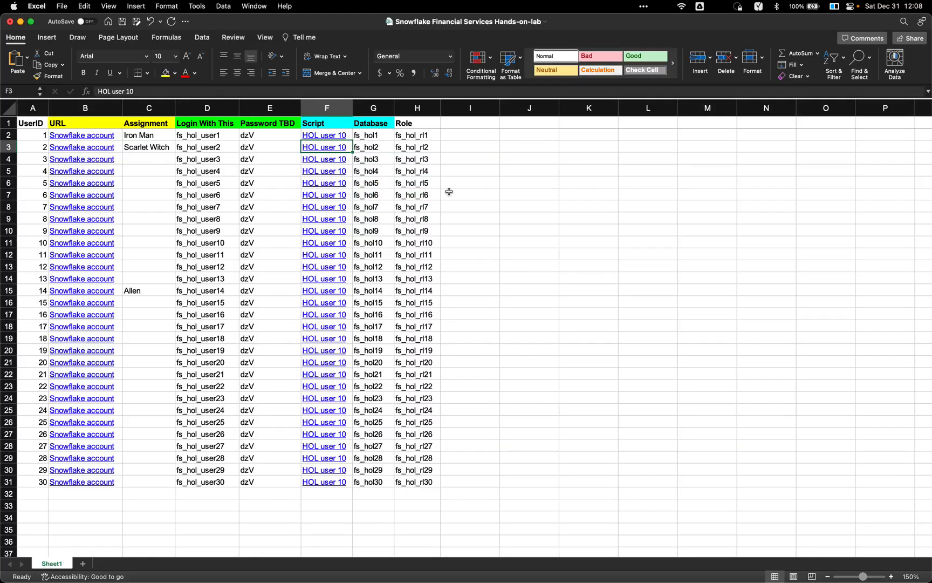
left_click(388, 151)
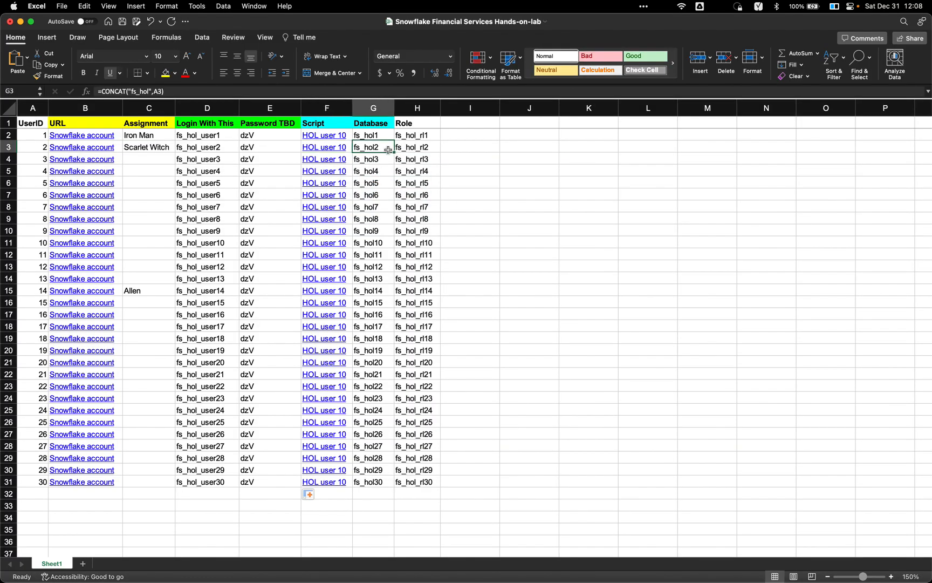
left_click(426, 149)
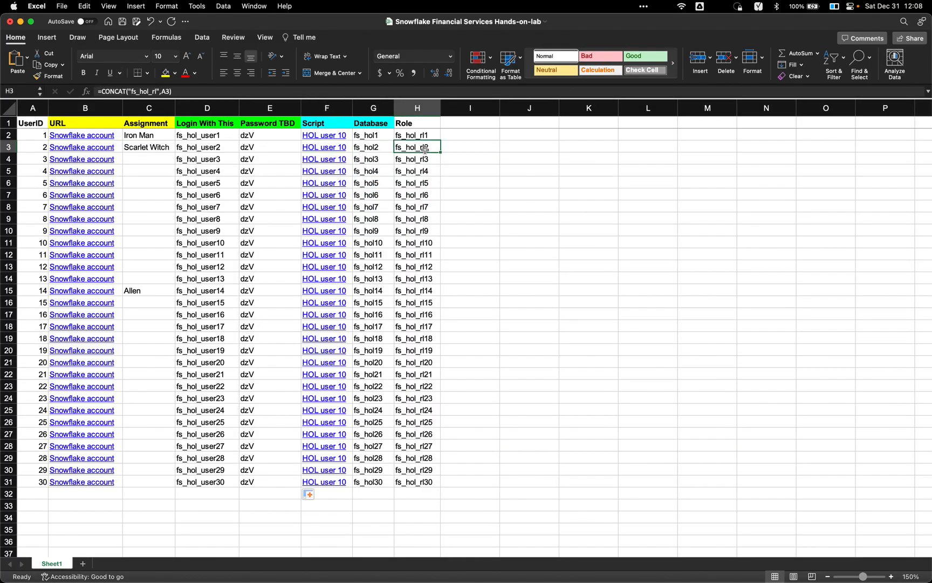
Step: Find user 14's row (C15), copy its login name, and end up back in the browser
left_click(159, 290)
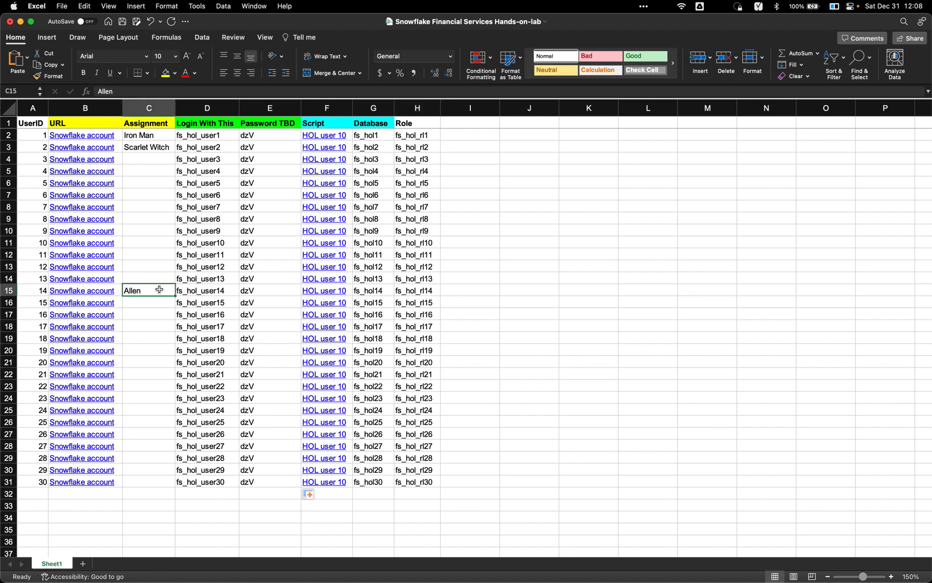
key("Down")
key("Up")
left_click(133, 481)
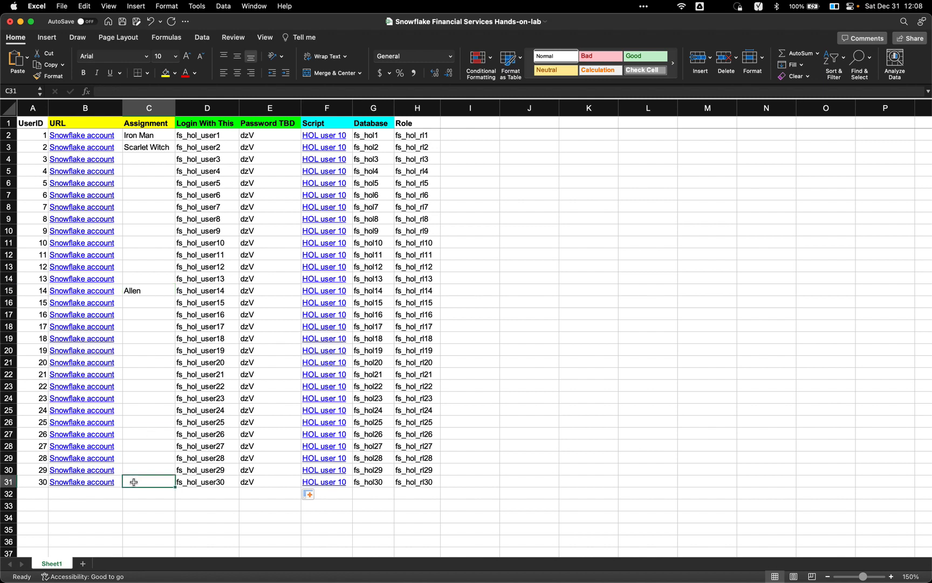
left_click(151, 298)
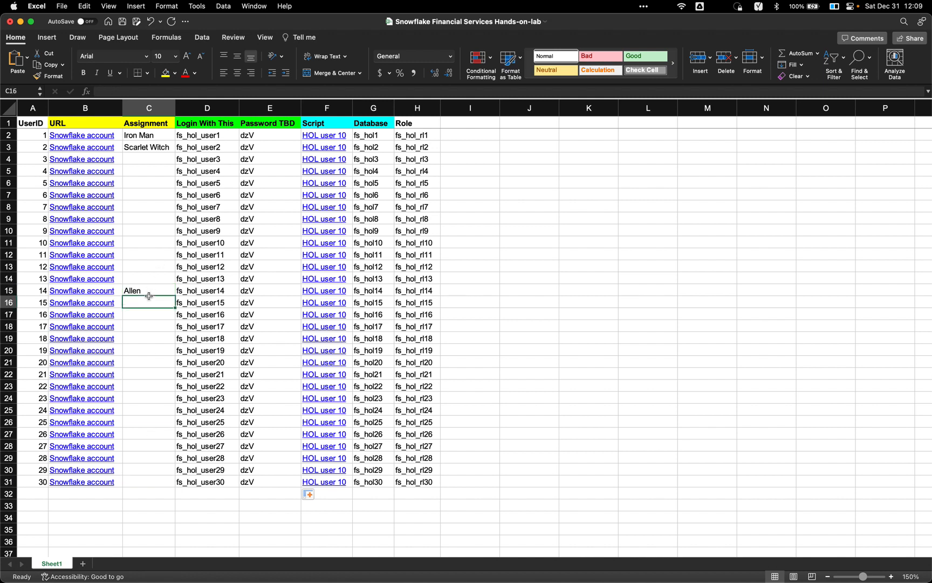
left_click(152, 290)
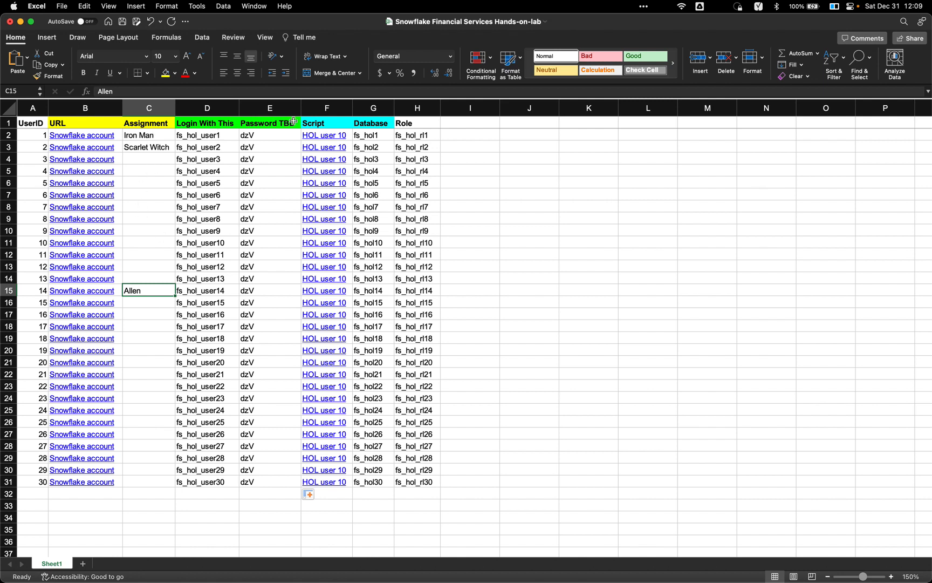
left_click(205, 287)
key("super+c")
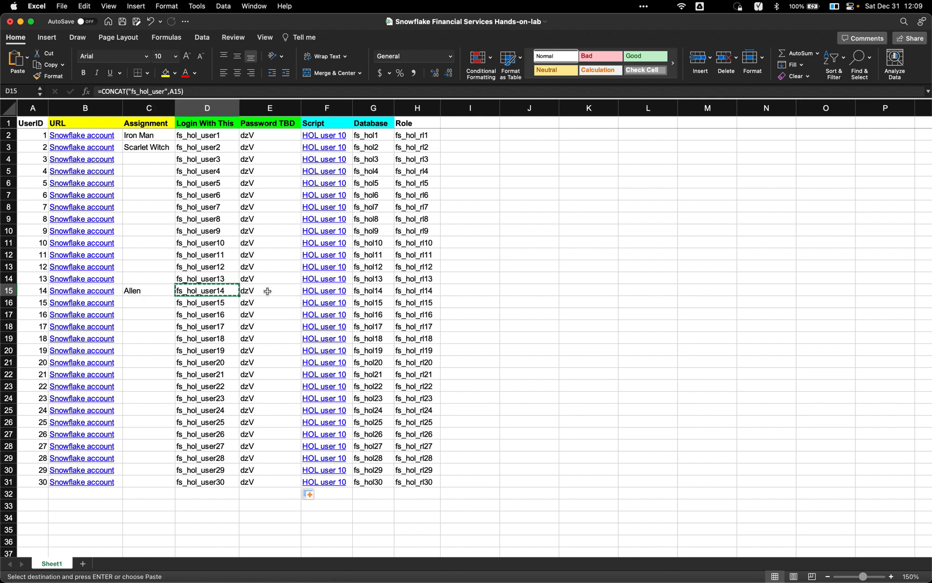
key("super+Tab")
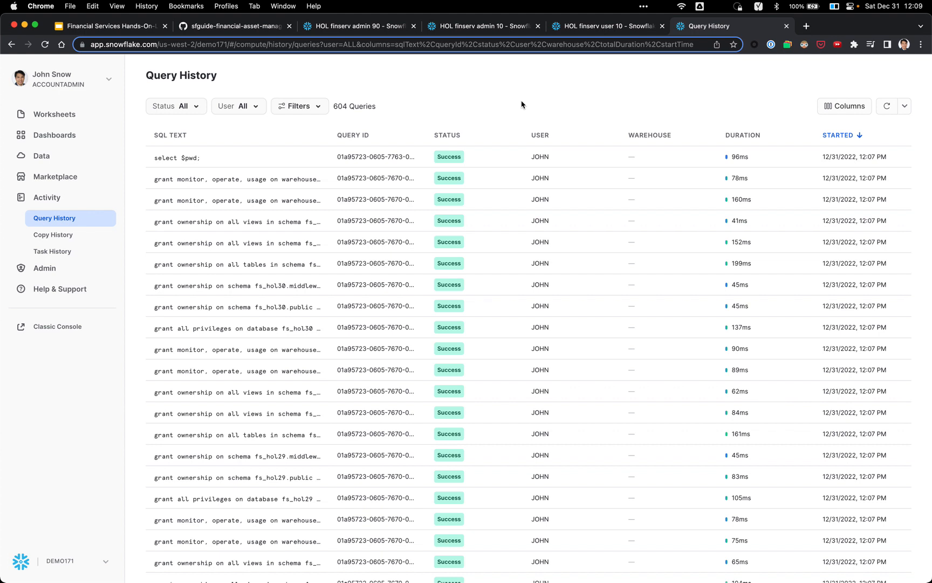
key("super+Tab")
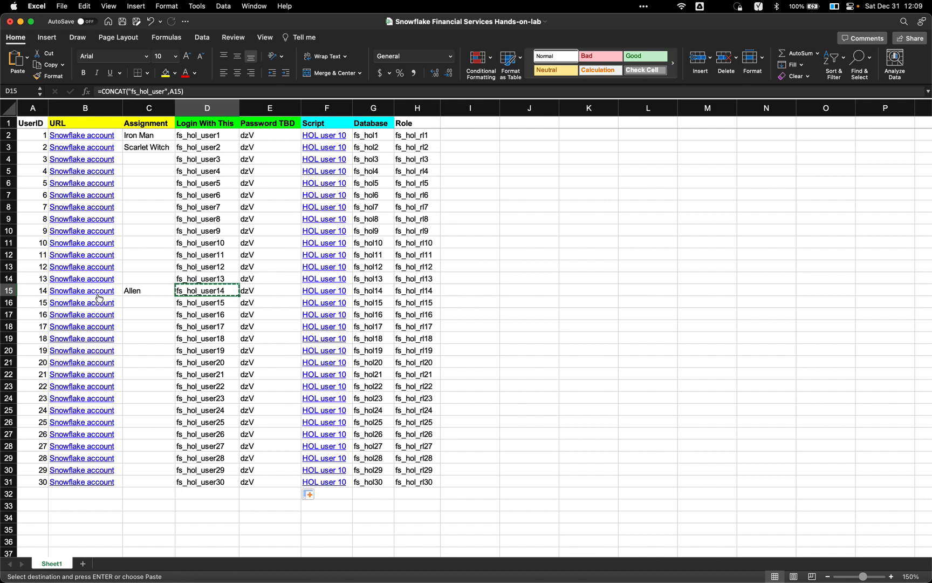
key("super+Tab")
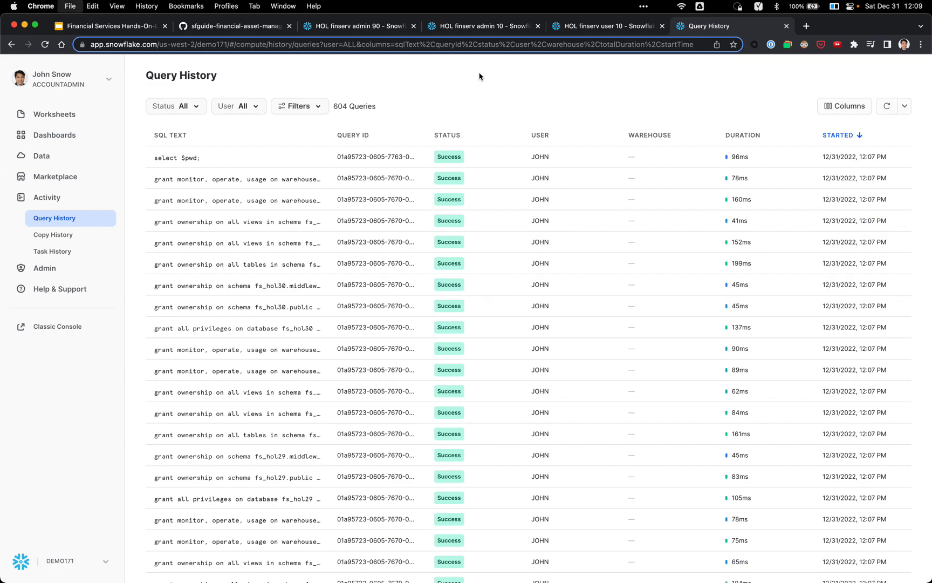
Step: Sign in to the demo171 account in a private window with lab user 14's login and the password from E3
key("super+shift+n")
type("demo")
key("Return")
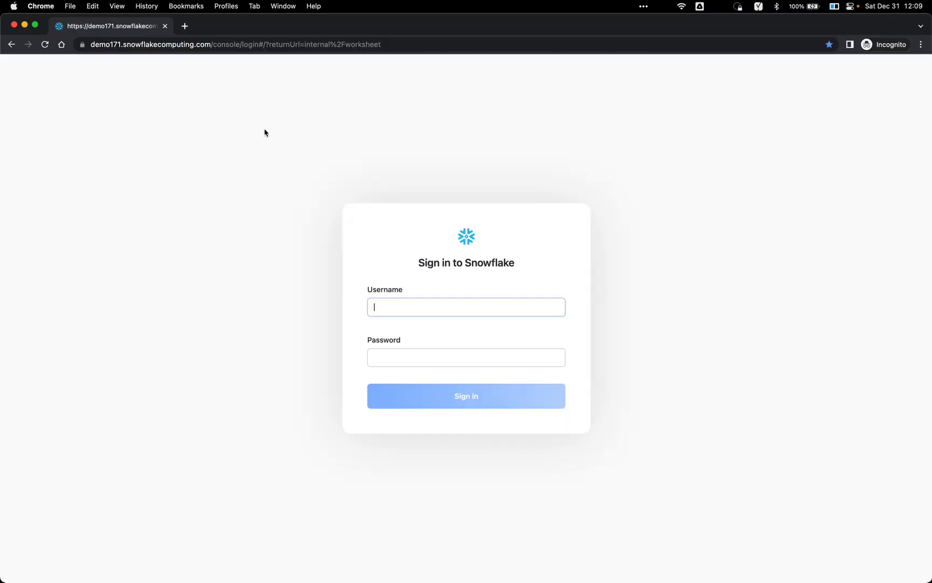
key("super+v")
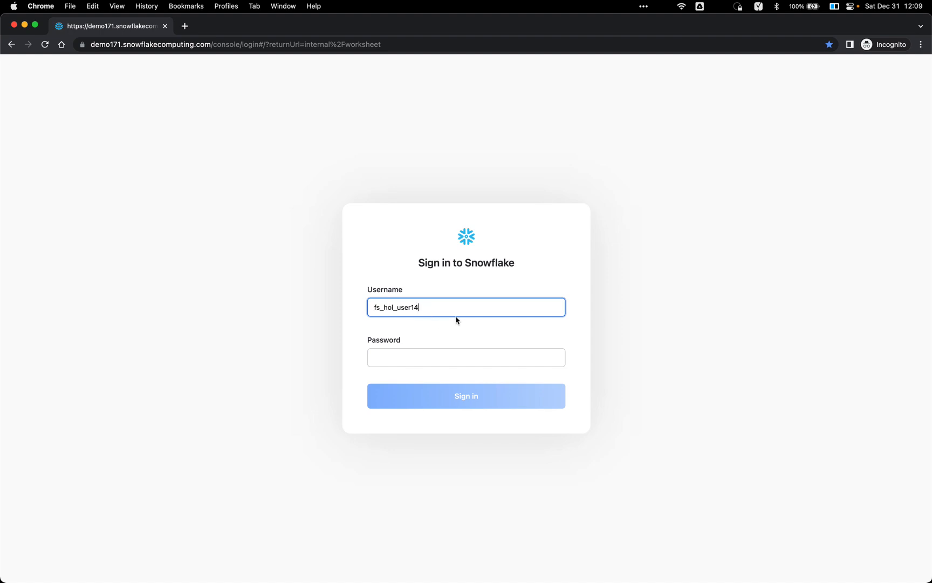
key("super+Tab")
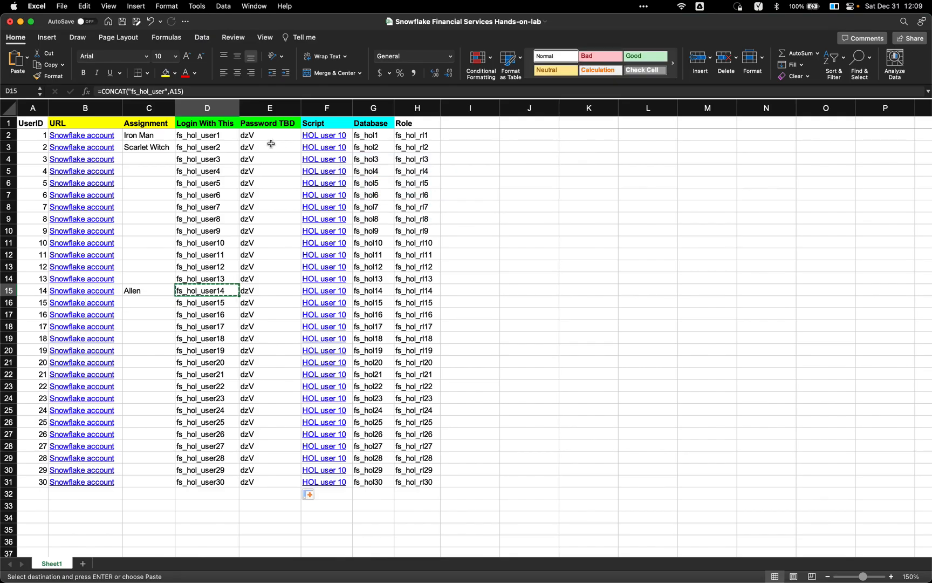
left_click(271, 143)
key("super+c")
key("super+Tab")
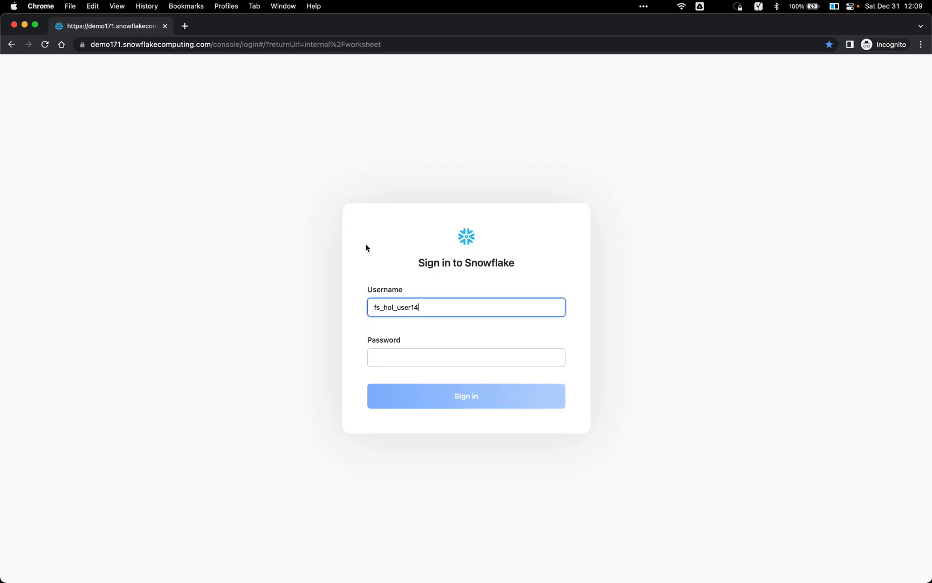
left_click(416, 362)
key("super+v")
left_click(451, 393)
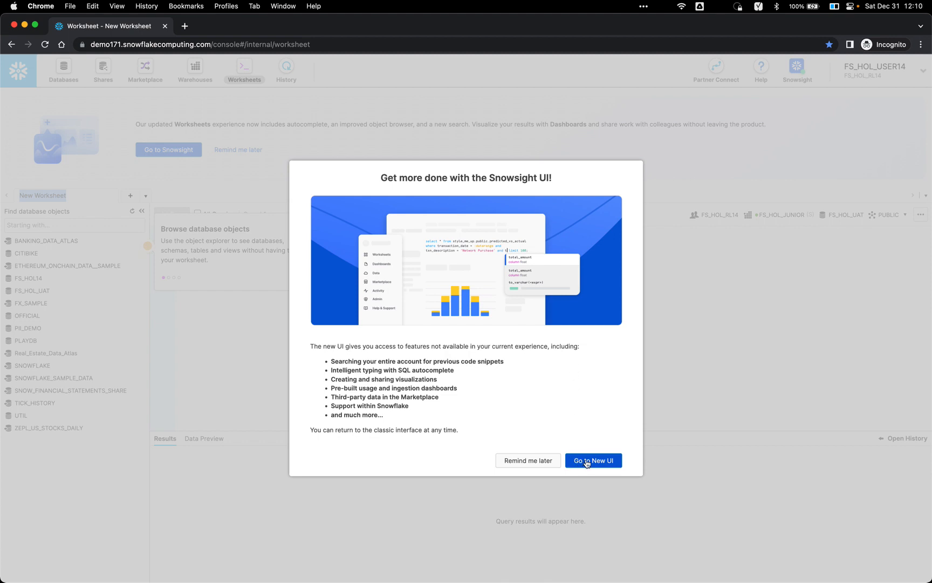
Step: Switch to the new Snowsight UI and enter the password in its sign-in form
left_click(587, 463)
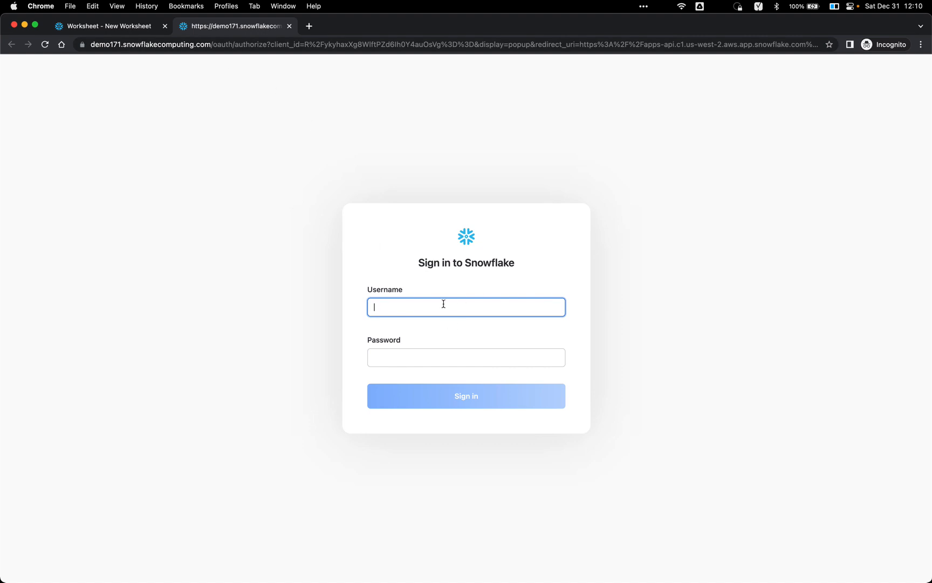
left_click(405, 357)
type("•••")
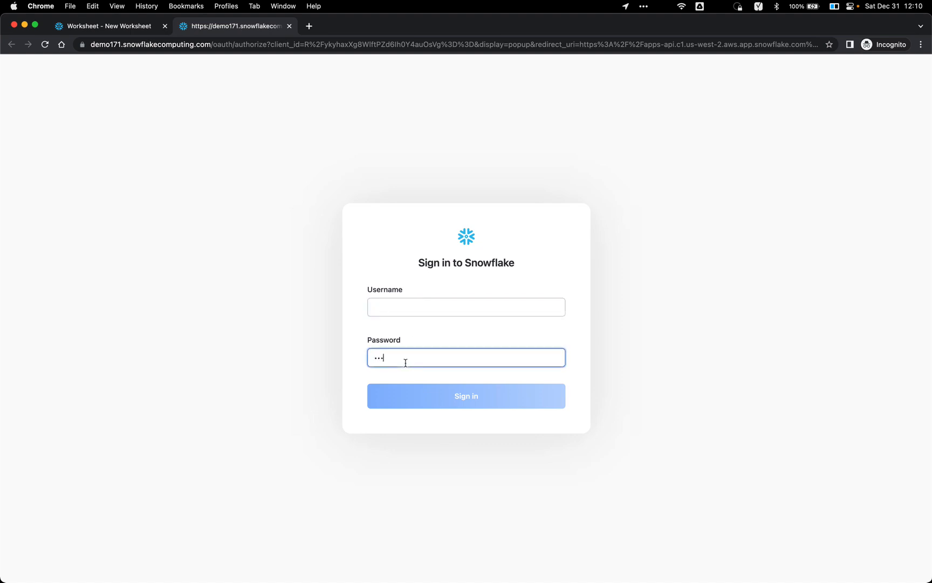
Step: Fill in lab user 14's login from the spreadsheet, sign in, and close the classic worksheet tab
key("super+Tab")
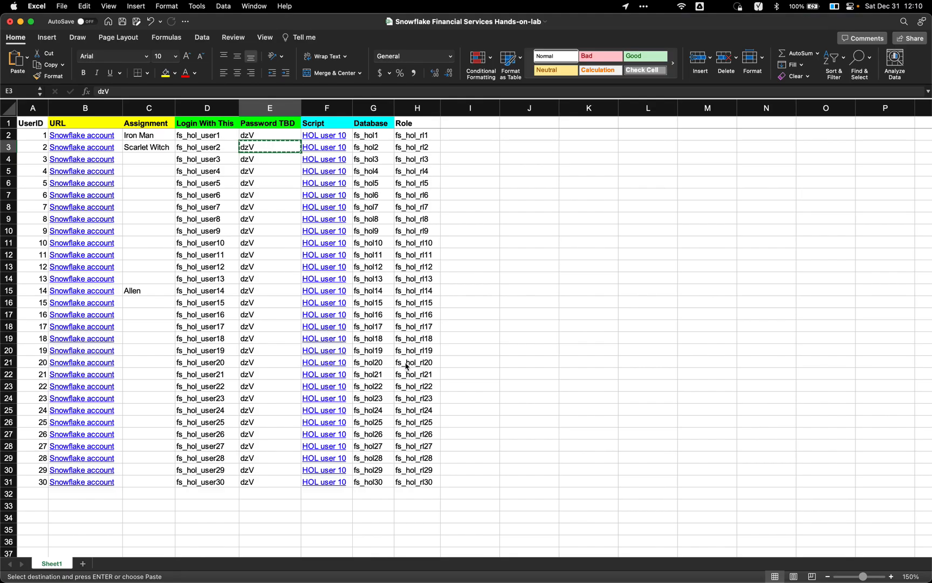
left_click(198, 294)
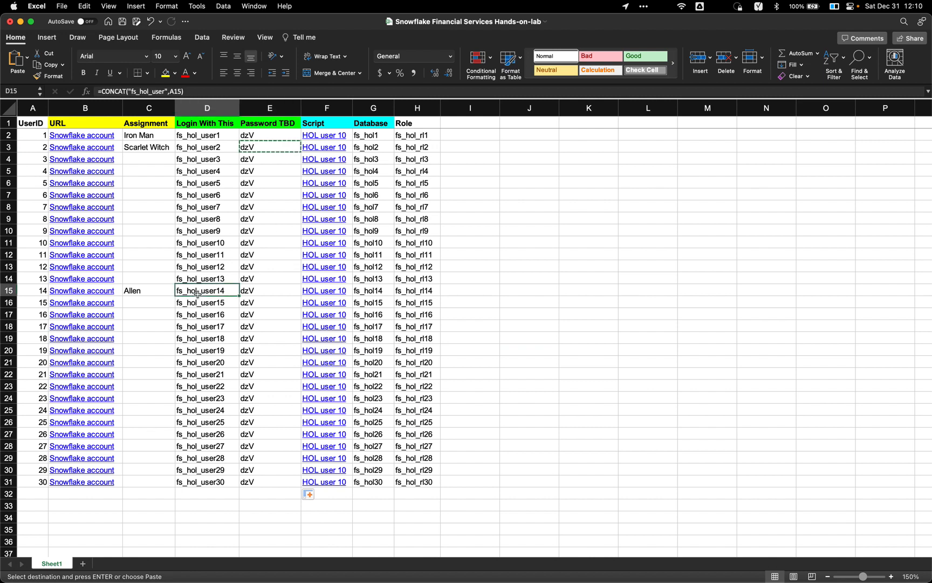
key("super+Tab")
left_click(394, 305)
key("super+v")
left_click(464, 397)
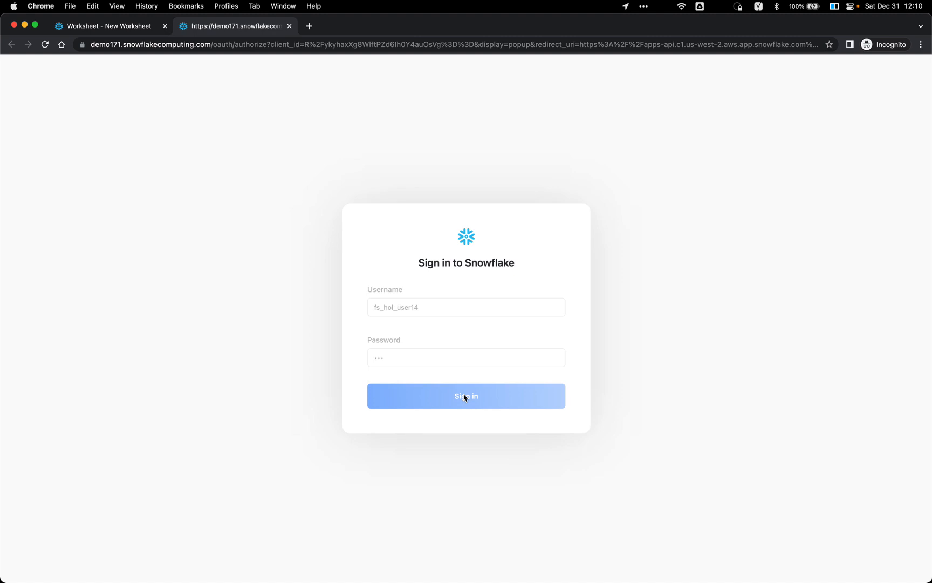
left_click(166, 26)
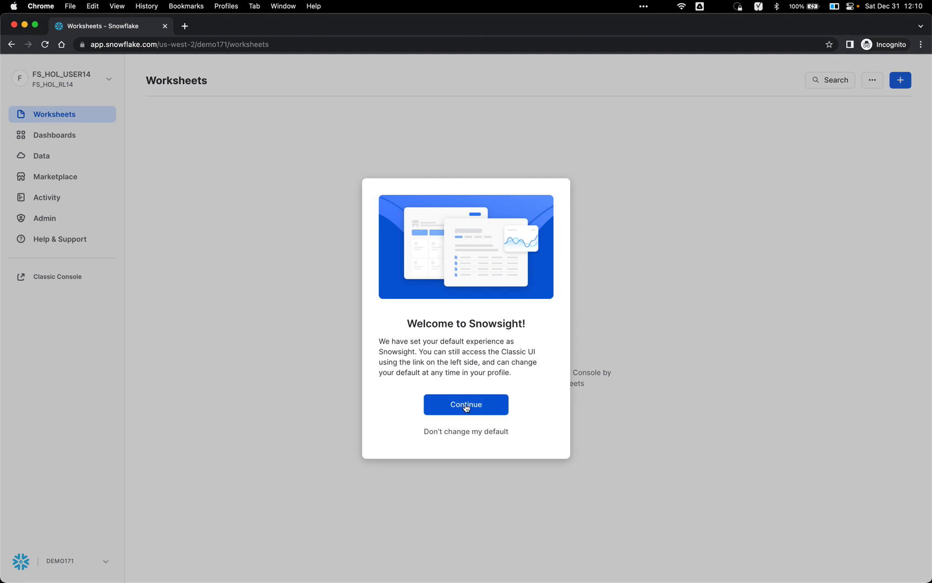
Step: Dismiss the welcome note and create a new SQL worksheet from the + menu
left_click(466, 404)
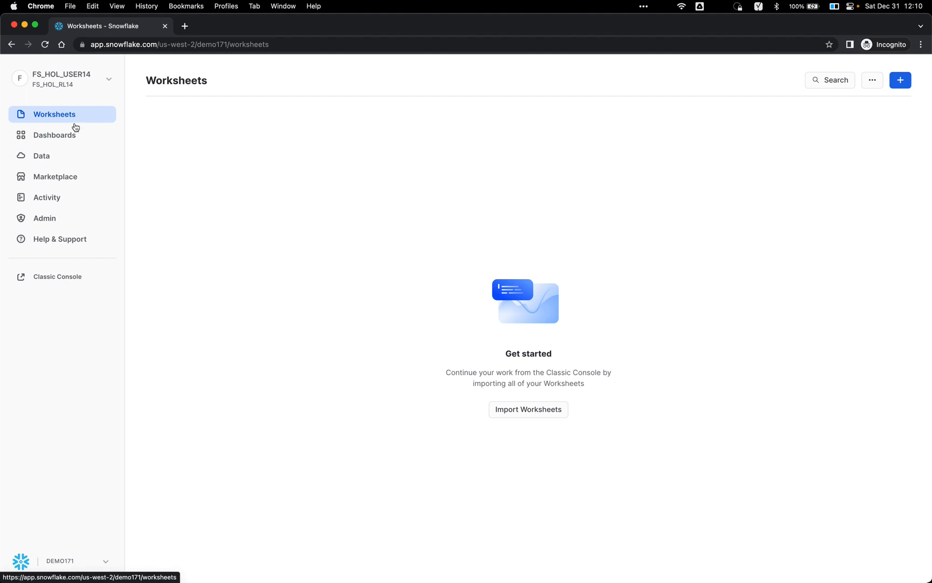
left_click(72, 134)
left_click(76, 121)
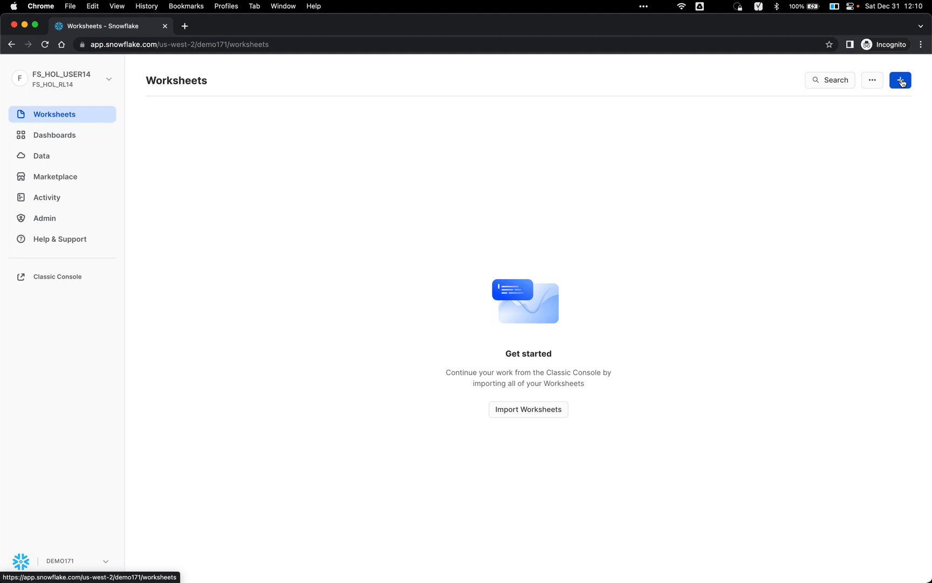
left_click(901, 81)
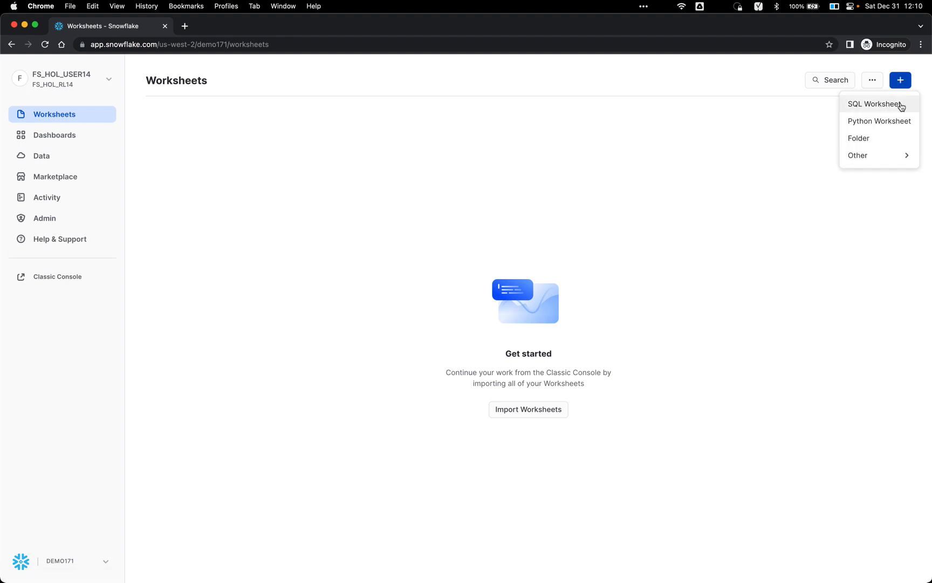
left_click(901, 107)
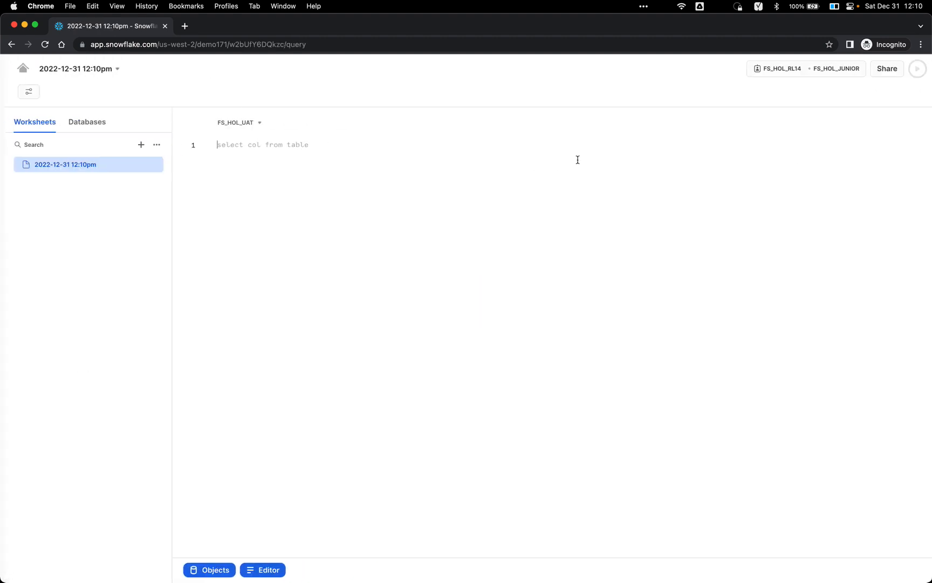
Step: Open finserv hol user 10.sql from the F15 link and copy its raw contents, returning to Snowflake
key("super+Tab")
left_click(395, 186)
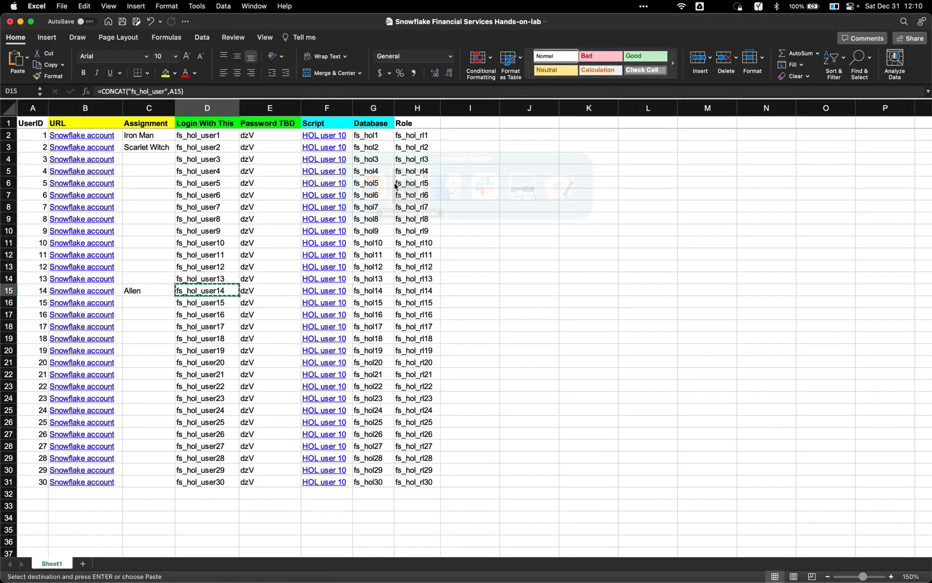
left_click(326, 292)
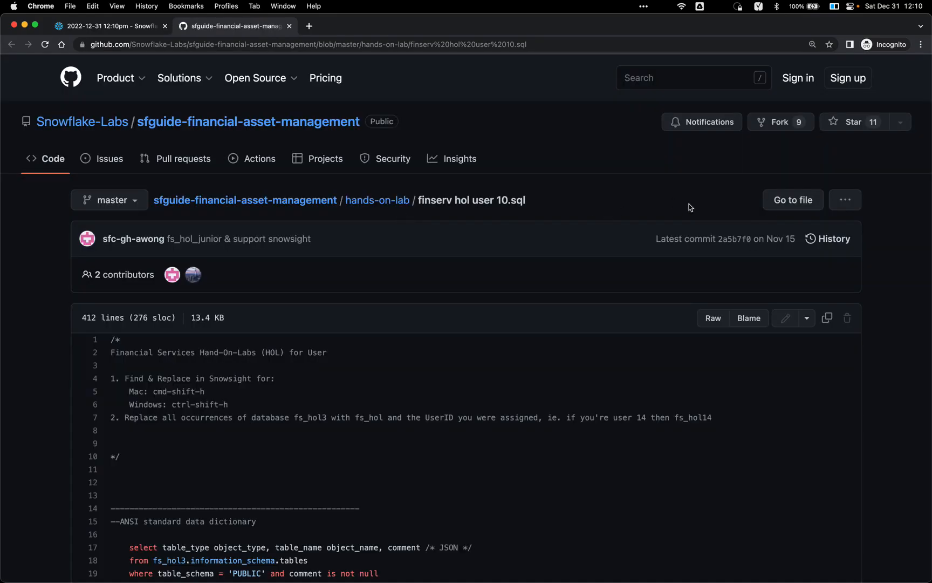
left_click(828, 321)
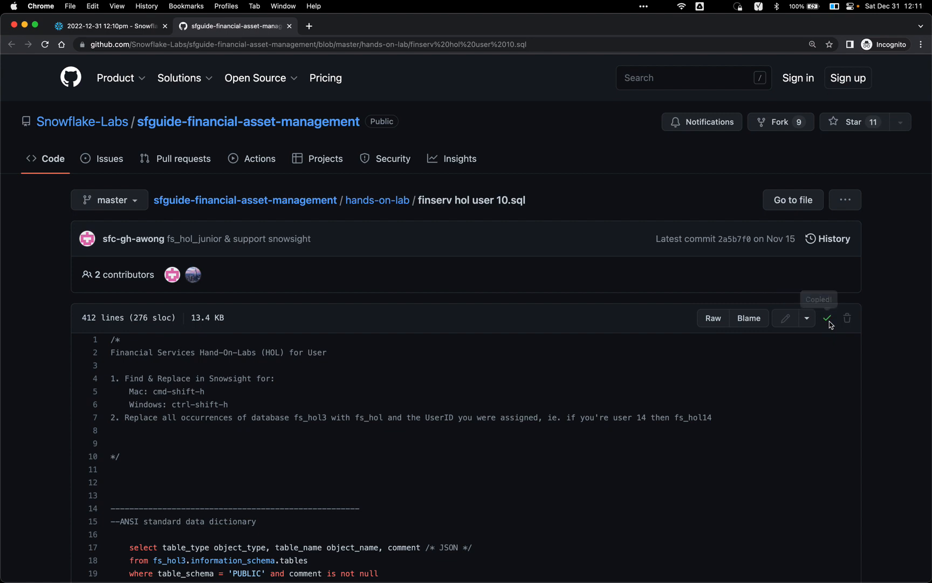
key("super+Tab")
key("super+Tab")
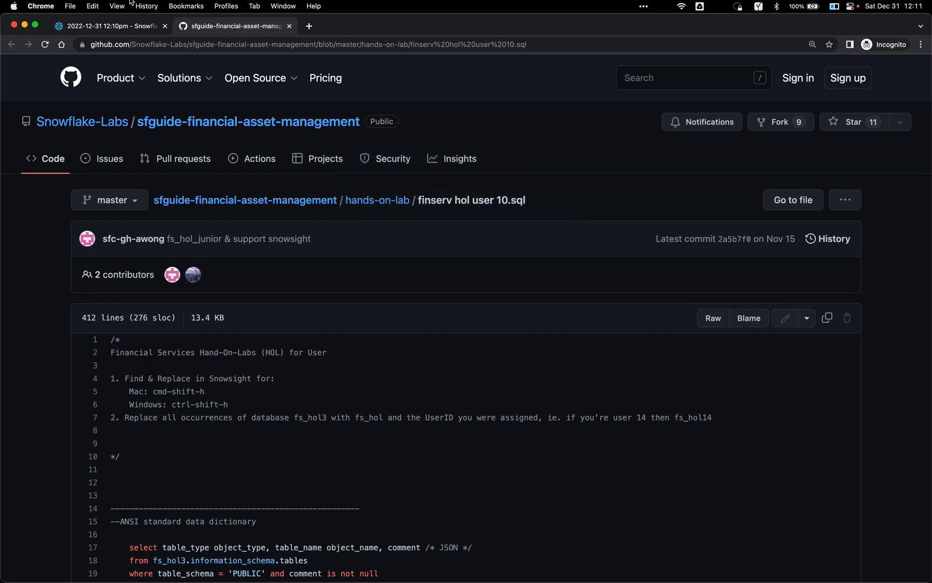
left_click(97, 27)
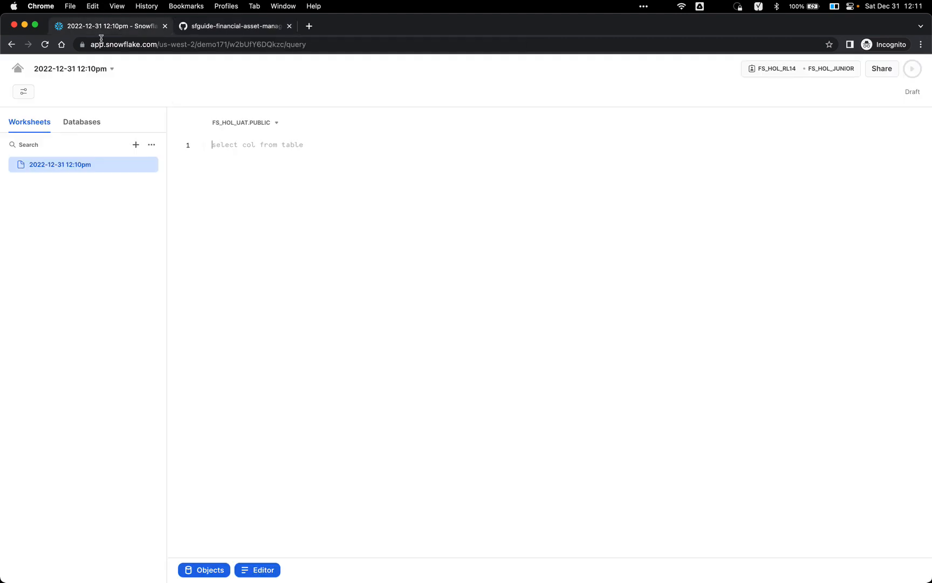
Step: Paste the lab script into the empty worksheet
left_click(250, 166)
key("super+v")
scroll(394, 210, "up", 20)
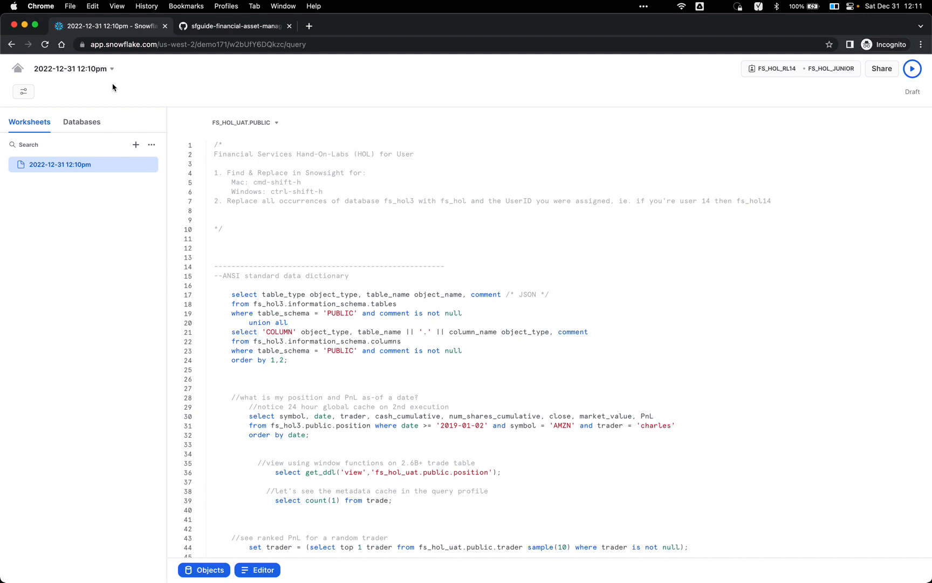
Step: Select the file name finserv hol user 10 in GitHub's breadcrumb
left_click(228, 28)
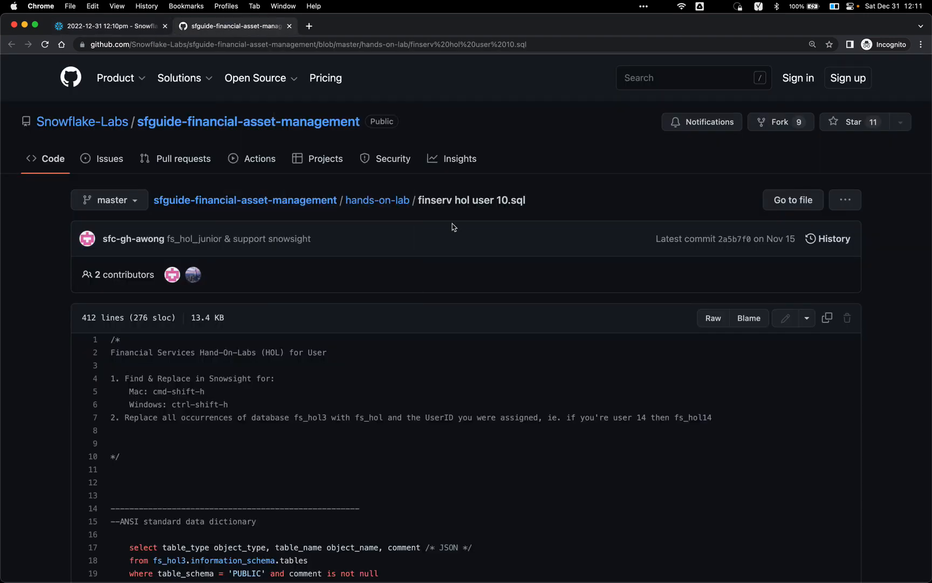
double_click(433, 199)
key("shift+Right")
key("shift+Right")
key("shift+Right")
key("shift+Right")
key("shift+Right")
key("shift+Right")
key("shift+Right")
key("shift+Right")
key("shift+Right")
key("shift+Right")
key("shift+Right")
key("shift+Right")
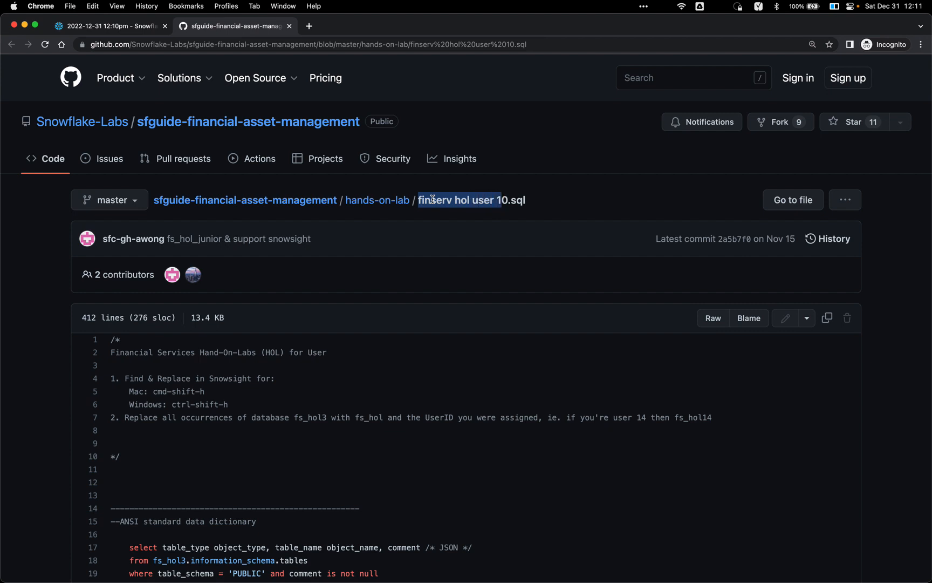
Step: Rename the worksheet to 'finserv hol user 10'
left_click(137, 26)
left_click(81, 69)
key("super+v")
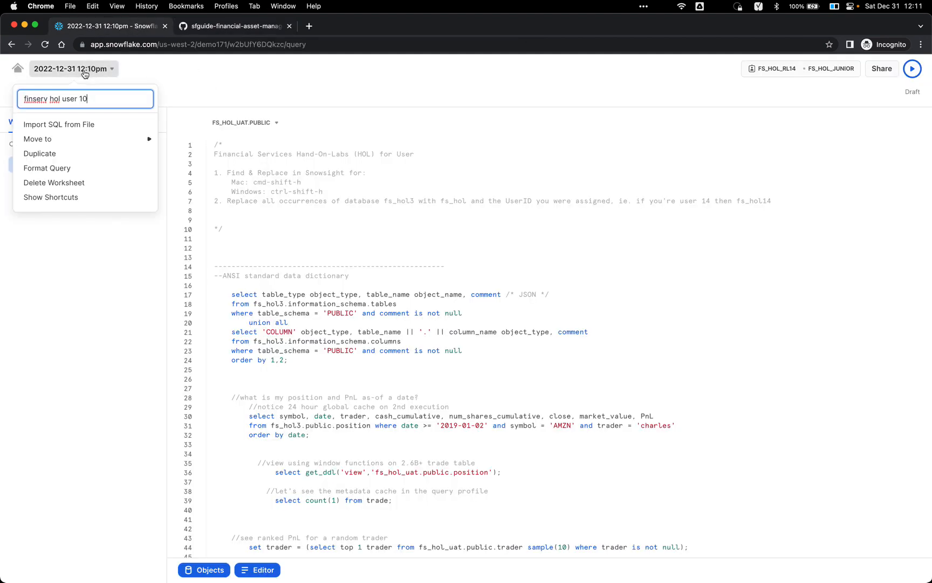
key("Return")
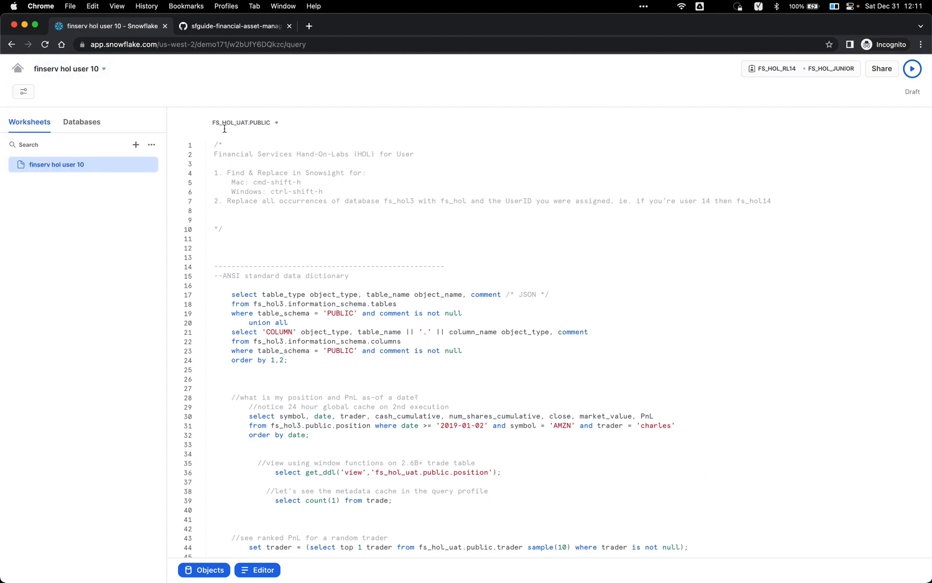
left_click(349, 221)
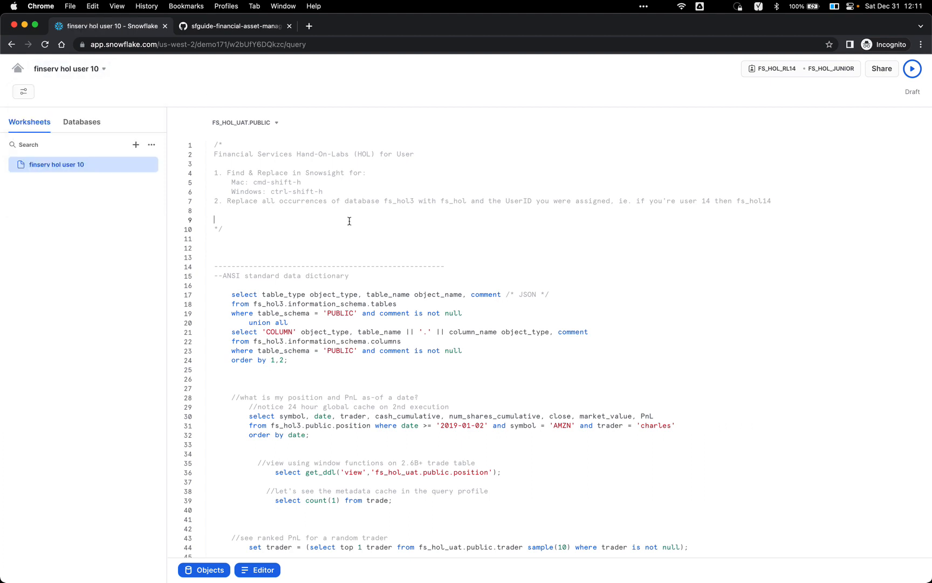
Step: Browse the database list, including FS_HOL14, then bring up the admin Query History window
left_click(89, 123)
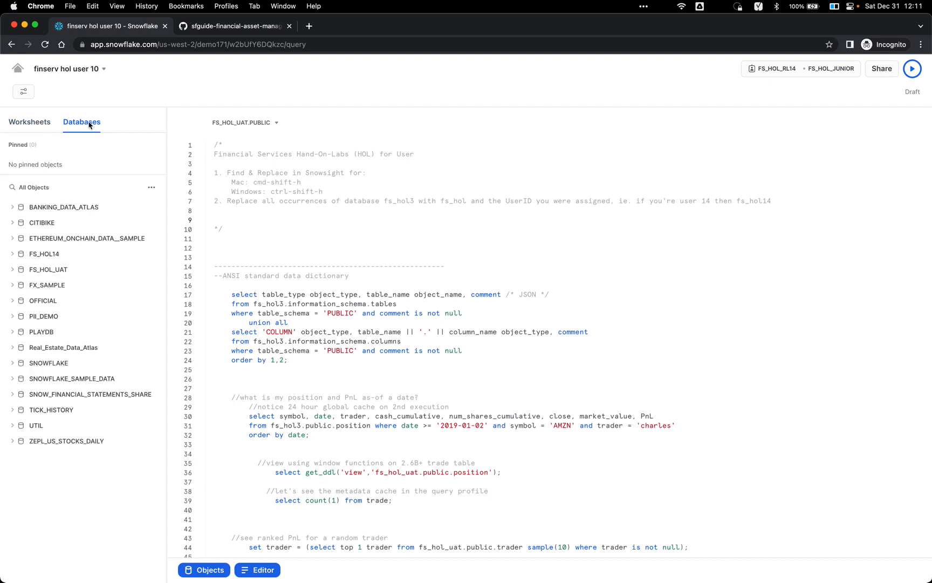
mouse_move(82, 260)
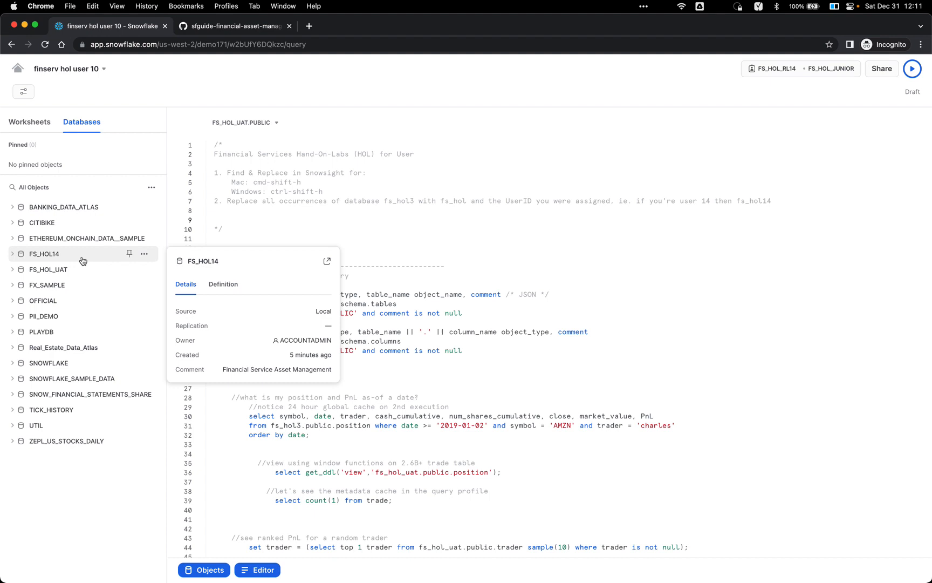
left_click(296, 214)
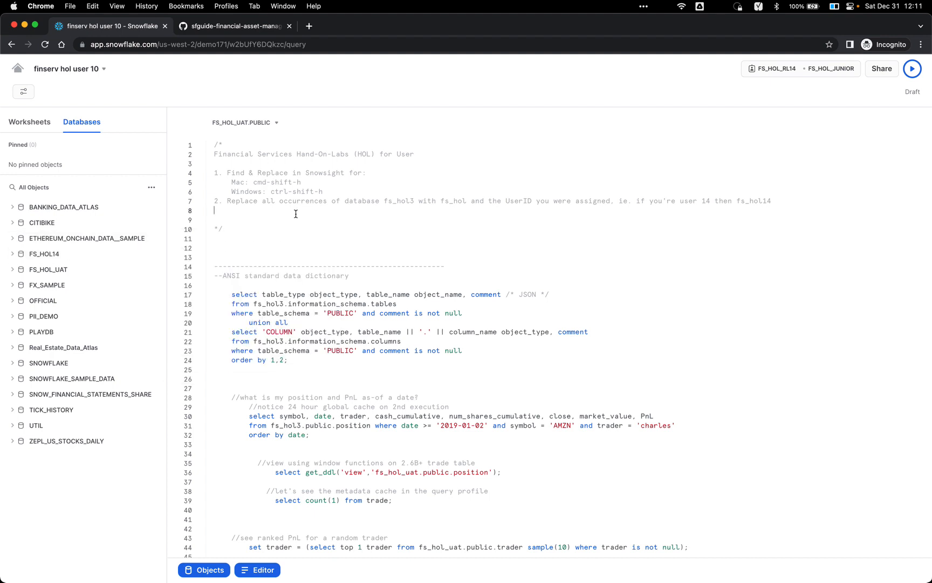
key("super+grave")
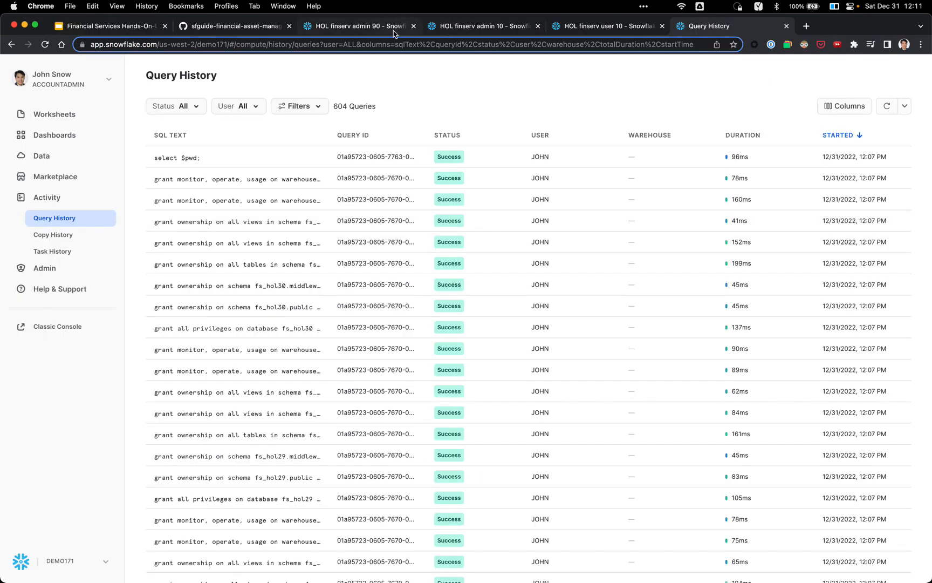
Step: Check the HOL finserv admin 90 worksheet's ACCOUNTADMIN · COMPUTE_WH choices, then return to the user 10 window
left_click(381, 29)
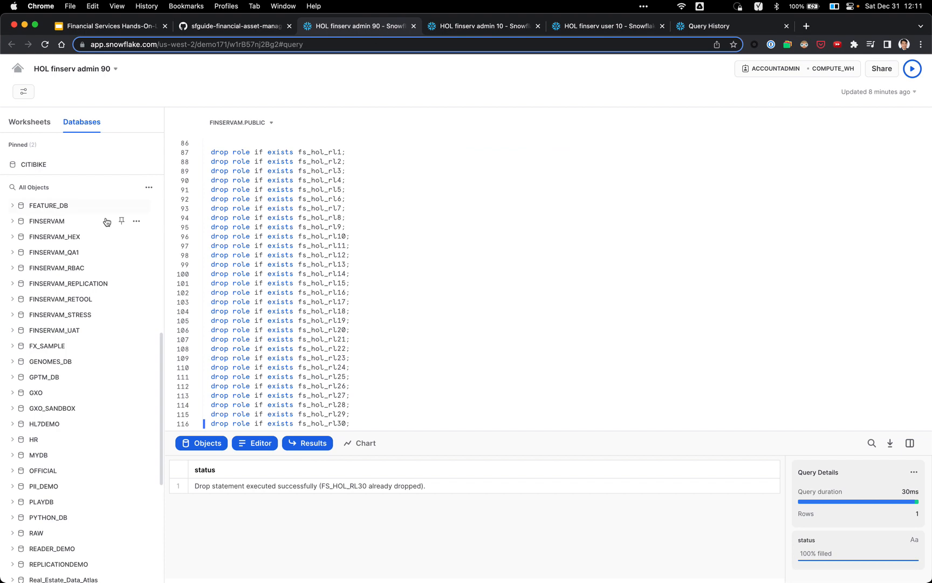
scroll(94, 211, "down", 1)
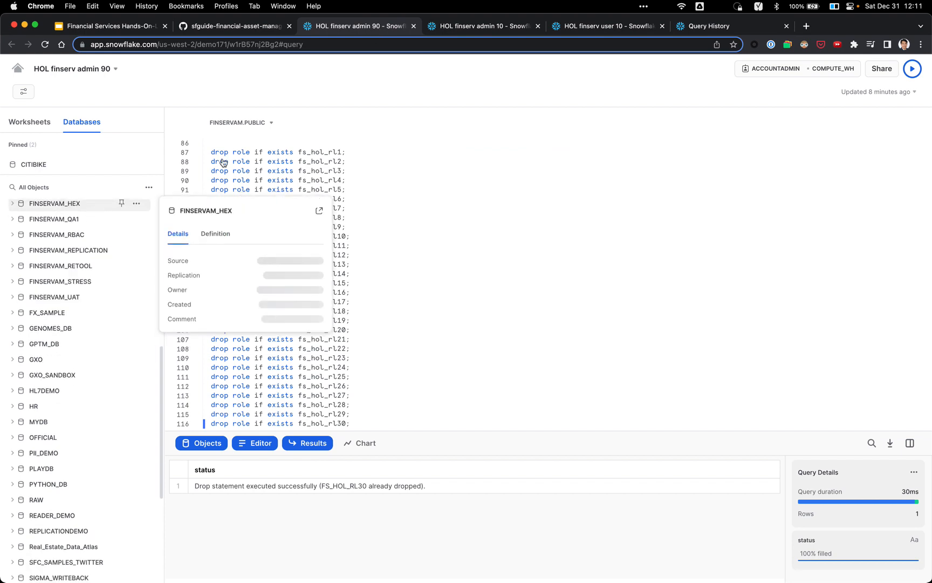
left_click(768, 69)
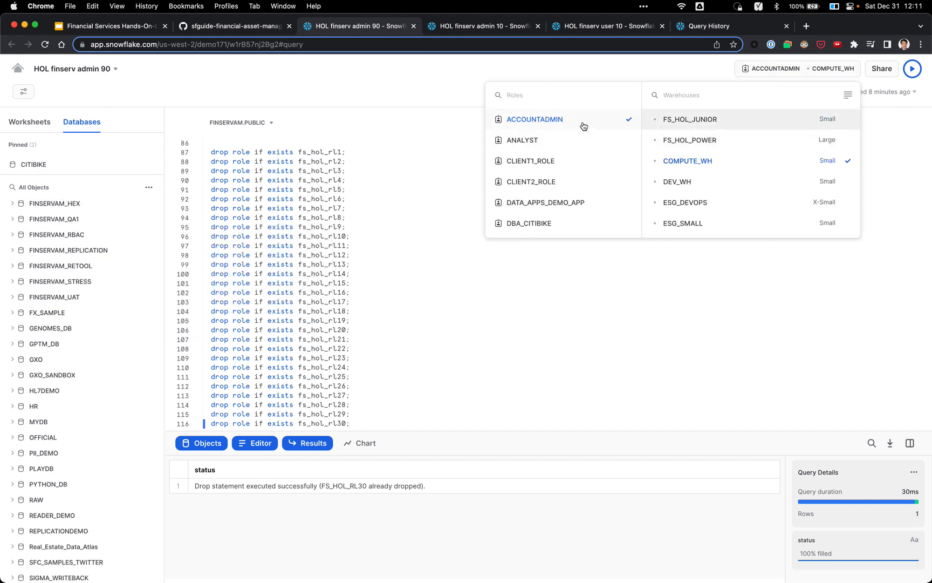
mouse_move(114, 244)
left_click(364, 267)
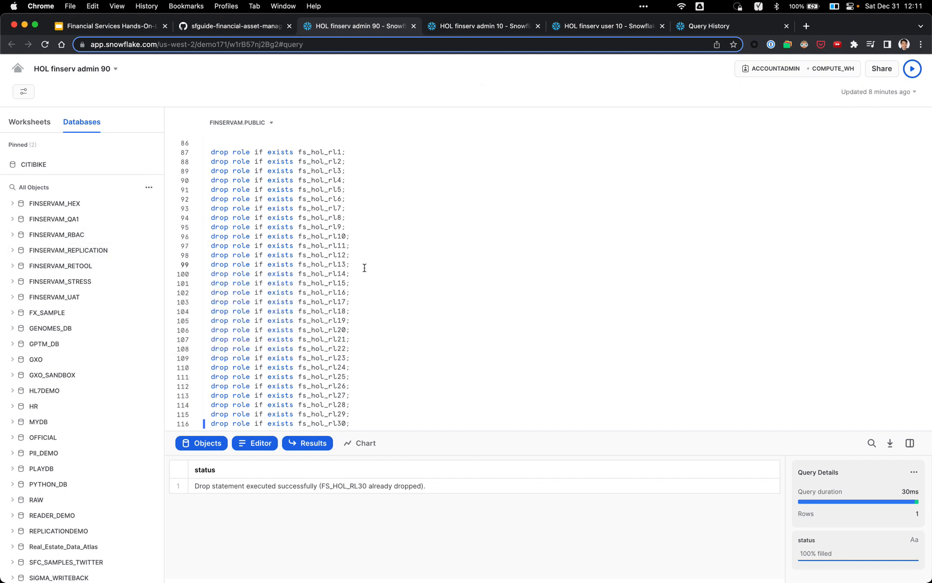
scroll(70, 265, "down", 3)
scroll(70, 265, "down", 2)
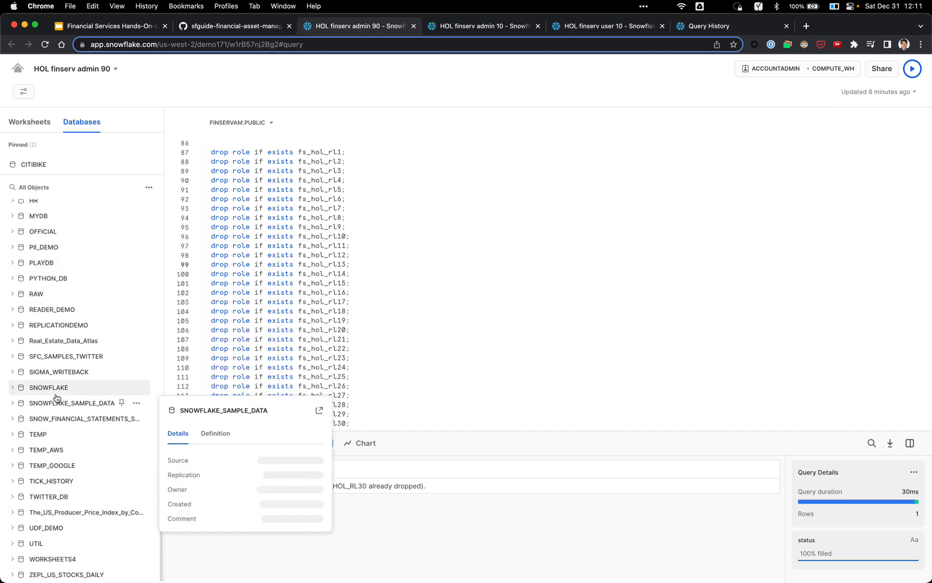
left_click(421, 194)
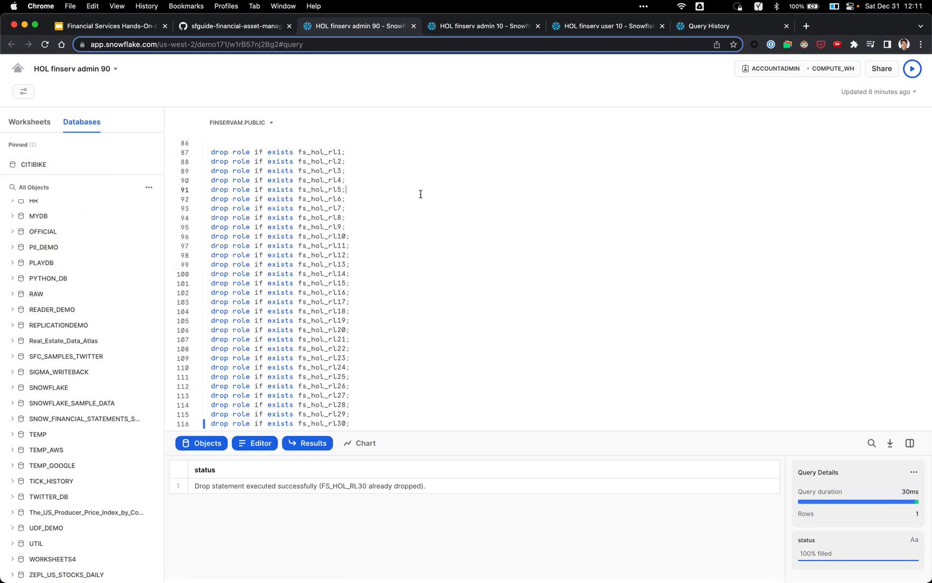
key("super+grave")
key("super+grave")
key("super+grave")
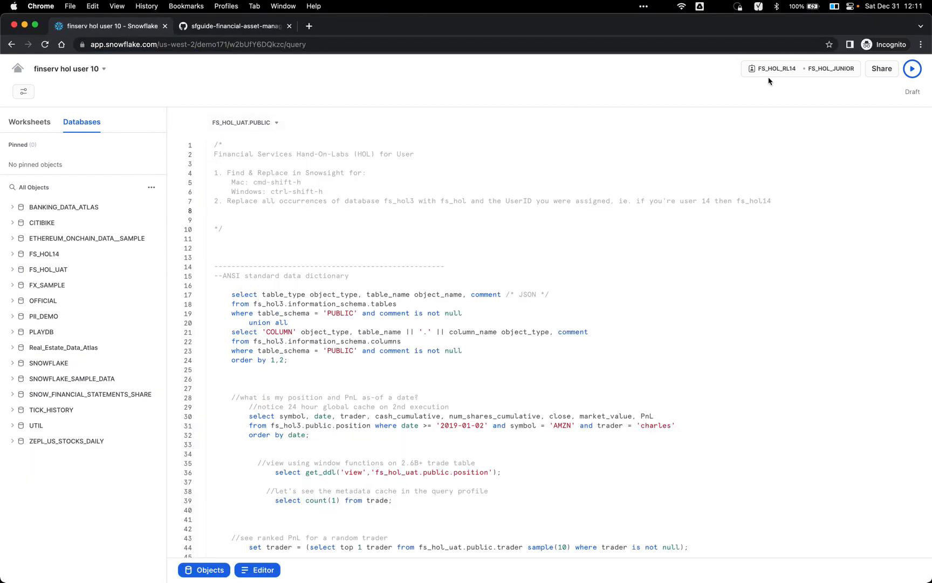
Step: Check the FS_HOL_RL14 role choices and list the tables in FS_HOL14's PUBLIC schema
left_click(776, 71)
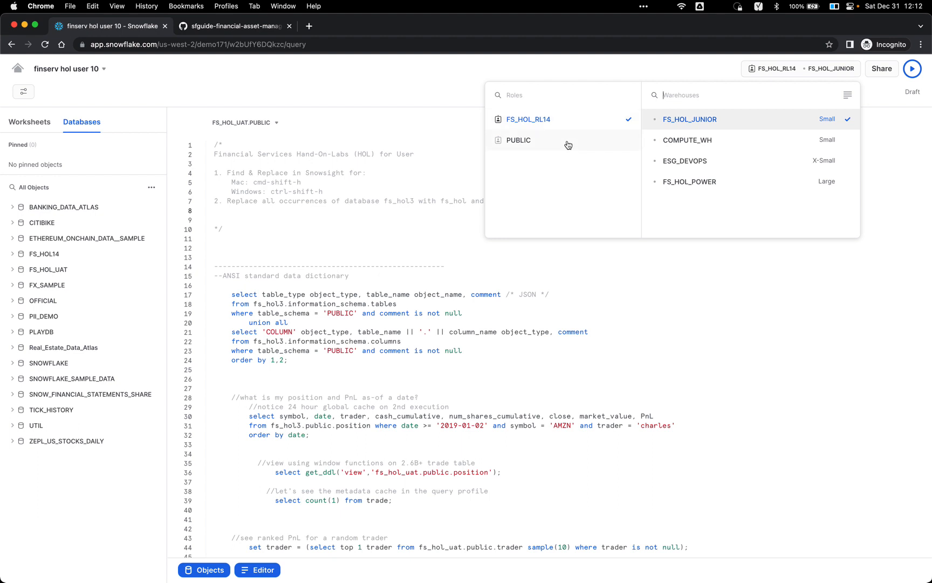
left_click(396, 241)
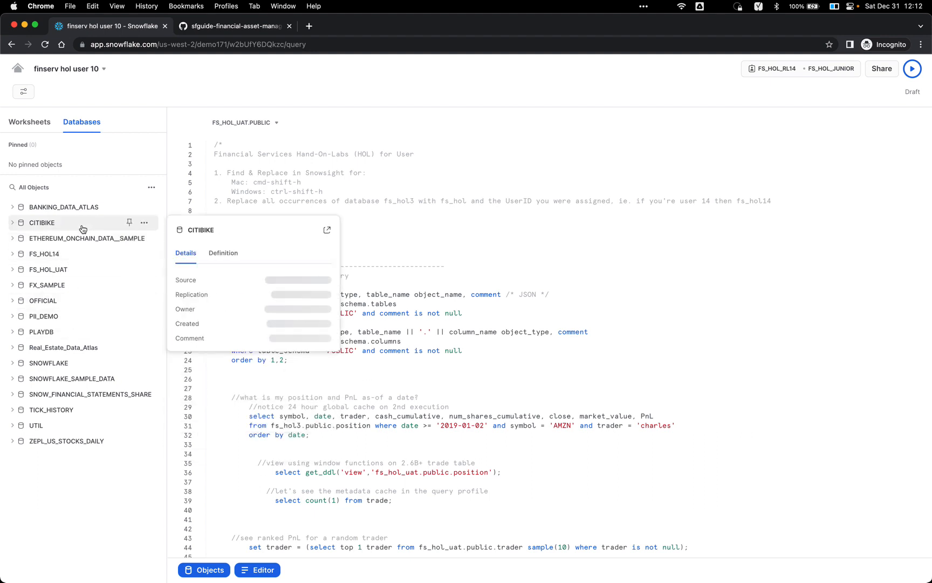
left_click(68, 259)
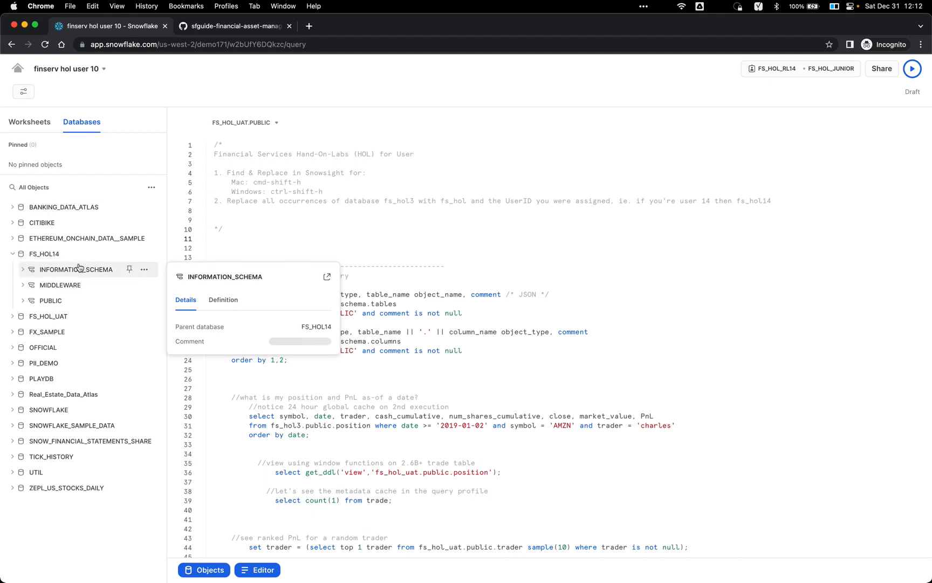
left_click(65, 302)
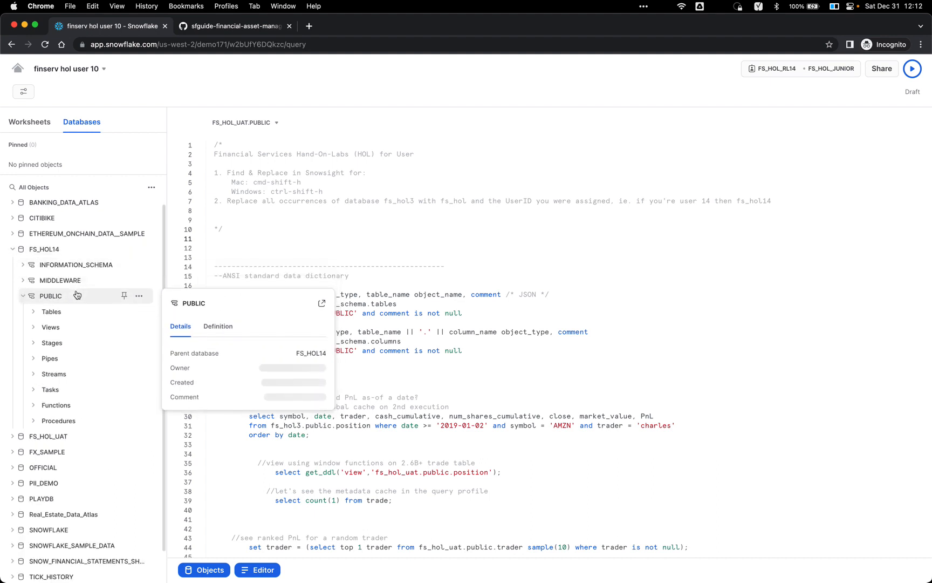
scroll(75, 296, "down", 1)
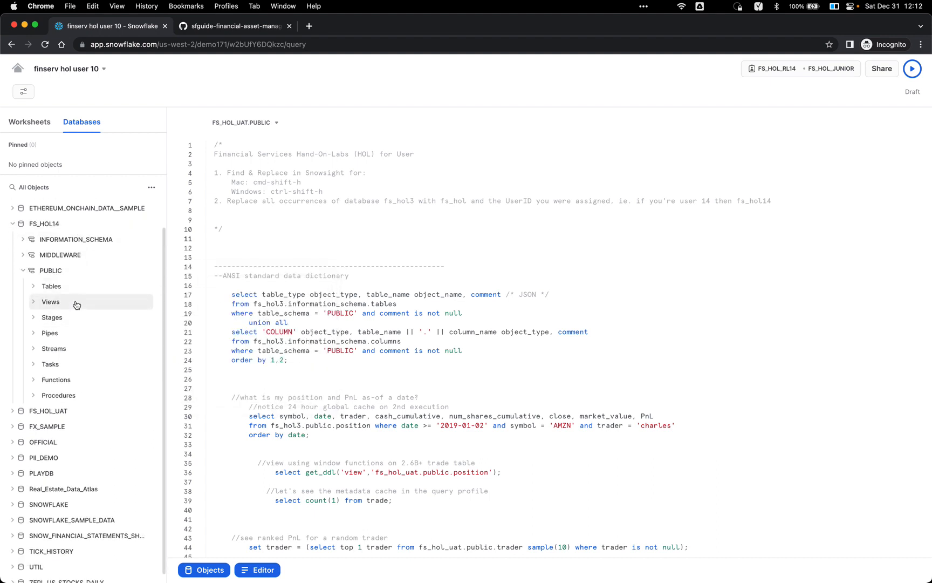
left_click(83, 292)
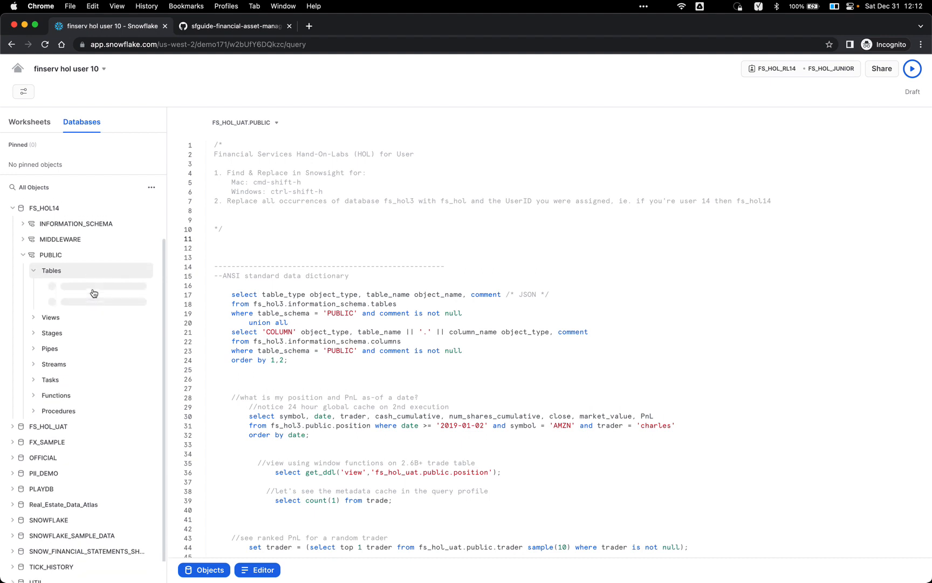
scroll(95, 291, "down", 1)
mouse_move(98, 298)
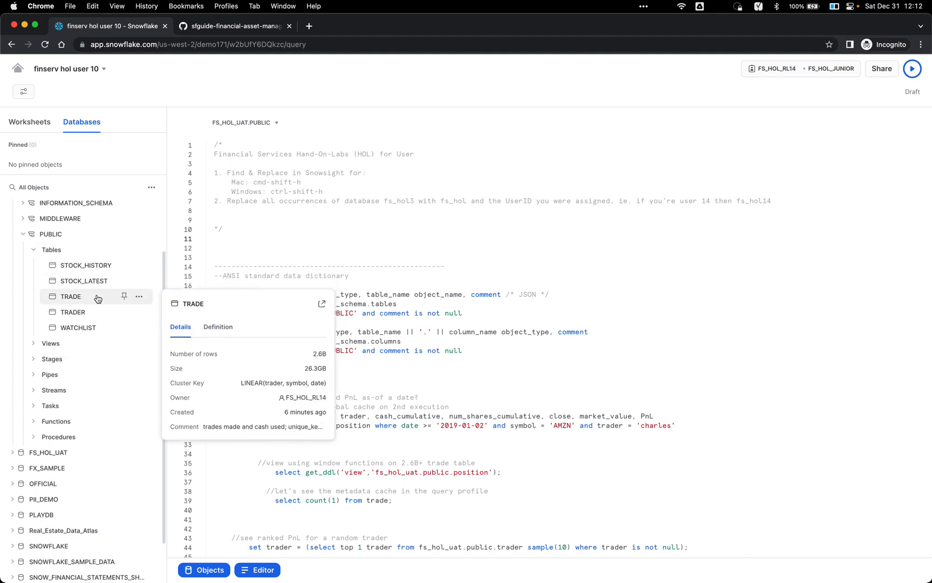
Step: List FS_HOL_UAT's PUBLIC tables and inspect TRADE's 2.6B rows (26.3GB) beside the query
left_click(96, 452)
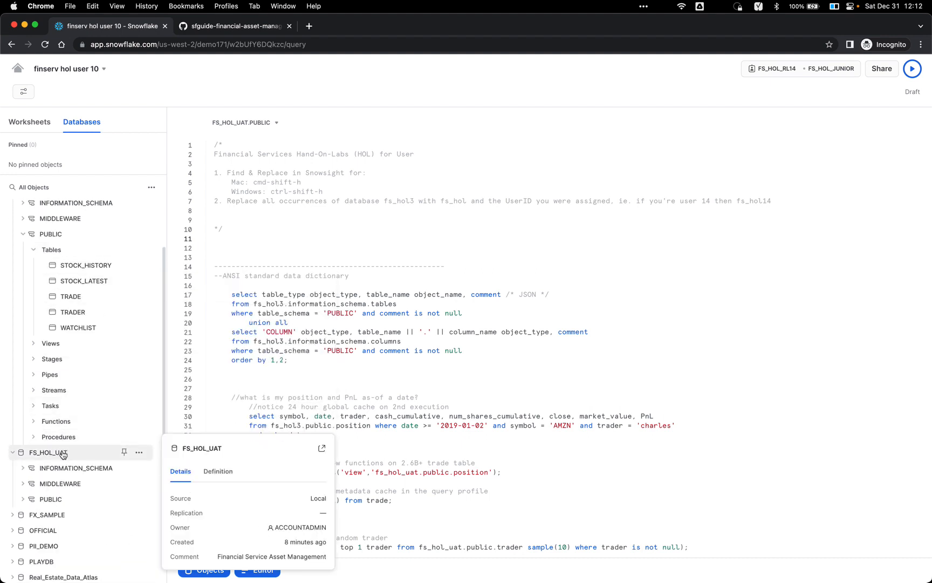
scroll(95, 453, "down", 1)
left_click(75, 473)
scroll(76, 415, "down", 2)
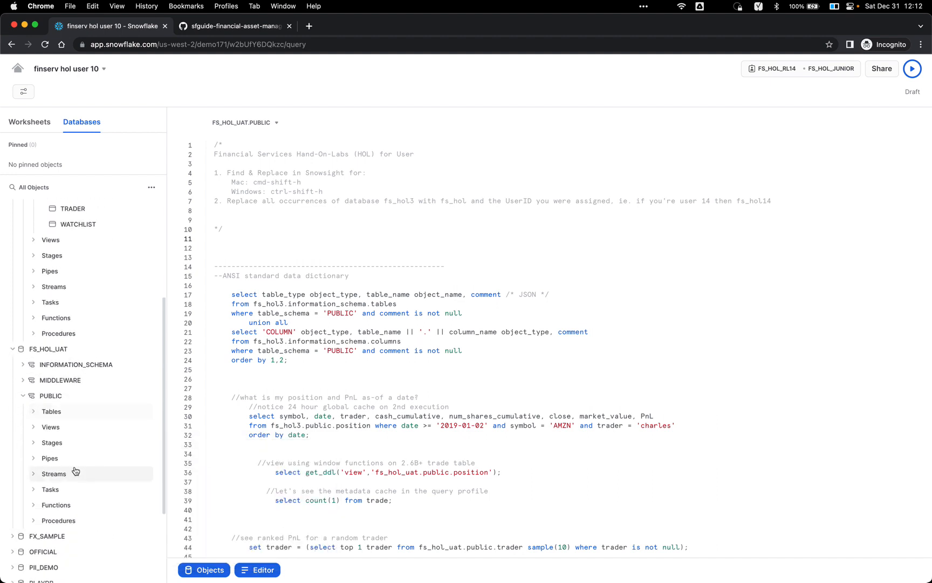
left_click(77, 413)
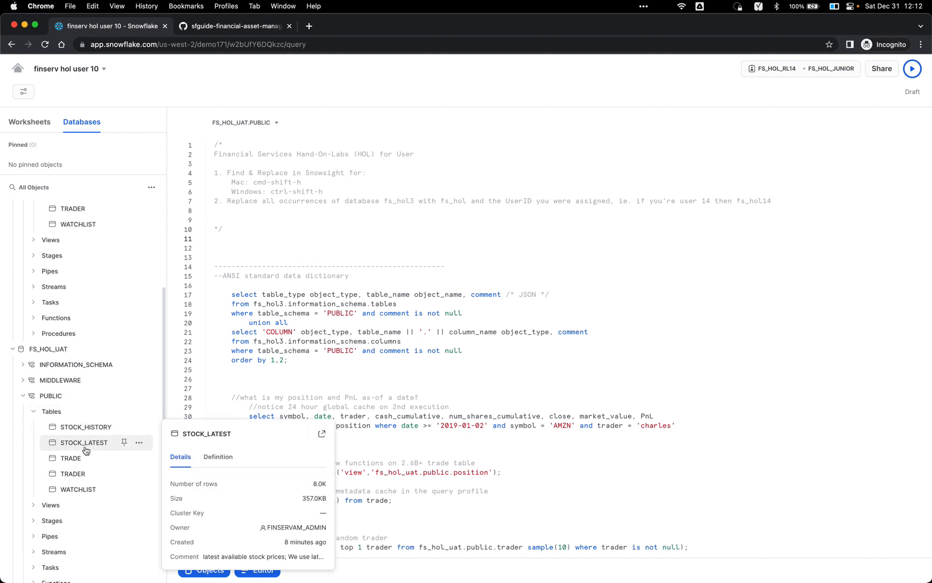
mouse_move(83, 458)
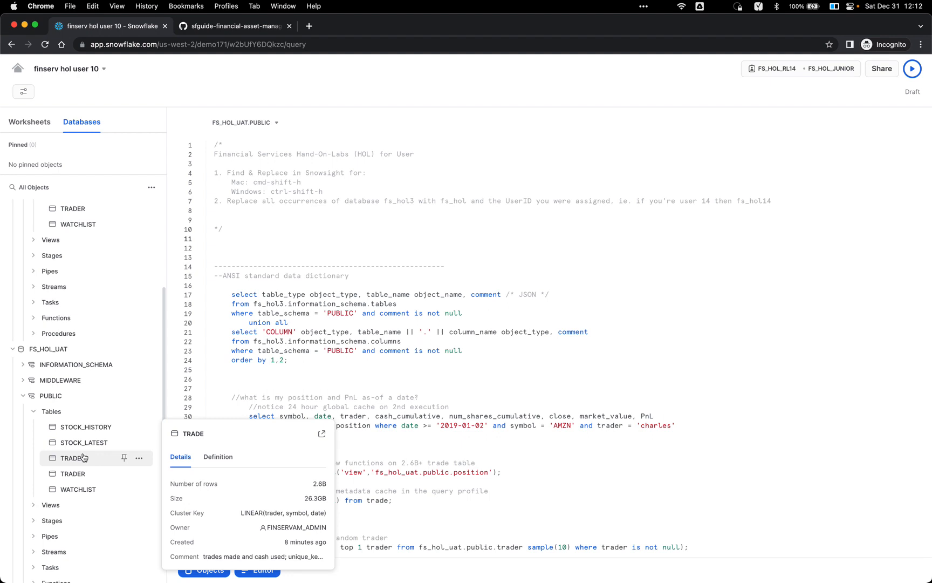
left_click(333, 293)
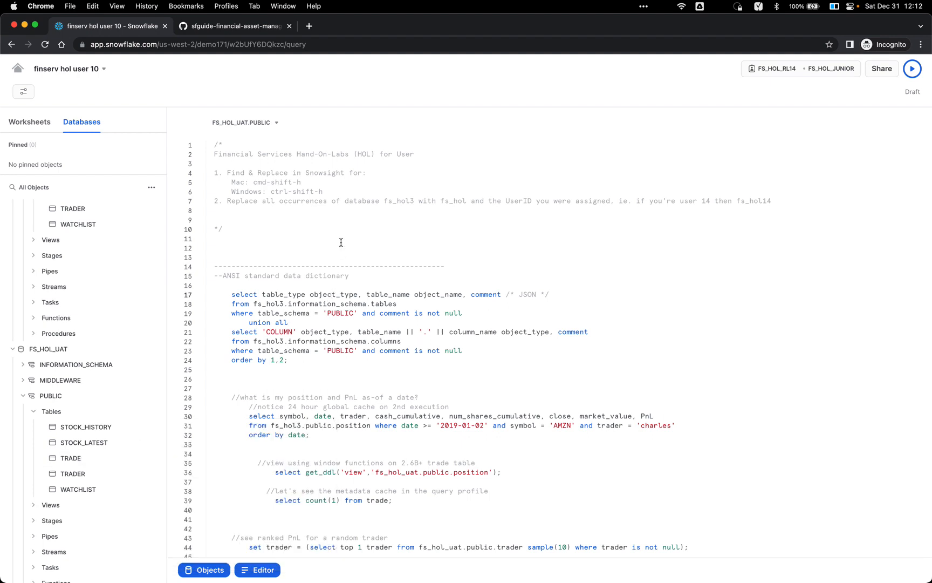
mouse_move(64, 461)
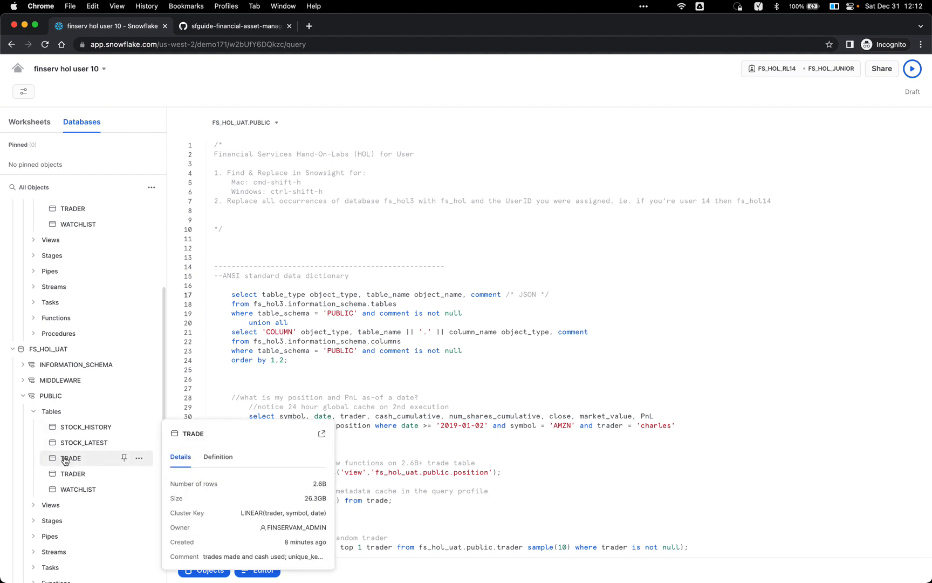
left_click(368, 349)
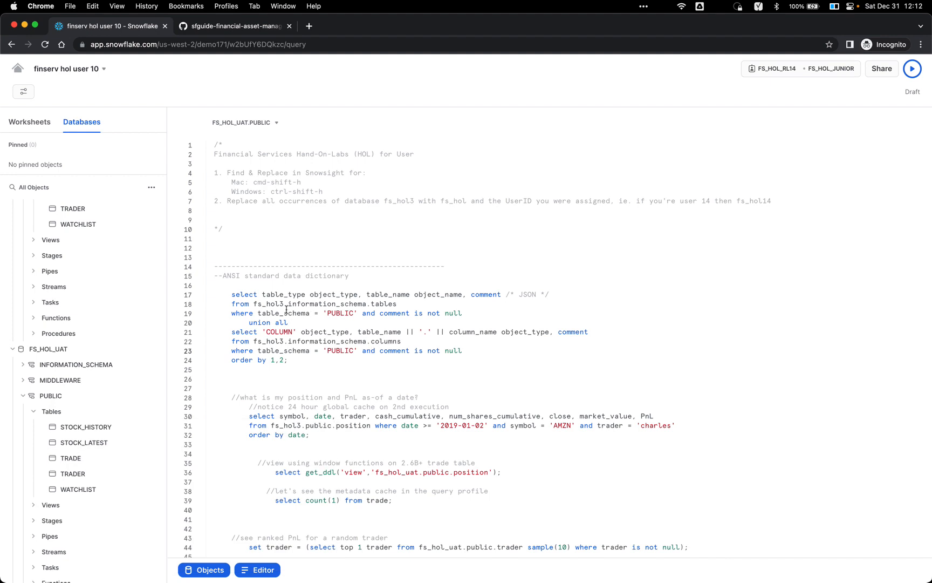
double_click(285, 173)
double_click(268, 303)
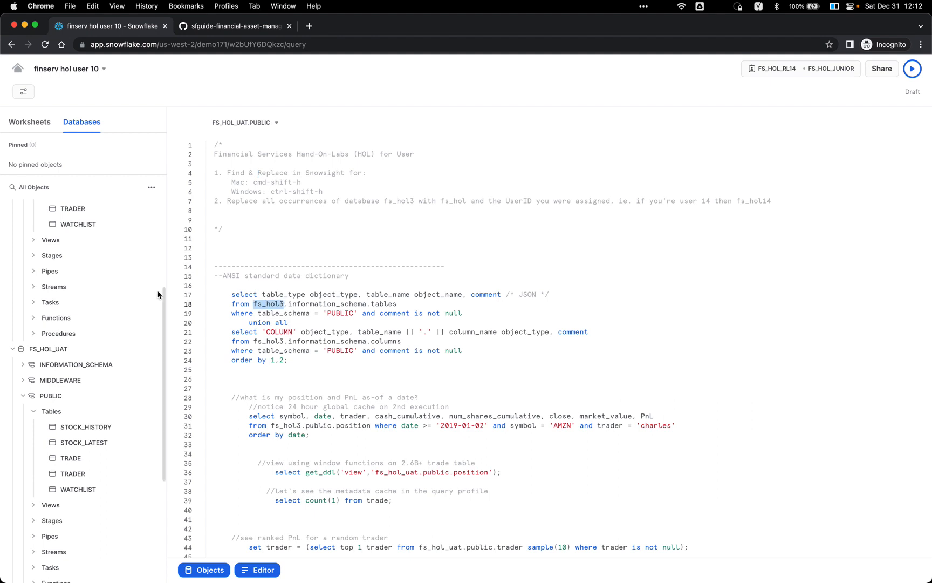
scroll(125, 294, "up", 5)
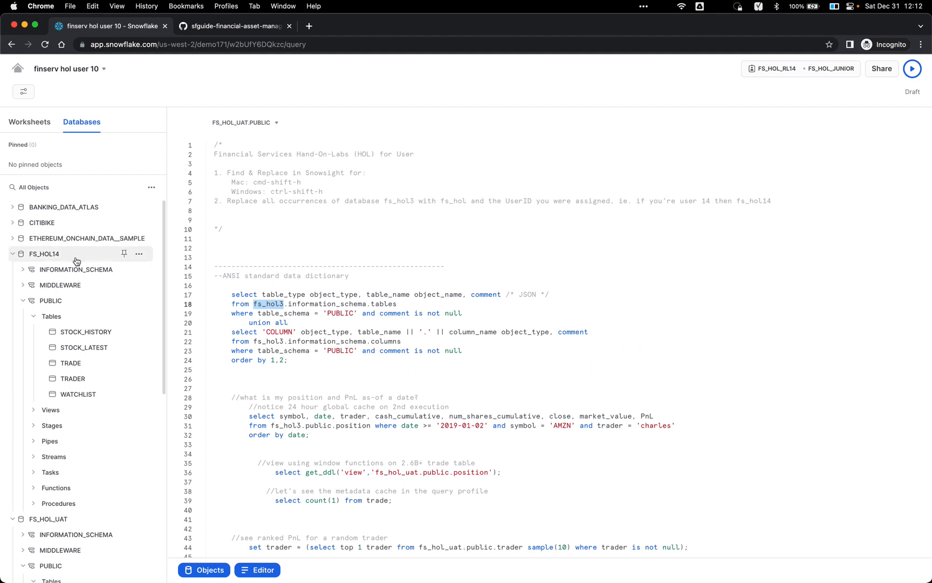
mouse_move(77, 261)
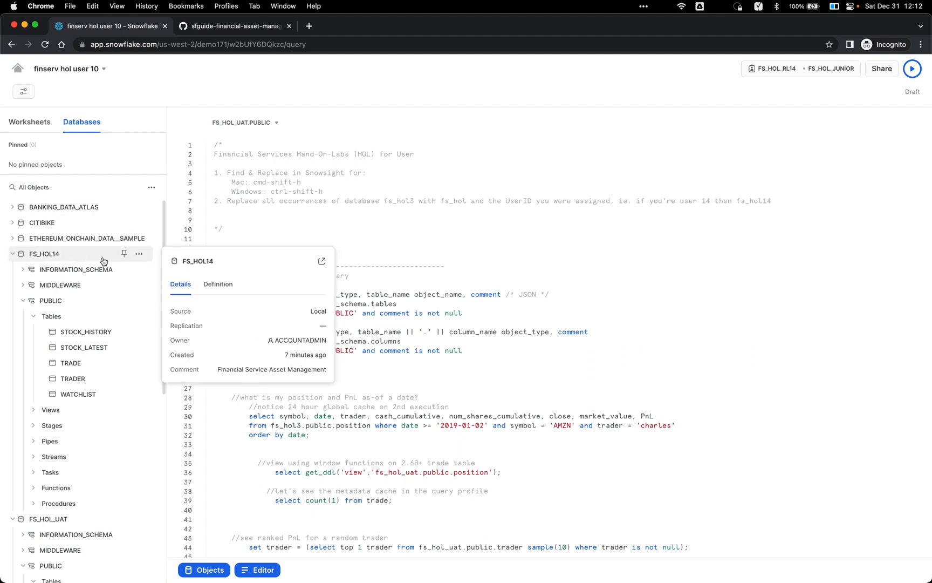
left_click(364, 275)
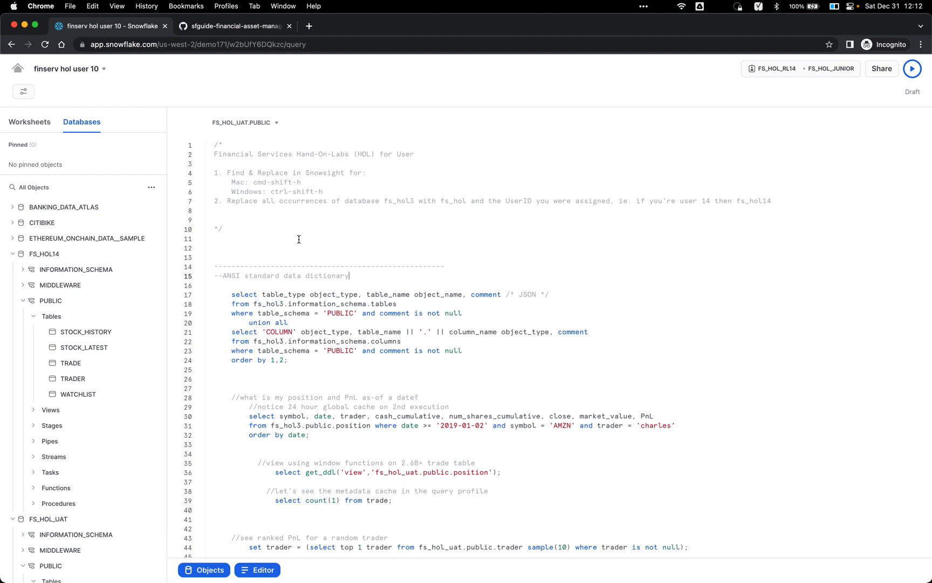
double_click(281, 183)
double_click(398, 201)
key("super+c")
left_click(398, 231)
double_click(747, 200)
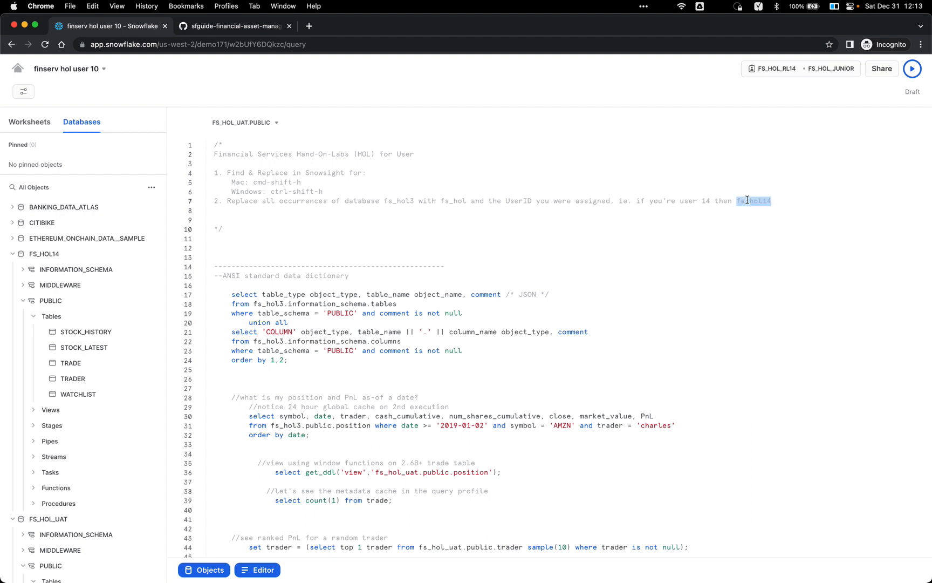
left_click(770, 245)
left_click(565, 235)
Step: Find fs_hol3 and replace all occurrences with fs_hol14
key("super+shift+h")
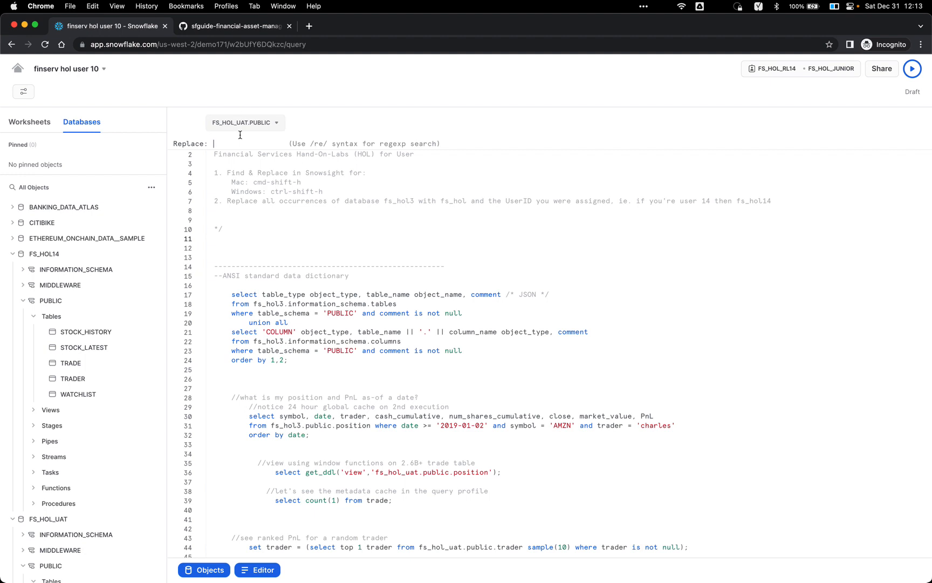
key("super+v")
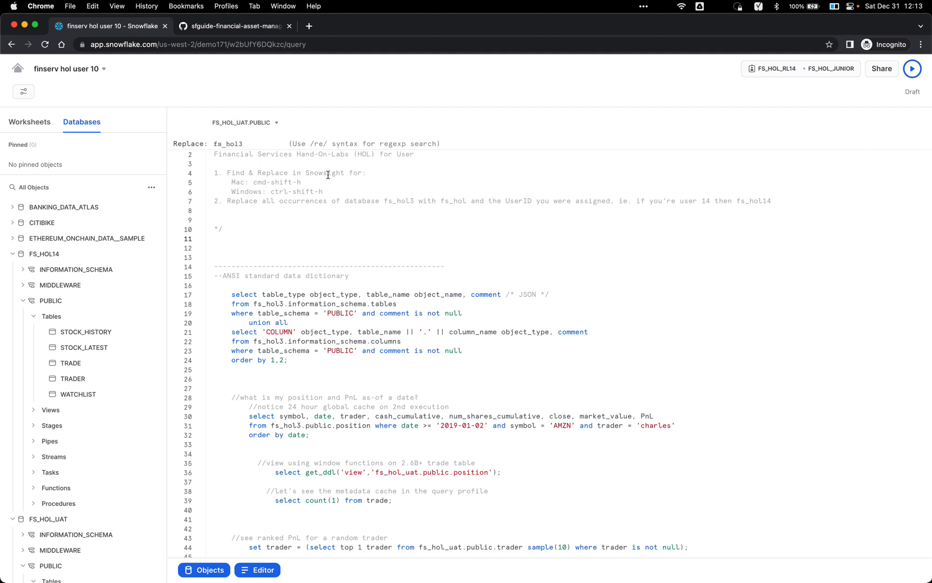
key("Return")
key("super+v")
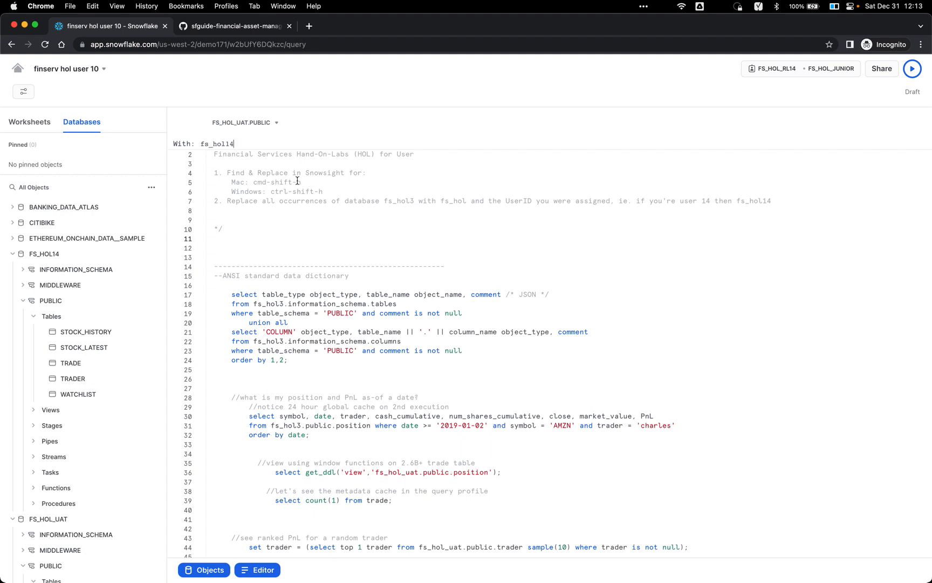
scroll(289, 228, "down", 15)
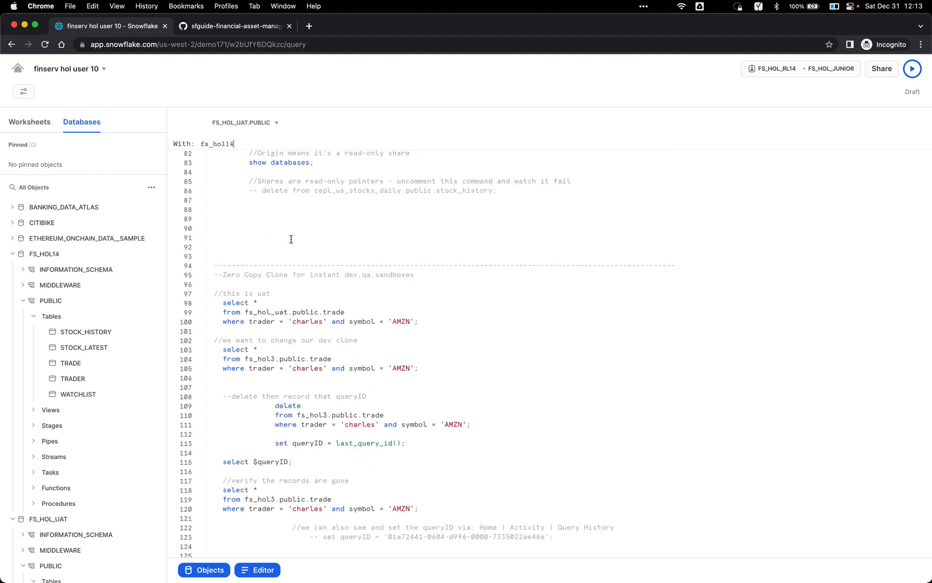
scroll(285, 299, "down", 14)
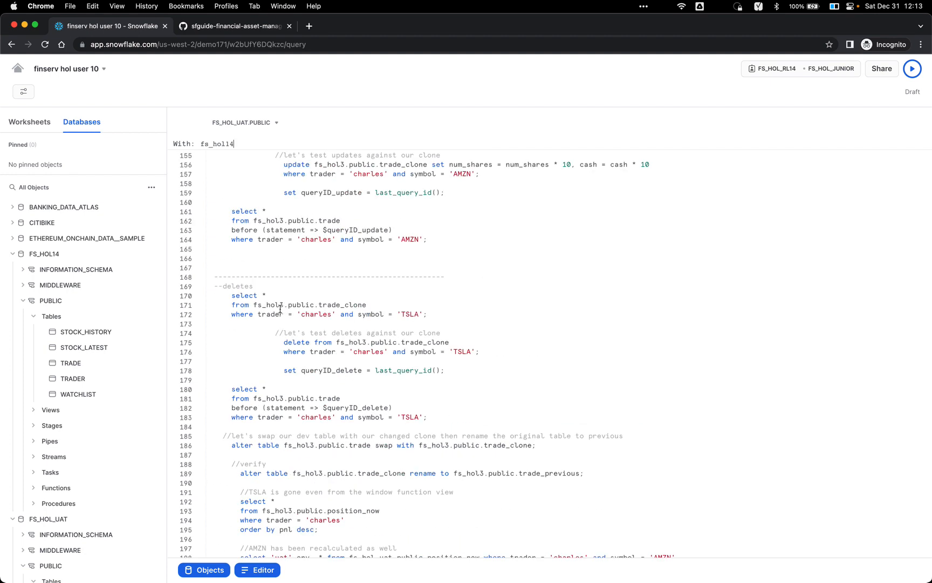
scroll(280, 308, "down", 2)
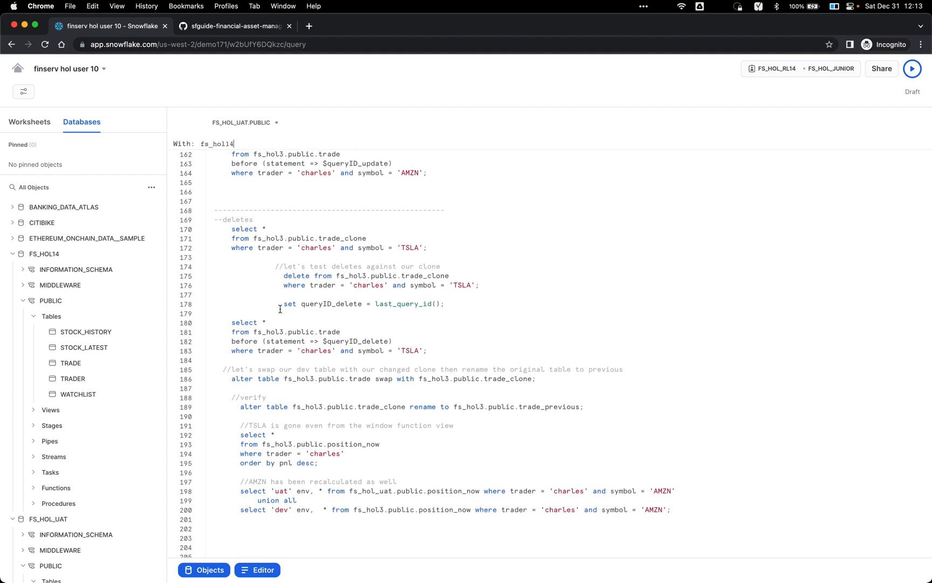
scroll(280, 309, "up", 20)
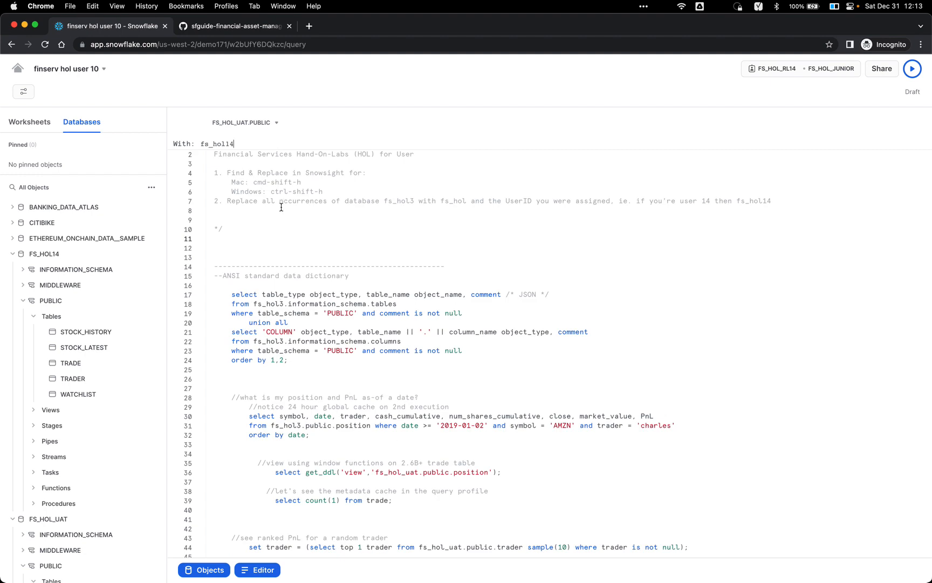
key("Return")
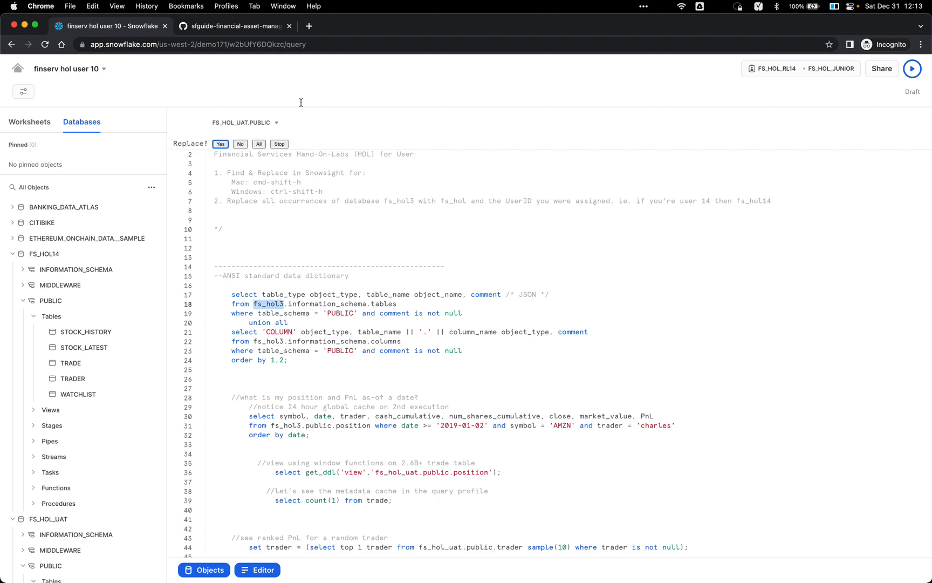
left_click(259, 143)
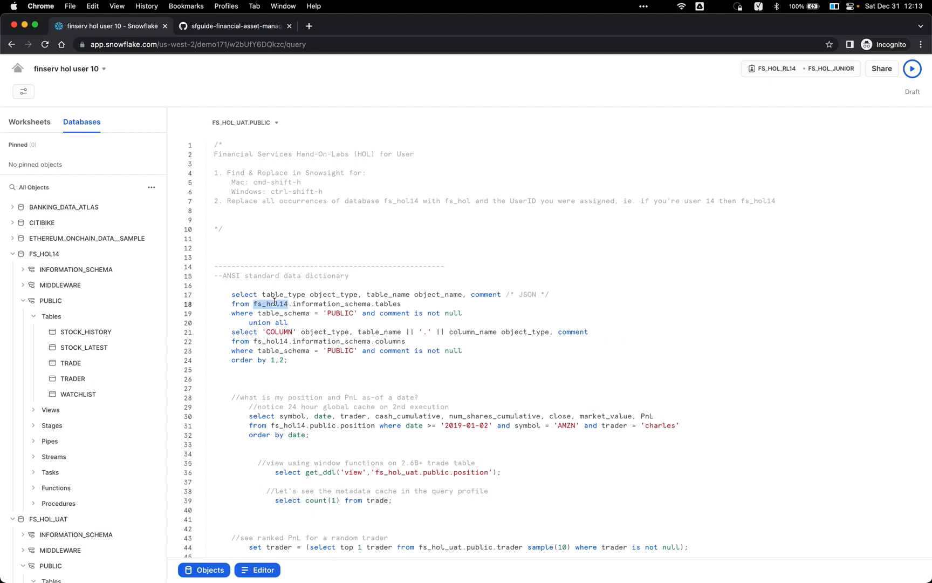
Step: Verify that line 162 now references fs_hol14
scroll(277, 312, "down", 20)
double_click(280, 325)
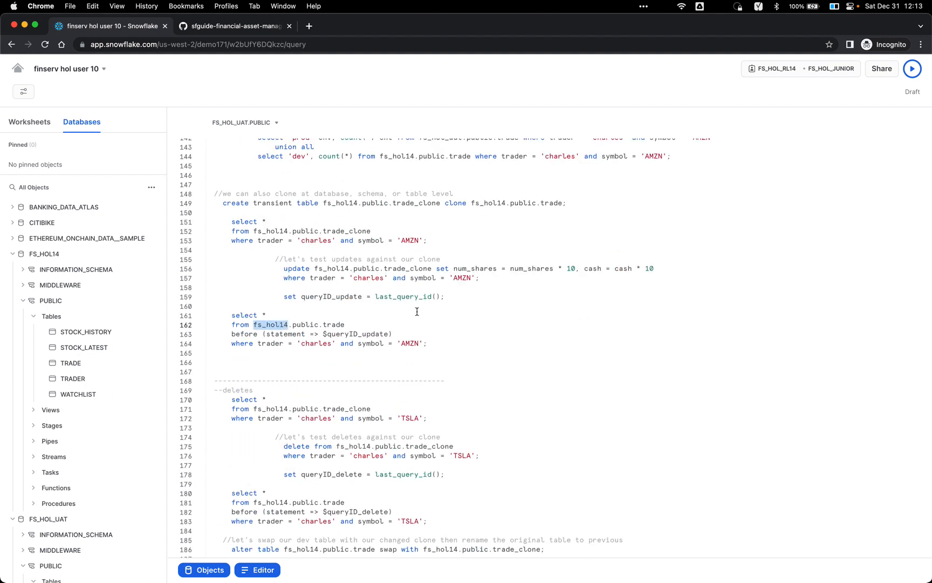
scroll(418, 266, "up", 20)
left_click(413, 240)
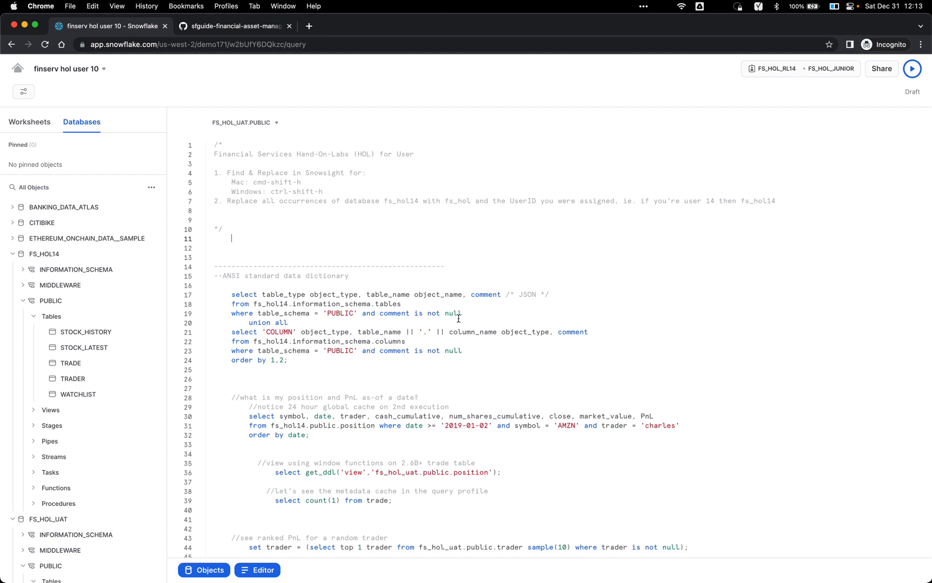
Step: Run the data dictionary query on line 19 against fs_hol14 with Cmd-Enter
left_click(830, 72)
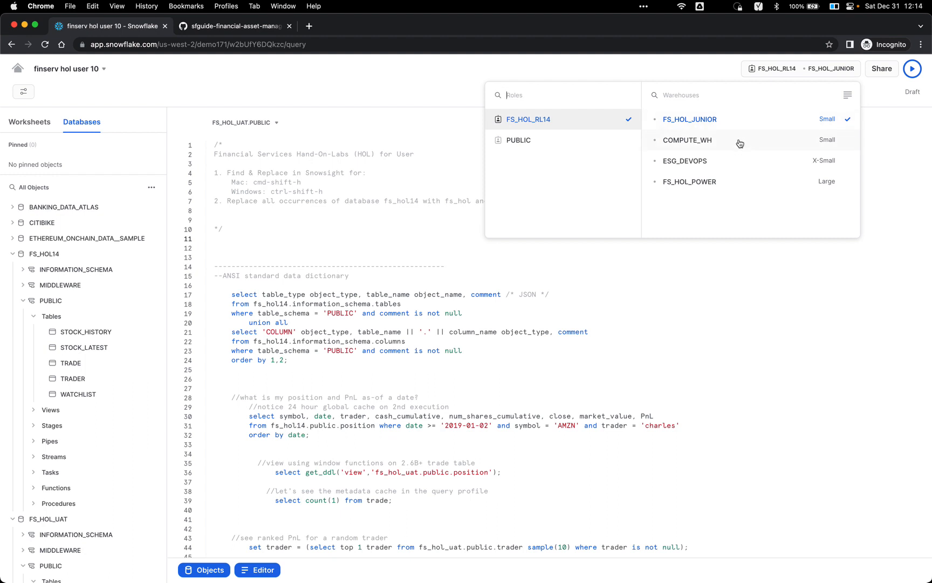
left_click(580, 297)
left_click(484, 312)
key("super+Return")
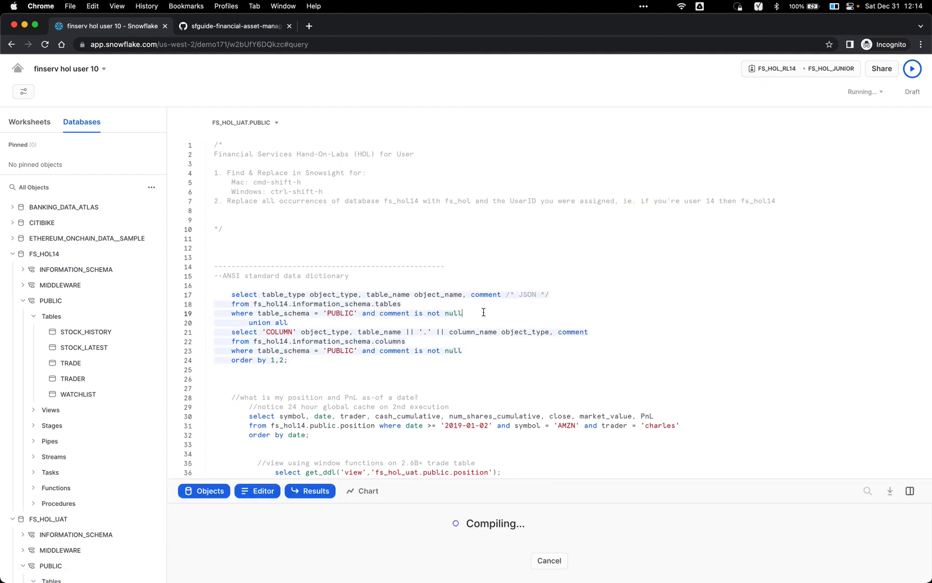
Step: Enlarge the results pane and scroll through the 13 rows of table, column and view comments
left_click_drag(563, 480, 587, 387)
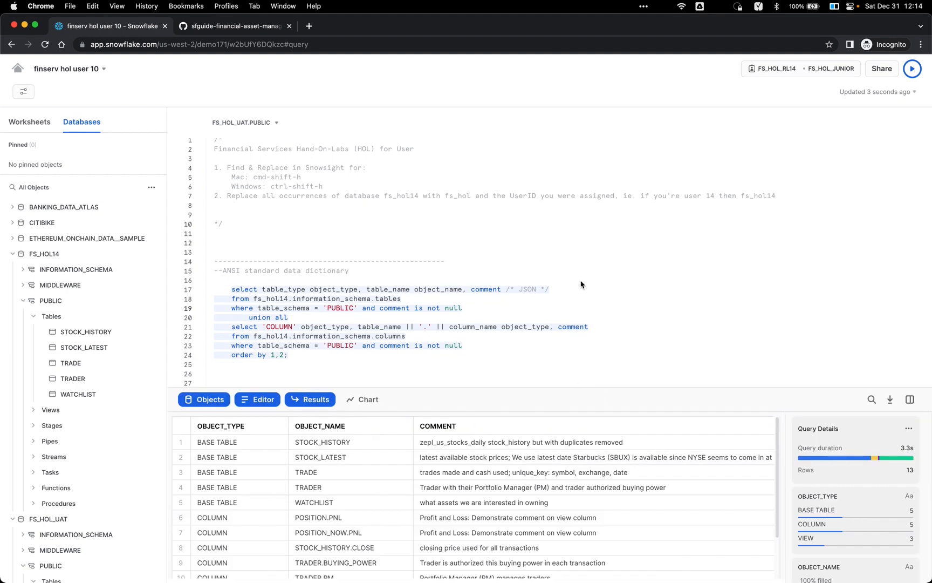
scroll(582, 285, "down", 1)
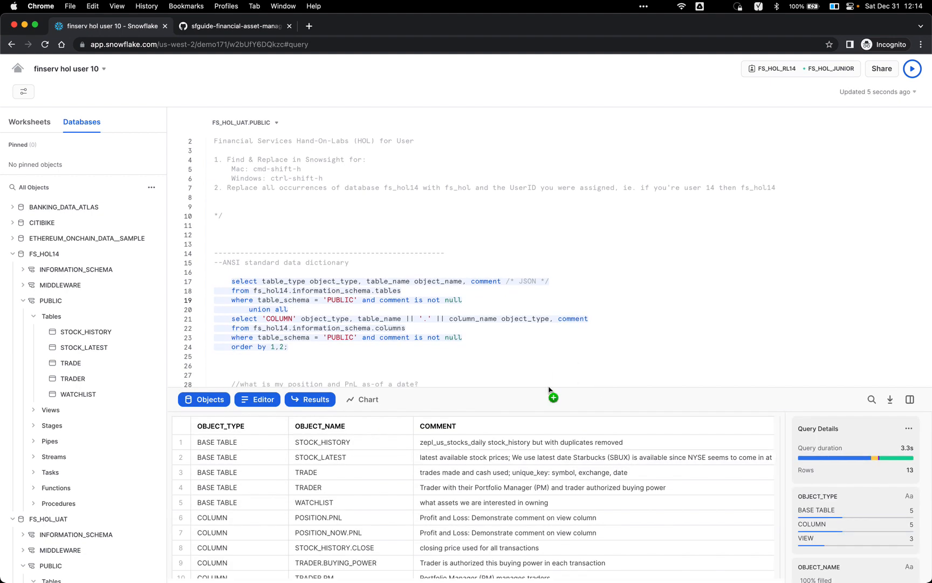
left_click_drag(549, 389, 554, 365)
scroll(554, 259, "down", 3)
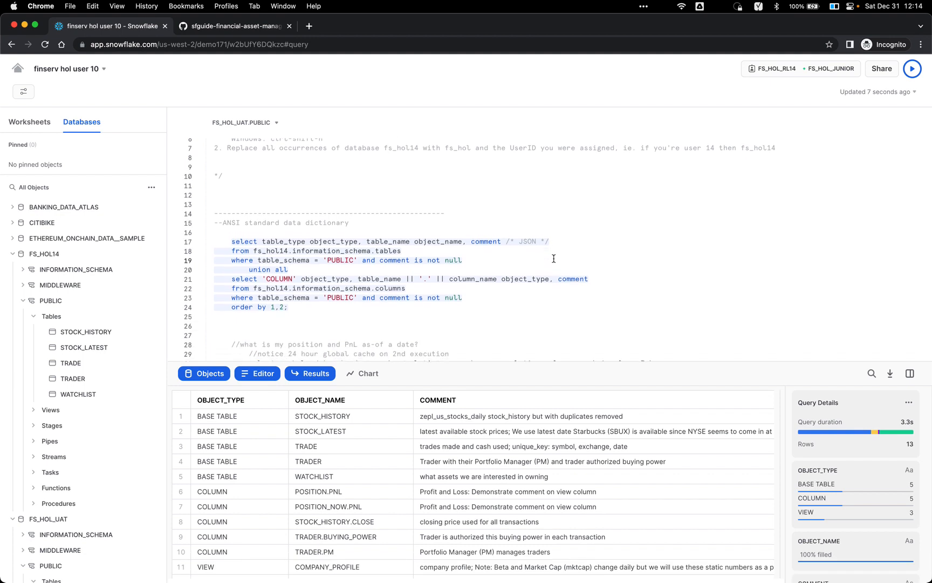
scroll(554, 258, "down", 1)
scroll(540, 432, "down", 2)
scroll(539, 431, "up", 2)
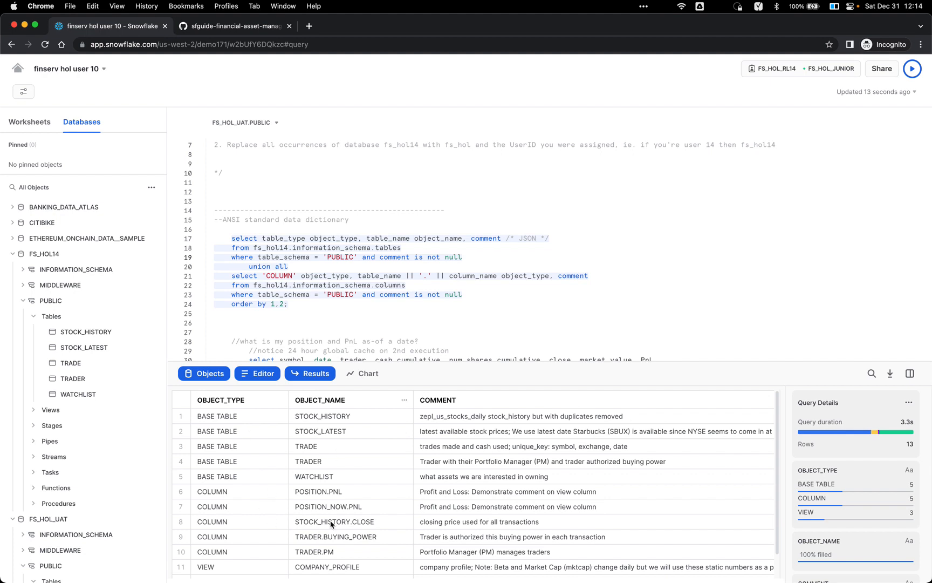
scroll(551, 471, "down", 2)
scroll(464, 289, "down", 5)
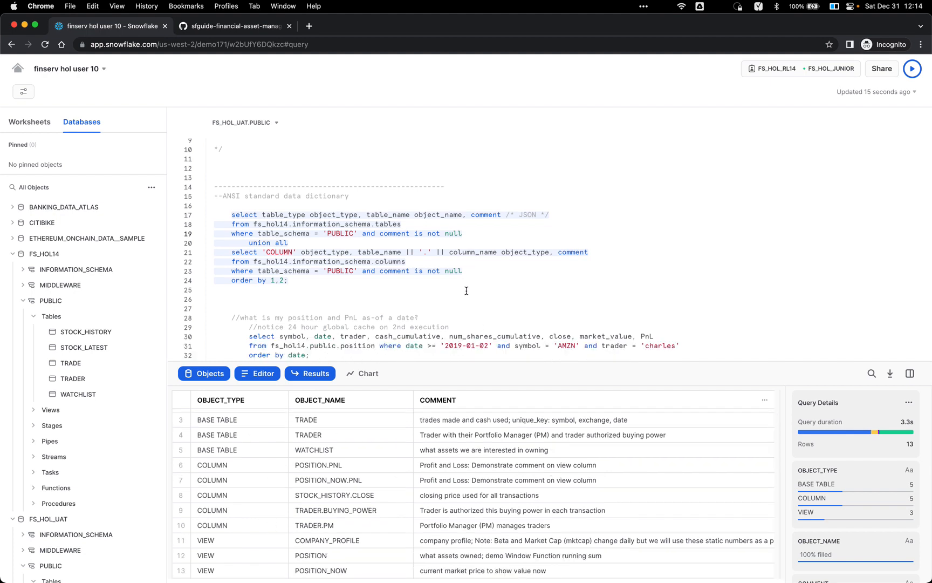
left_click(824, 76)
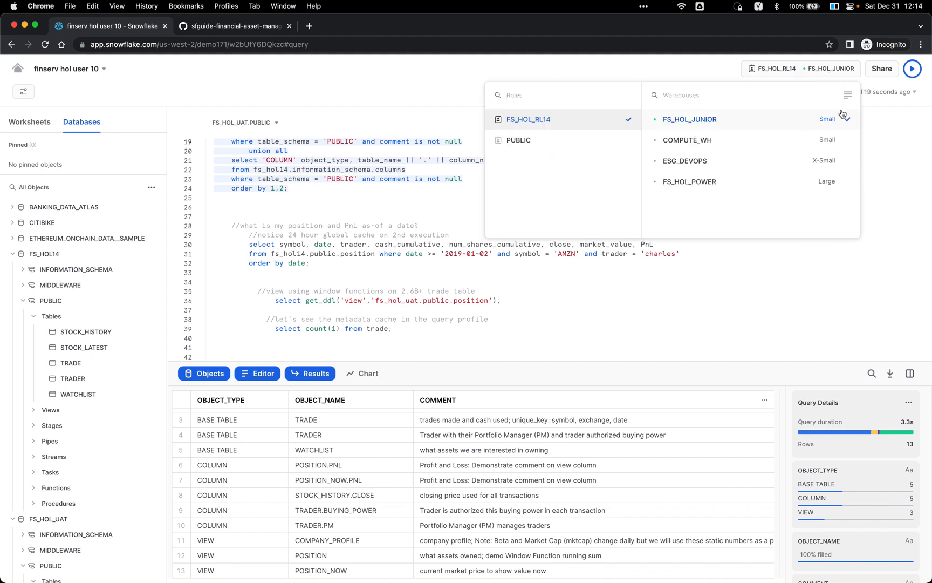
left_click(847, 94)
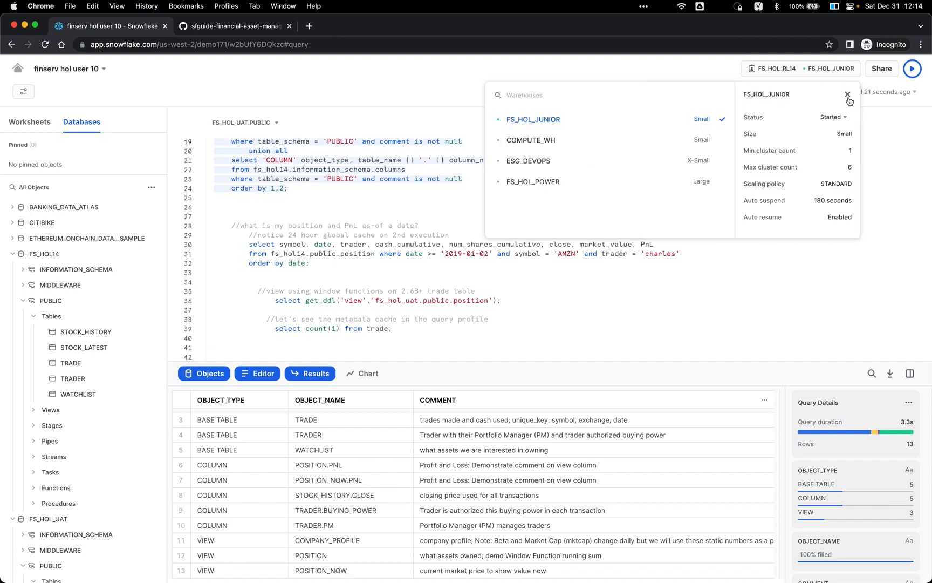
left_click(888, 137)
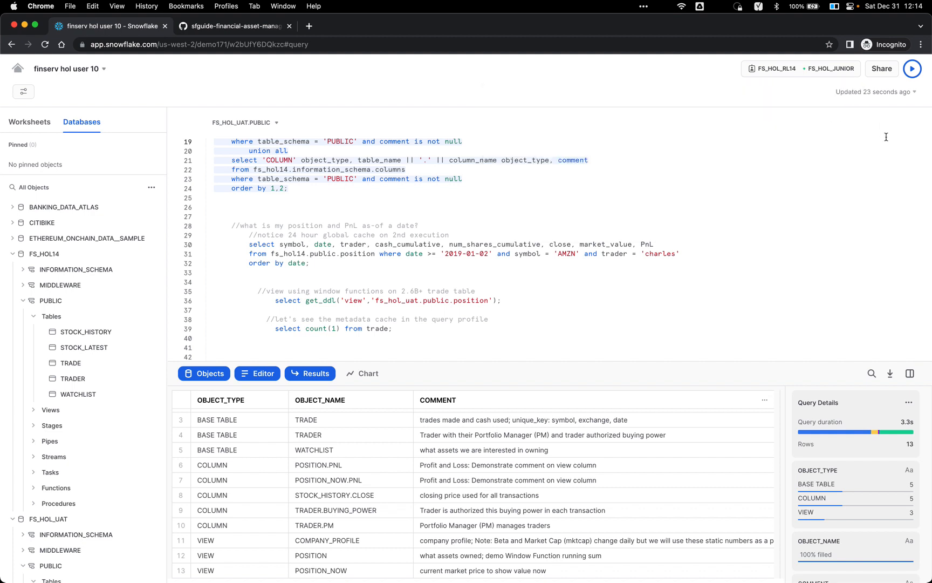
left_click(846, 74)
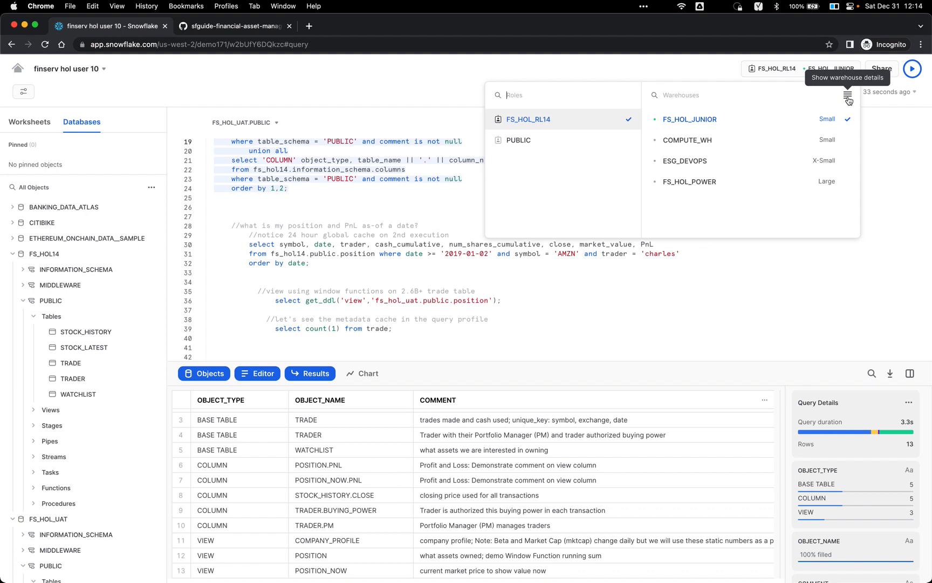
left_click(848, 97)
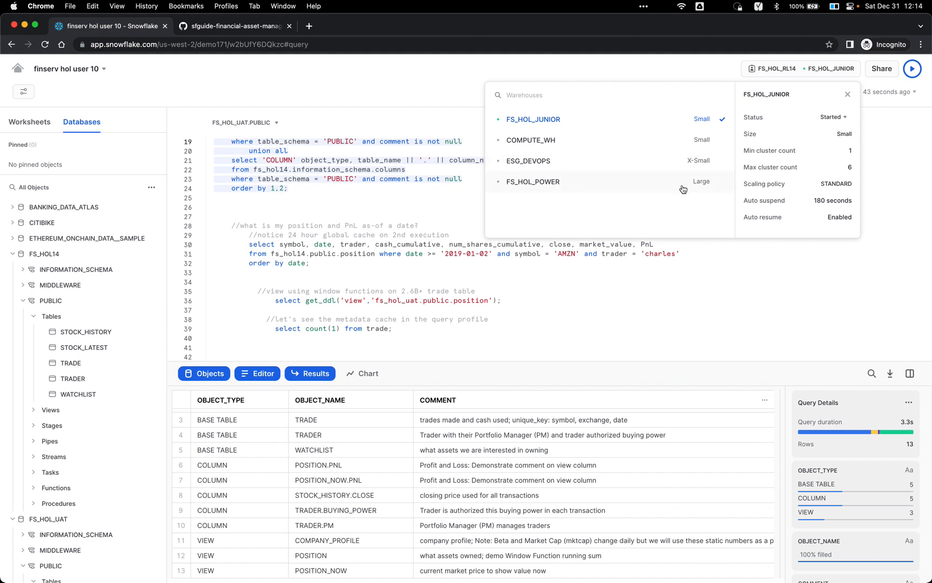
left_click(887, 149)
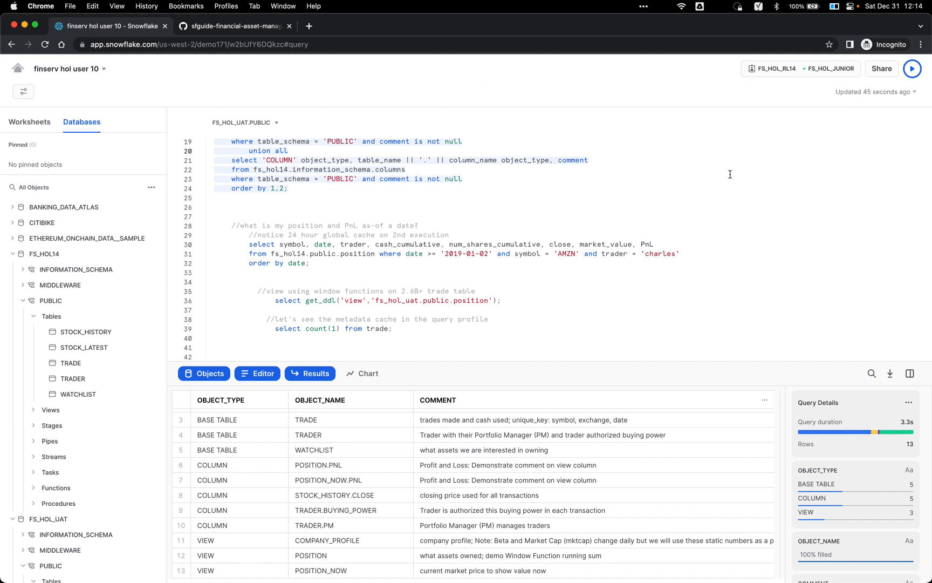
scroll(654, 187, "up", 2)
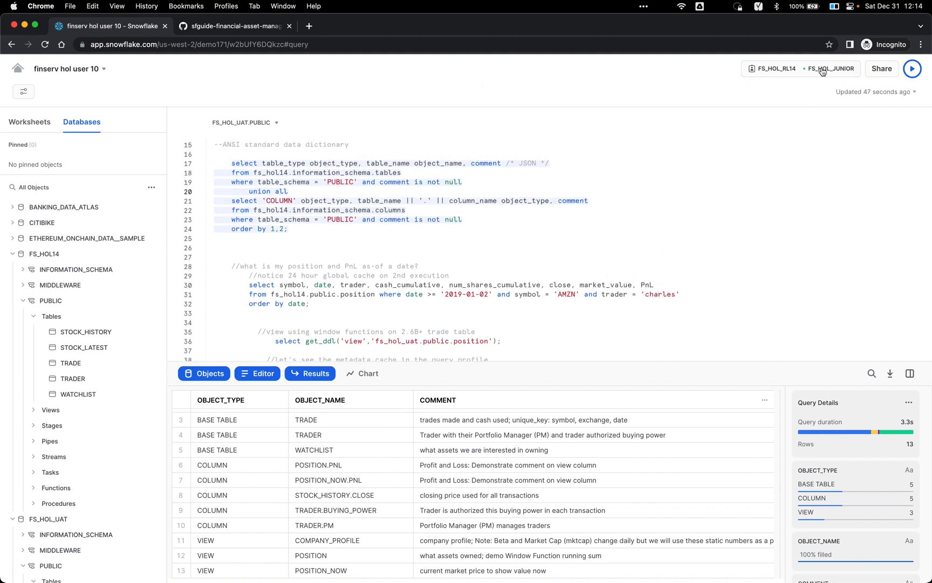
left_click(565, 236)
mouse_move(905, 420)
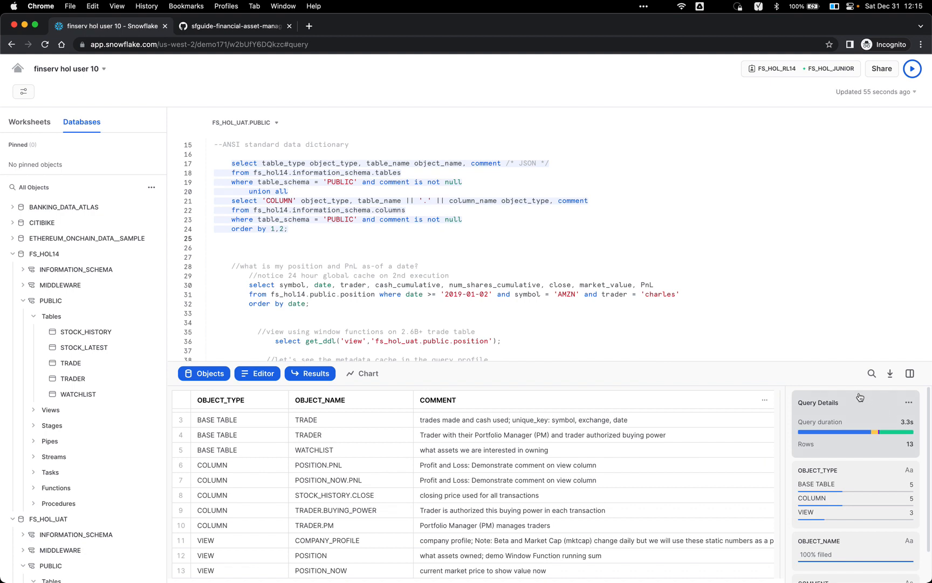
scroll(738, 319, "down", 3)
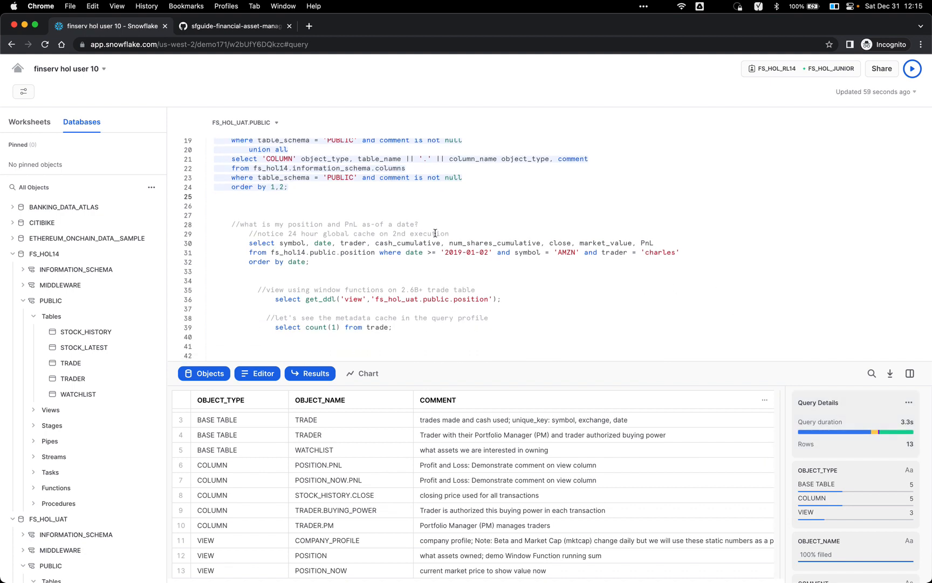
scroll(436, 233, "up", 3)
left_click(385, 281)
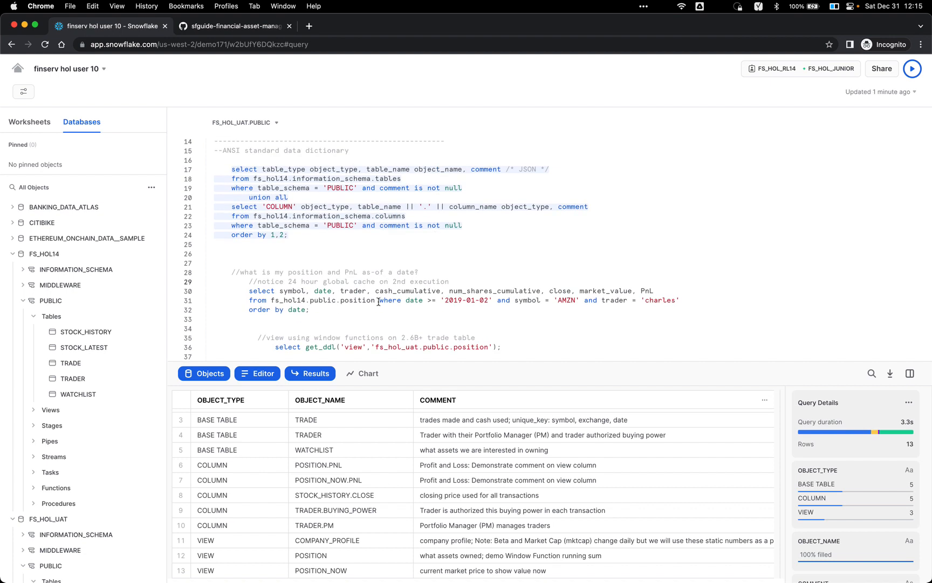
key("Down")
key("super+Return")
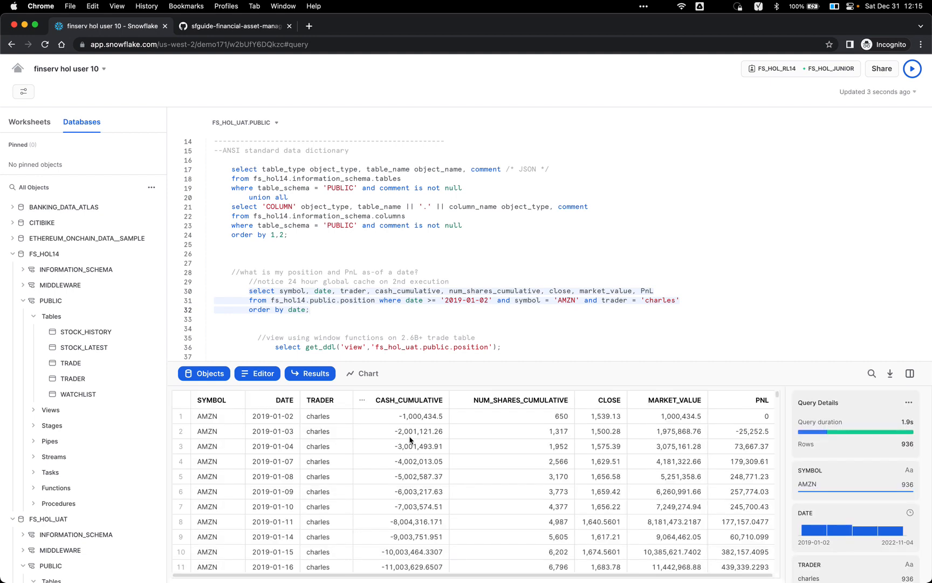
left_click(281, 421)
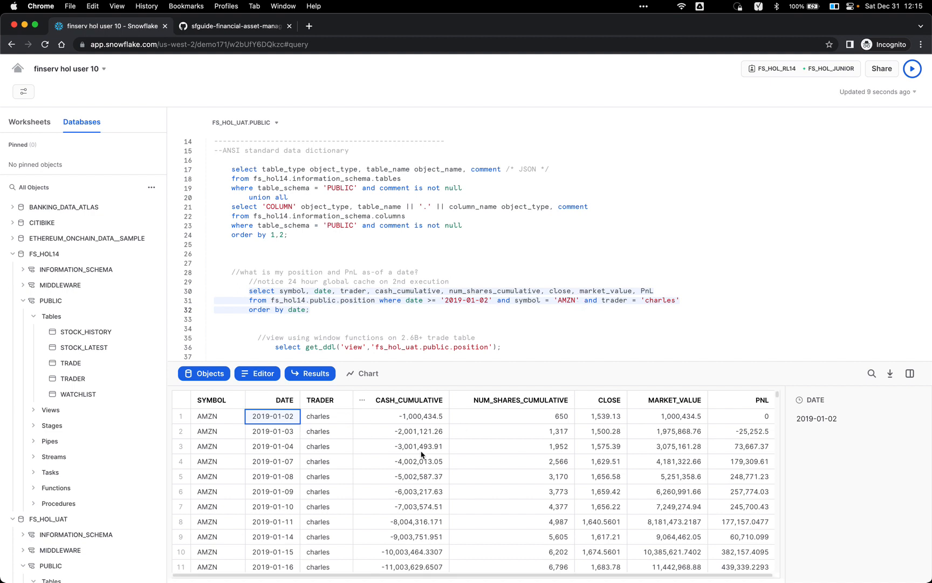
left_click(327, 420)
left_click(230, 420)
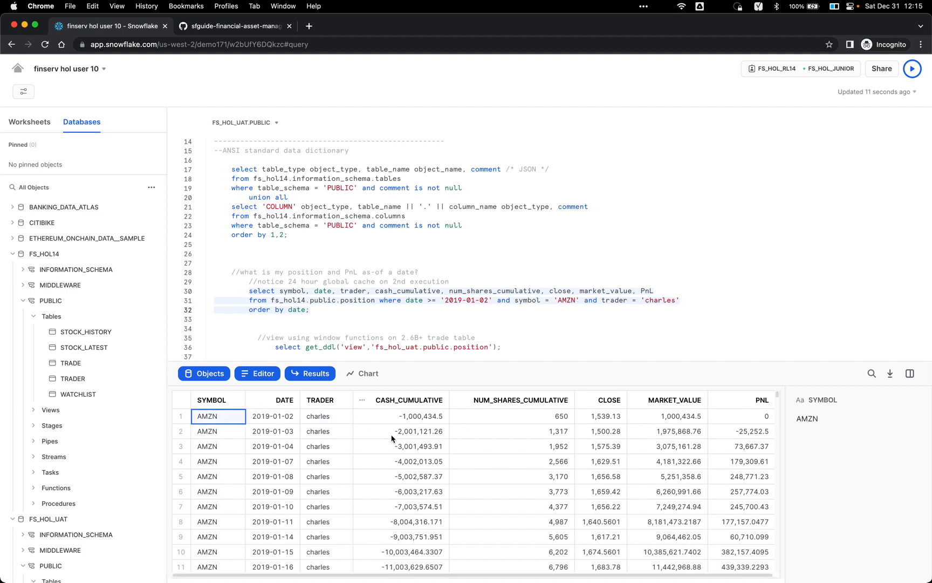
left_click(437, 420)
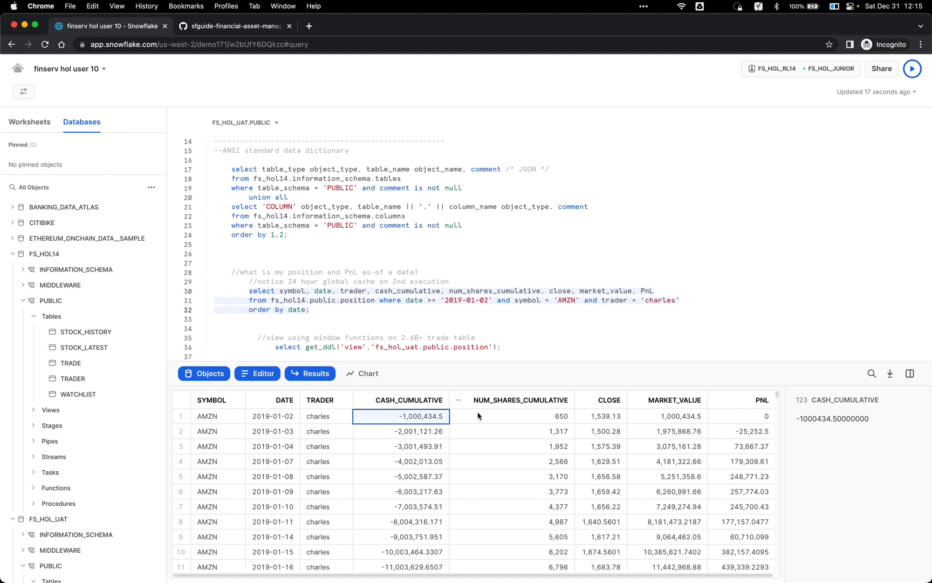
left_click(514, 421)
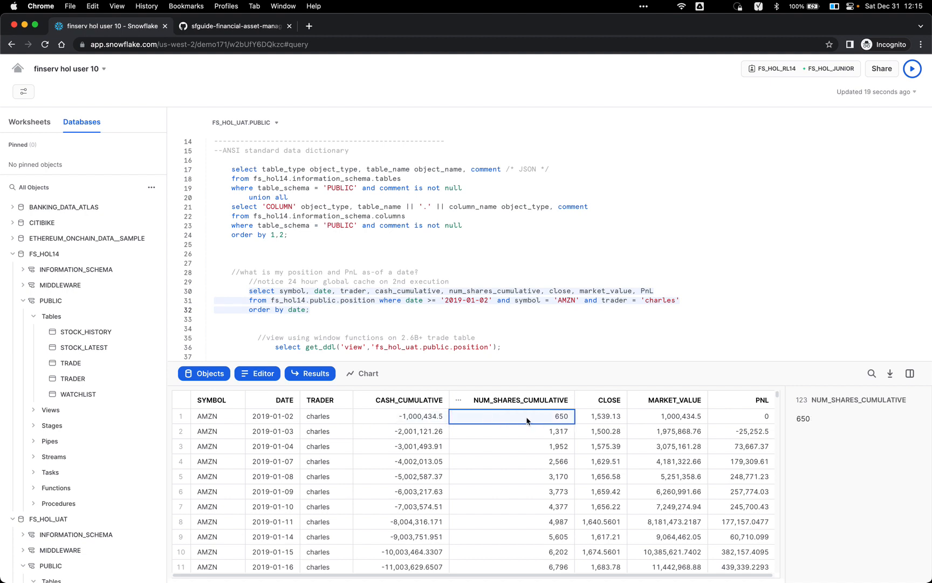
left_click(600, 416)
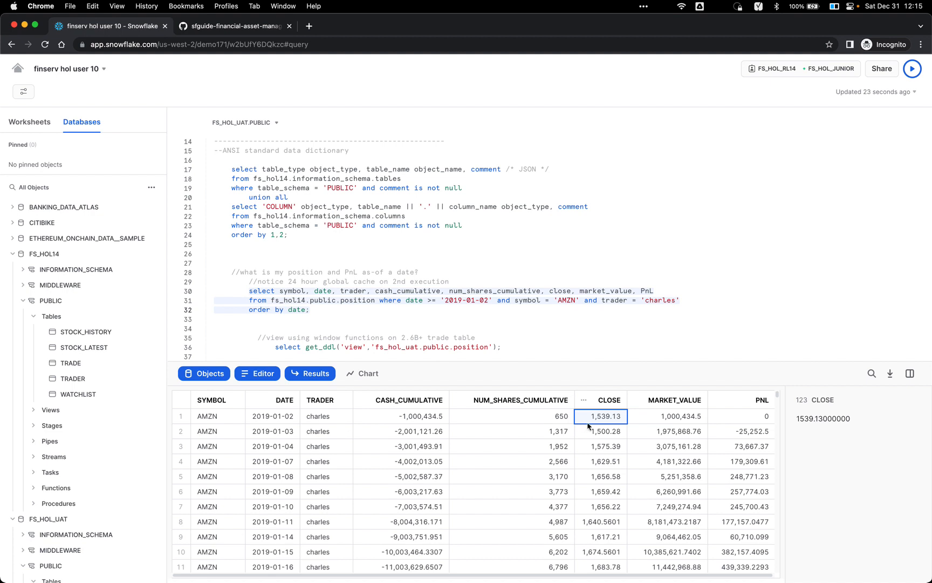
left_click(663, 418)
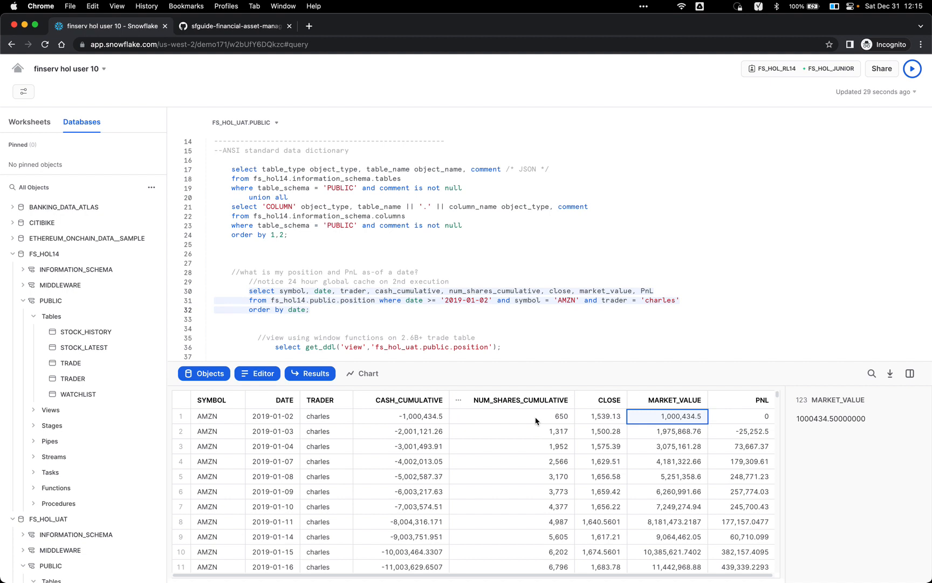
left_click(536, 420)
left_click(612, 418)
left_click(682, 418)
left_click(755, 418)
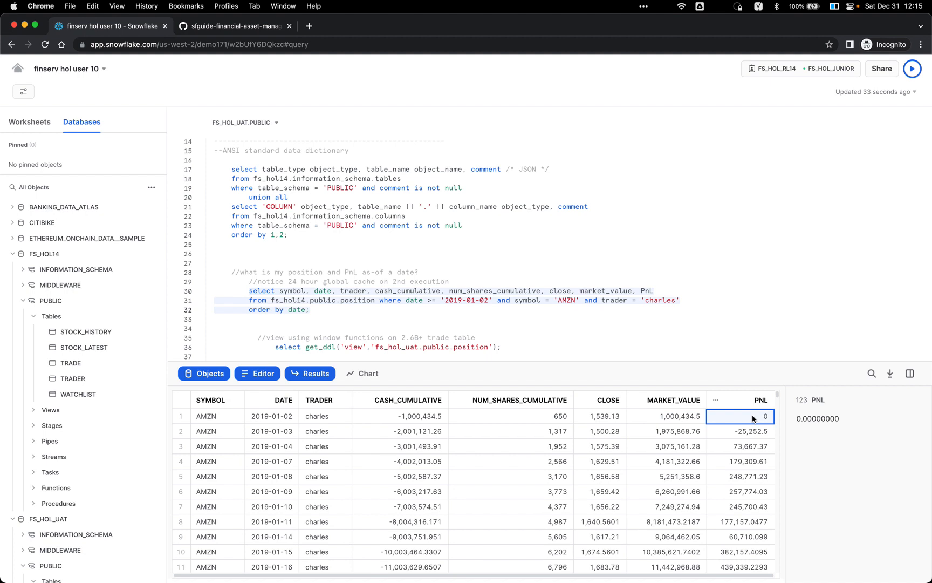
key("Down")
key("Left")
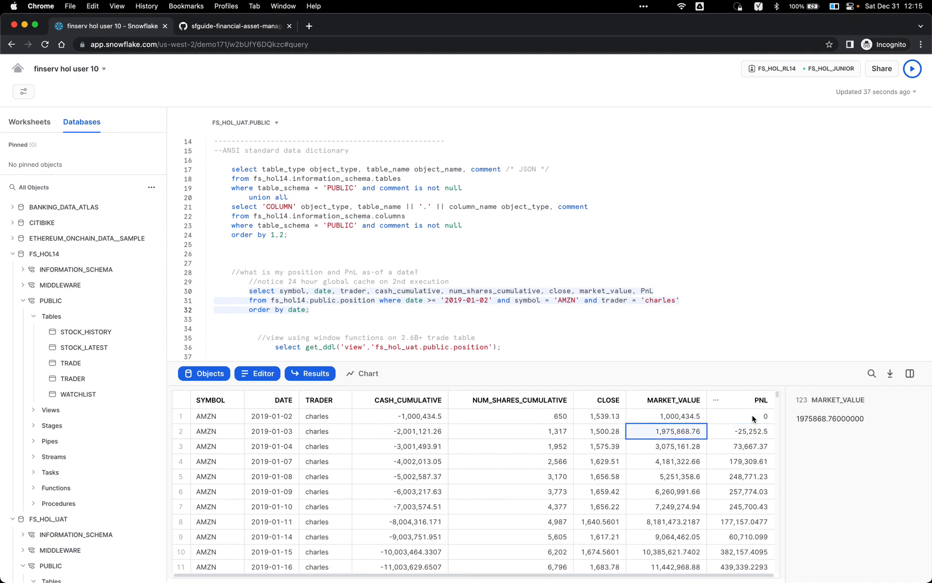
key("Right")
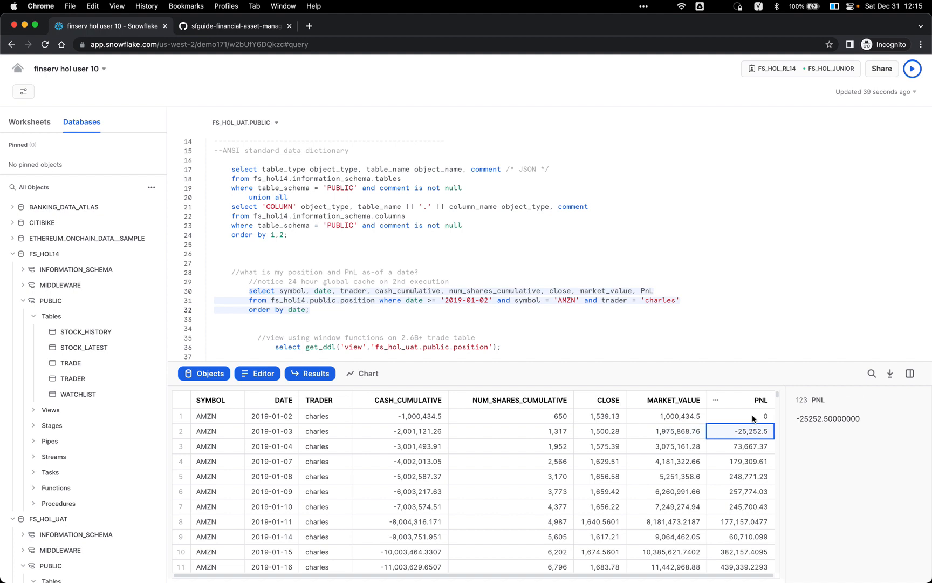
scroll(599, 306, "down", 3)
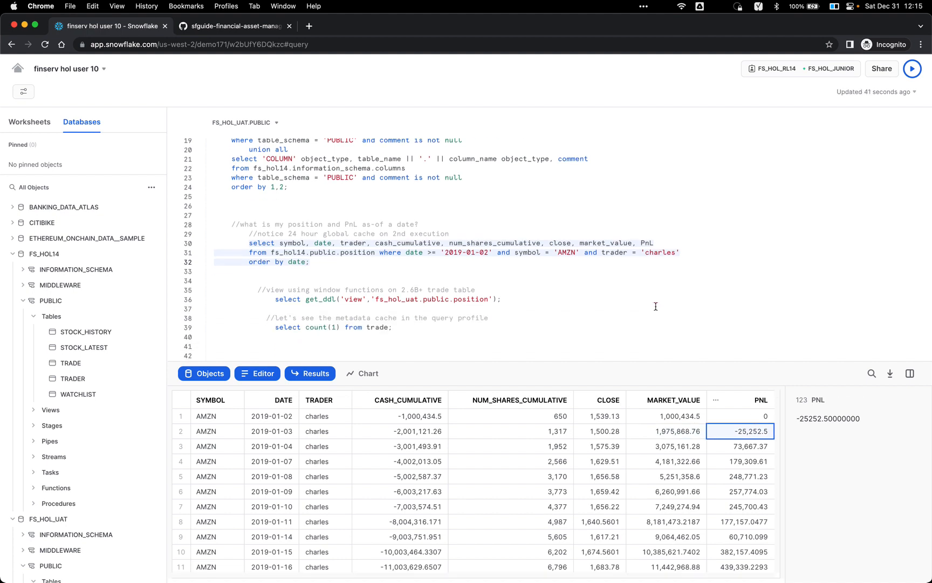
scroll(609, 243, "down", 3)
left_click(500, 256)
left_click(509, 263)
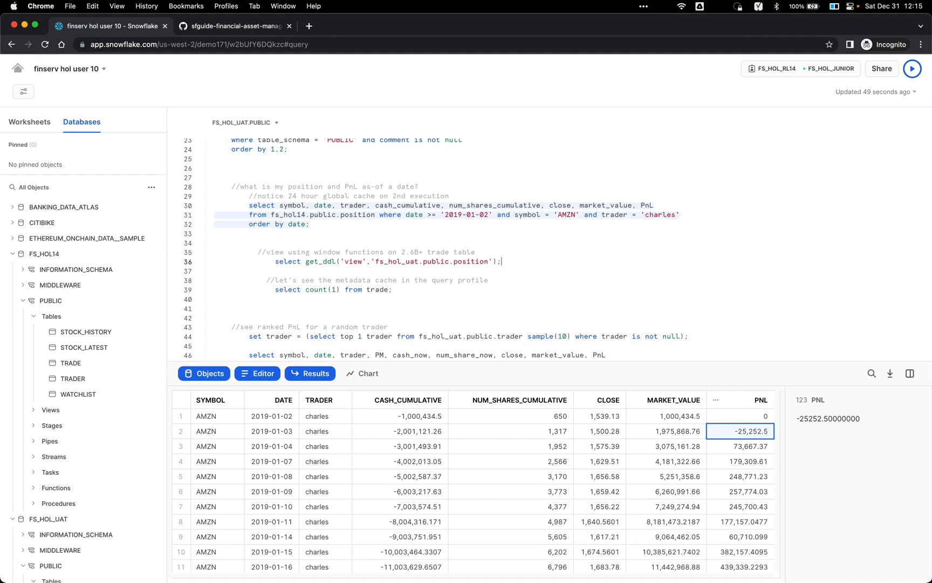
Step: Run get_ddl for fs_hol_uat.public.position and open the DDL in a widened, taller detail panel
key("super+Return")
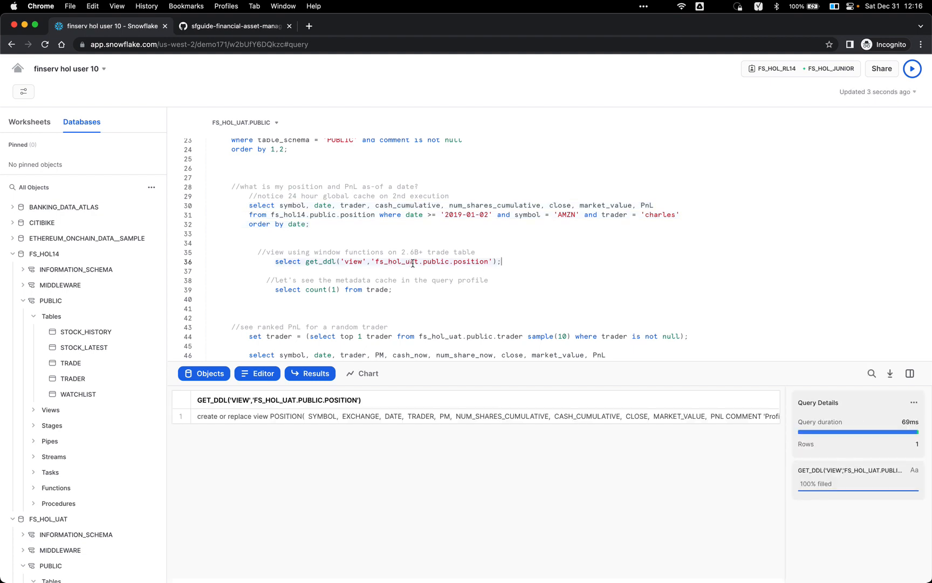
left_click(437, 416)
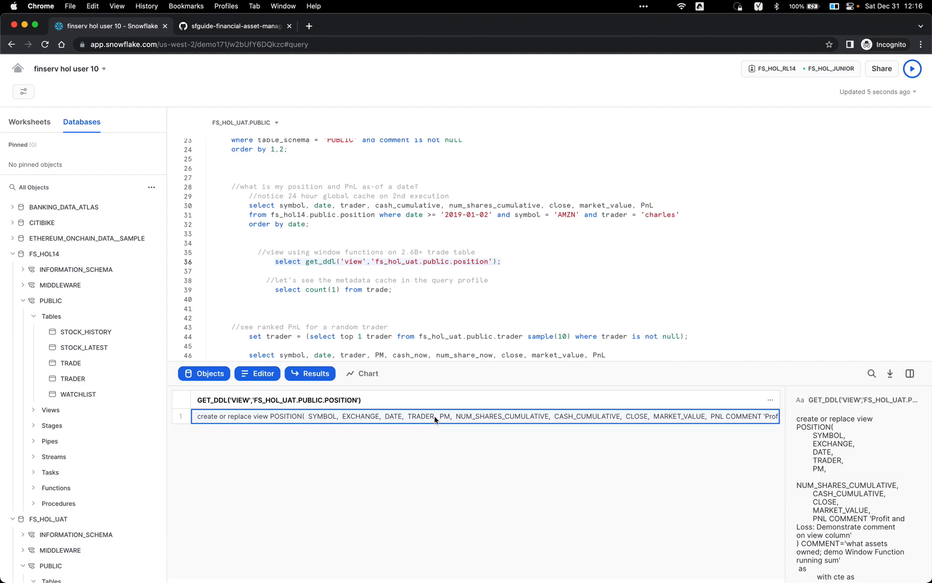
left_click_drag(786, 455, 492, 467)
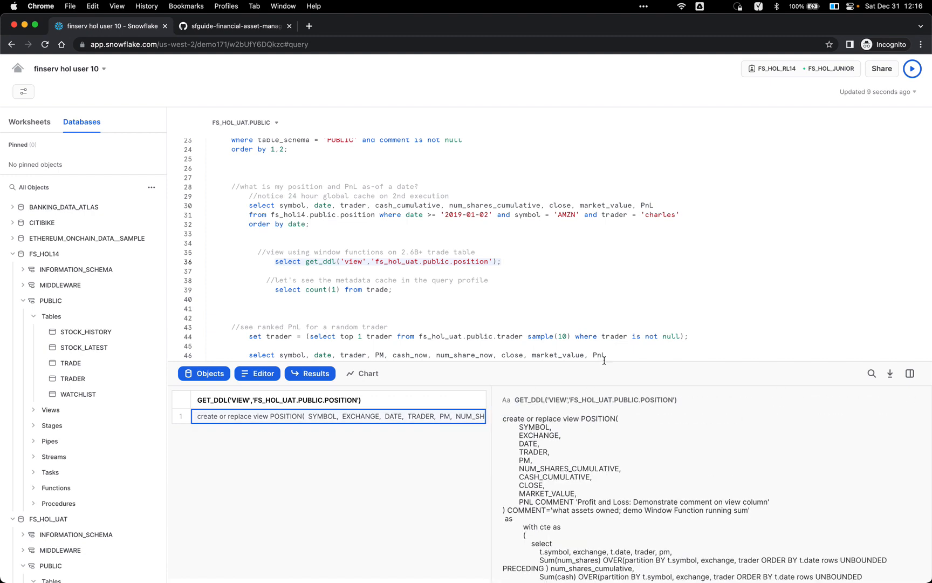
left_click_drag(598, 362, 590, 300)
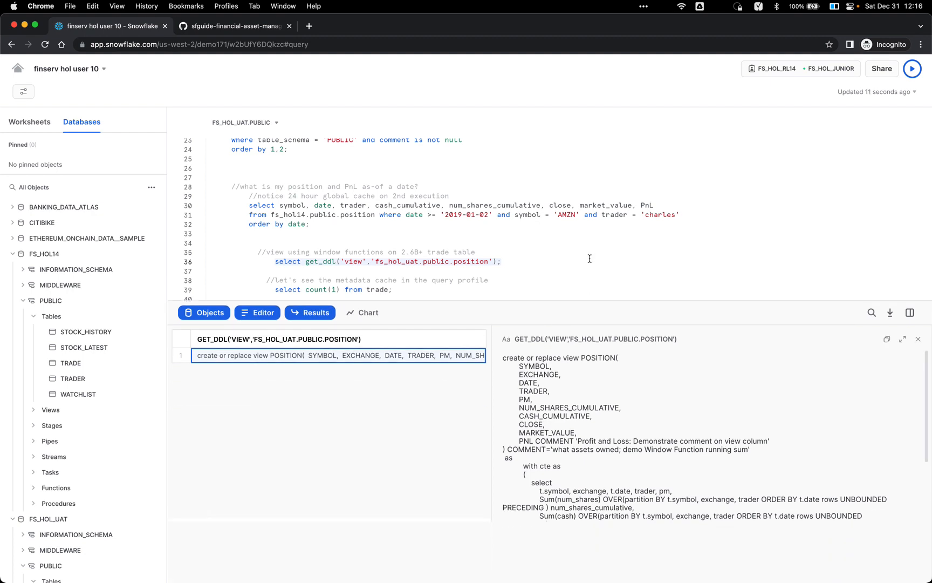
scroll(590, 258, "down", 2)
Step: Highlight the view's running-sum share expression and its trade and stock_history source tables
double_click(571, 358)
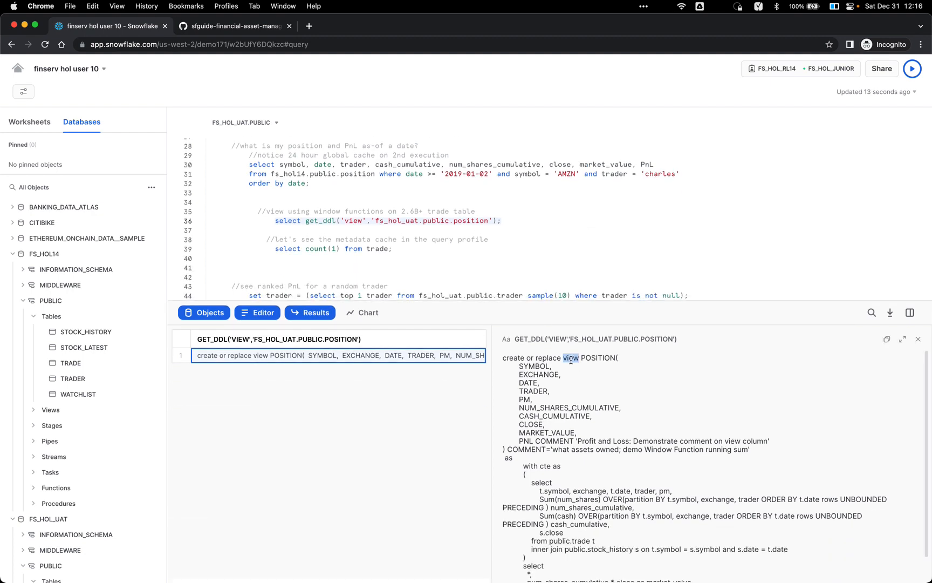
left_click(569, 433)
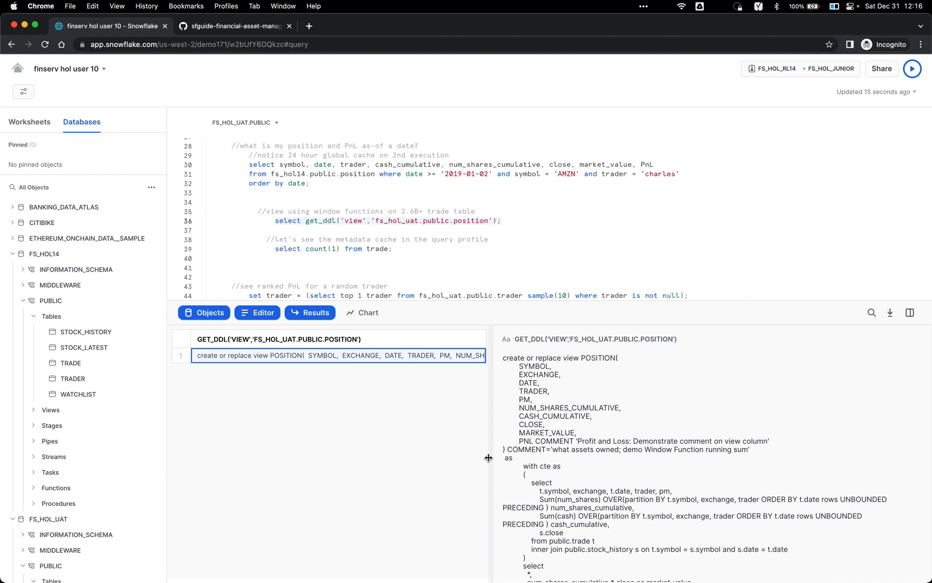
left_click_drag(488, 458, 395, 458)
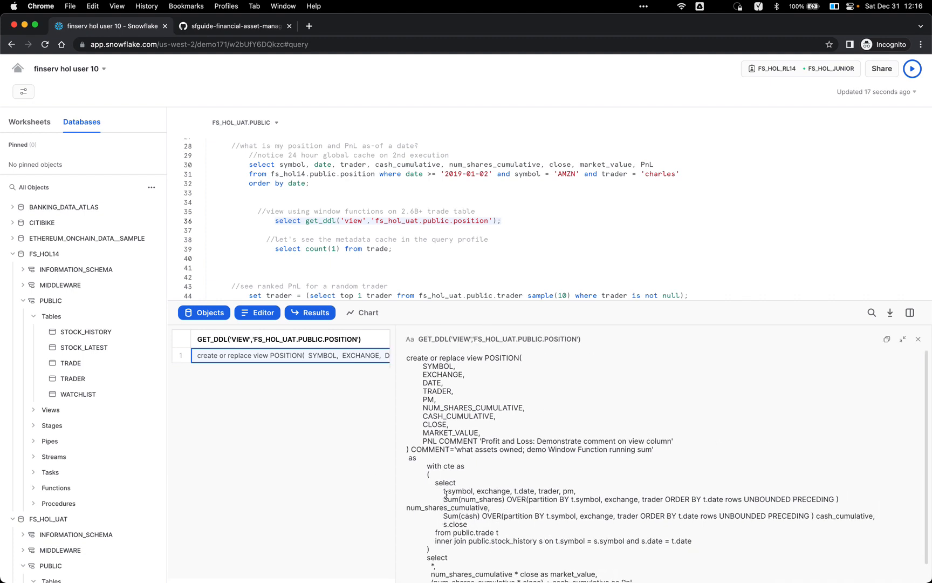
left_click_drag(518, 509, 477, 501)
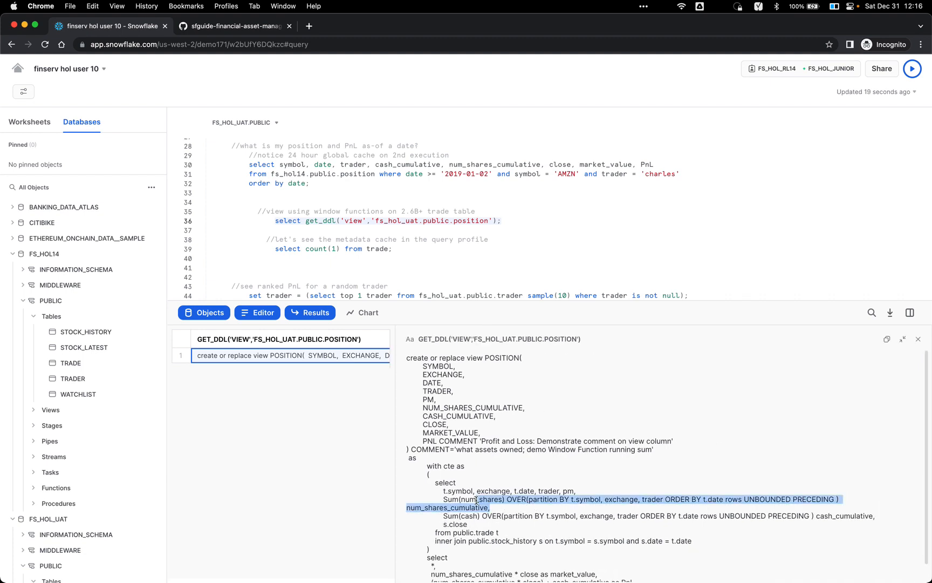
scroll(501, 526, "down", 1)
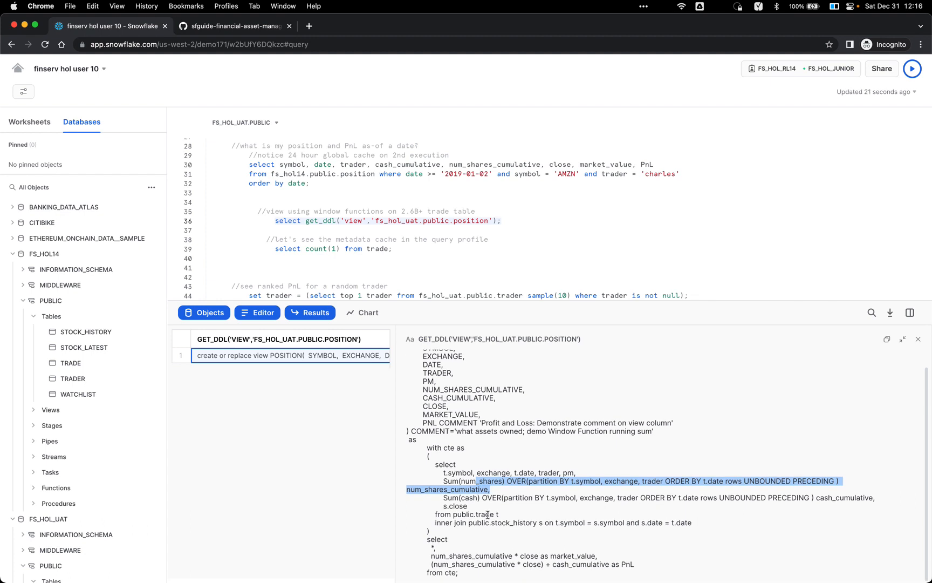
left_click(486, 516)
double_click(487, 515)
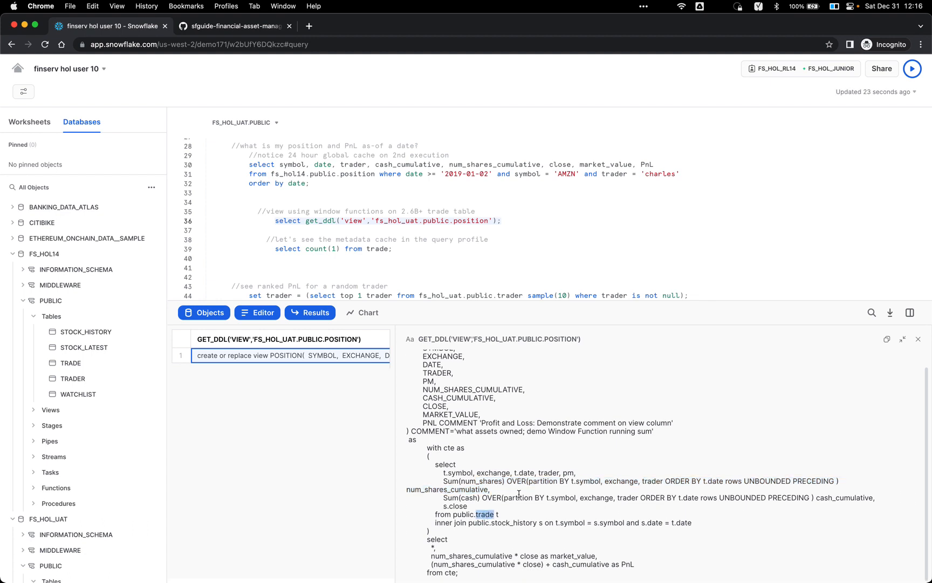
double_click(514, 523)
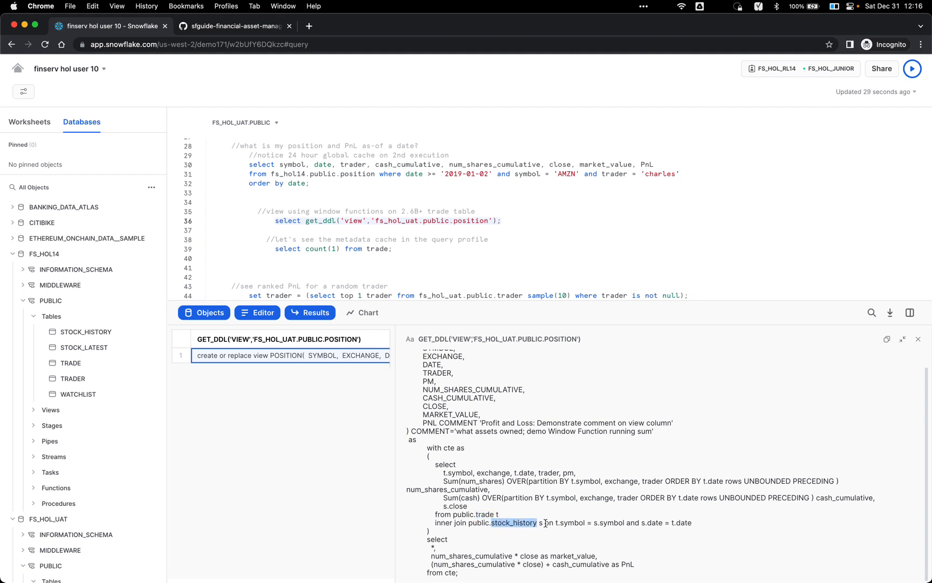
left_click(520, 555)
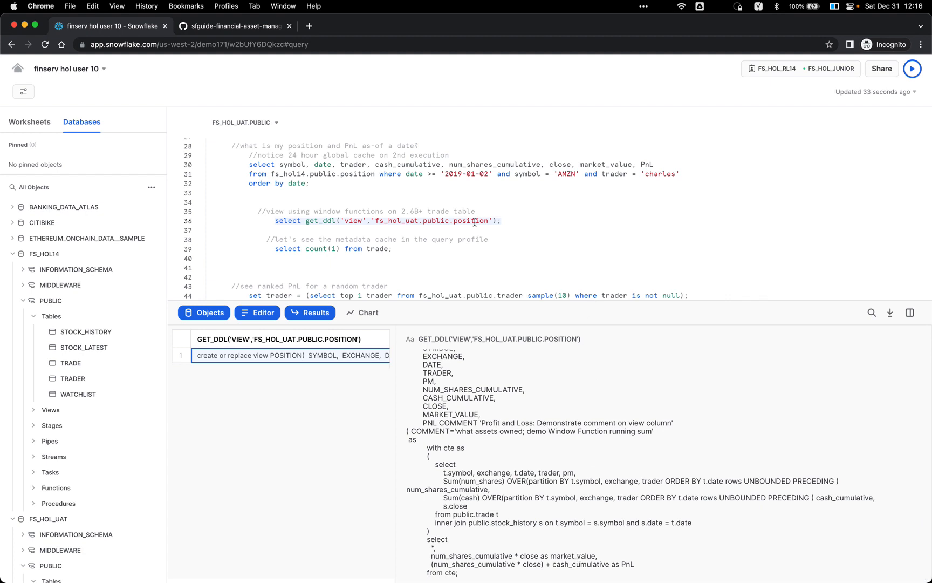
Step: Restore the SQL editor height and results grid width after reviewing the DDL
left_click(317, 222)
left_click_drag(455, 302, 454, 347)
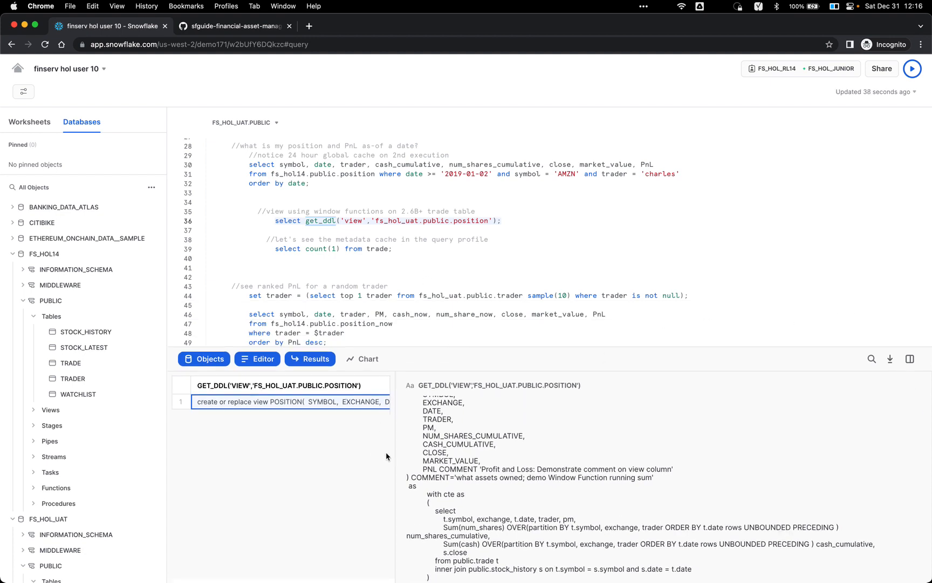
left_click_drag(394, 457, 632, 458)
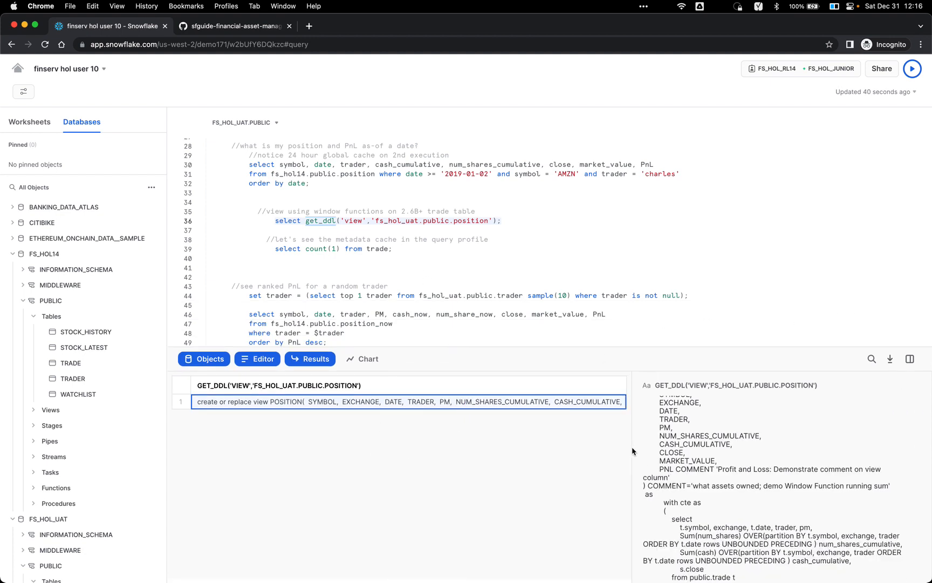
left_click(418, 248)
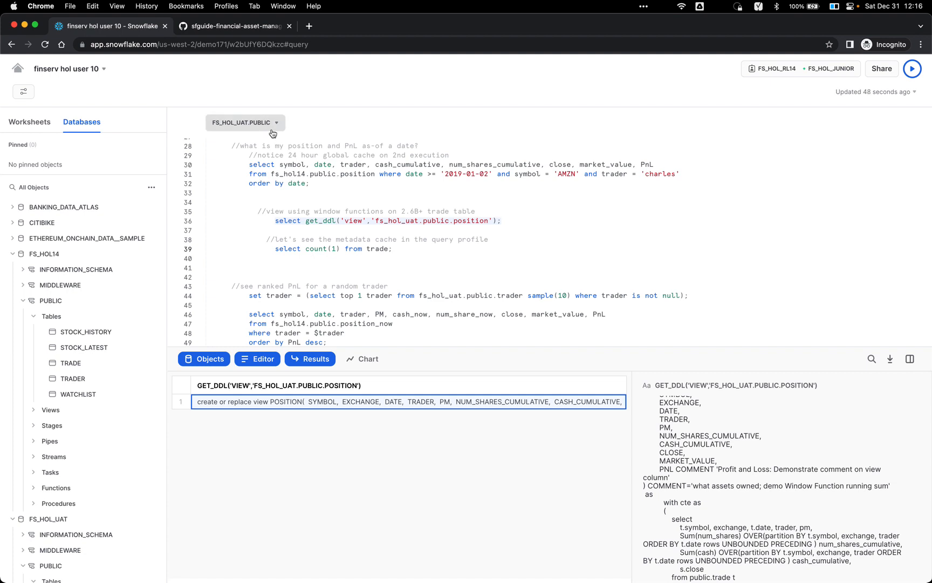
Step: Qualify the table as fs_hol14.public.trade on line 39 and run the count, returning 2,626,376,232 rows
double_click(294, 174)
key("super+c")
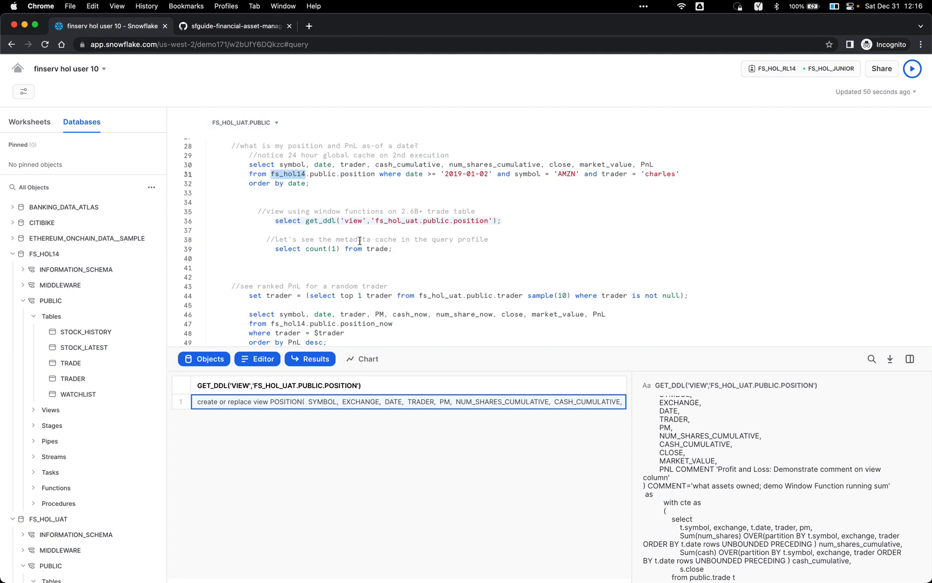
left_click(367, 248)
key("super+v")
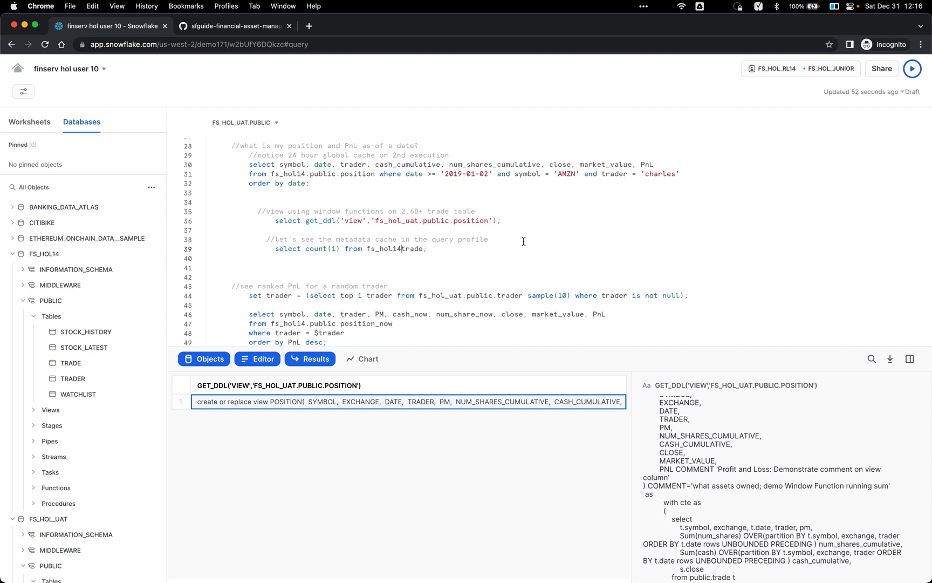
type(".public.")
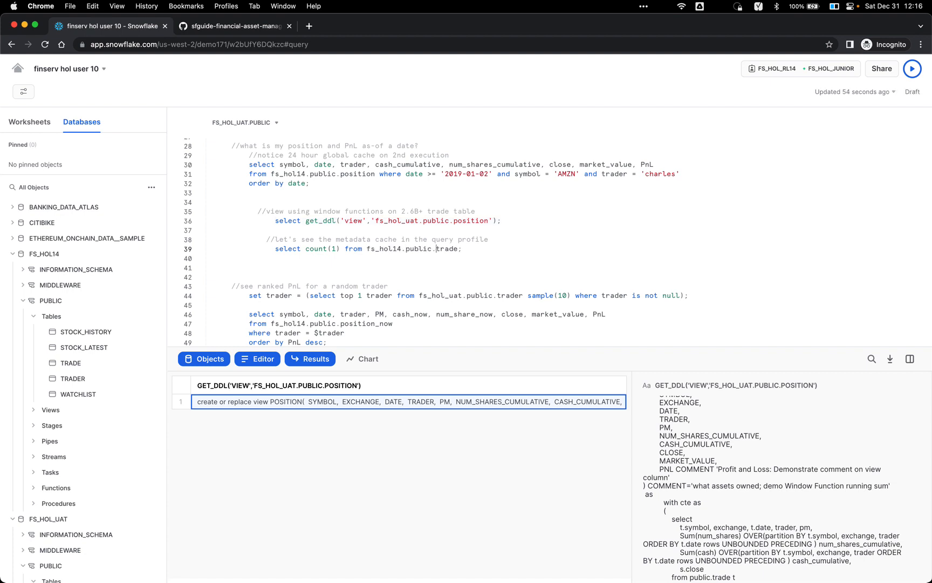
key("Escape")
left_click(465, 254)
left_click(467, 253)
left_click(435, 247)
key("super+Return")
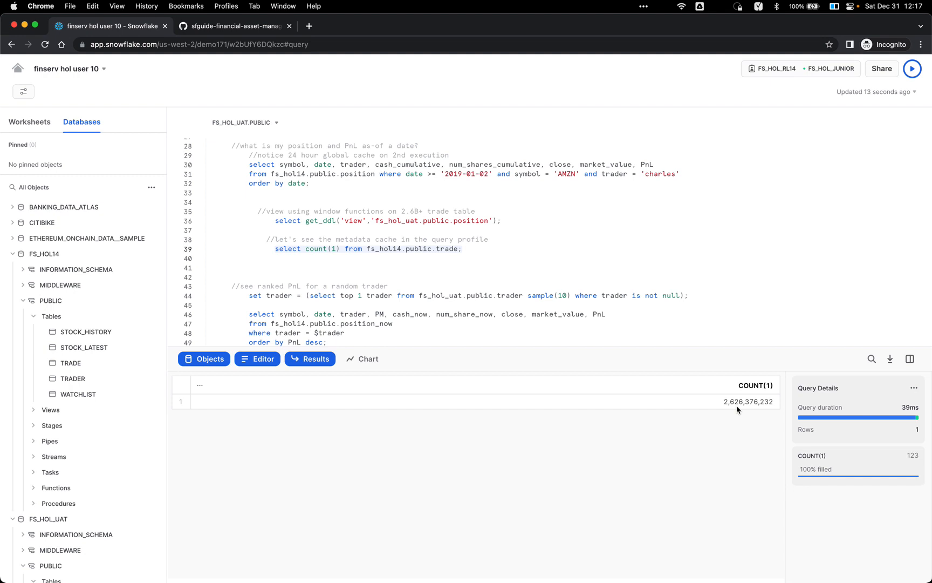
Step: Expand the 2,626,376,232 count cell, then open the count query's more-options menu in Query Details
left_click(757, 406)
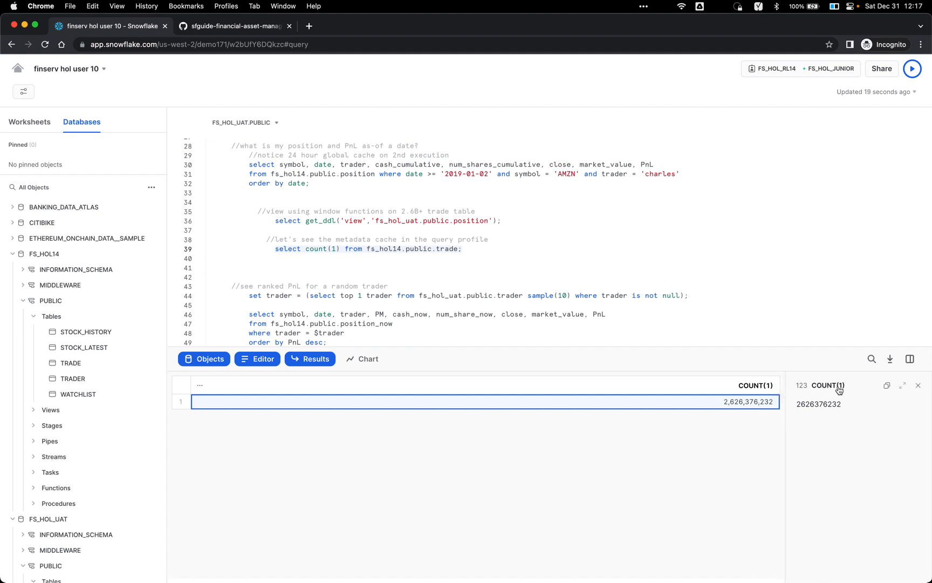
left_click(919, 386)
mouse_move(887, 422)
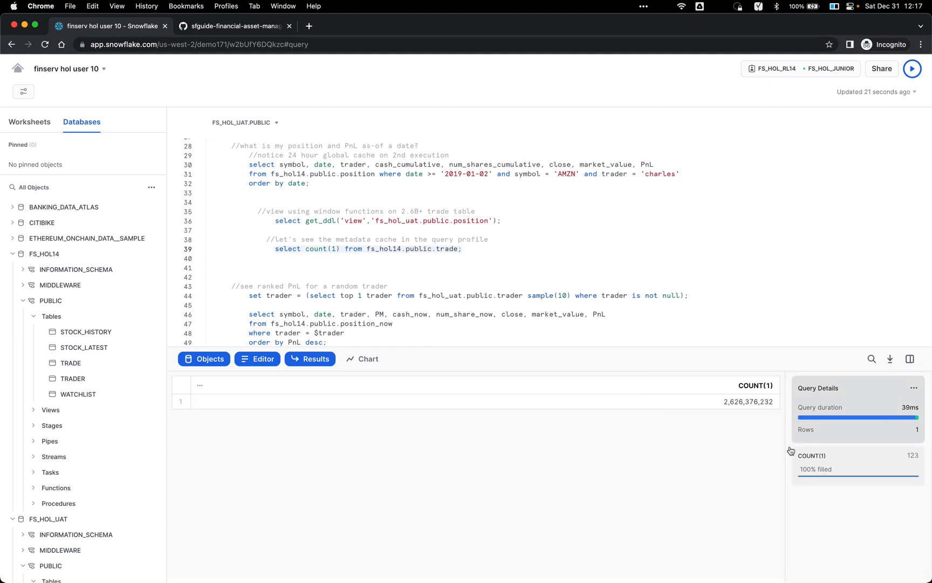
left_click(914, 388)
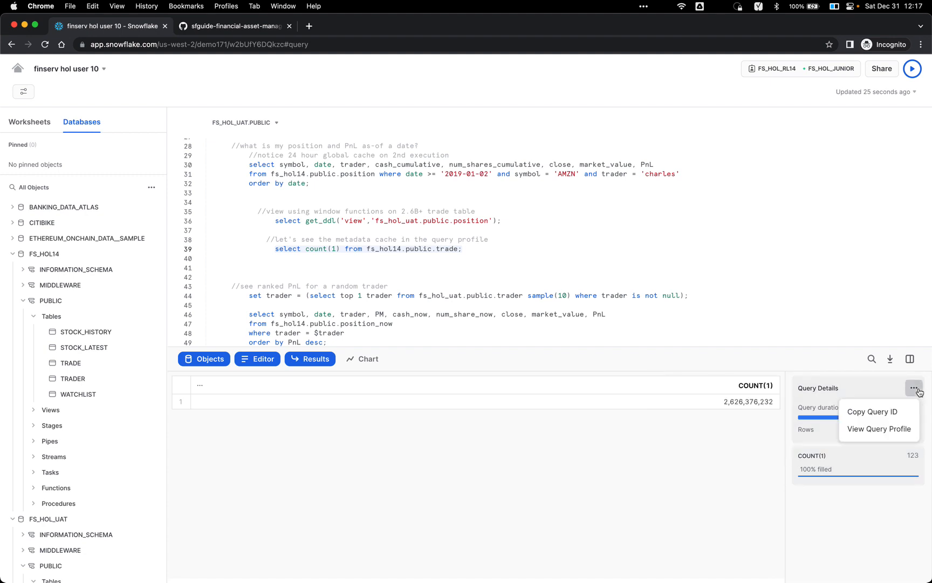
Step: View the count query's profile in a new tab, then return to the worksheet near line 40
left_click(898, 430)
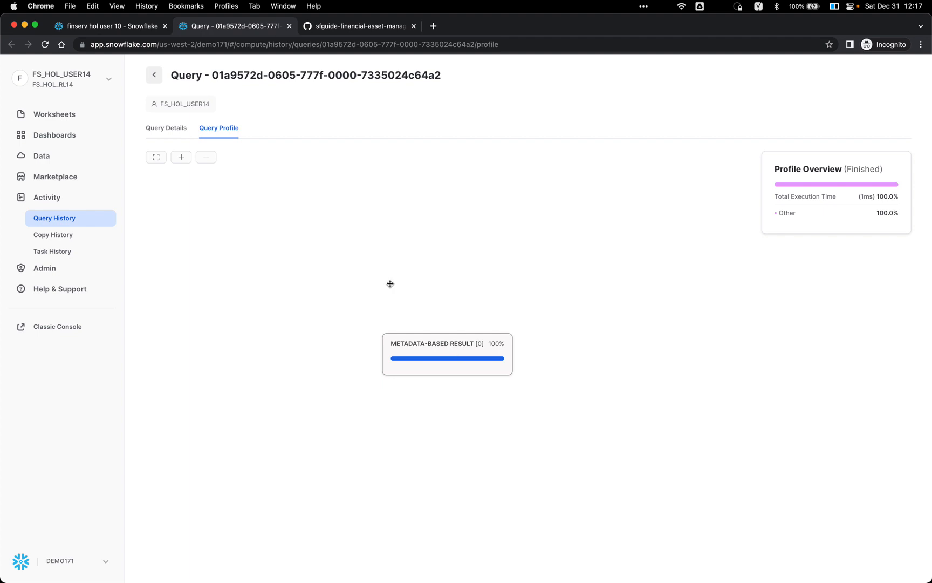
left_click(137, 32)
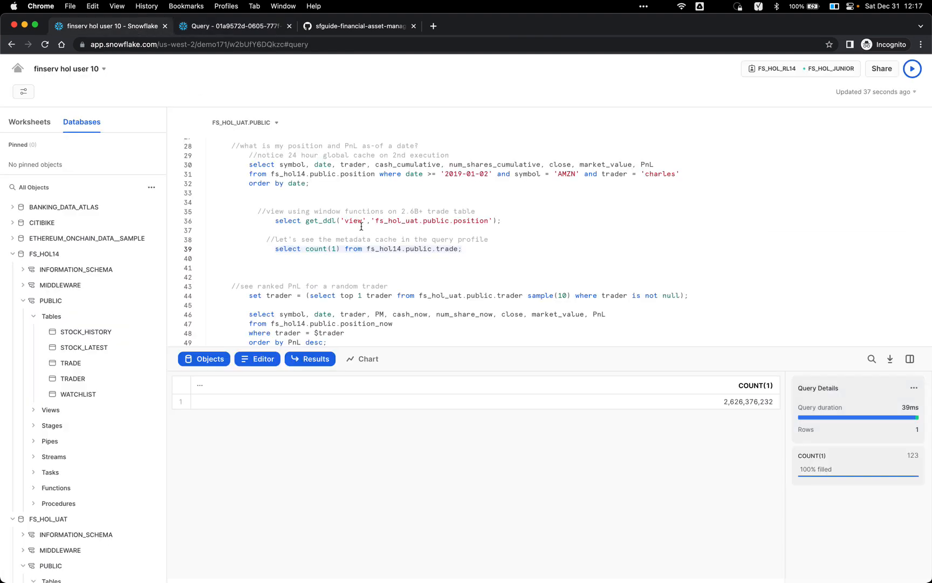
scroll(387, 249, "down", 2)
scroll(387, 248, "up", 1)
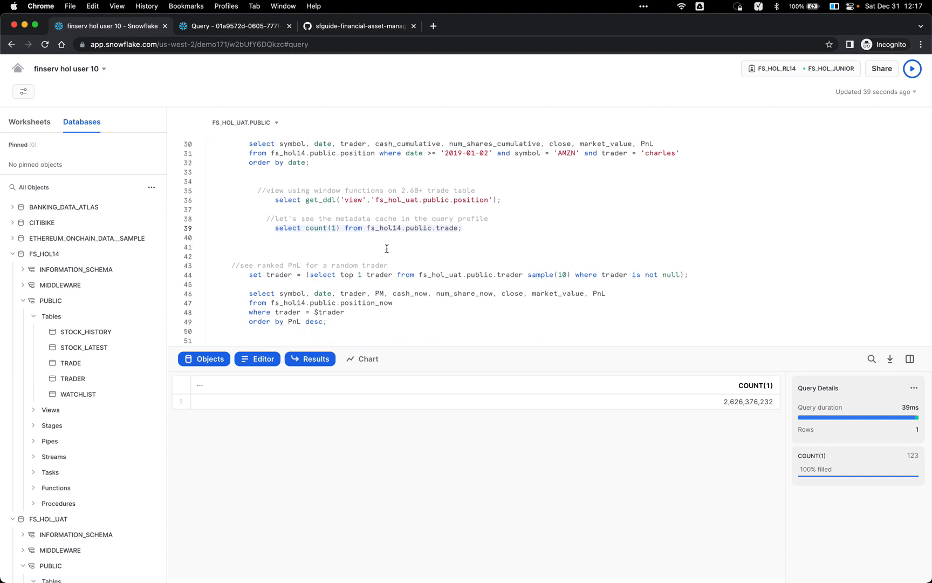
scroll(399, 247, "down", 3)
scroll(419, 245, "up", 2)
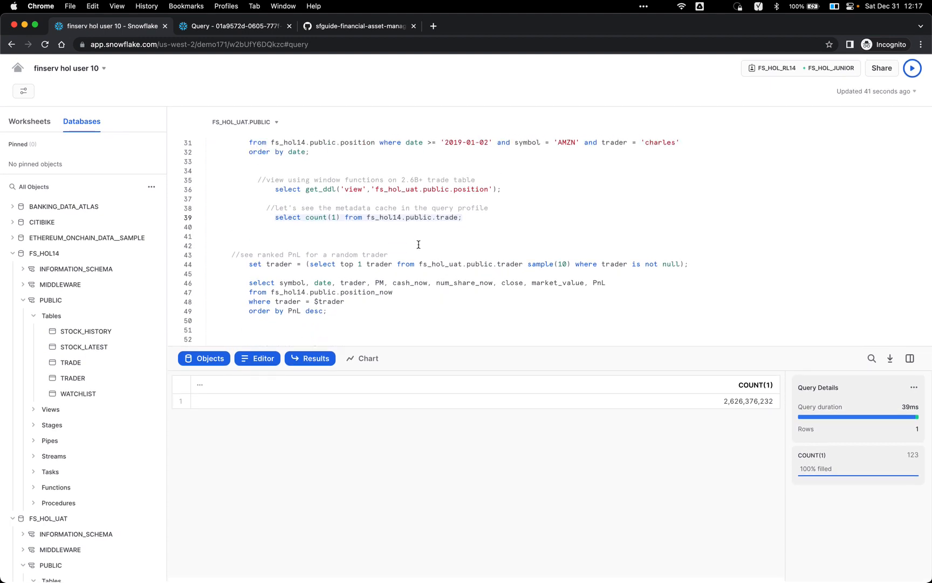
left_click(423, 238)
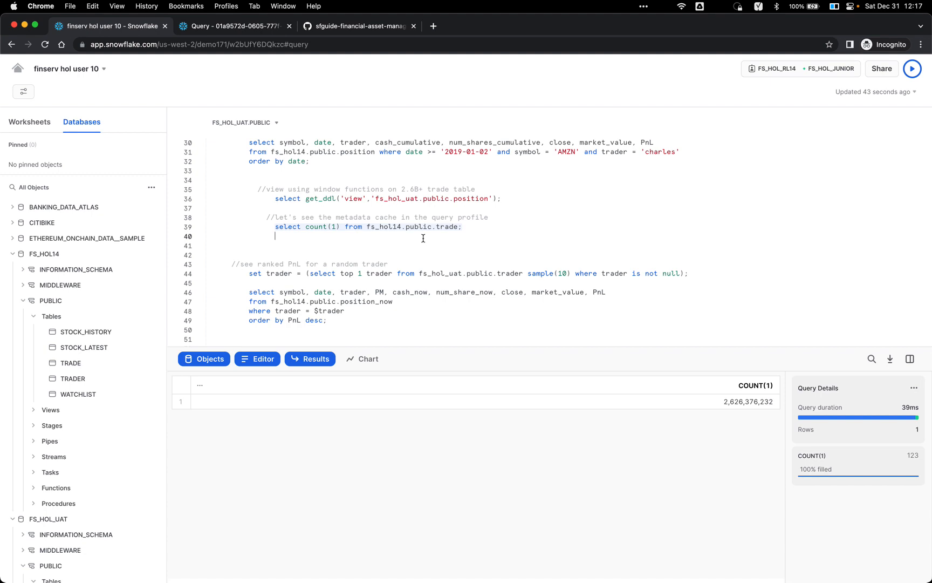
scroll(423, 238, "down", 1)
Step: Sample a random trader on line 44 and run the ranked PnL query for them
left_click(423, 242)
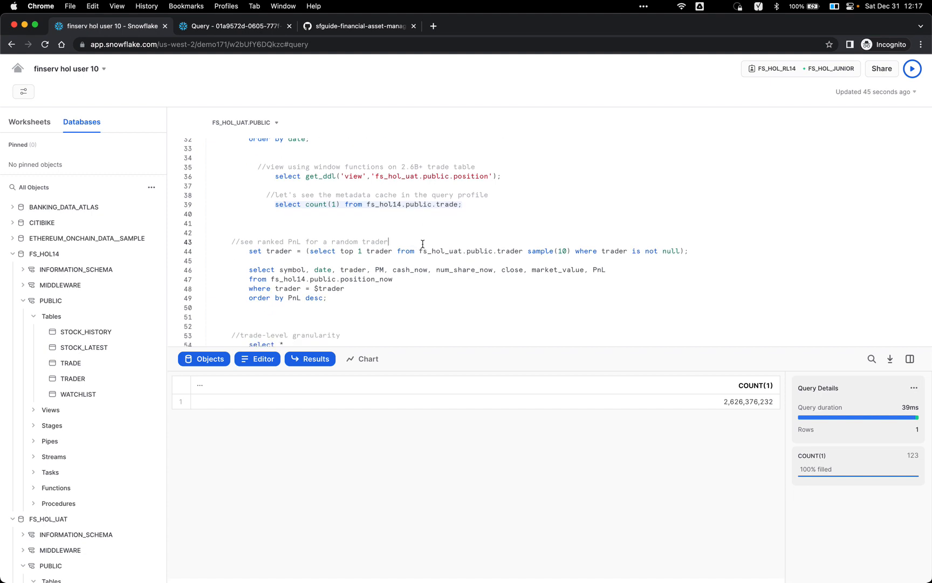
key("Down")
key("super+Return")
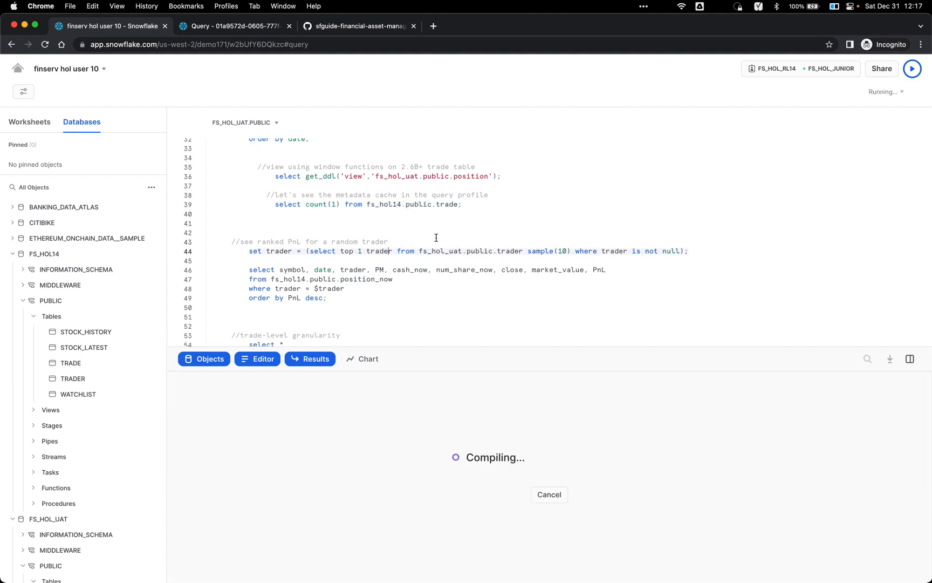
left_click(409, 289)
key("super+Return")
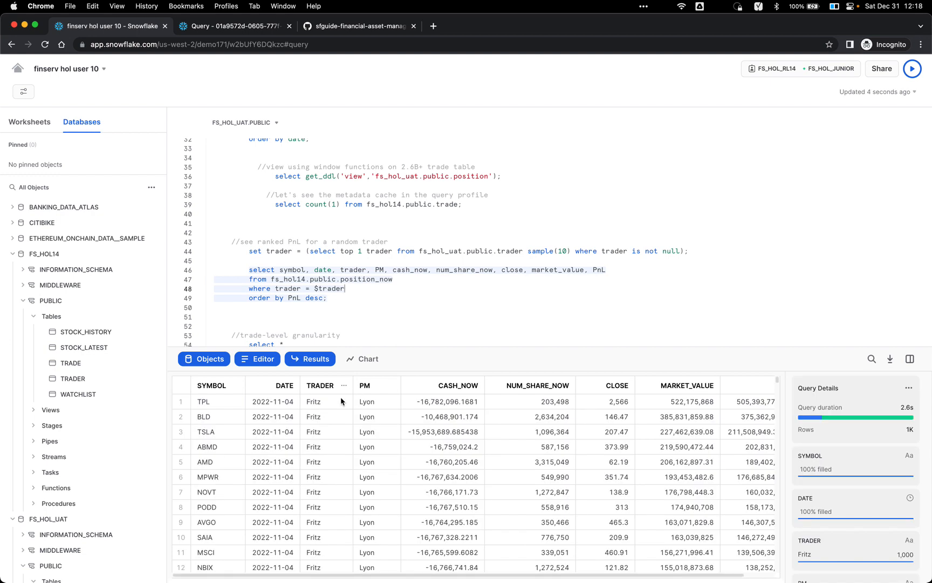
Step: Inspect the first-row trader and top PNL value, then rerun line 44 to sample another trader
left_click(334, 402)
scroll(695, 440, "right", 2)
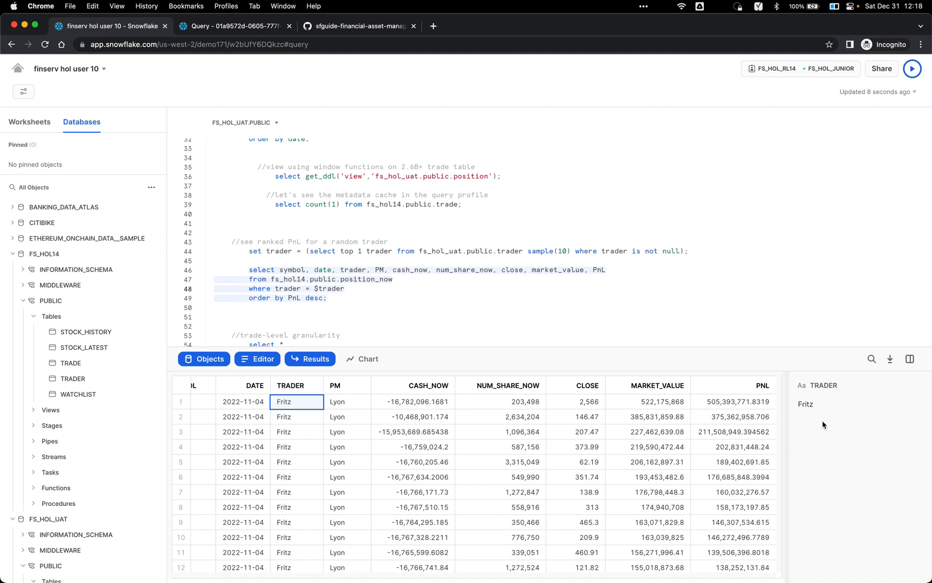
left_click_drag(786, 421, 858, 419)
left_click(866, 405)
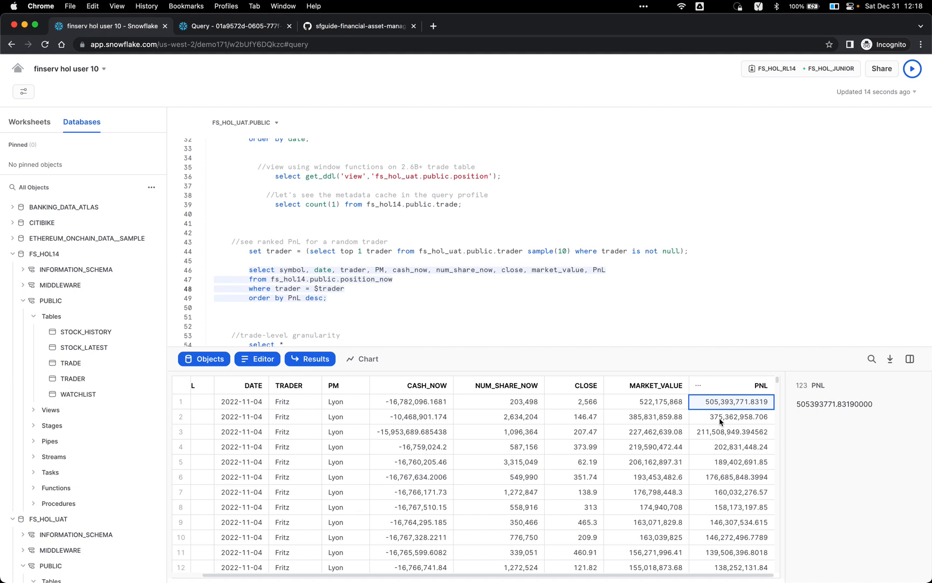
scroll(721, 422, "left", 3)
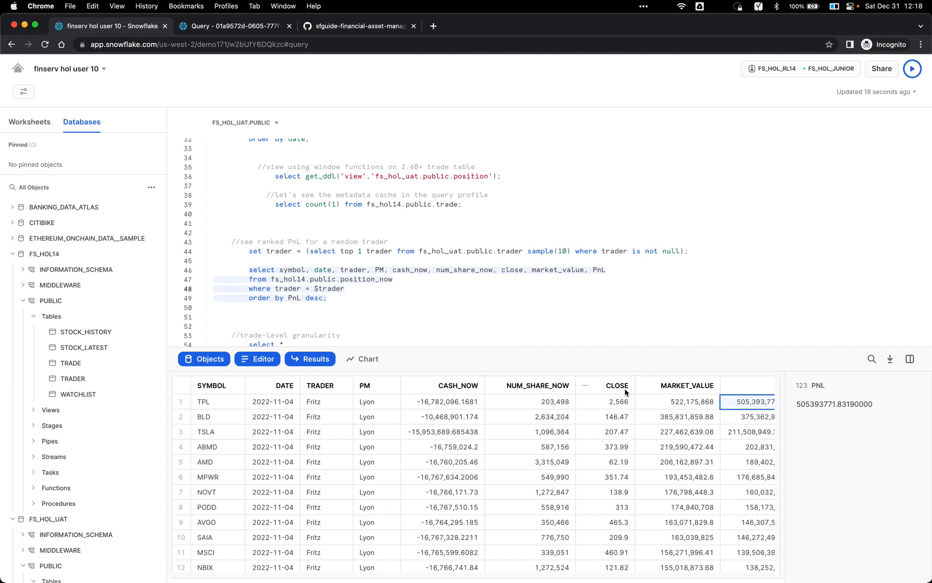
left_click(440, 252)
key("super+Return")
Step: Rerun the ranked PnL query for the new trader, check the role/warehouse list, and inspect the top PNL
left_click(499, 279)
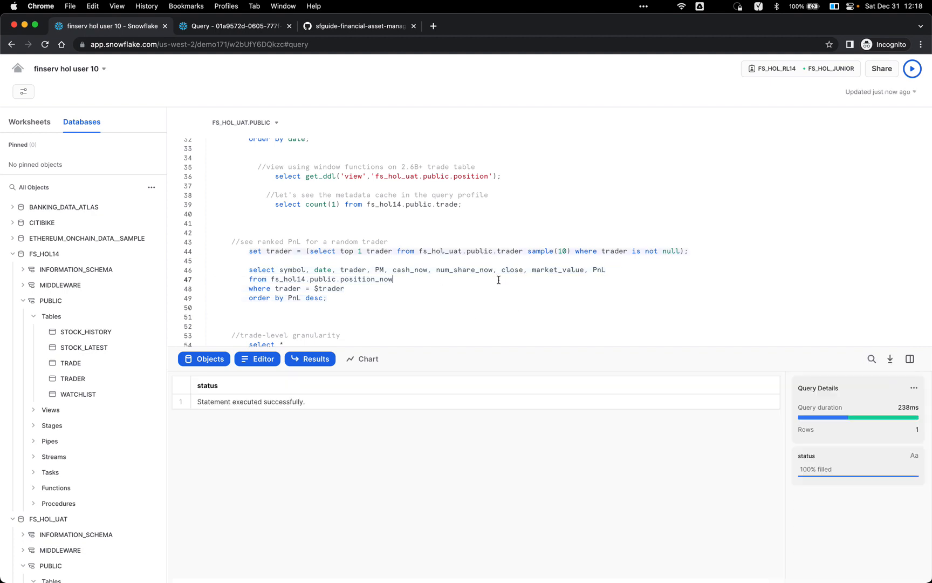
key("super+Return")
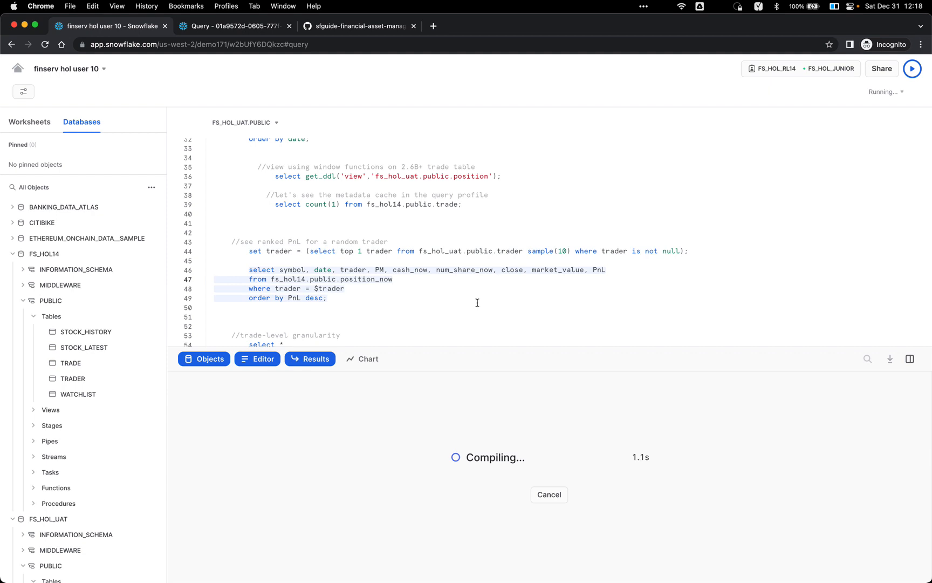
left_click(830, 70)
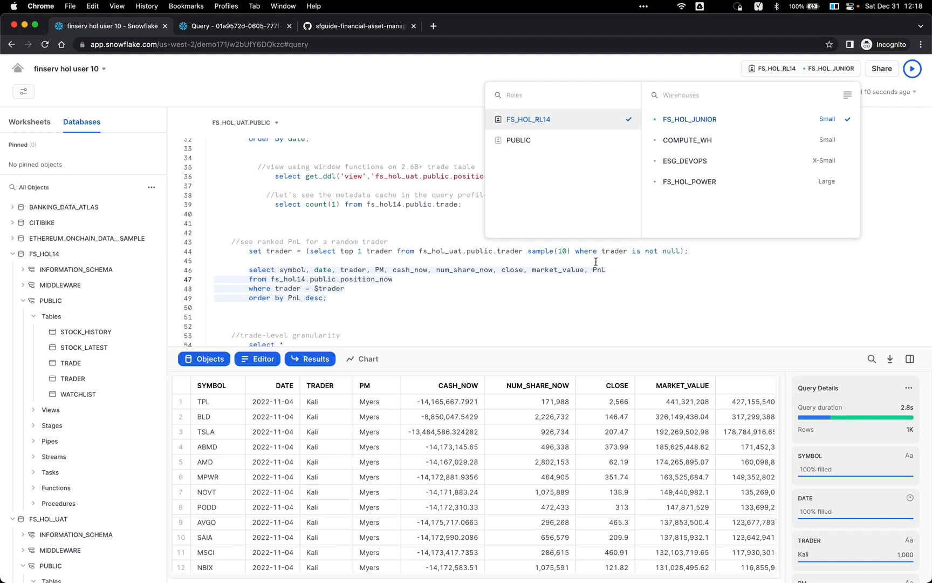
left_click(557, 306)
left_click(316, 405)
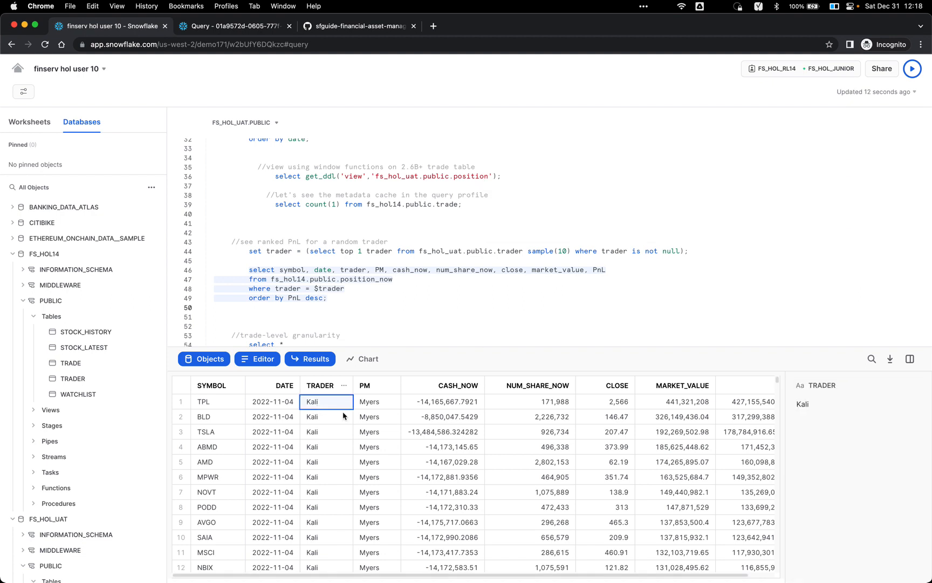
left_click(734, 404)
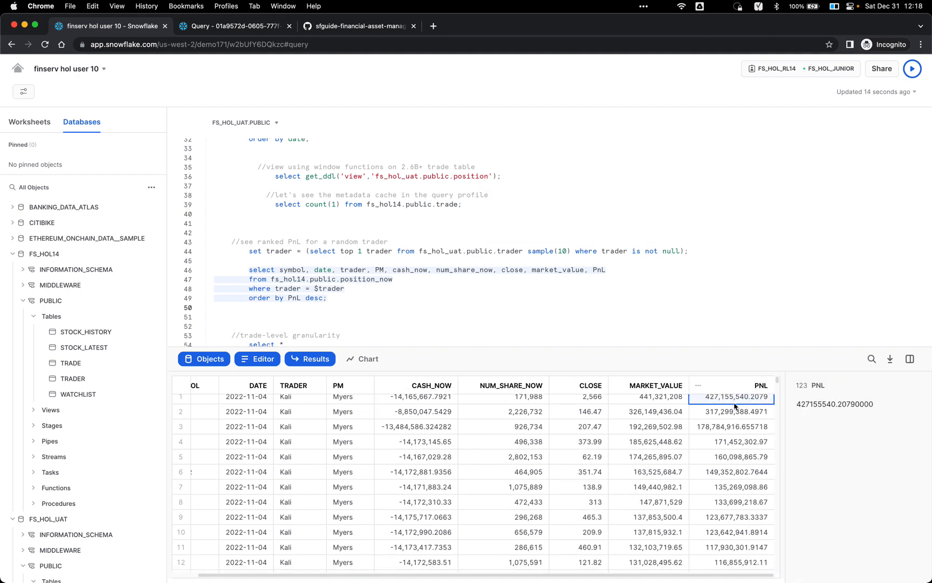
Step: Run the trade-level query for AMZN trades since 2019-01-01
scroll(463, 303, "down", 3)
left_click(427, 278)
key("super+Return")
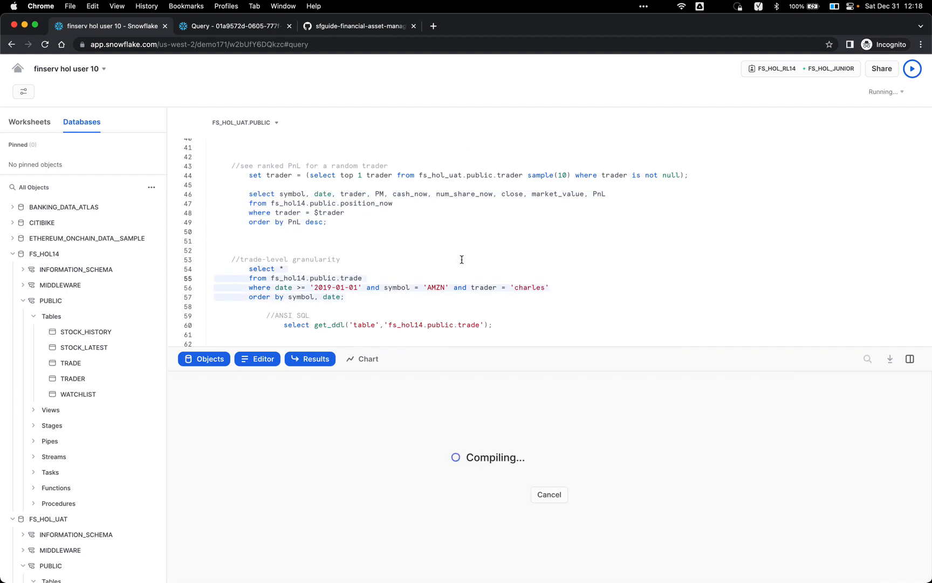
scroll(462, 264, "down", 3)
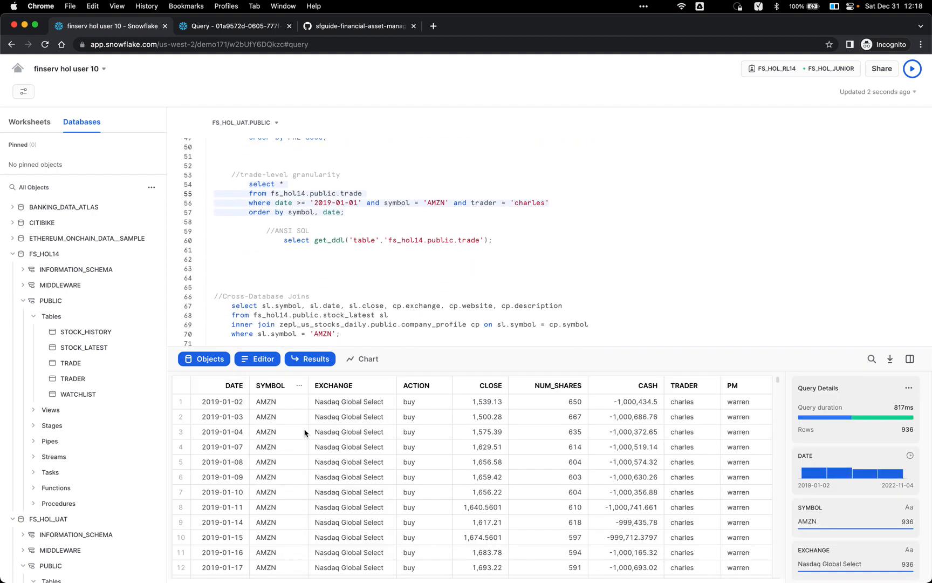
left_click(519, 404)
left_click(485, 407)
left_click(424, 413)
left_click(425, 404)
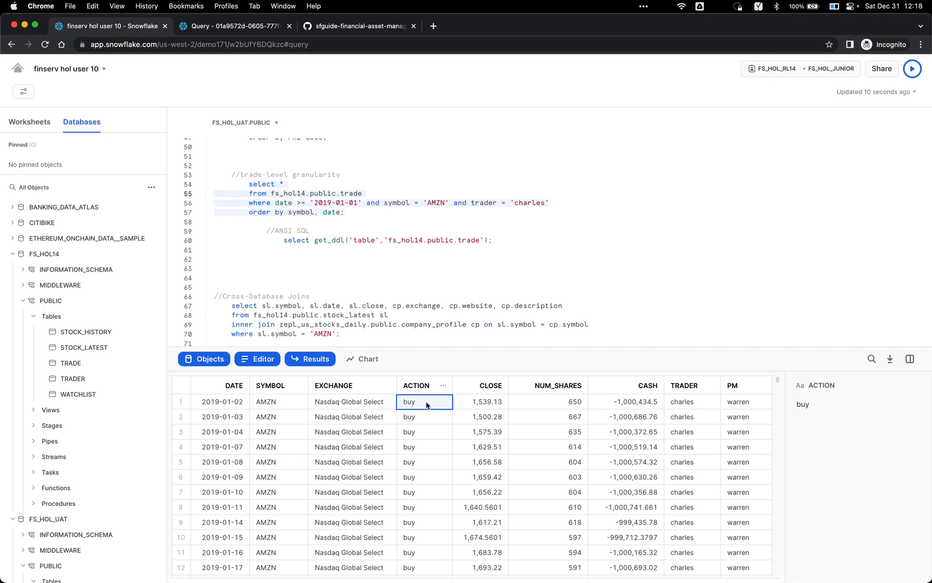
left_click(569, 405)
left_click(622, 404)
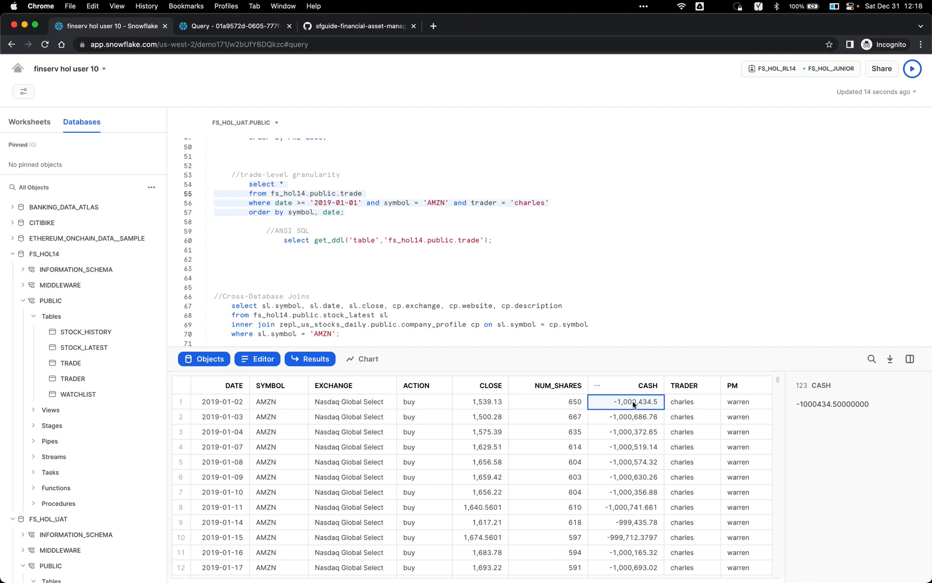
scroll(543, 420, "down", 10)
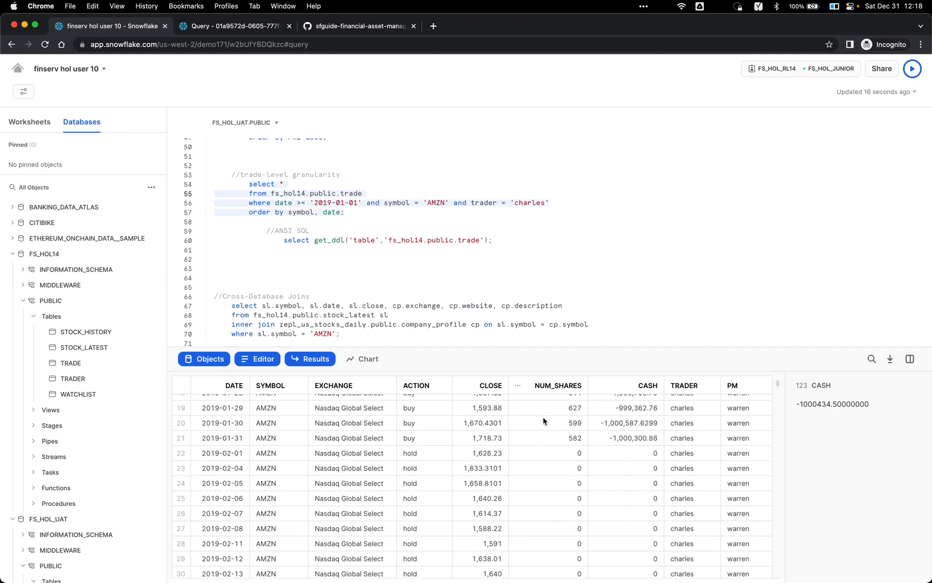
scroll(544, 420, "down", 5)
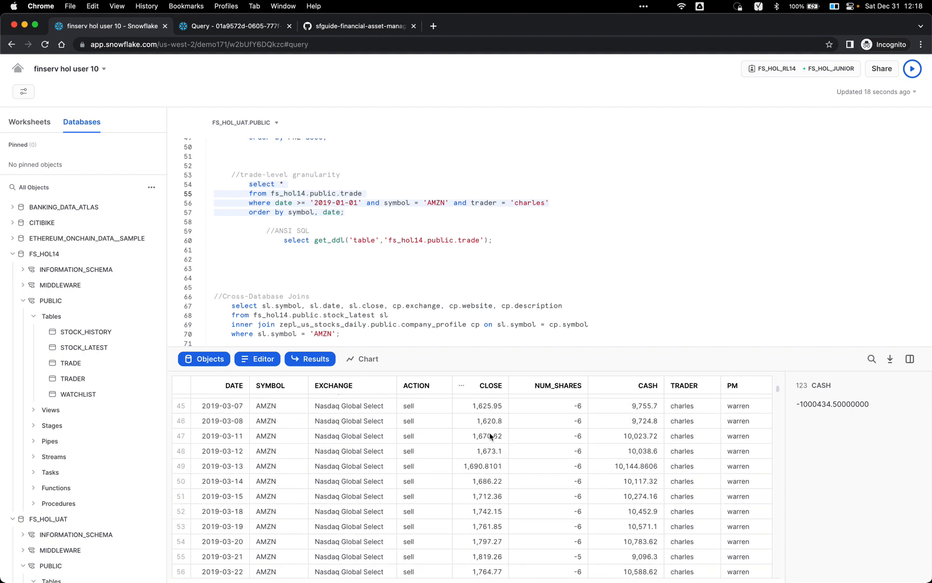
scroll(434, 472, "up", 4)
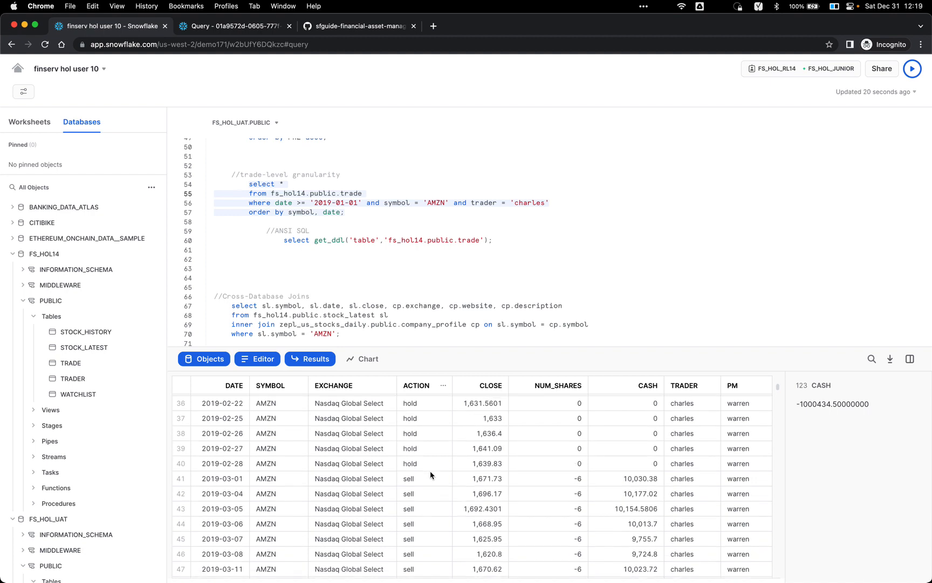
scroll(431, 474, "up", 5)
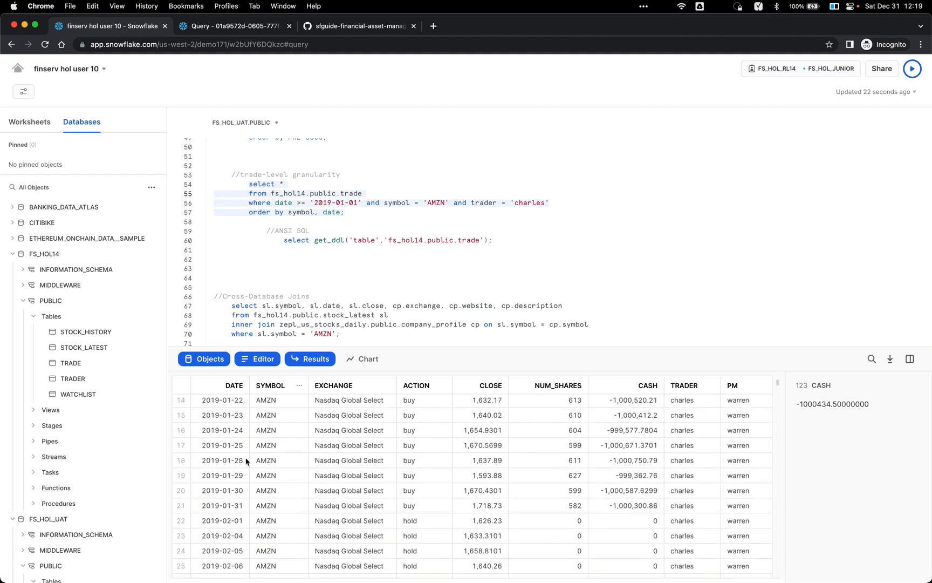
left_click(227, 475)
scroll(423, 472, "down", 3)
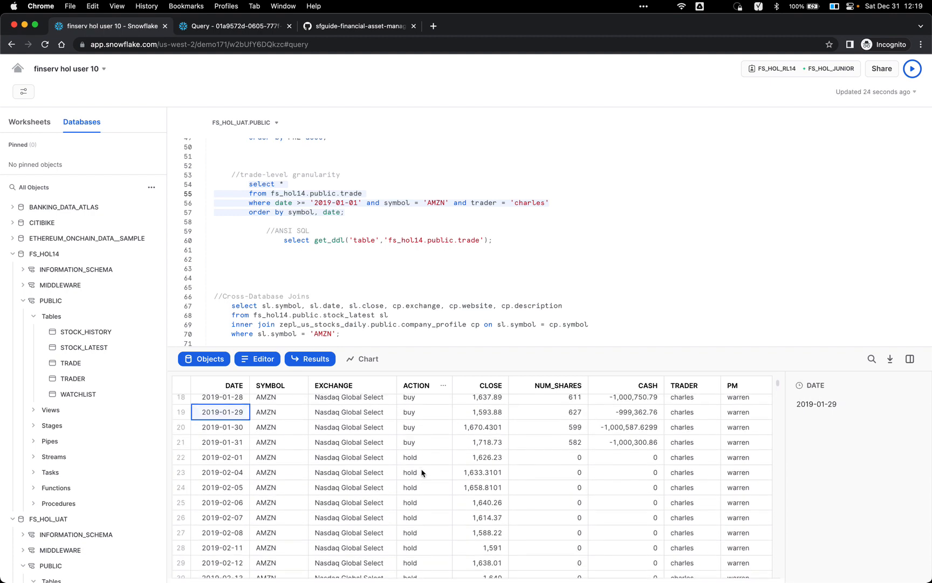
left_click(426, 460)
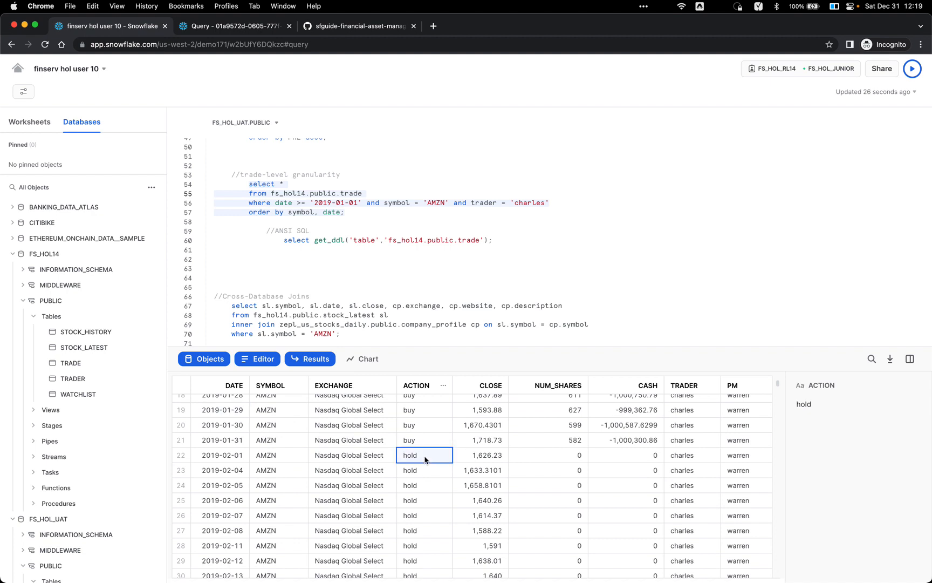
scroll(423, 489, "down", 5)
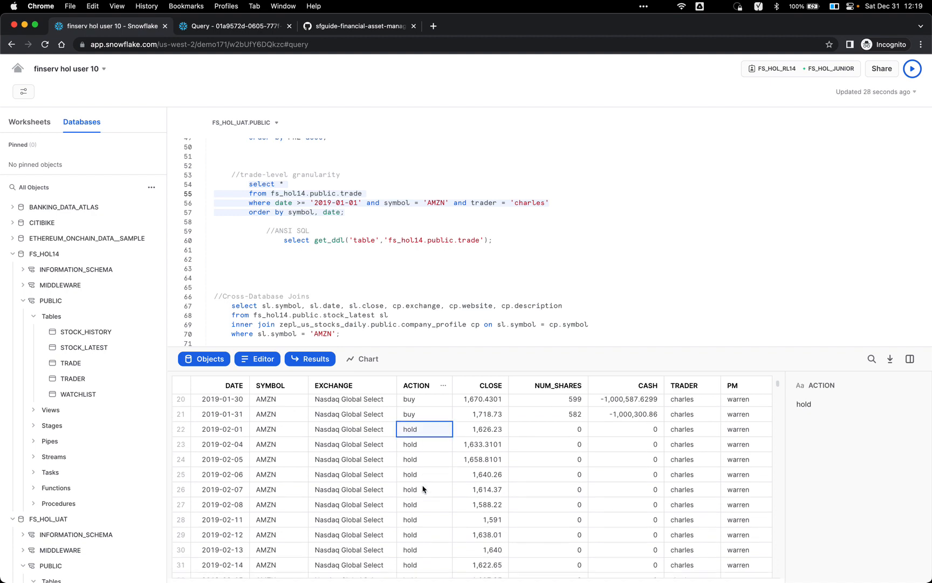
scroll(423, 489, "down", 5)
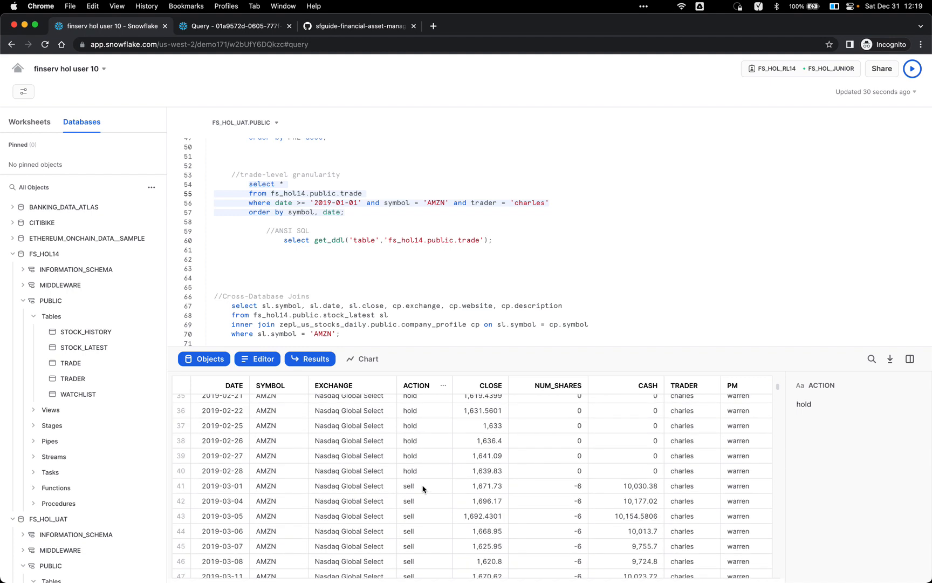
left_click(423, 449)
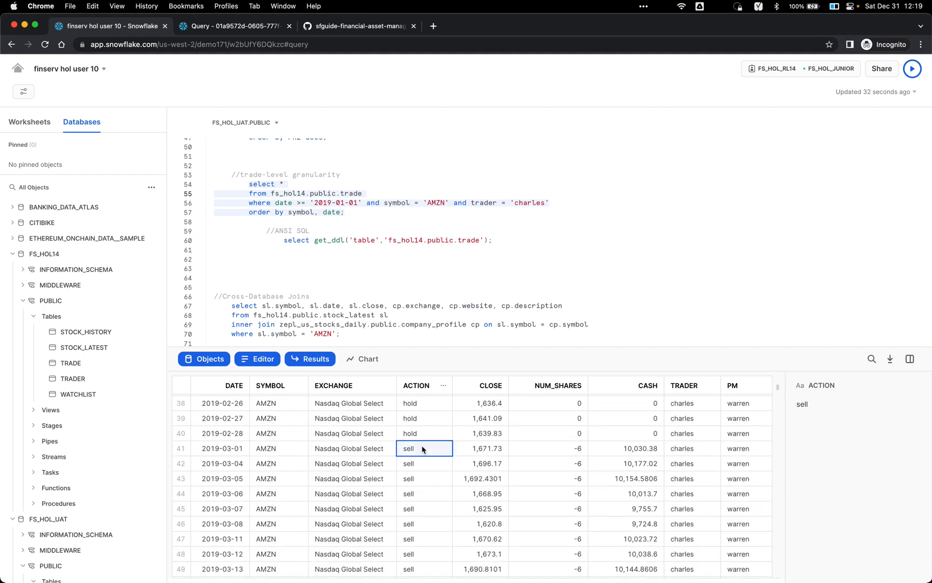
scroll(429, 451, "down", 1)
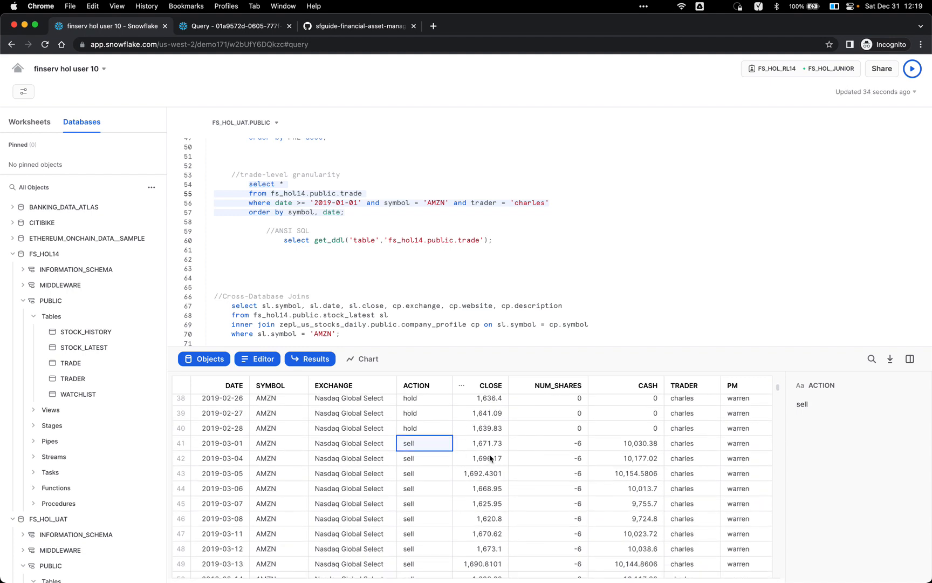
left_click(552, 446)
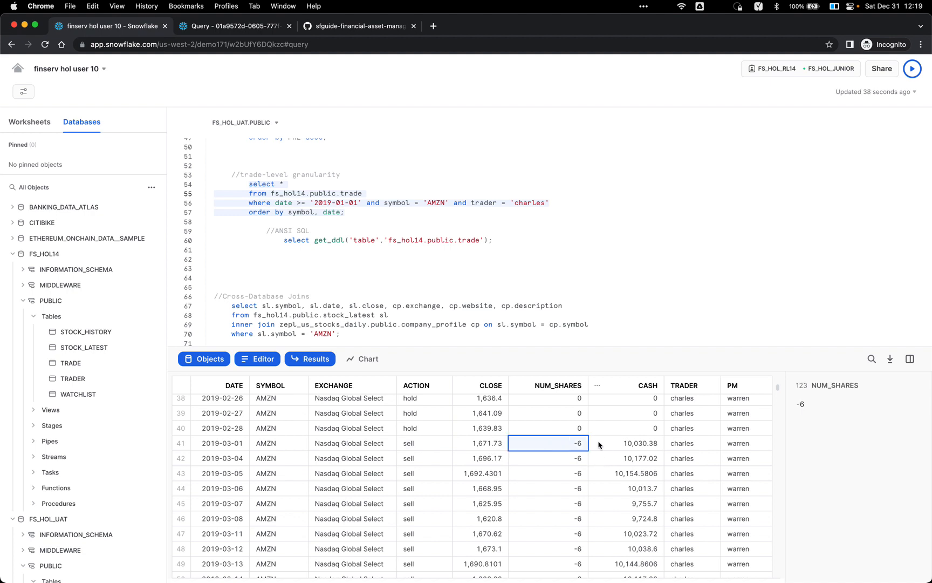
left_click(634, 451)
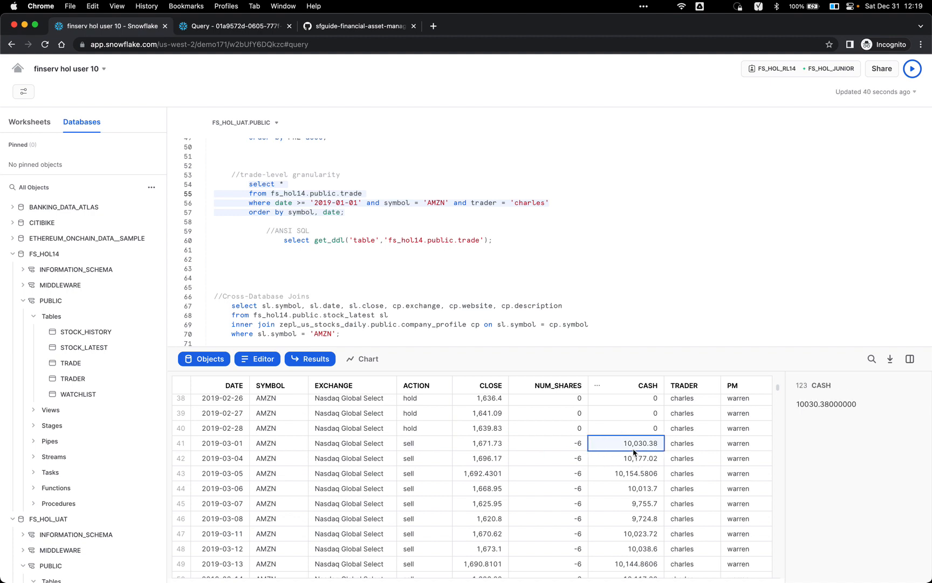
scroll(634, 451, "up", 1)
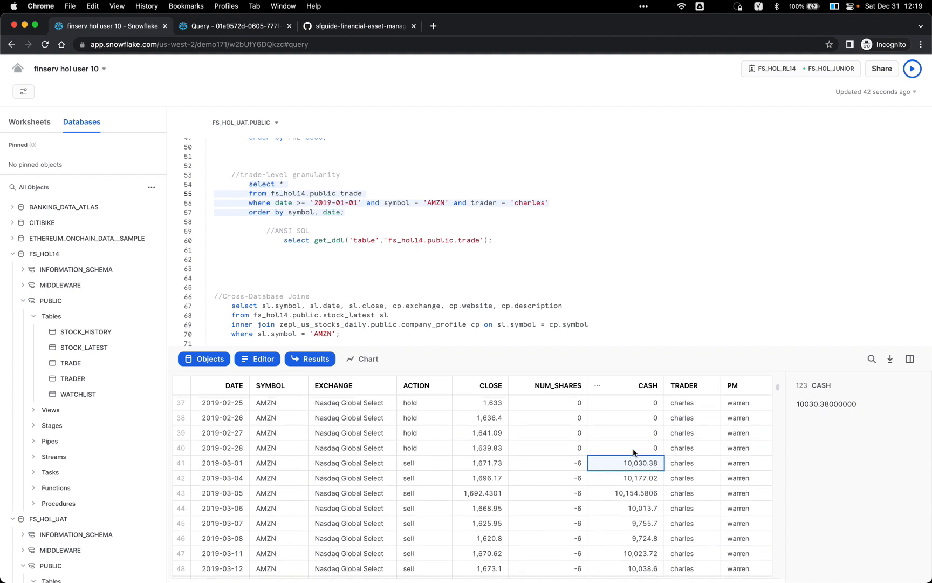
left_click(474, 241)
Step: Run get_ddl for the TRADE table and widen the detail panel showing the full DDL
left_click(488, 240)
key("super+Return")
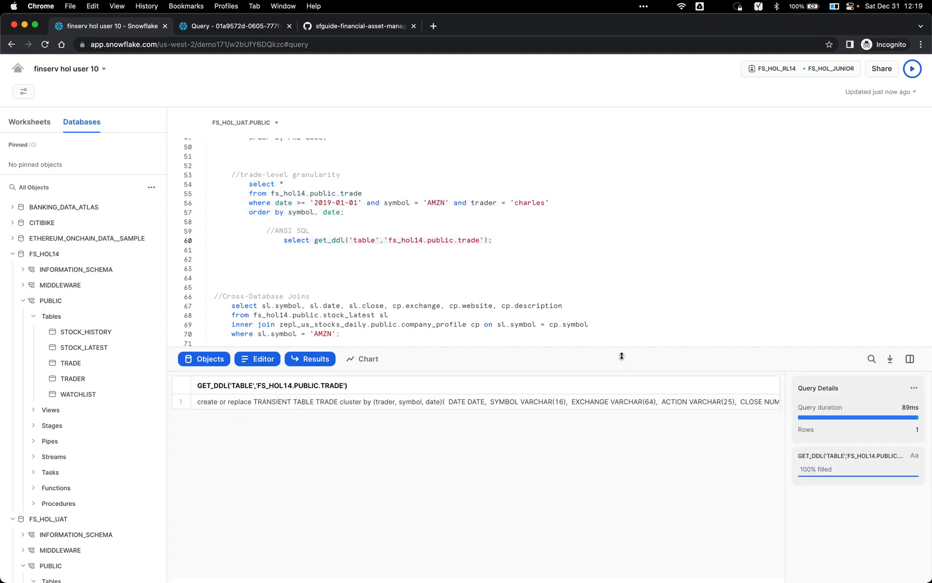
left_click(612, 403)
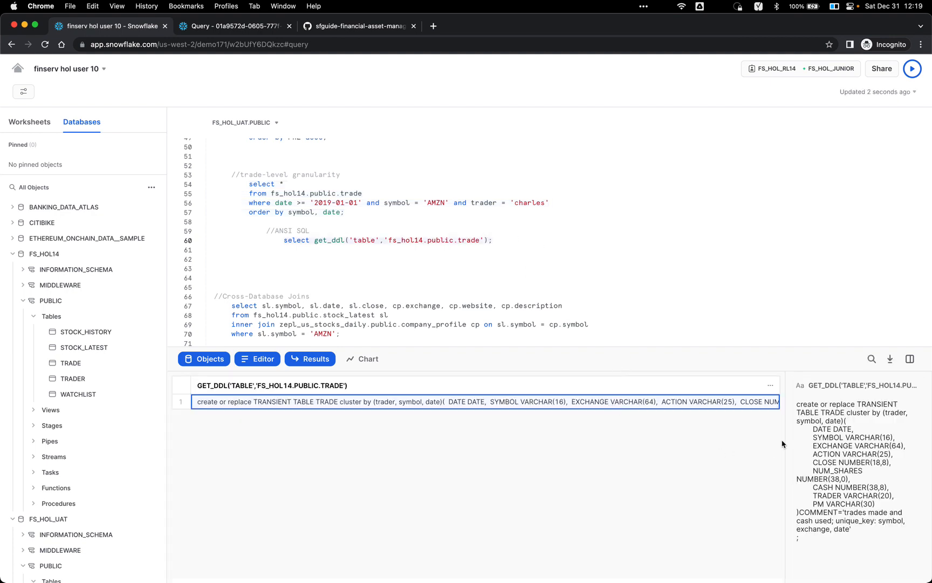
left_click_drag(782, 444, 503, 459)
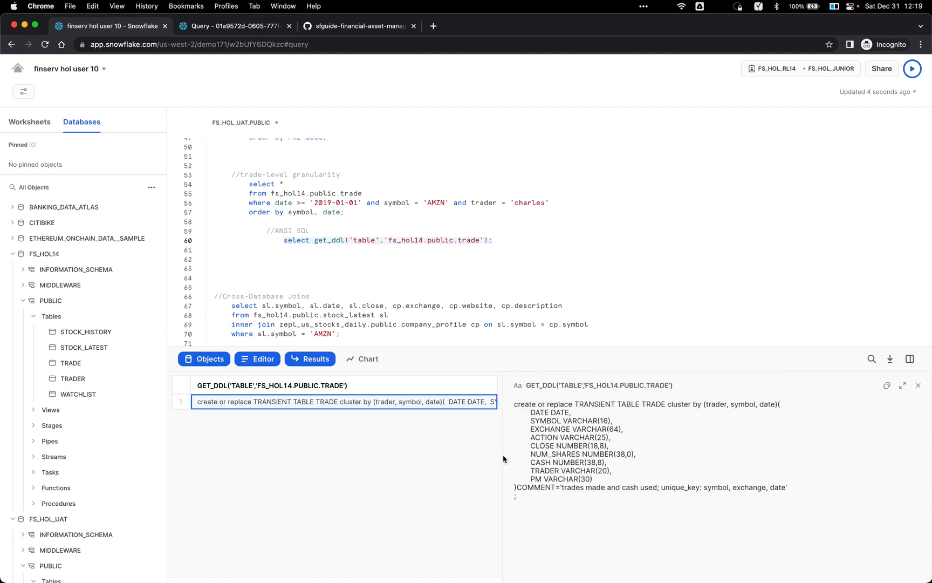
Step: Highlight TRANSIENT, TABLE and the trader cluster key in the DDL, then return to the editor
double_click(608, 404)
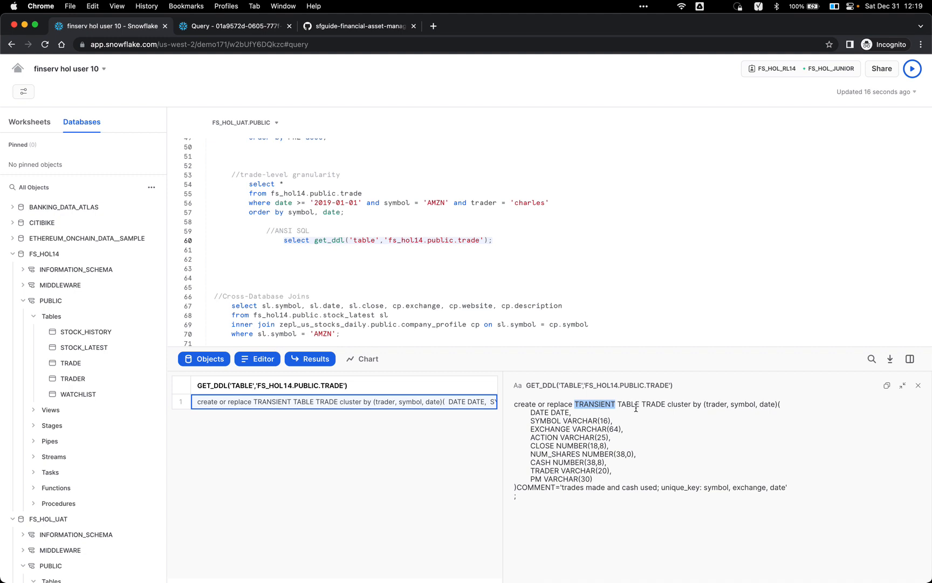
left_click(613, 406)
double_click(629, 402)
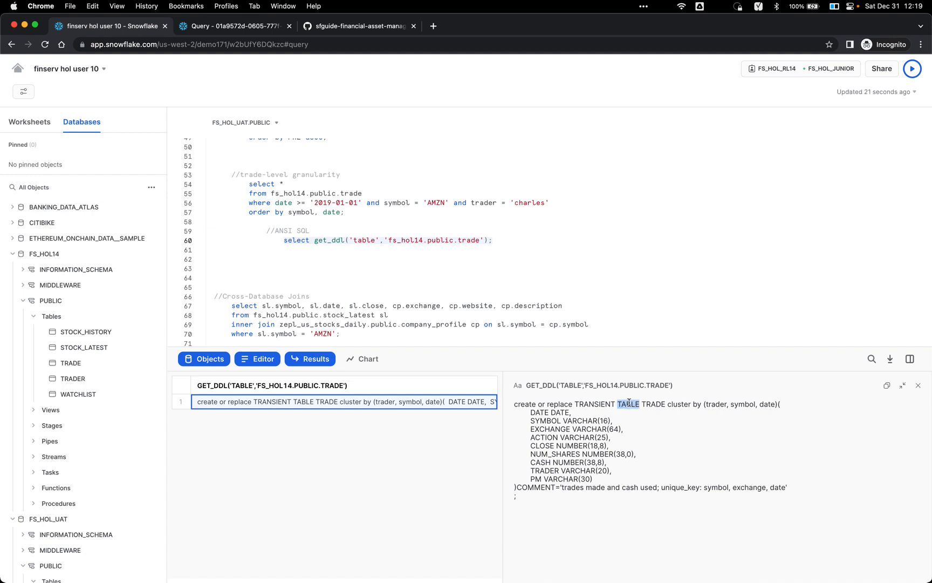
left_click(709, 404)
triple_click(712, 405)
left_click(716, 404)
double_click(717, 404)
double_click(707, 405)
left_click(422, 203)
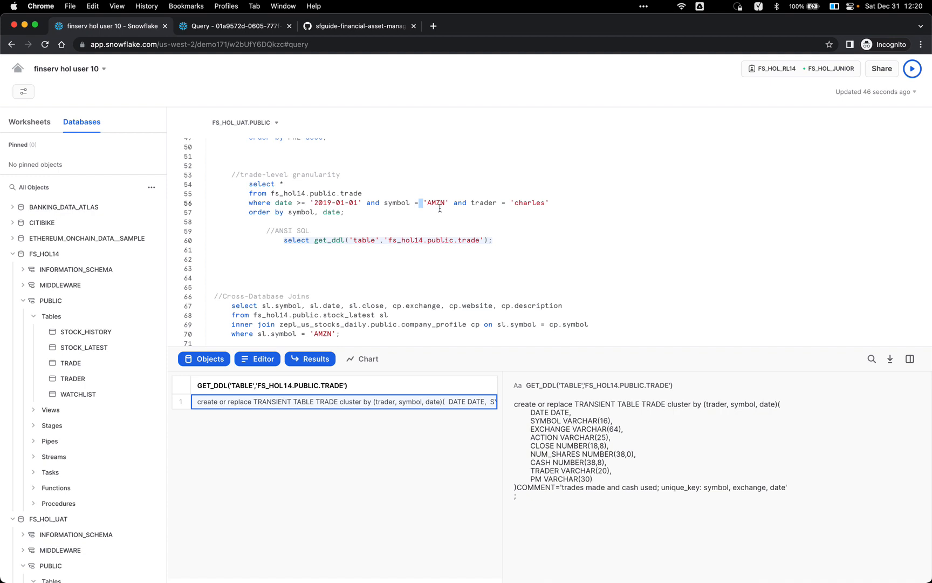
scroll(453, 212, "down", 2)
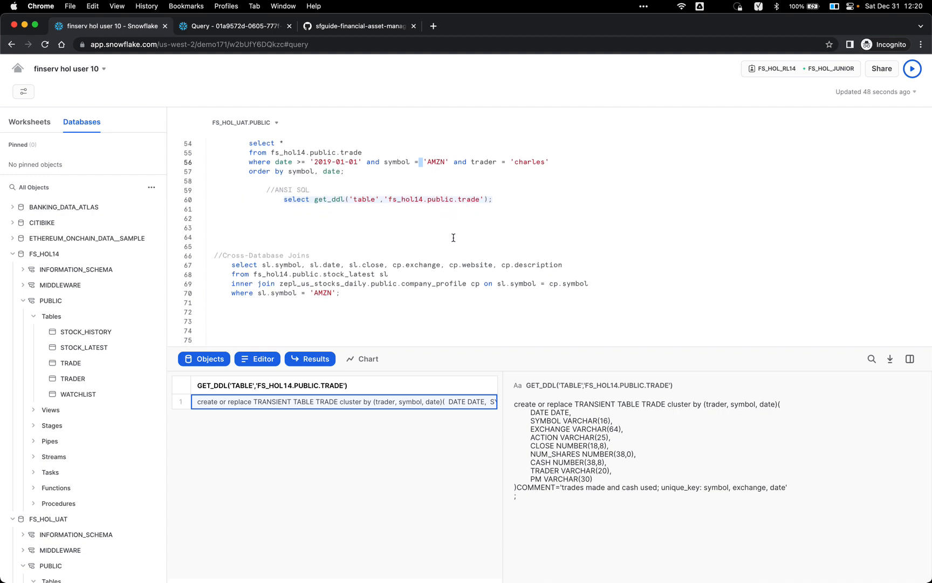
Step: Run the cross-database join, returning AMZN's 2022-11-04 close of 90.98 on Nasdaq Global Select
left_click(424, 277)
key("super+Return")
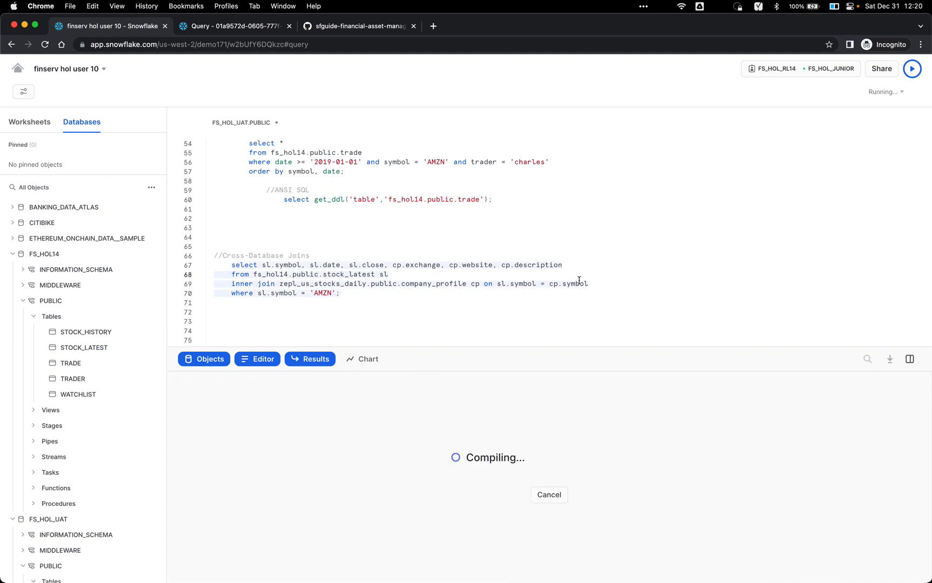
left_click_drag(554, 349, 553, 312)
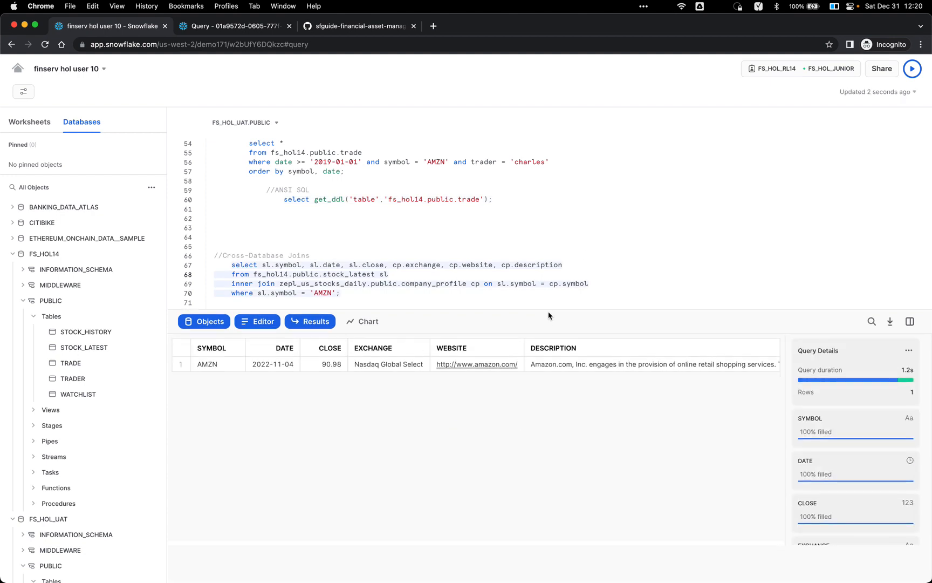
scroll(495, 291, "down", 2)
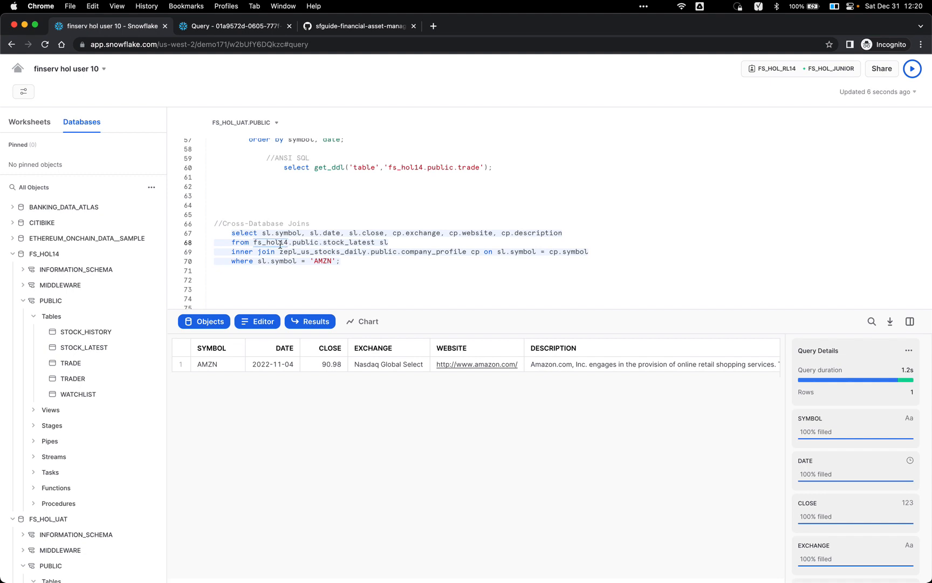
mouse_move(85, 257)
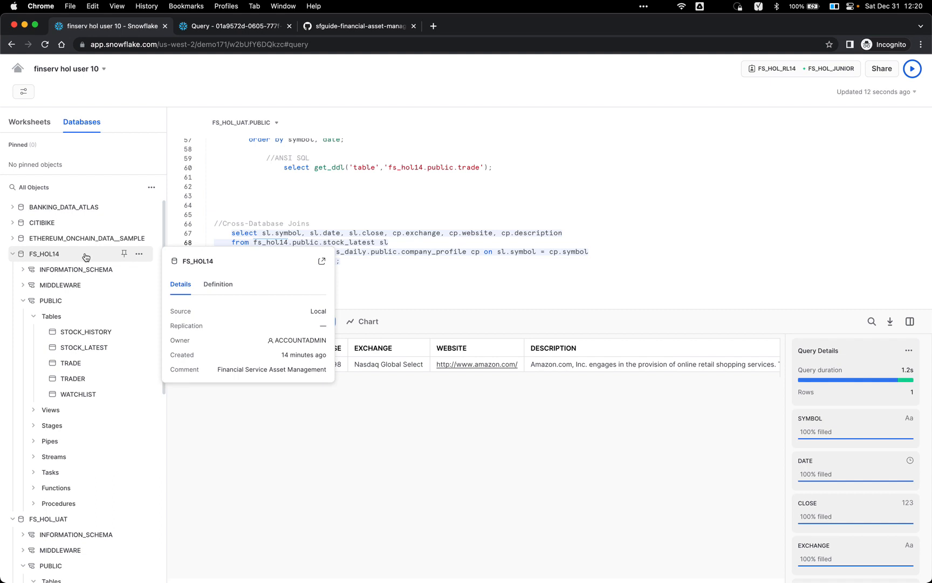
Step: Select zepl_us_stocks_daily in the query and expand that shared database in the Databases tree
double_click(301, 251)
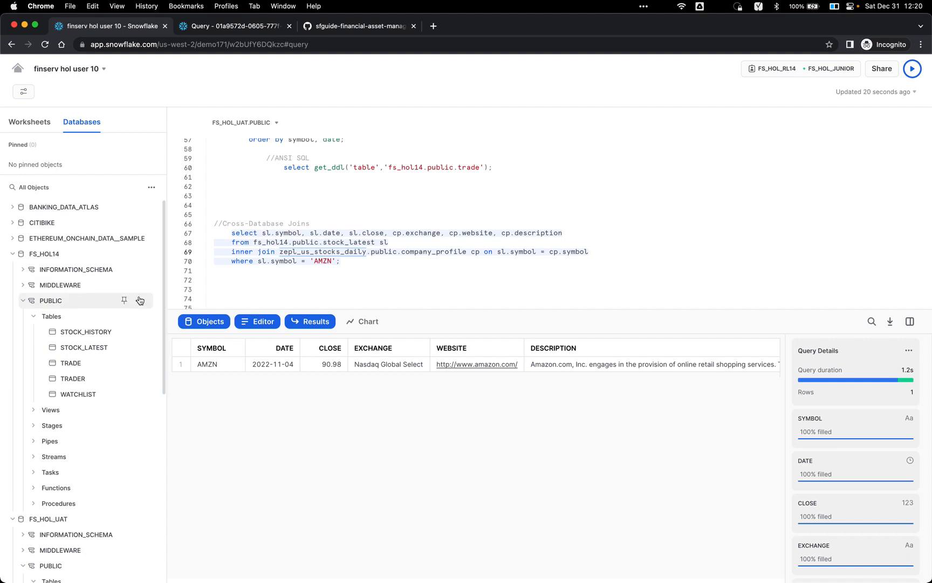
scroll(103, 289, "down", 4)
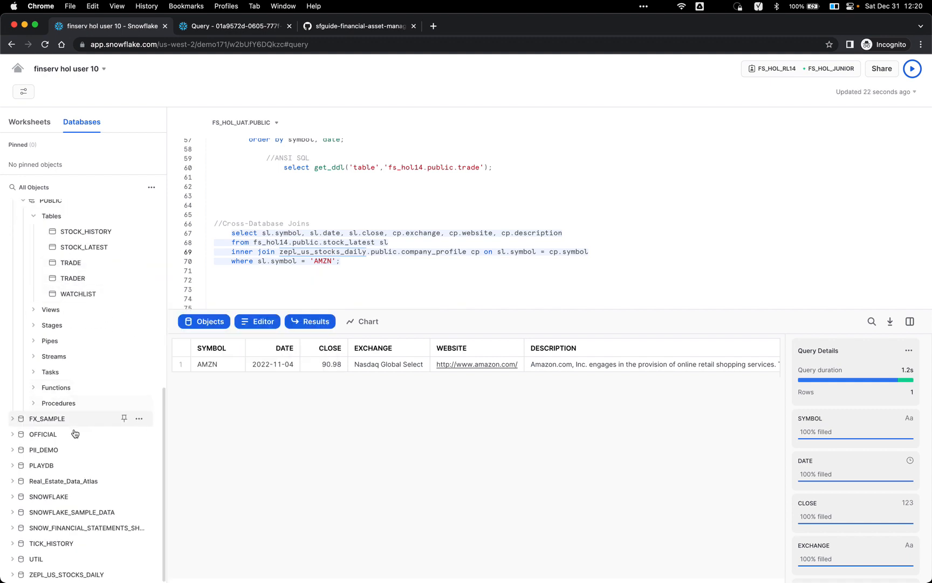
mouse_move(56, 574)
scroll(56, 574, "down", 2)
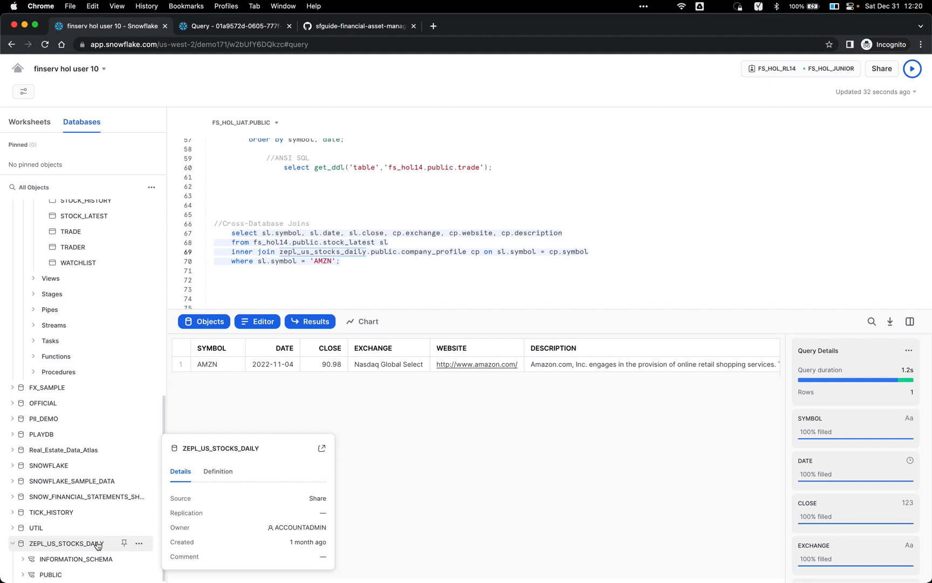
scroll(409, 272, "down", 2)
scroll(409, 272, "down", 3)
Step: Run the SBUX stock history query on lines 77-80, newest dates first
left_click(409, 272)
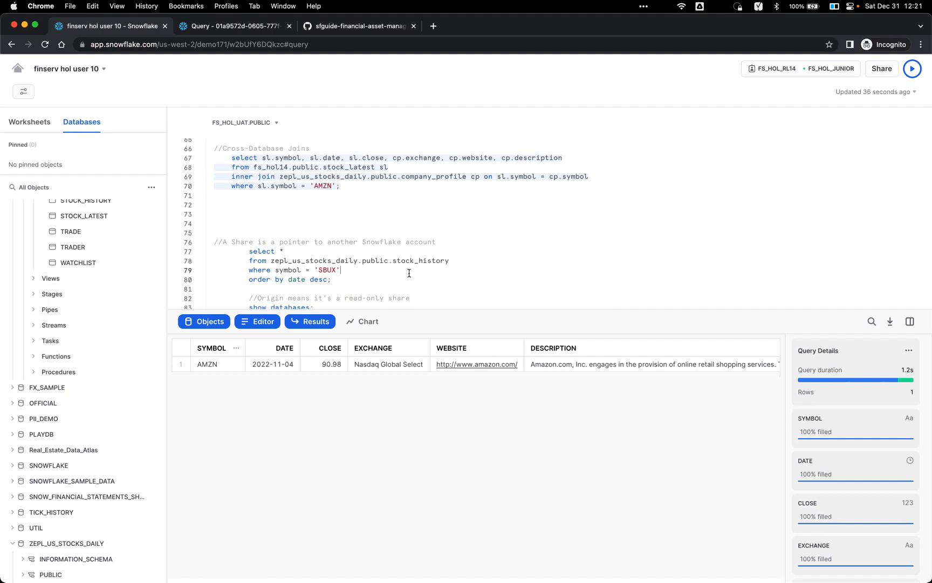
scroll(409, 273, "down", 2)
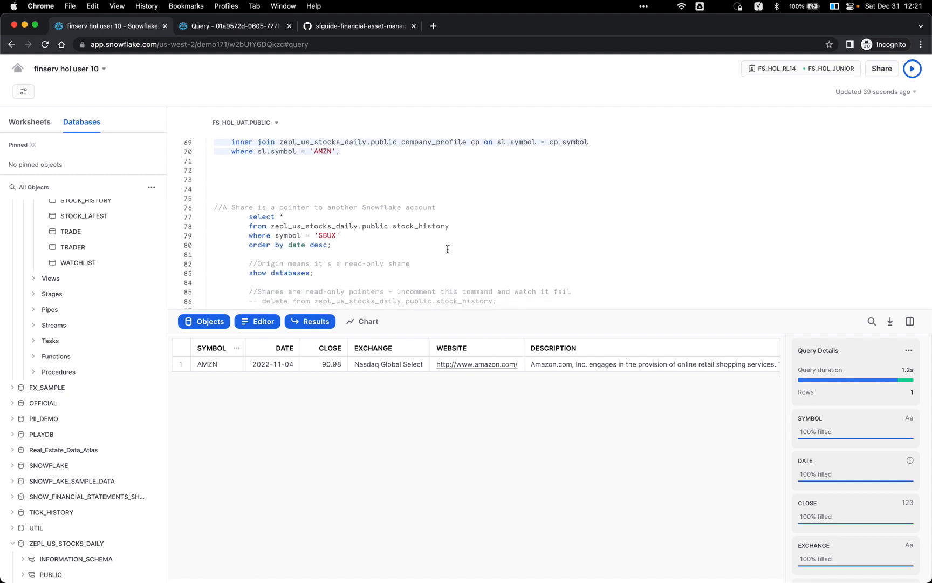
scroll(448, 249, "down", 2)
left_click(402, 229)
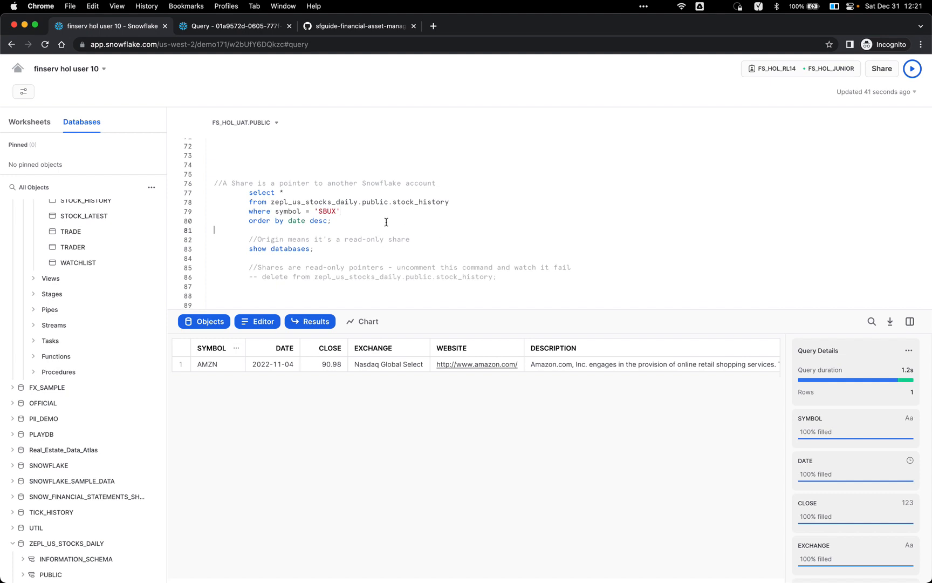
key("super+Return")
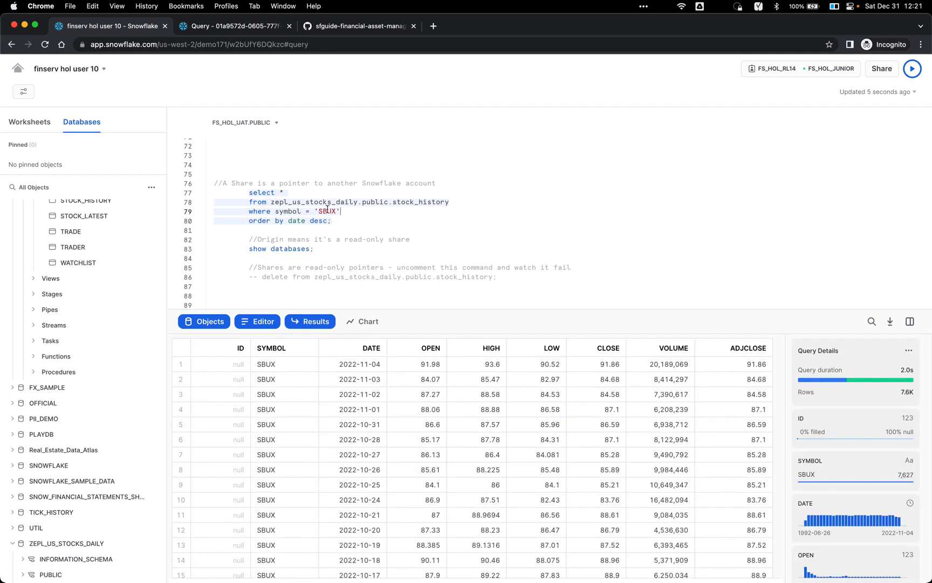
left_click(323, 248)
key("super+Return")
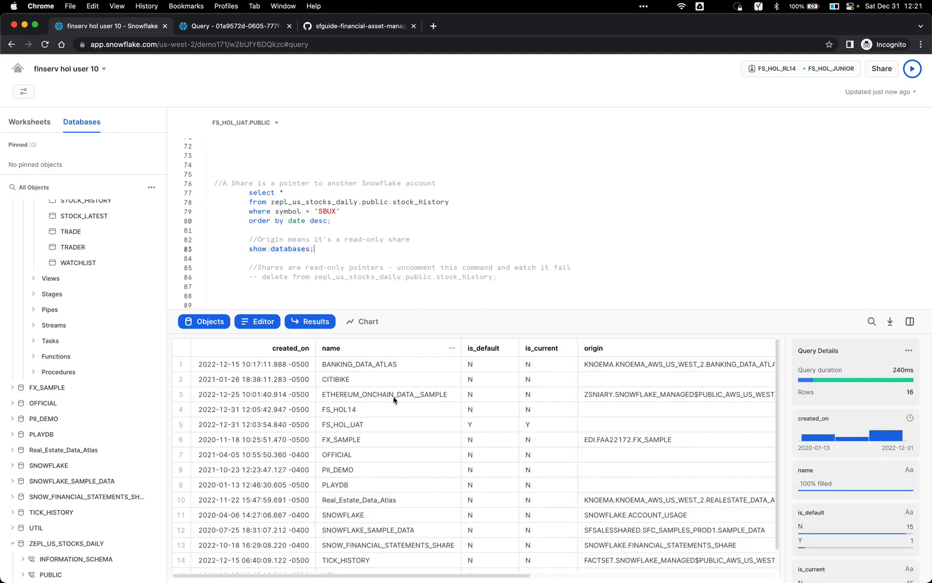
scroll(394, 399, "down", 3)
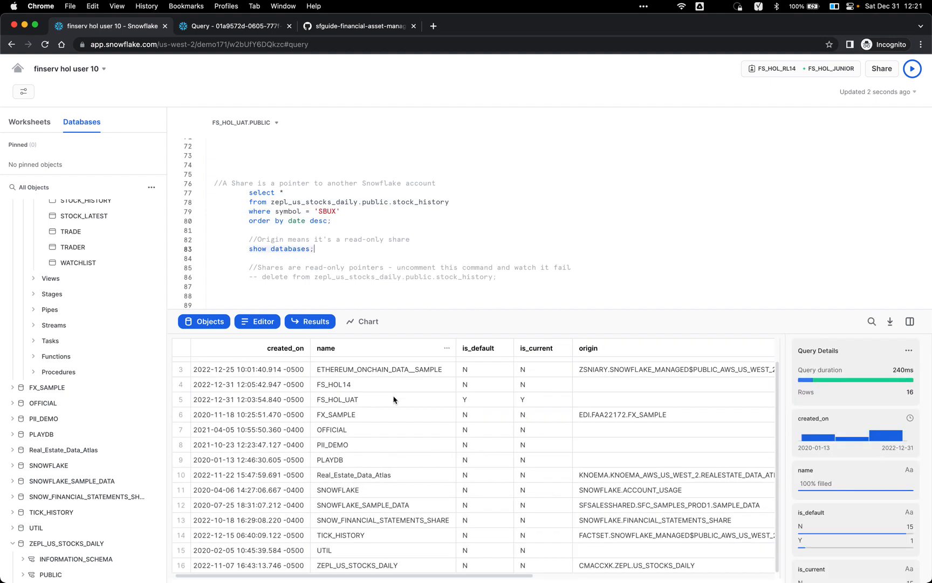
left_click(348, 564)
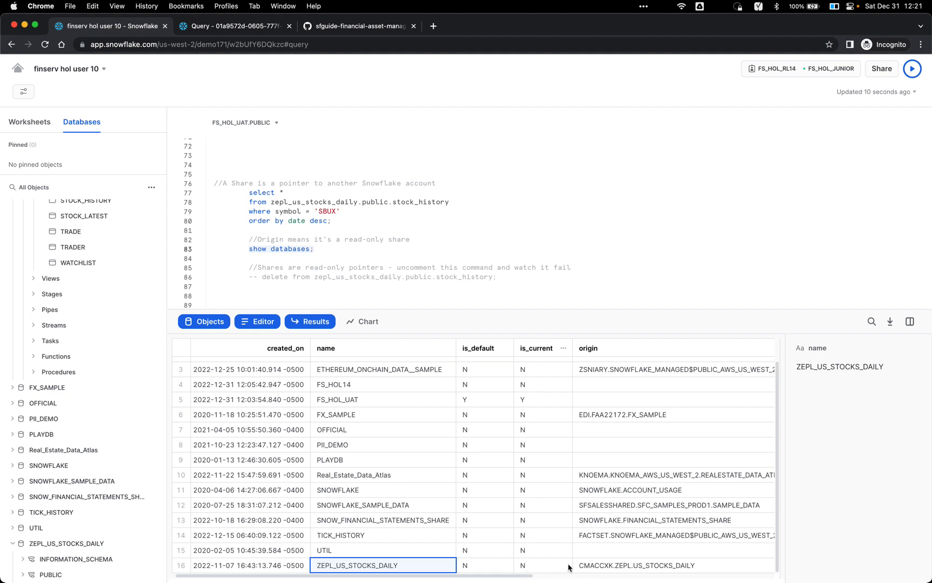
left_click(598, 568)
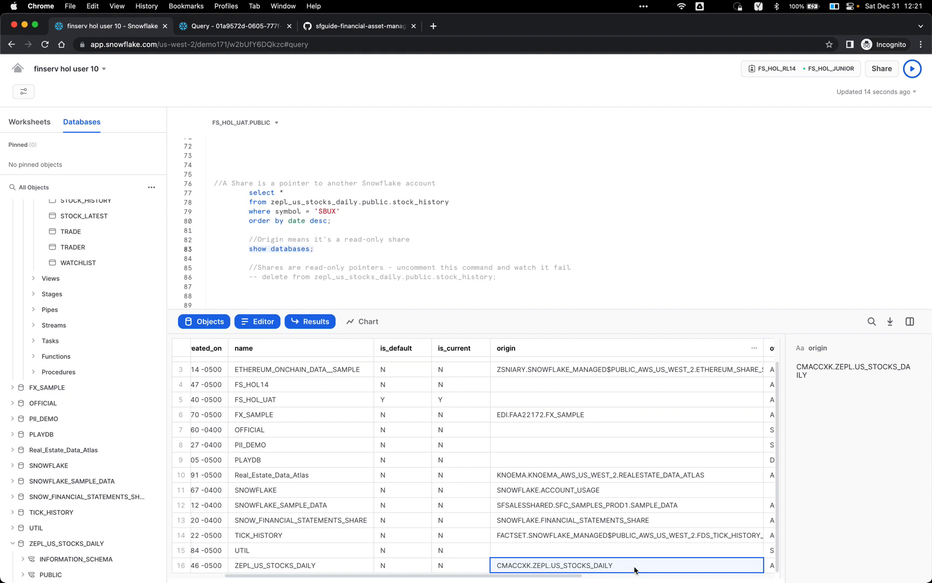
scroll(642, 531, "left", 3)
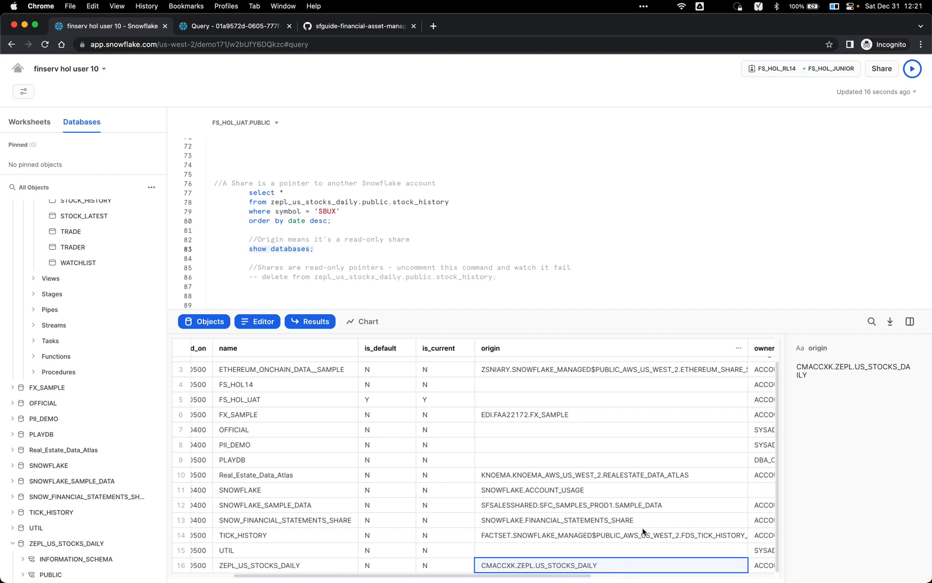
scroll(644, 532, "left", 2)
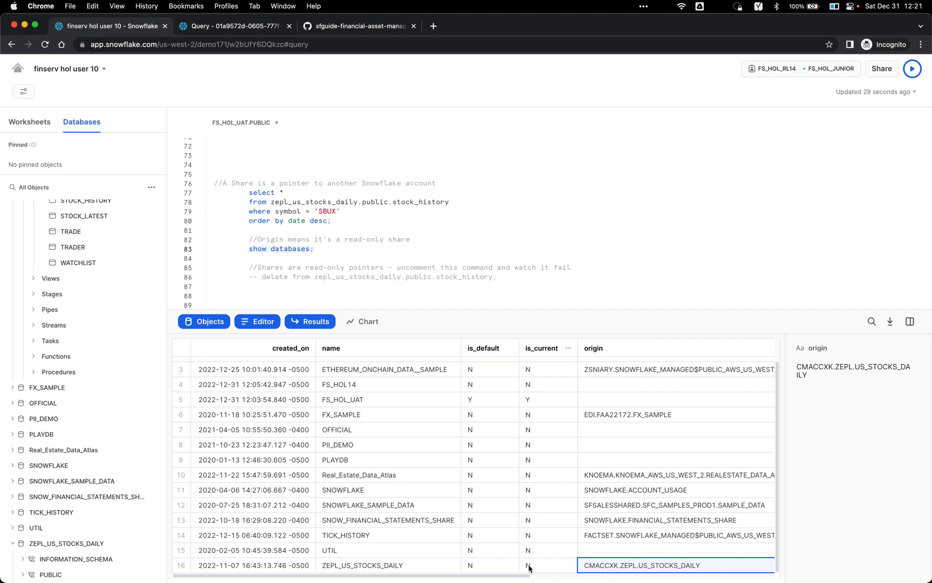
scroll(388, 247, "down", 3)
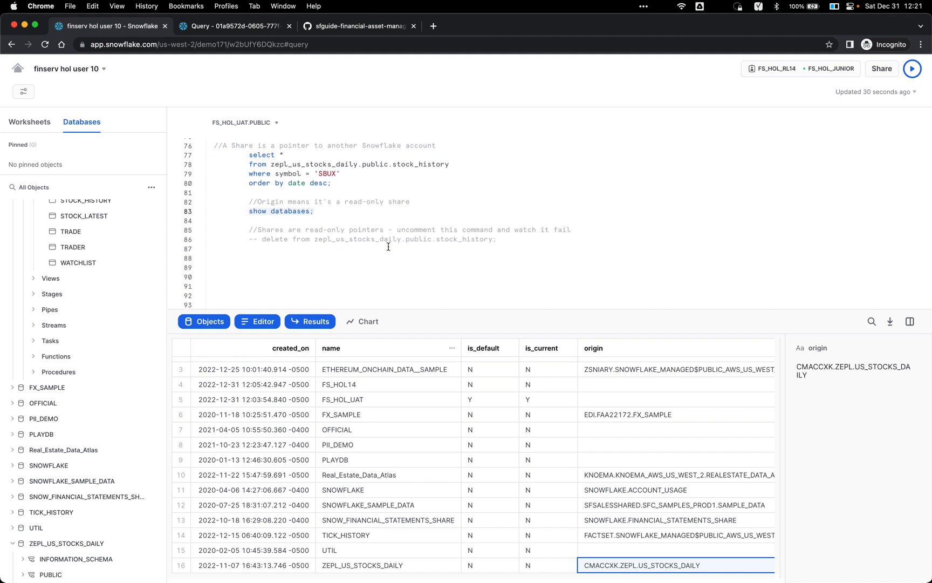
left_click(395, 221)
scroll(395, 222, "down", 1)
scroll(395, 222, "up", 1)
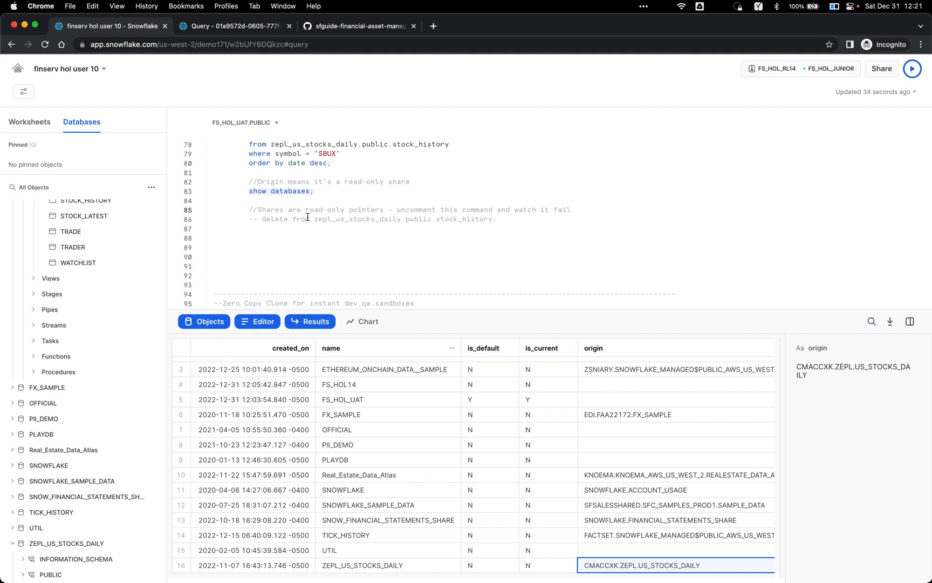
Step: Uncomment and run the delete on shared stock_history, hit the insufficient-privileges error, and re-comment it
left_click(262, 220)
key("super+slash")
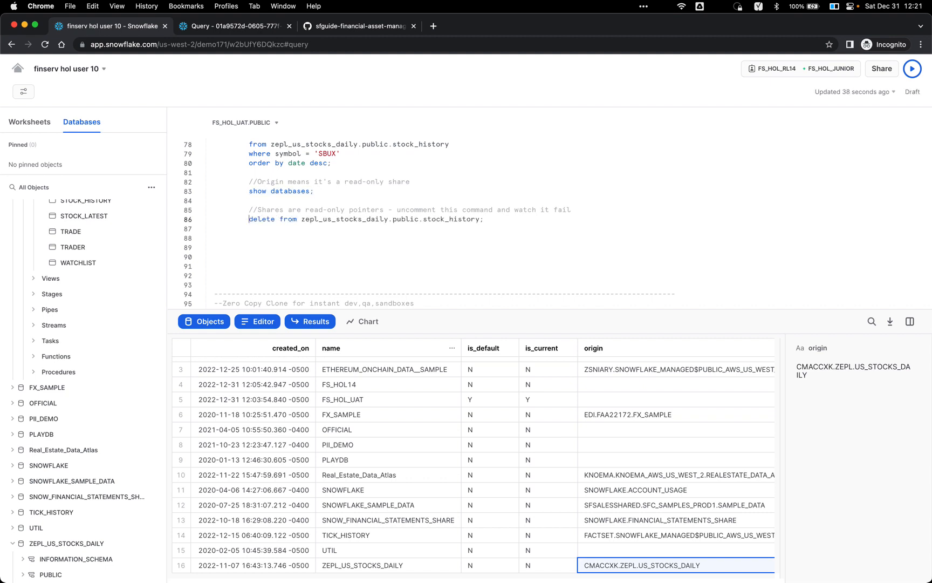
key("super+Return")
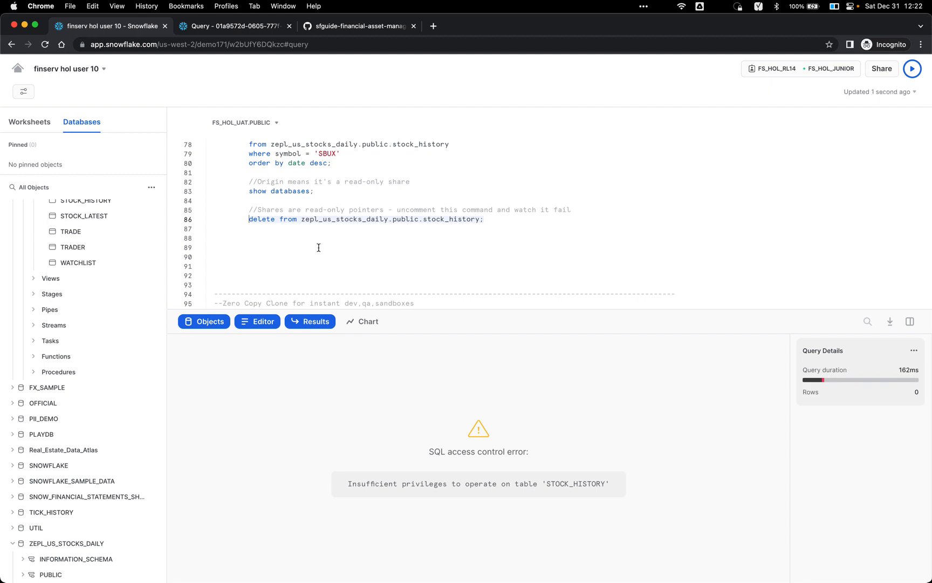
key("super+slash")
Step: Highlight the shared zepl_us_stocks_daily database name in the delete statement
scroll(319, 247, "down", 3)
scroll(346, 192, "down", 1)
scroll(346, 193, "up", 3)
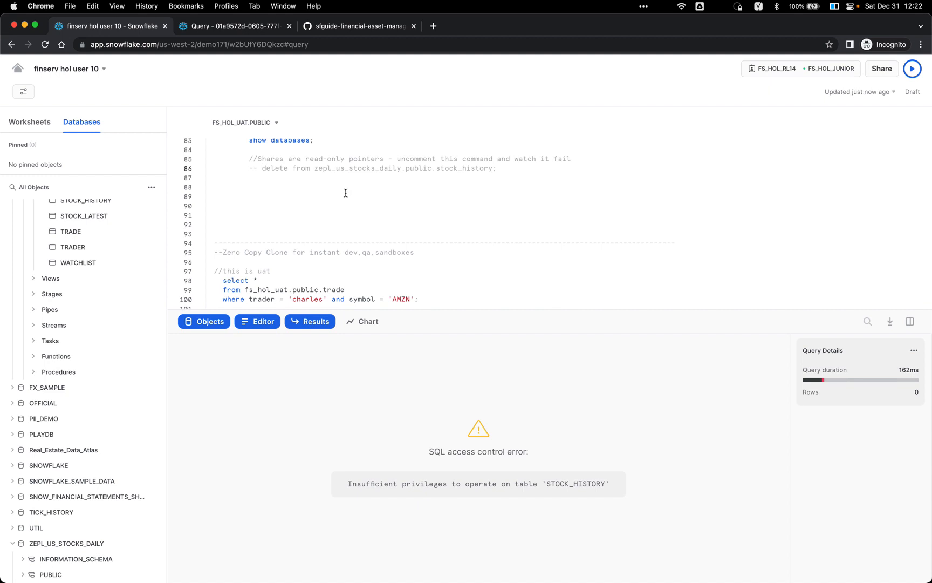
scroll(346, 193, "up", 1)
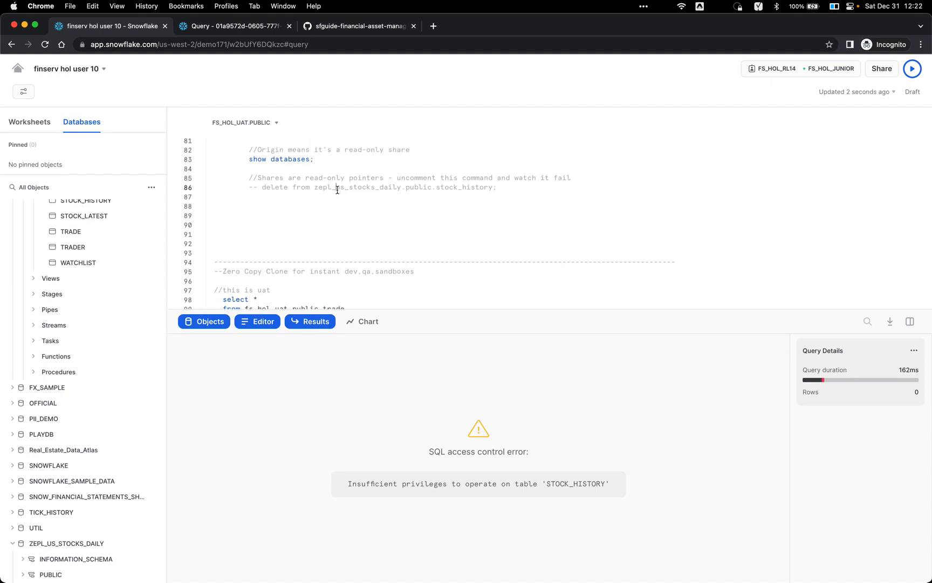
double_click(337, 187)
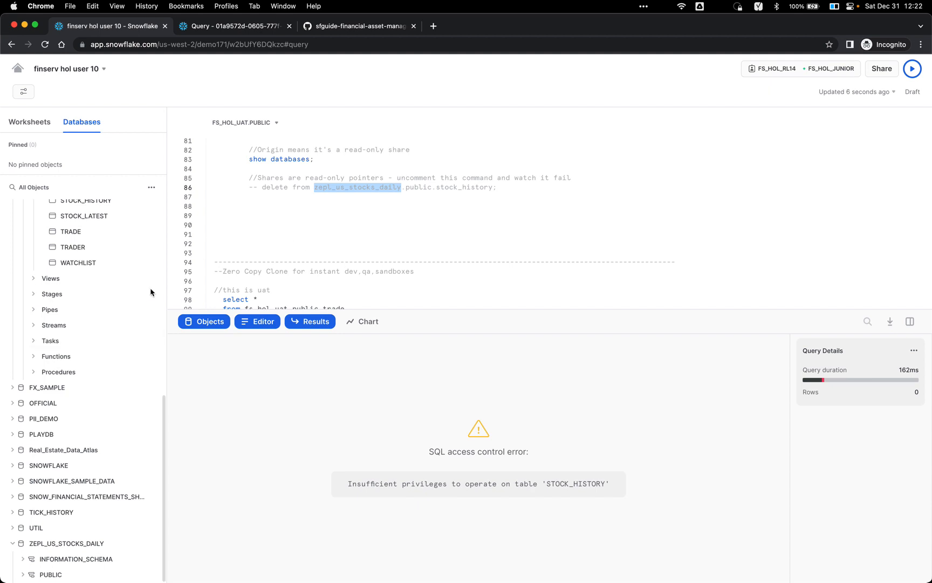
scroll(326, 200, "down", 3)
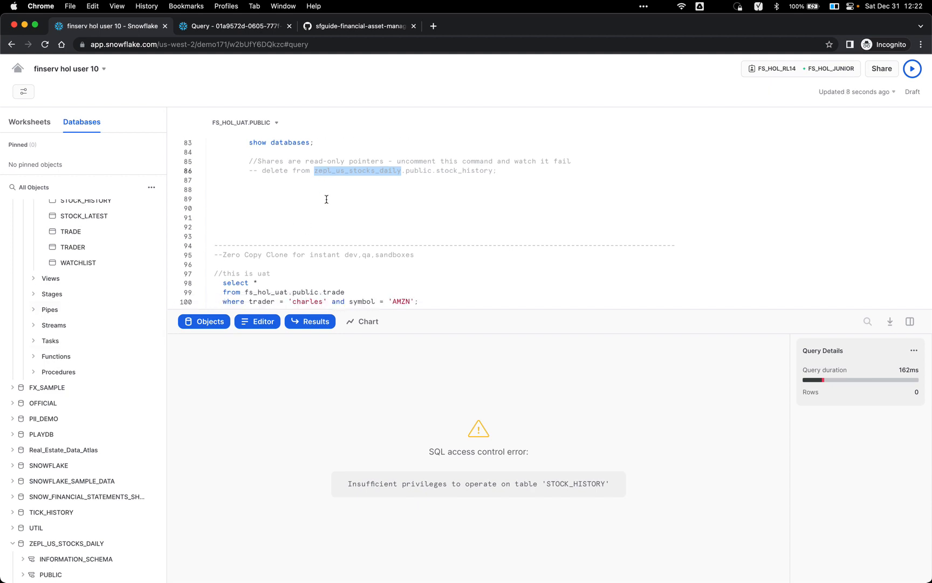
scroll(343, 246, "down", 2)
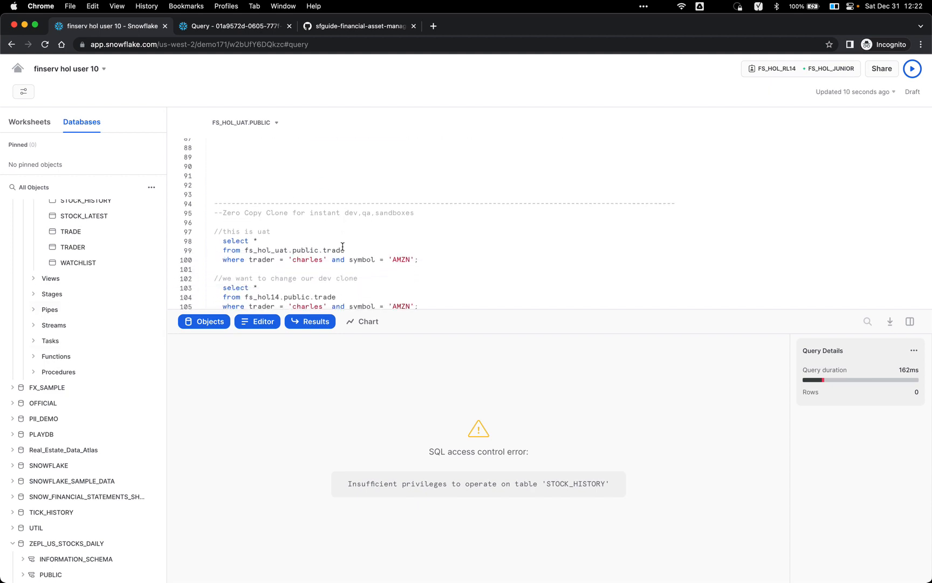
scroll(342, 246, "up", 6)
scroll(342, 246, "up", 1)
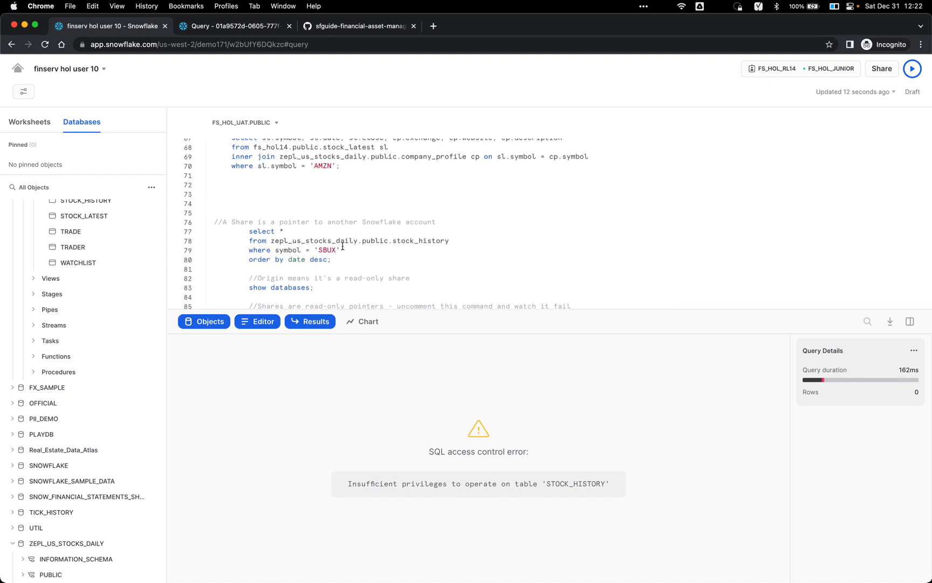
scroll(437, 239, "up", 15)
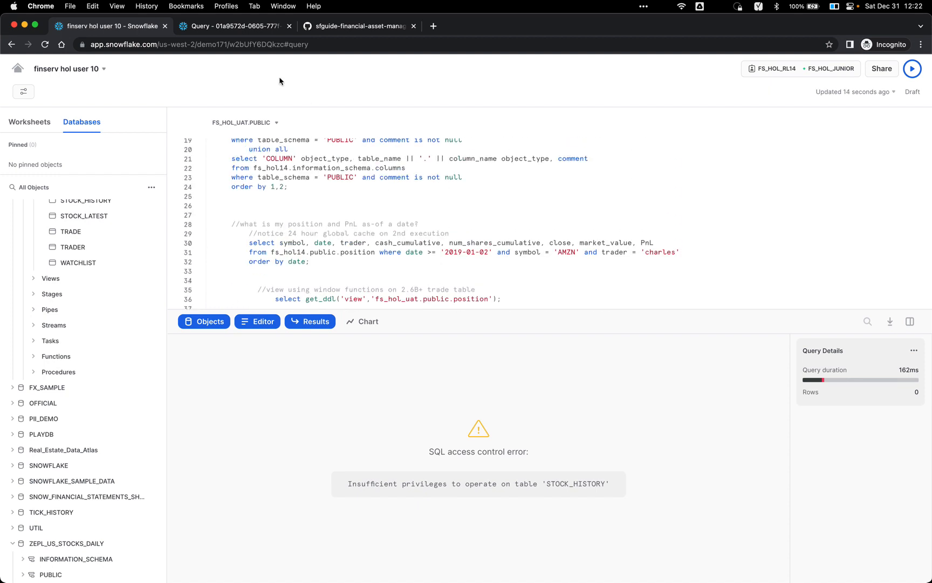
key("super+grave")
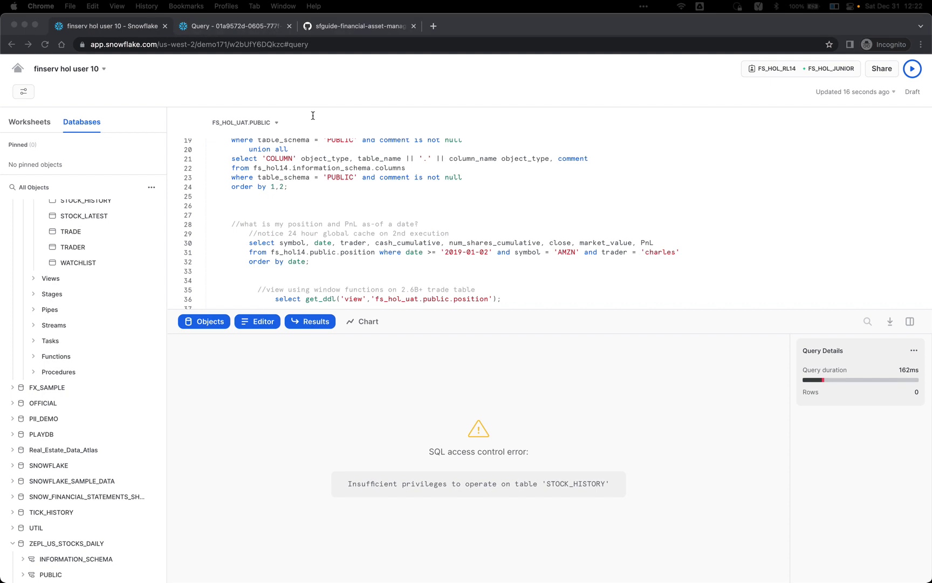
Step: In the admin window, refresh Query History to list 618 queries, led by the failed delete
left_click(409, 154)
key("super+grave")
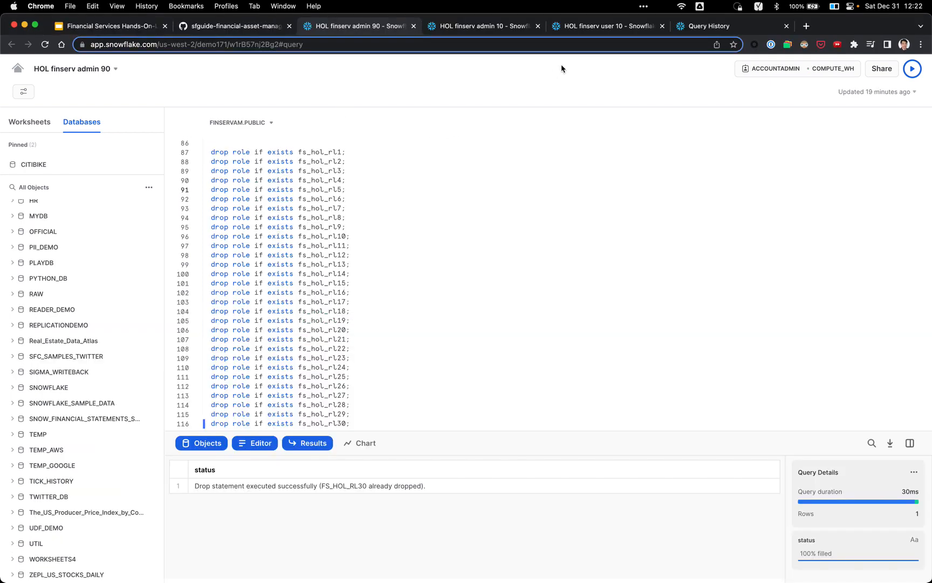
left_click(701, 27)
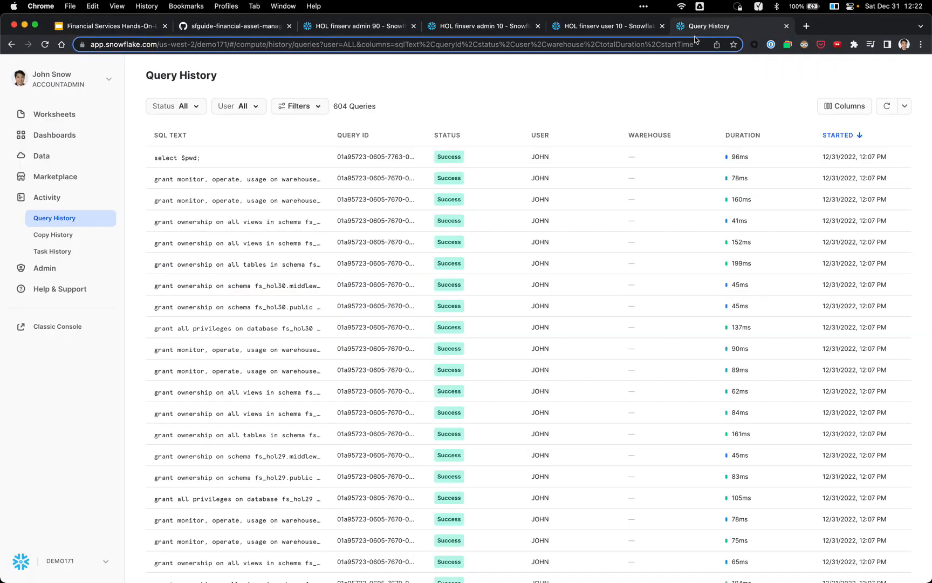
left_click(887, 106)
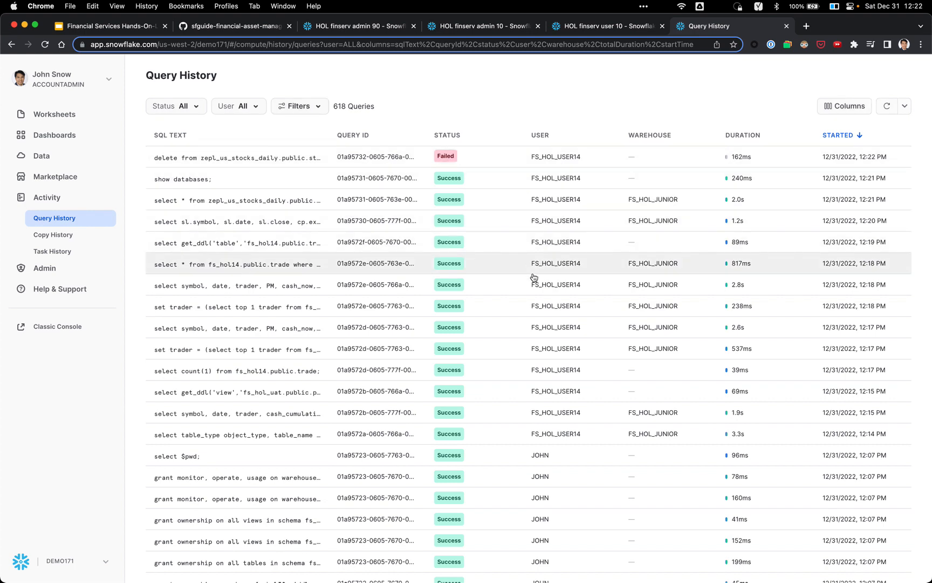
mouse_move(537, 437)
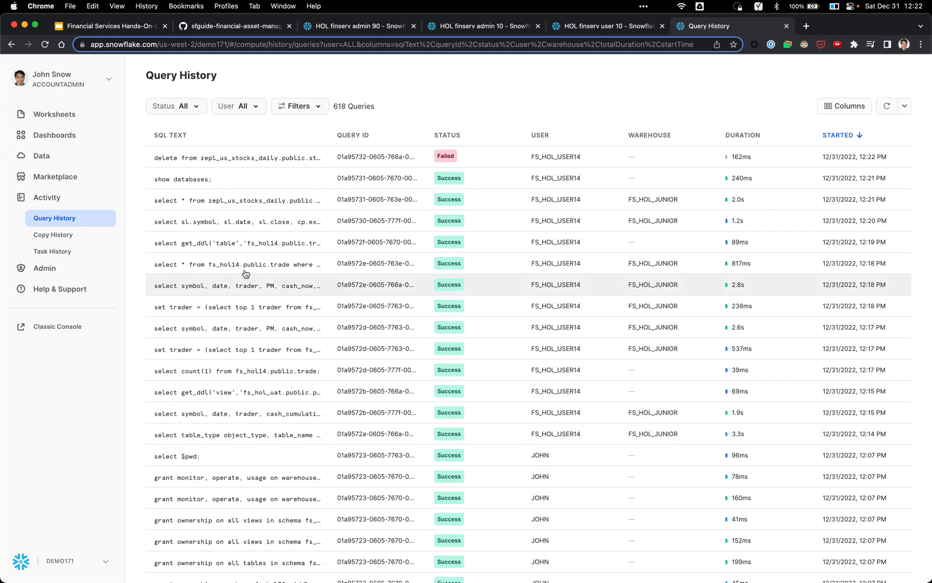
mouse_move(248, 259)
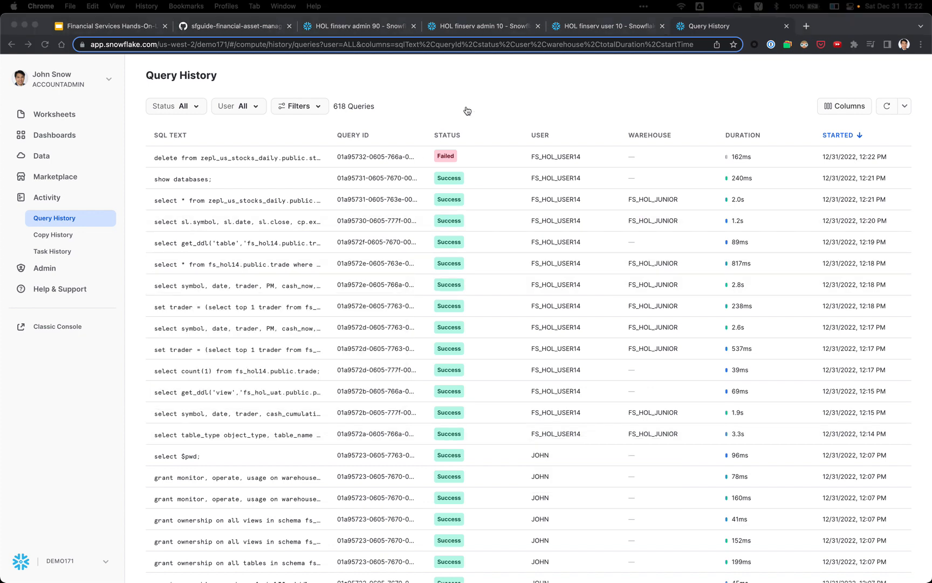
Step: Return to the worksheet and place the caret in the 'what is my position and PnL as-of a date' query on line 30
key("super+grave")
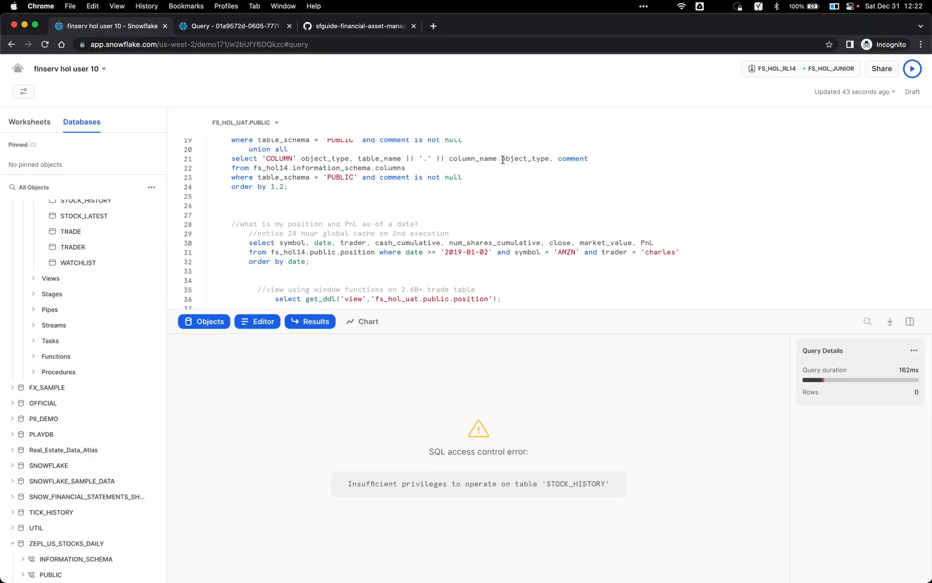
scroll(486, 189, "up", 2)
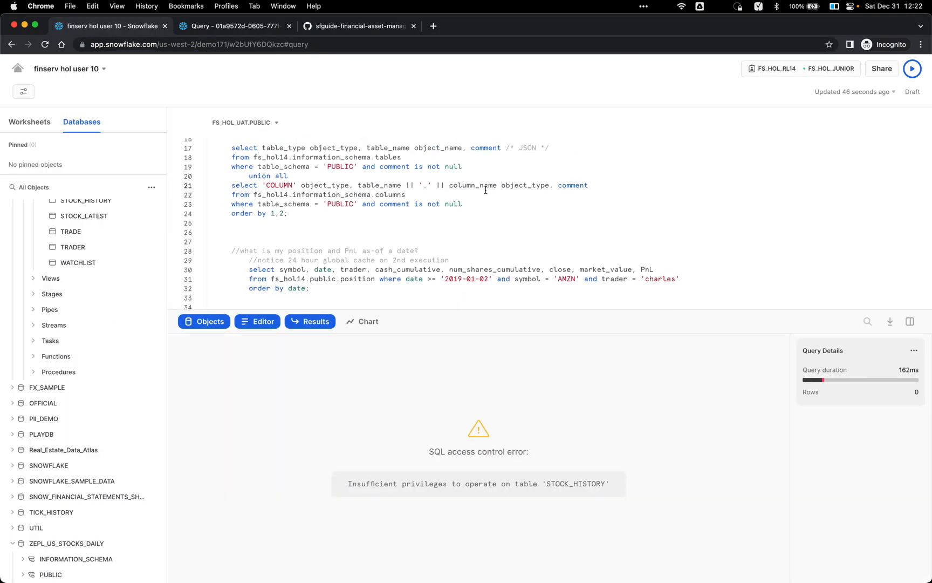
scroll(466, 185, "up", 2)
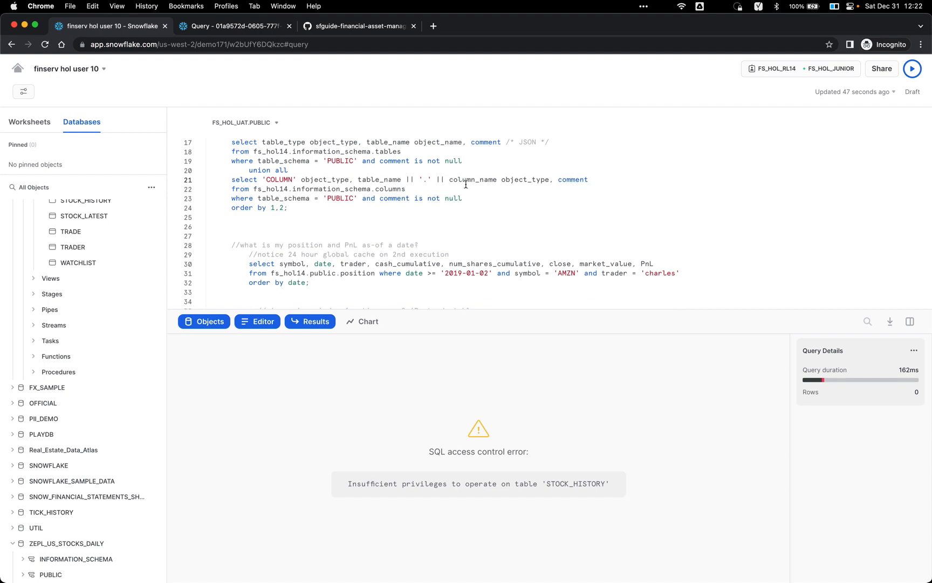
scroll(432, 194, "up", 1)
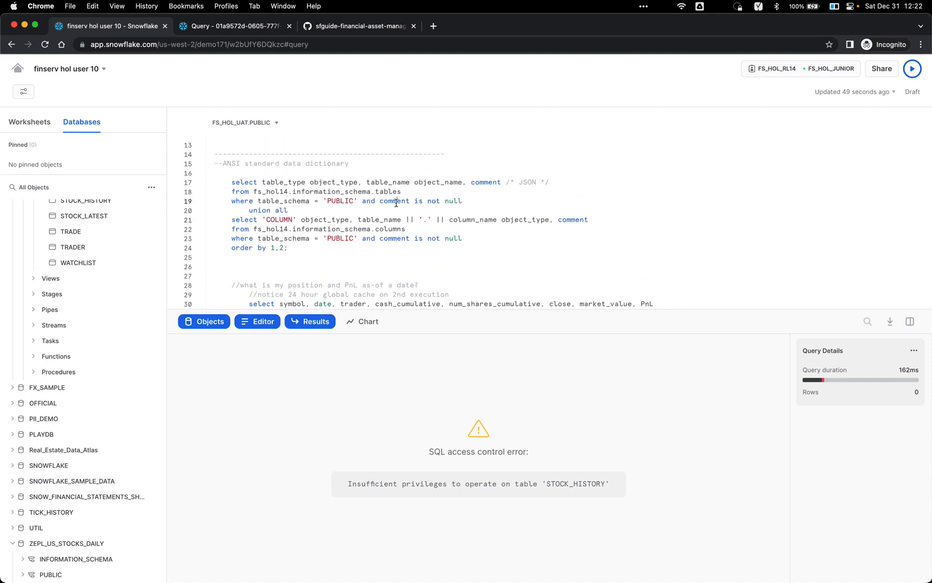
scroll(397, 202, "down", 6)
double_click(367, 211)
scroll(366, 212, "down", 6)
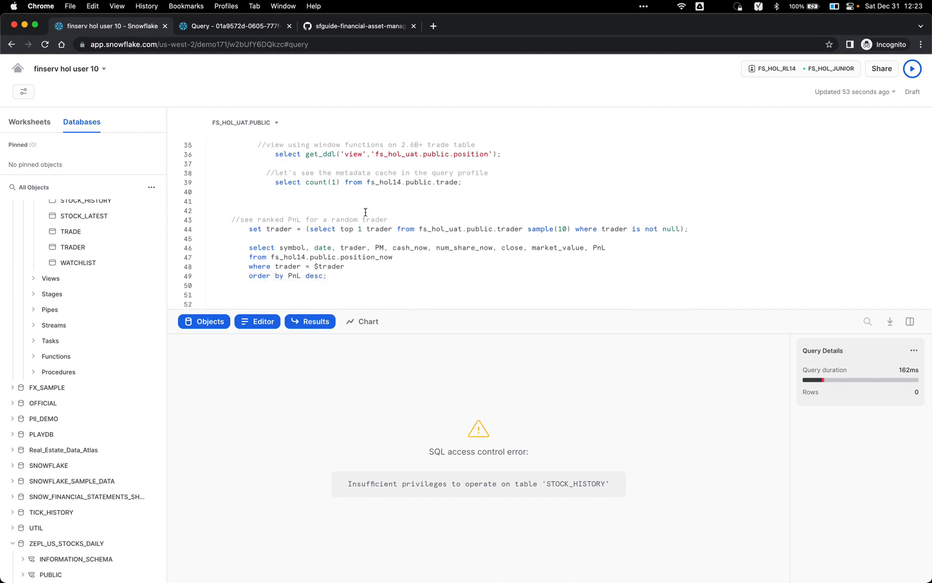
scroll(365, 215, "down", 6)
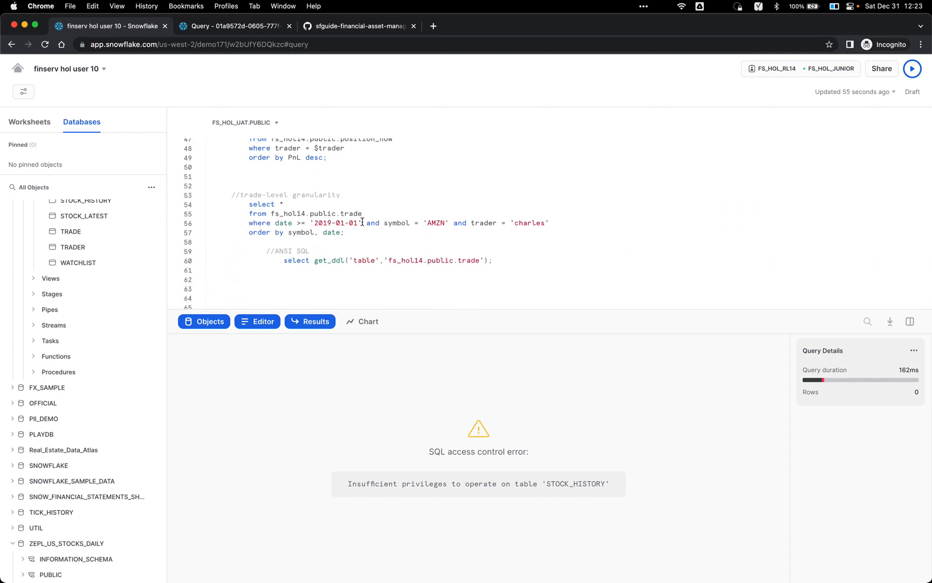
scroll(362, 221, "down", 10)
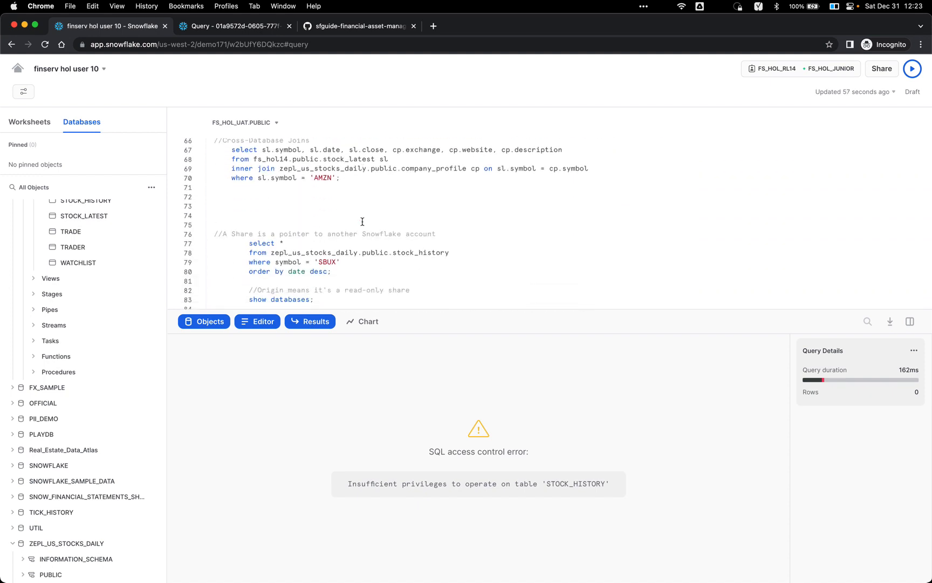
scroll(372, 189, "down", 13)
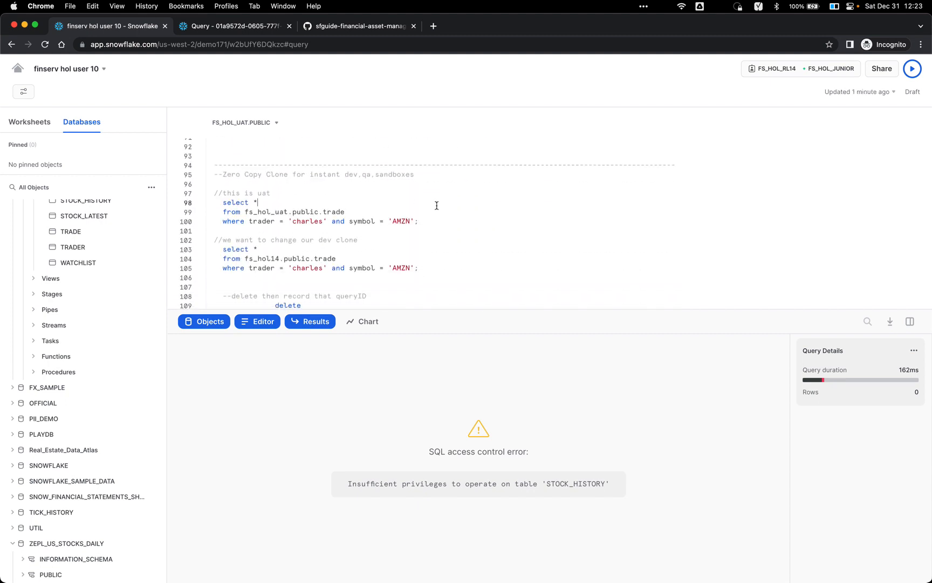
scroll(436, 206, "up", 2)
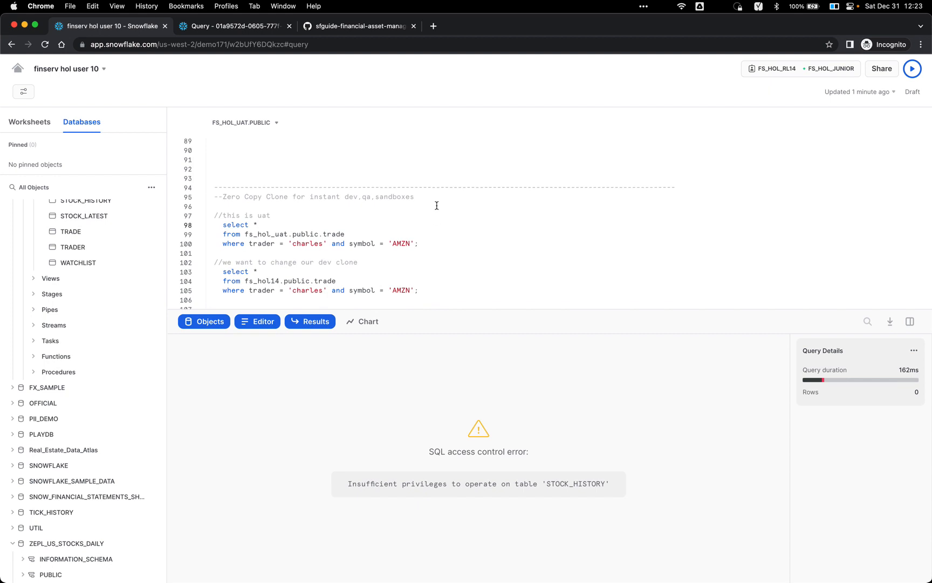
scroll(474, 211, "up", 16)
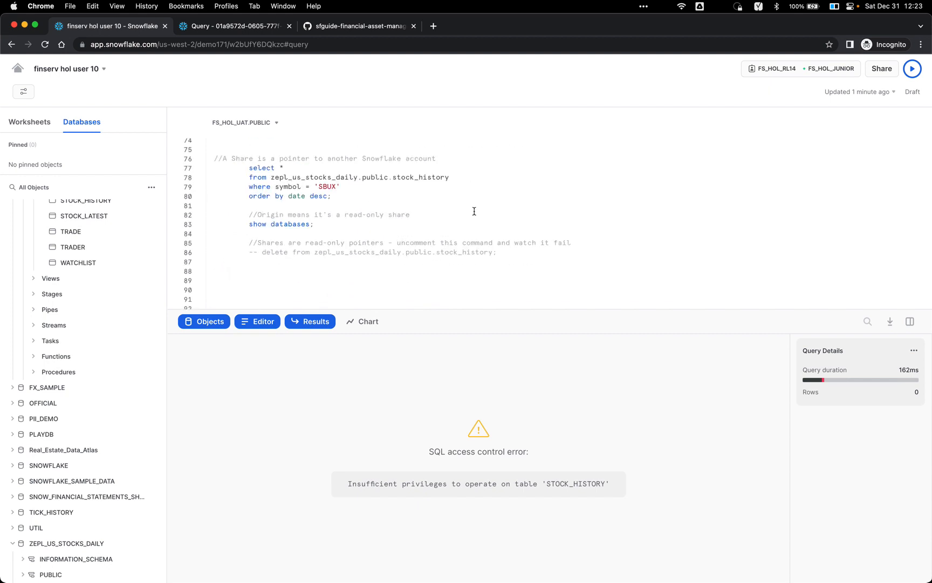
scroll(474, 210, "up", 8)
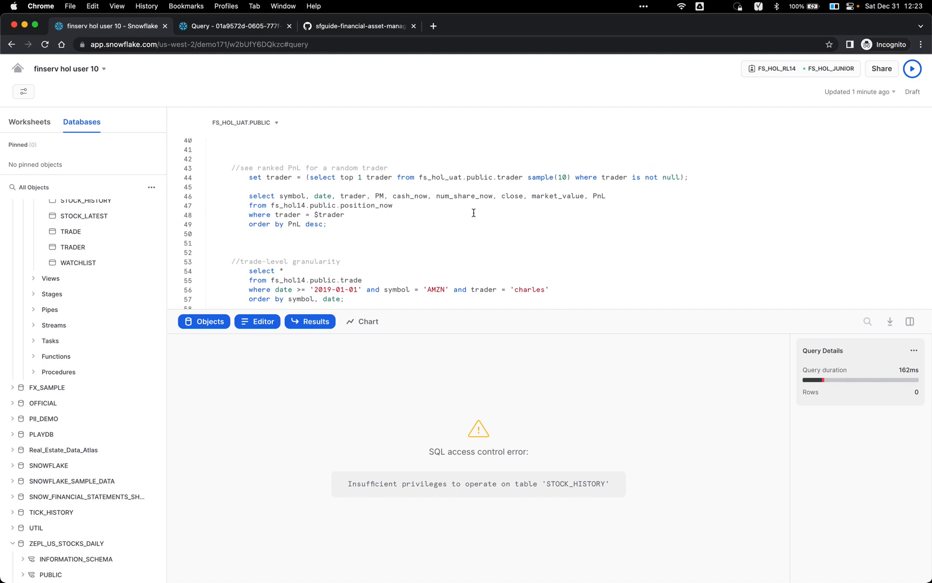
scroll(474, 213, "down", 2)
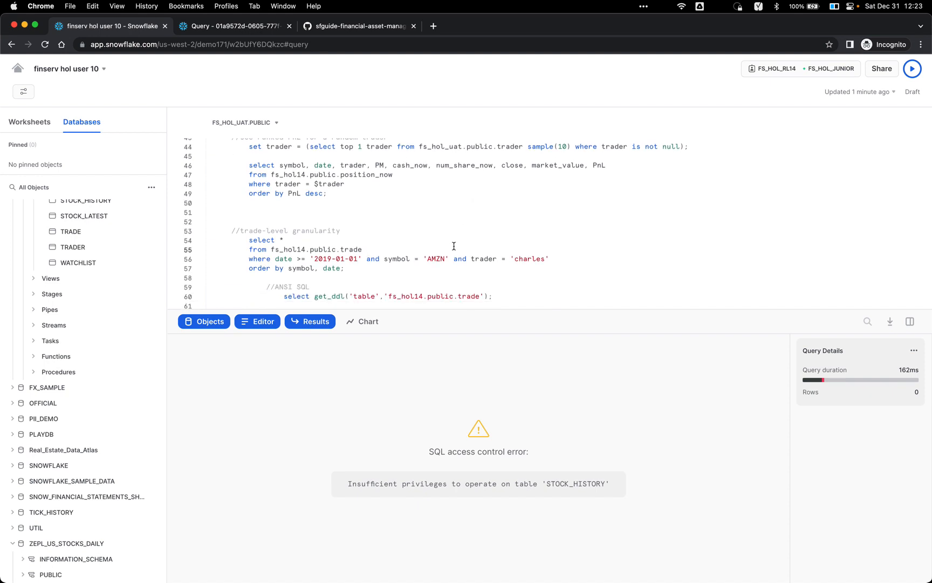
scroll(454, 246, "up", 10)
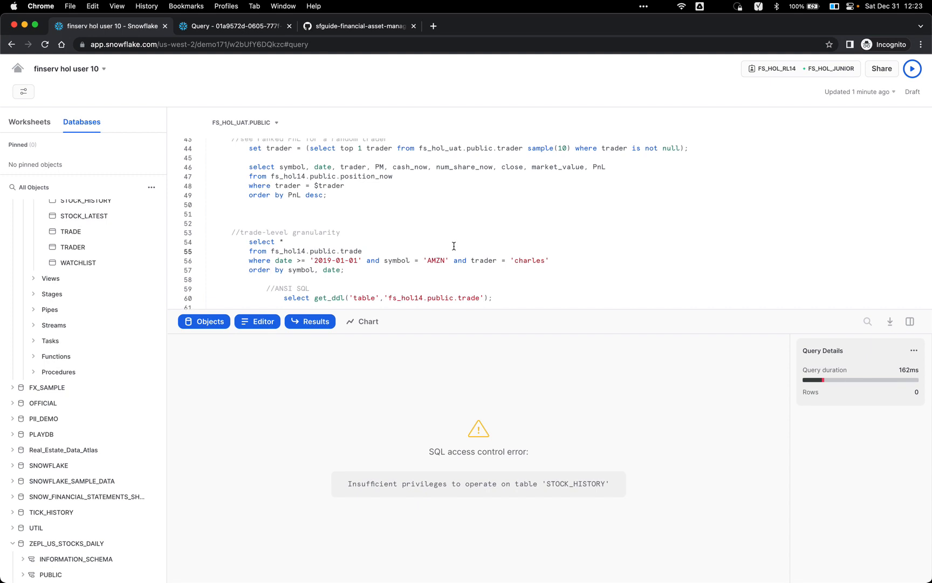
scroll(452, 214, "up", 1)
left_click(452, 215)
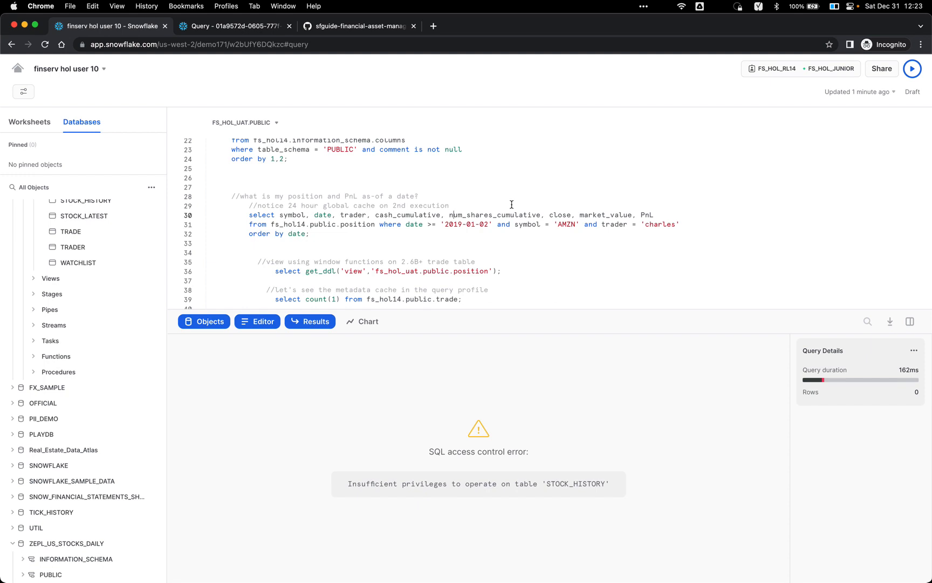
Step: Run the AMZN position-and-PnL query (936 rows) and open its query profile
key("super+Return")
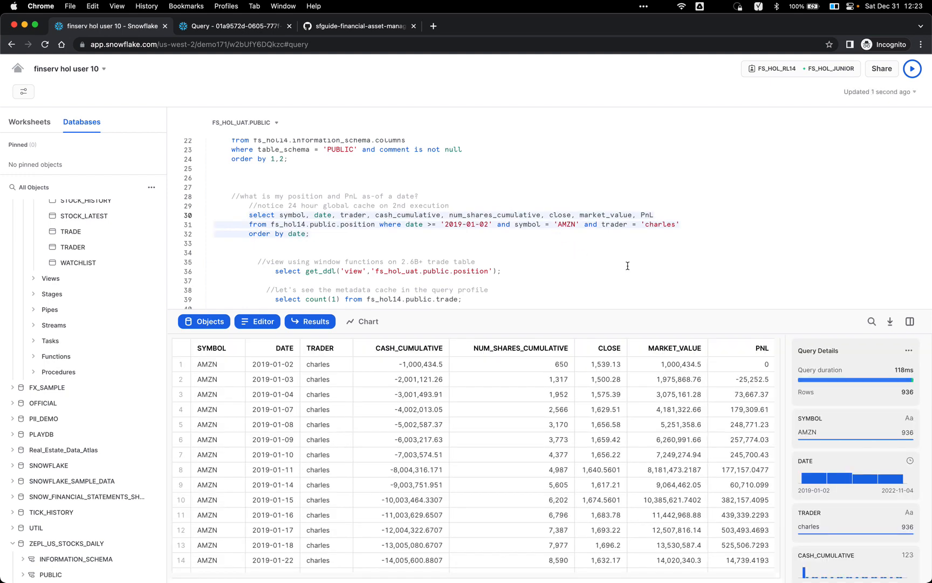
left_click(902, 352)
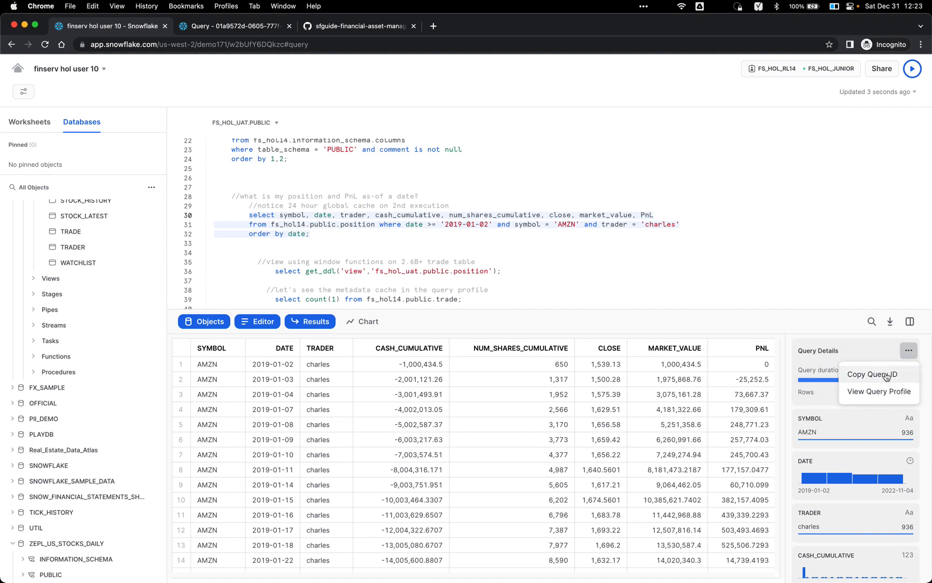
left_click(877, 389)
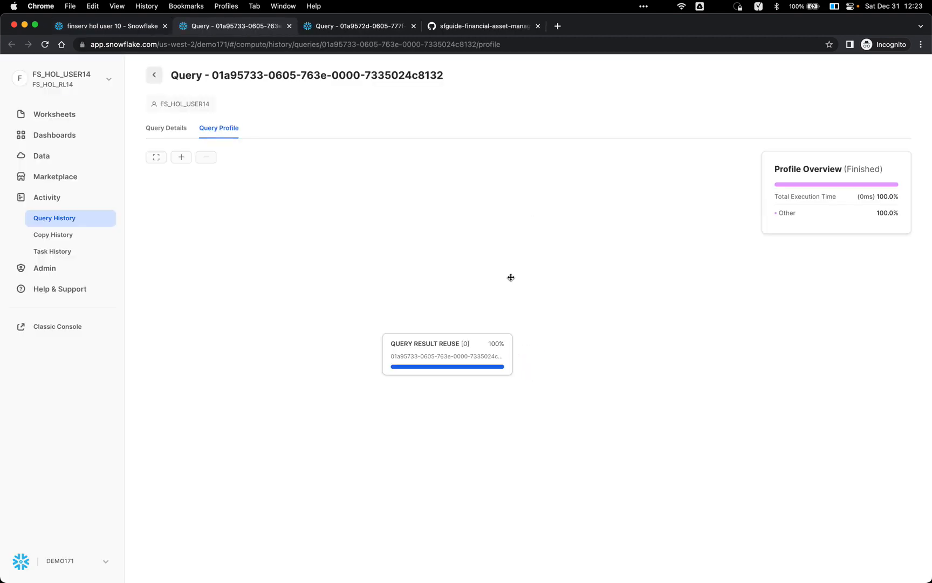
Step: Highlight the word position in the query, then go back to the profile showing Query Result Reuse
left_click(137, 26)
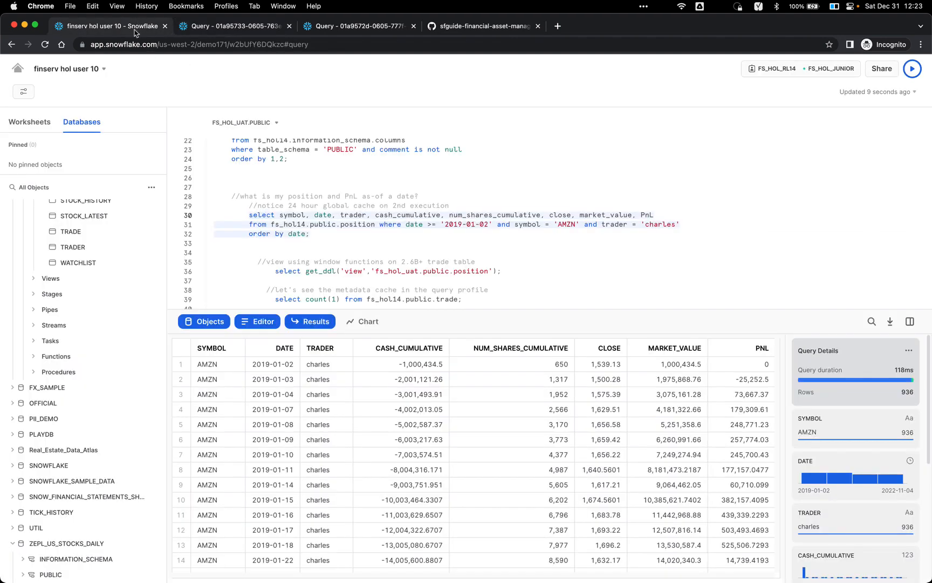
left_click(353, 234)
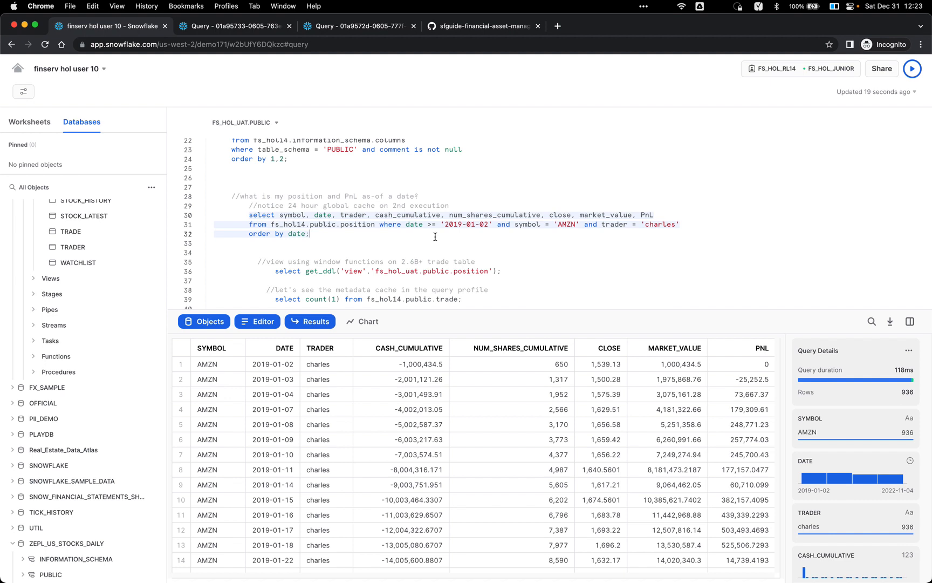
mouse_move(899, 376)
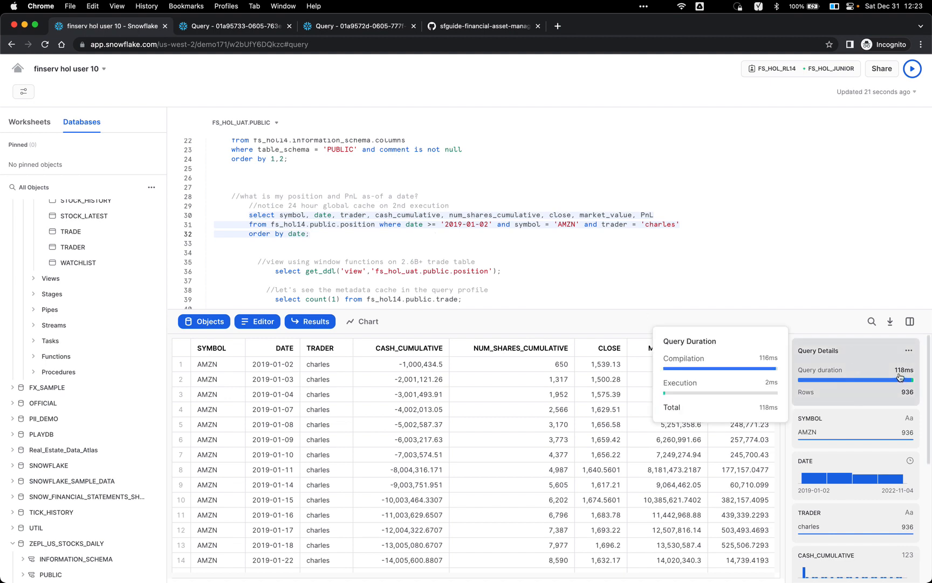
triple_click(362, 224)
double_click(362, 224)
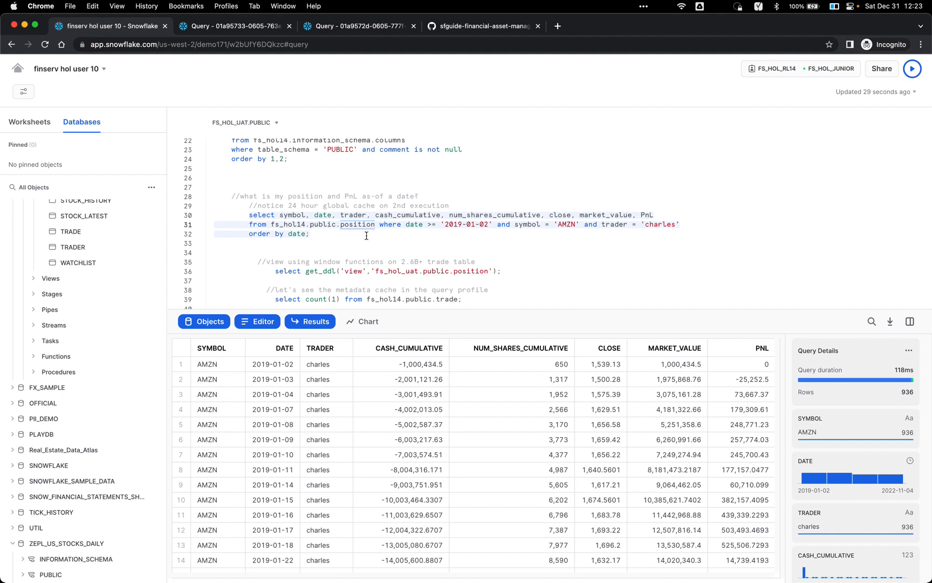
left_click(259, 27)
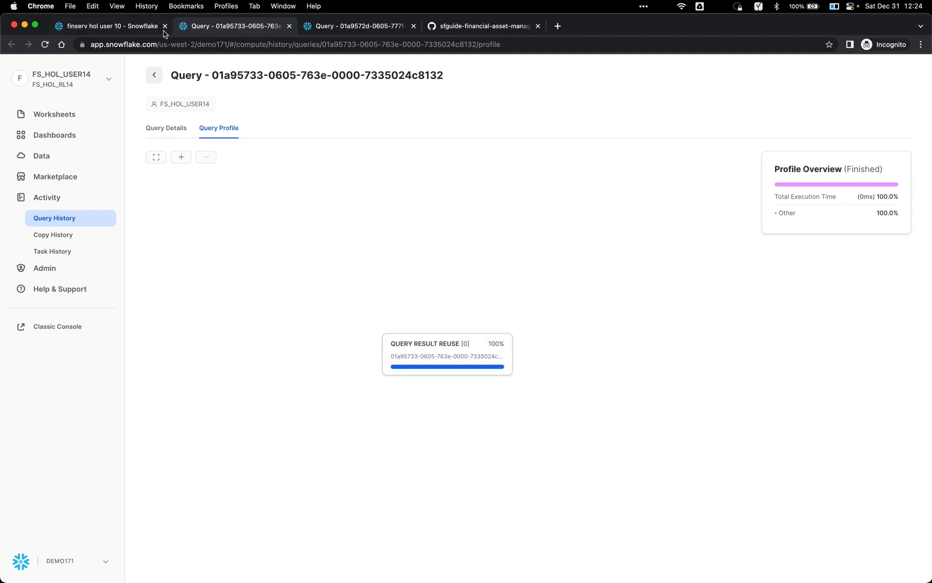
Step: Go back to the worksheet's 936-row position results and scroll toward the line 39 row count
left_click(137, 31)
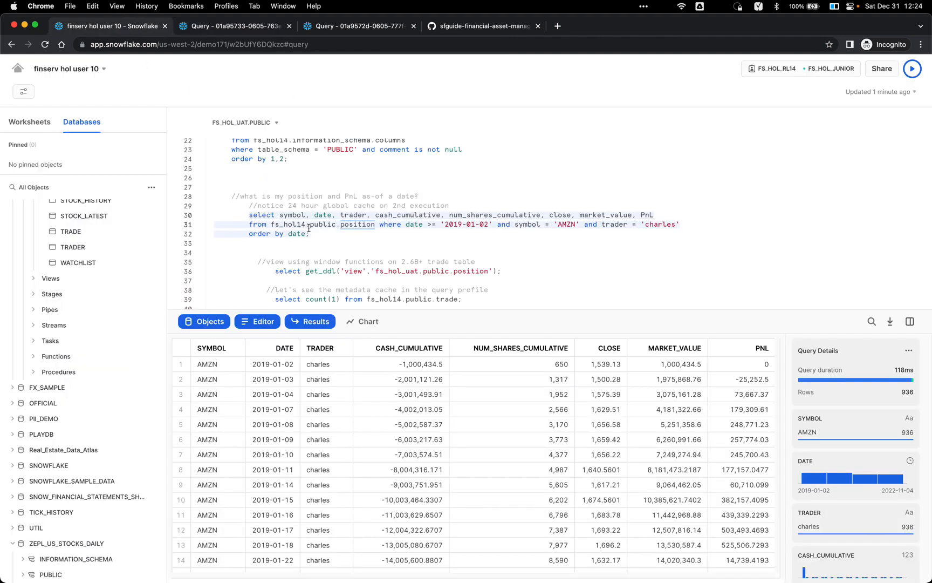
scroll(308, 228, "down", 3)
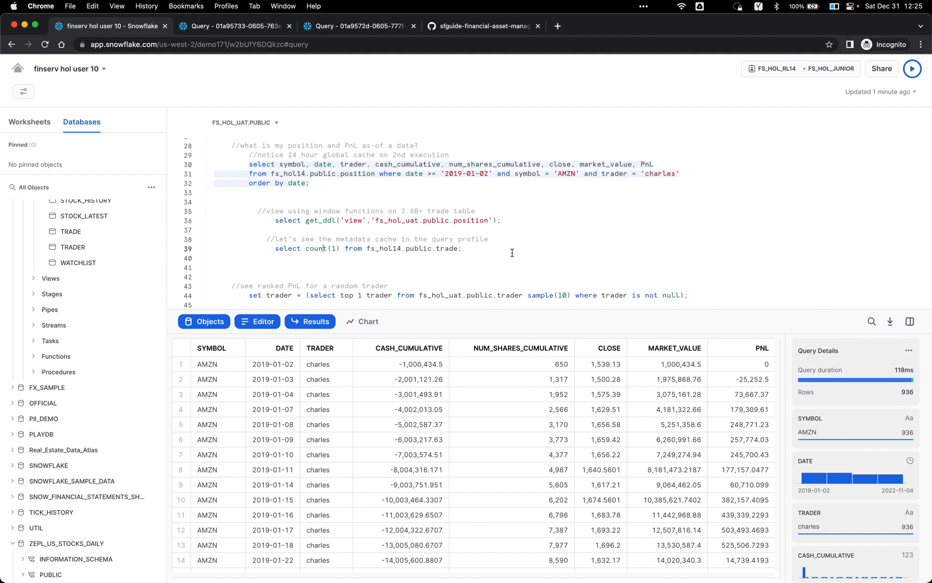
Step: Run select count(1) on the trade table (2,626,376,232 rows) and open its query profile
left_click(229, 26)
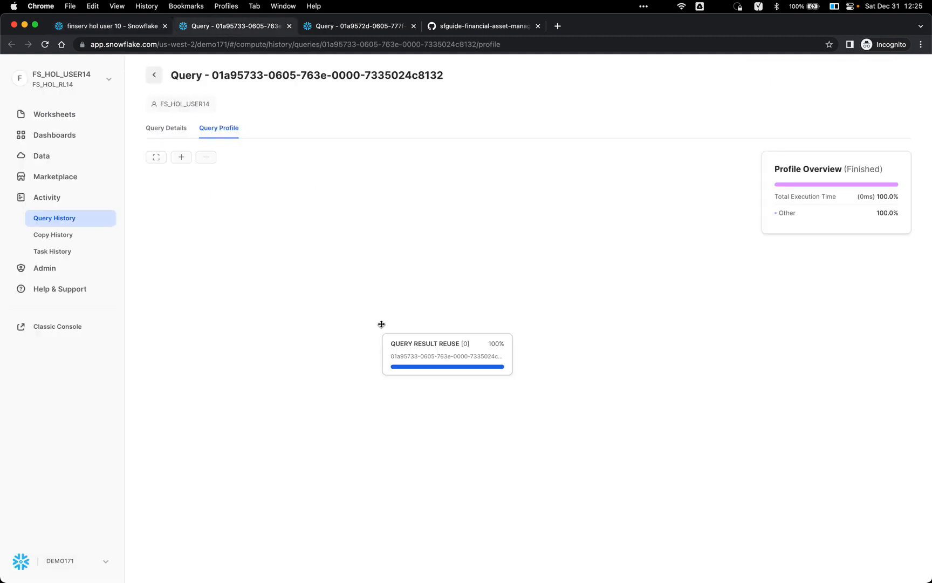
left_click(145, 30)
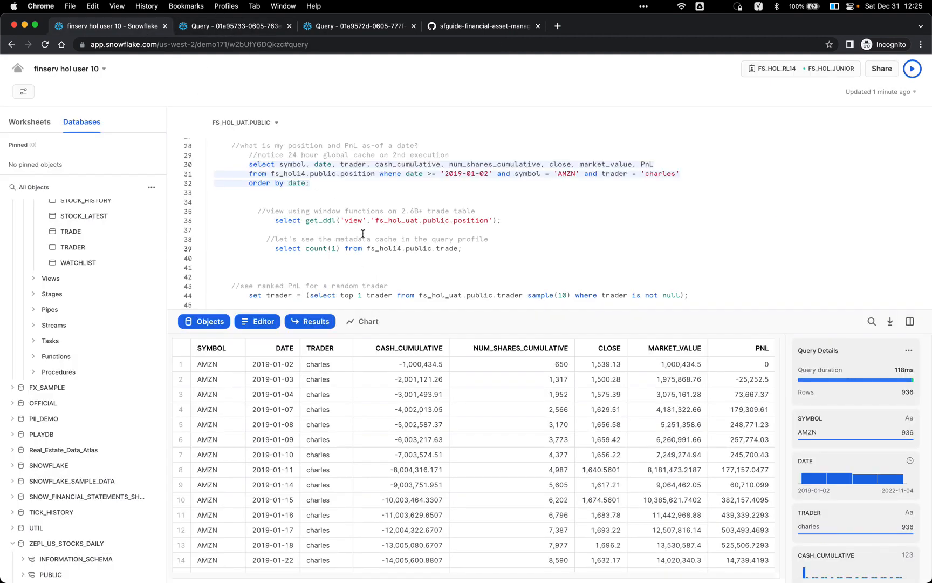
key("super+Return")
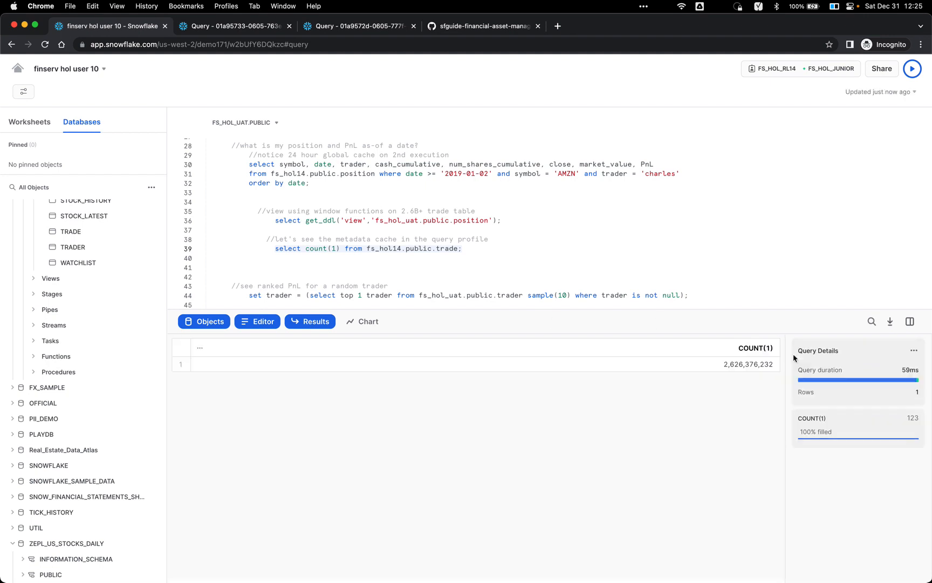
left_click(918, 350)
left_click(891, 393)
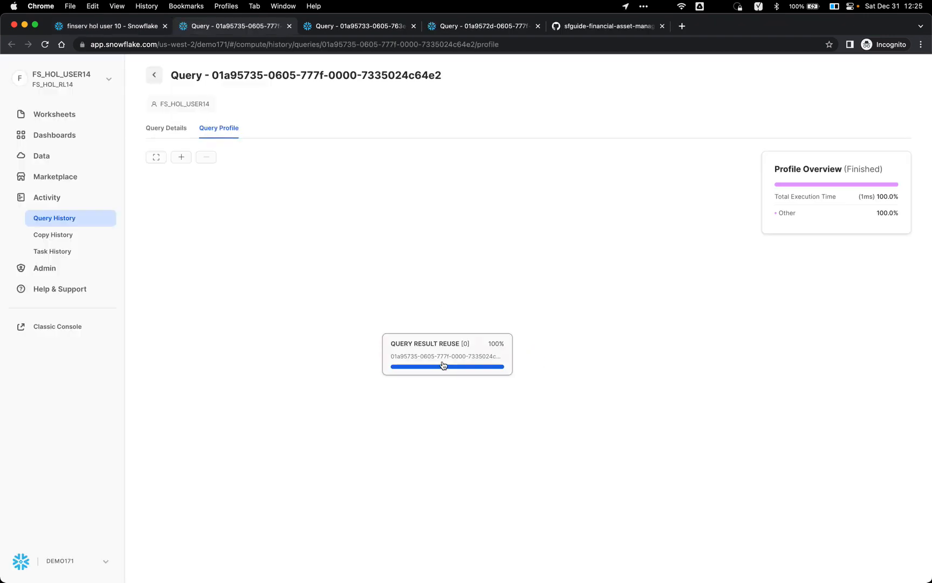
Step: Return to the worksheet and move past the count query toward the UAT section
left_click(130, 27)
left_click(337, 260)
scroll(338, 260, "down", 5)
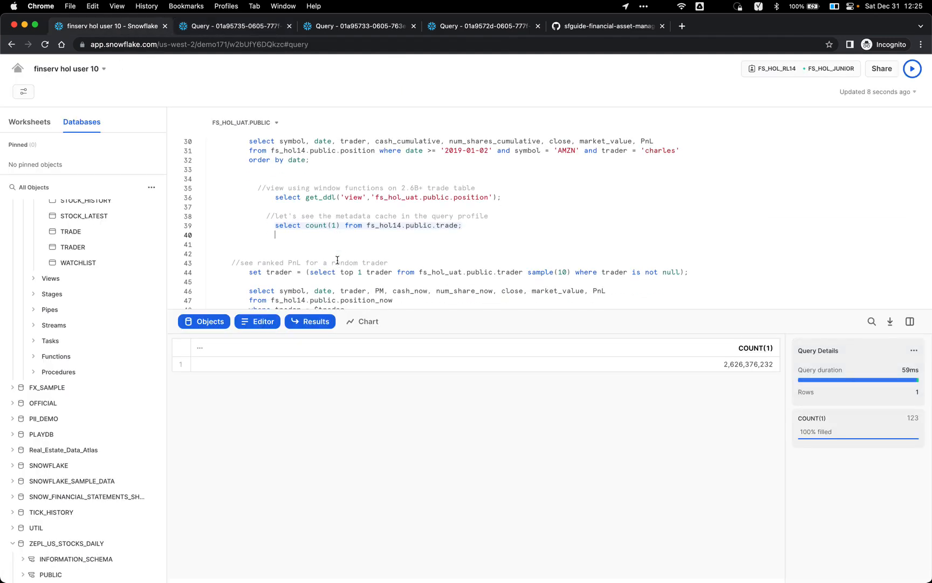
scroll(387, 245, "up", 3)
scroll(358, 226, "down", 4)
scroll(359, 225, "down", 15)
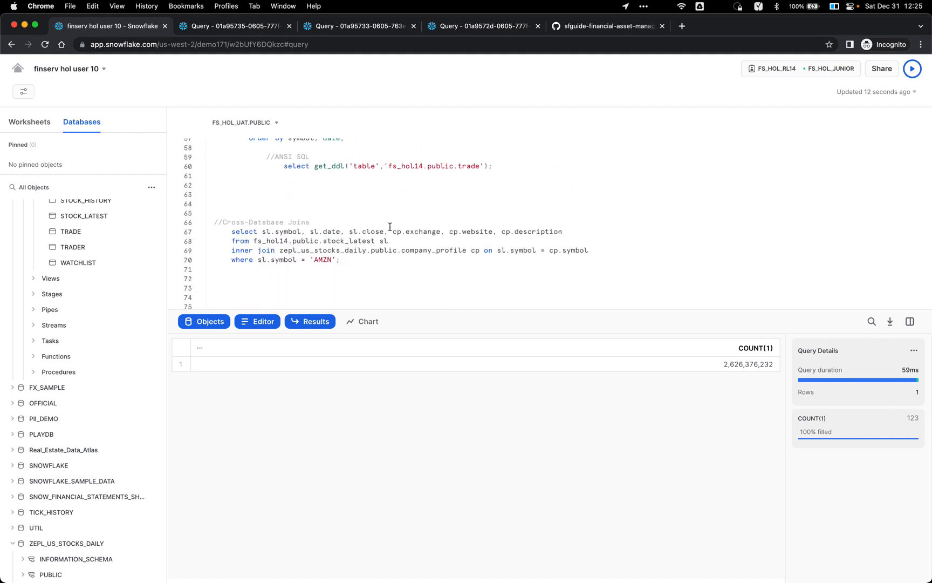
Step: Enlarge the editor to lines 93–115 and run the fs_hol_uat trade query for AMZN
scroll(391, 227, "down", 10)
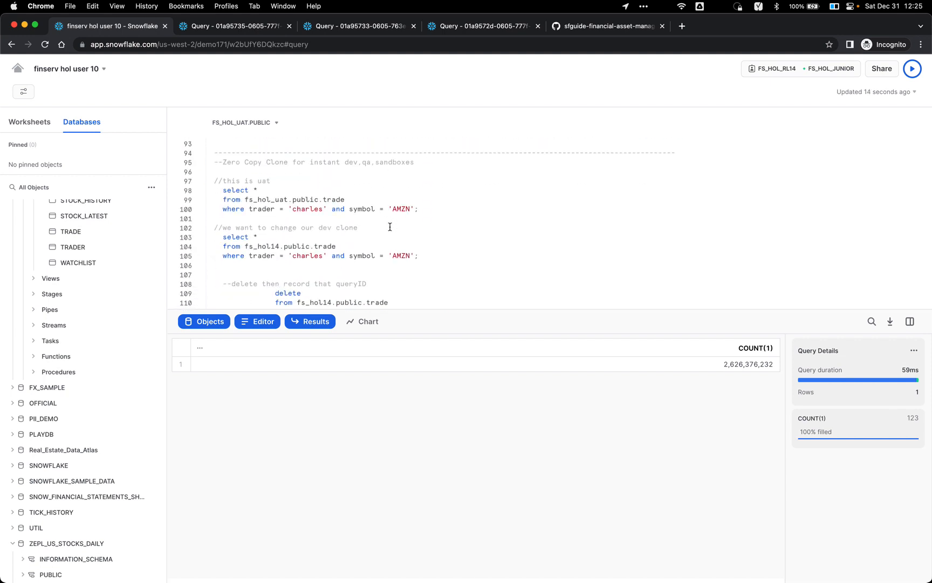
left_click(392, 183)
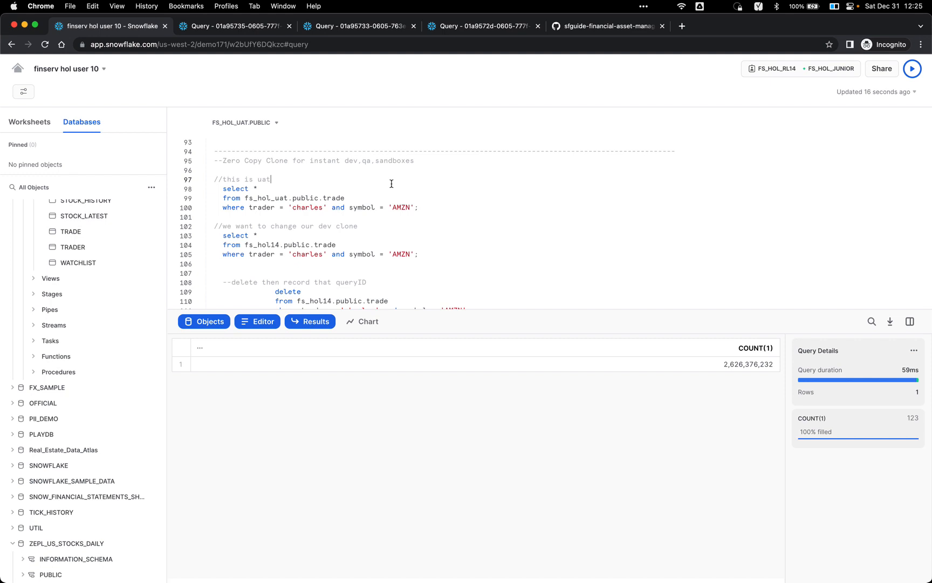
left_click(390, 189)
left_click_drag(448, 310, 431, 350)
left_click(366, 199)
key("super+Return")
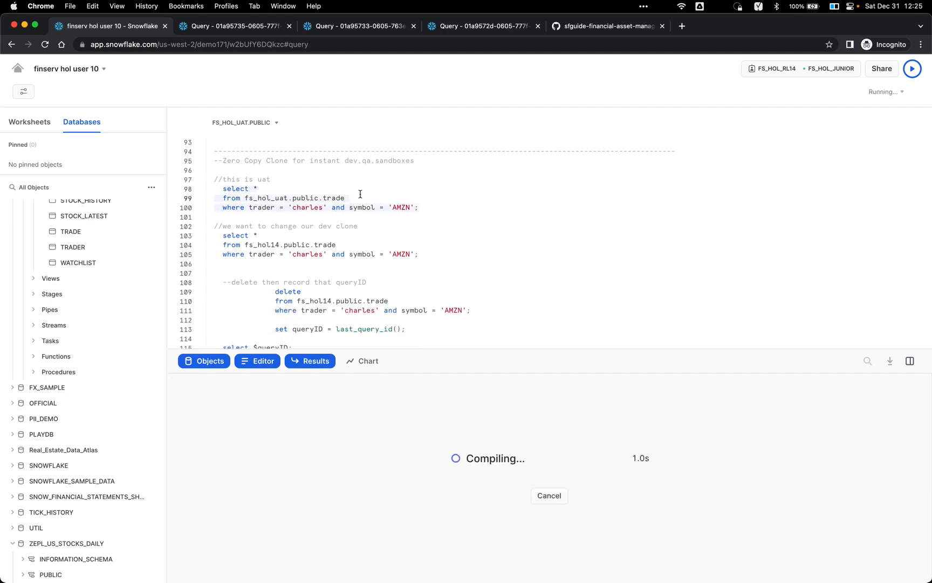
Step: Run the matching dev clone trade query for the trader's AMZN trades
scroll(129, 252, "up", 5)
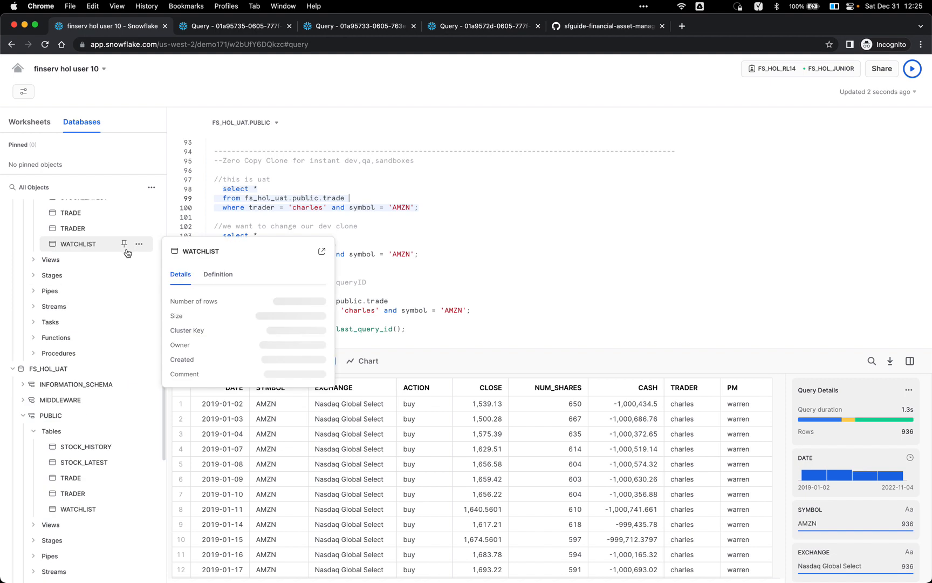
scroll(73, 374, "down", 1)
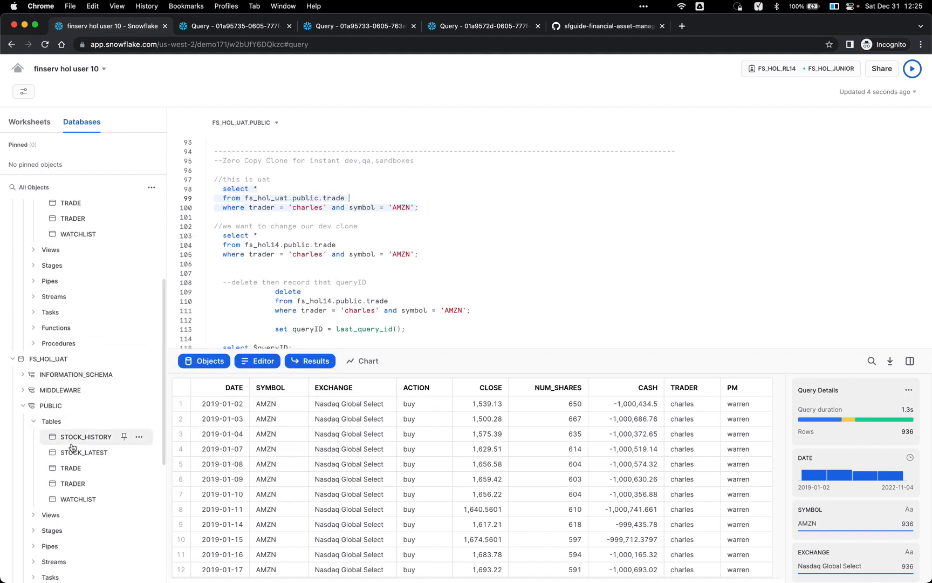
mouse_move(74, 471)
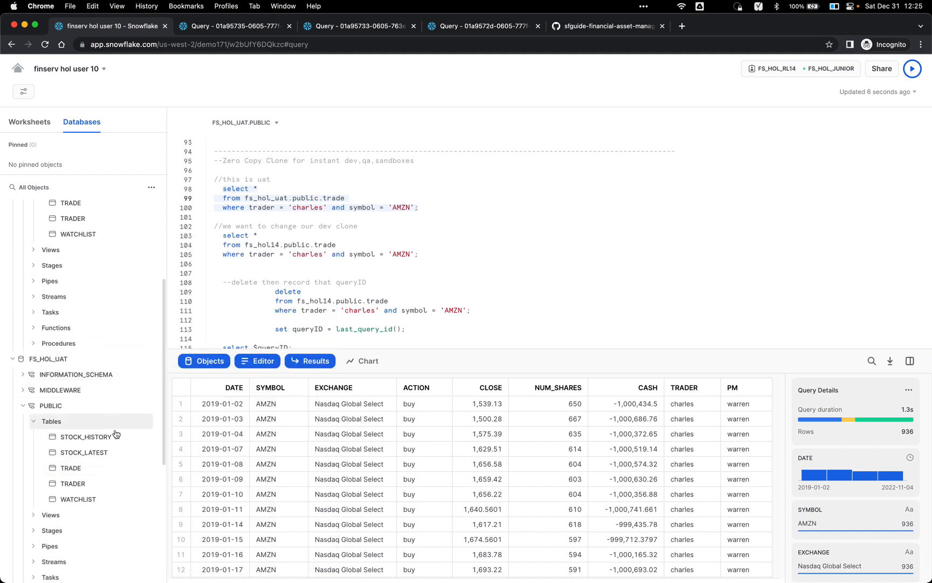
left_click(362, 248)
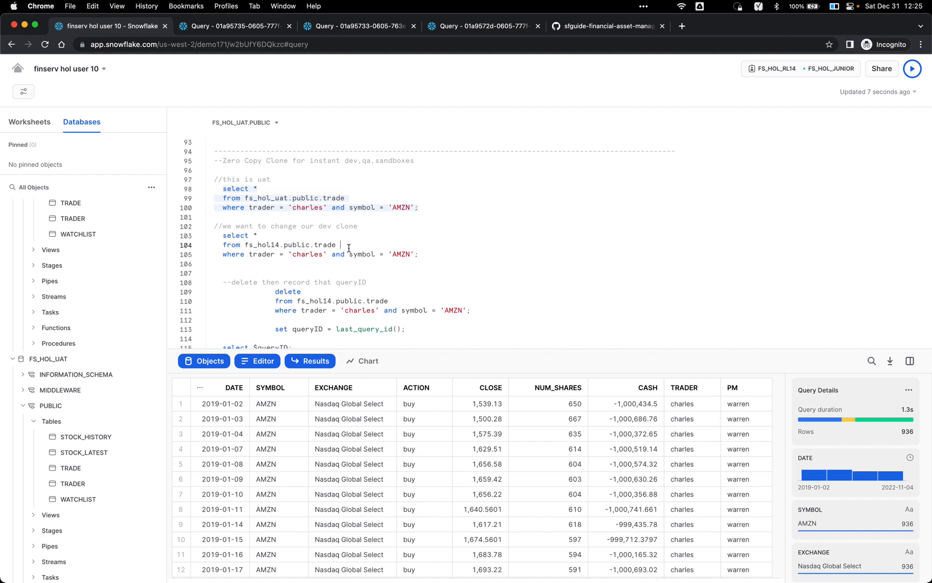
key("super+Return")
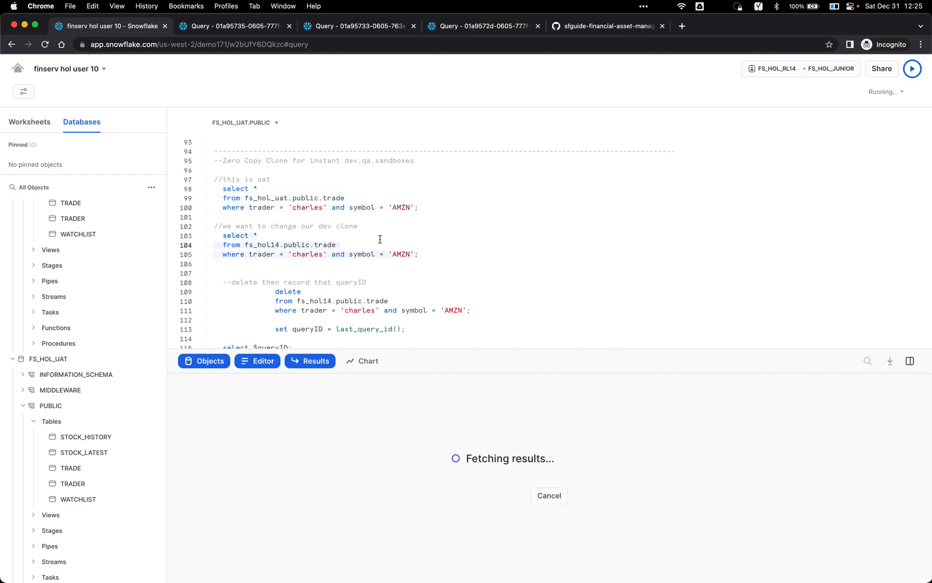
Step: Rerun the UAT trade query, returning 936 AMZN rows
scroll(334, 248, "down", 1)
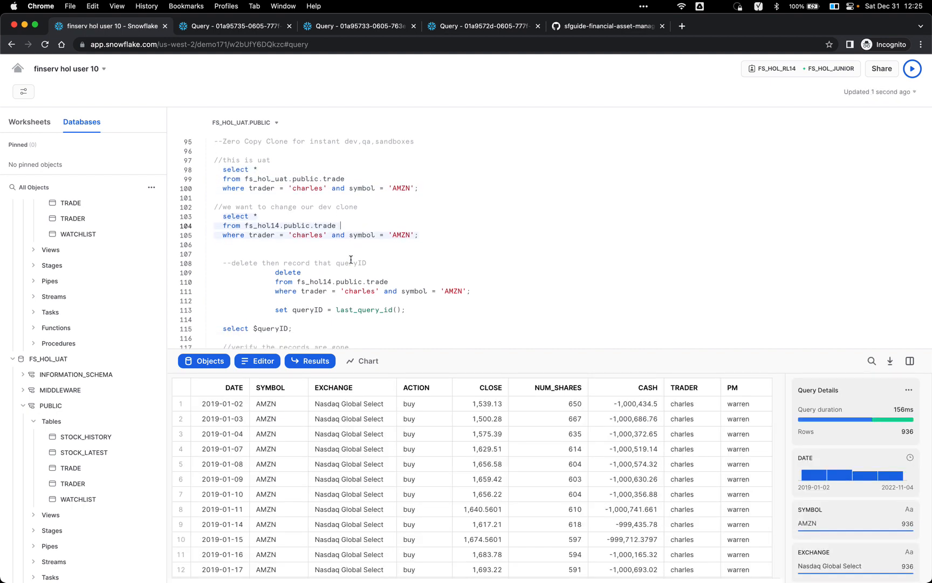
scroll(326, 242, "down", 1)
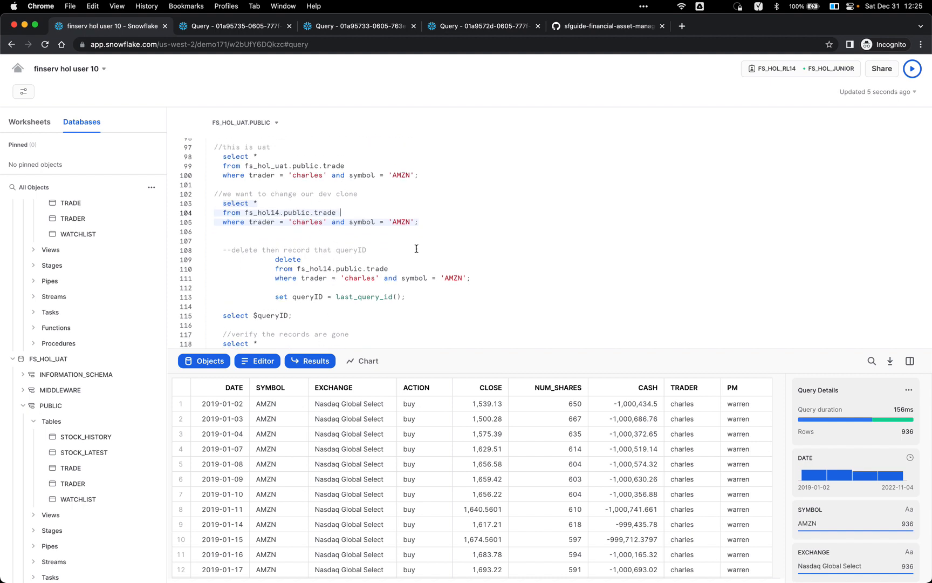
mouse_move(880, 414)
left_click(378, 166)
key("super+Return")
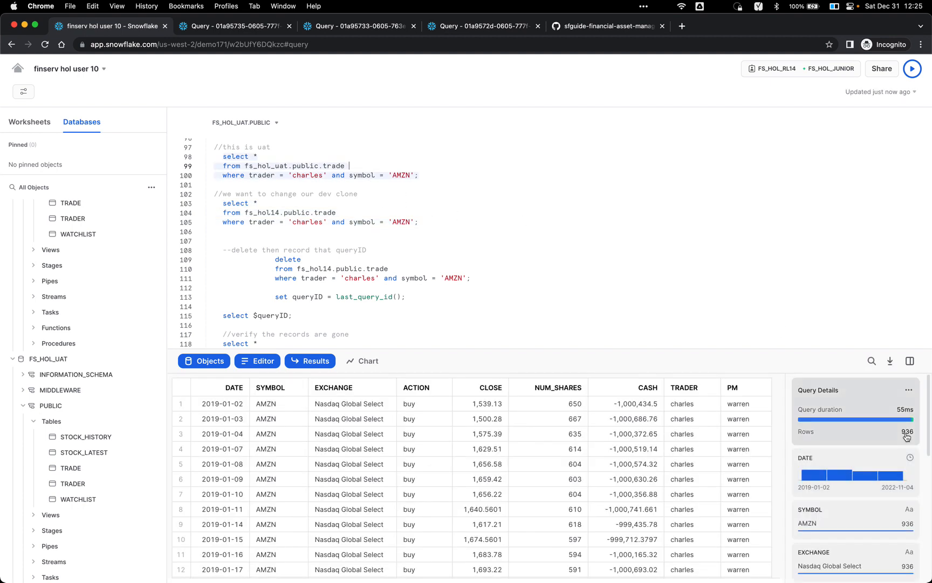
scroll(434, 246, "down", 1)
left_click(425, 250)
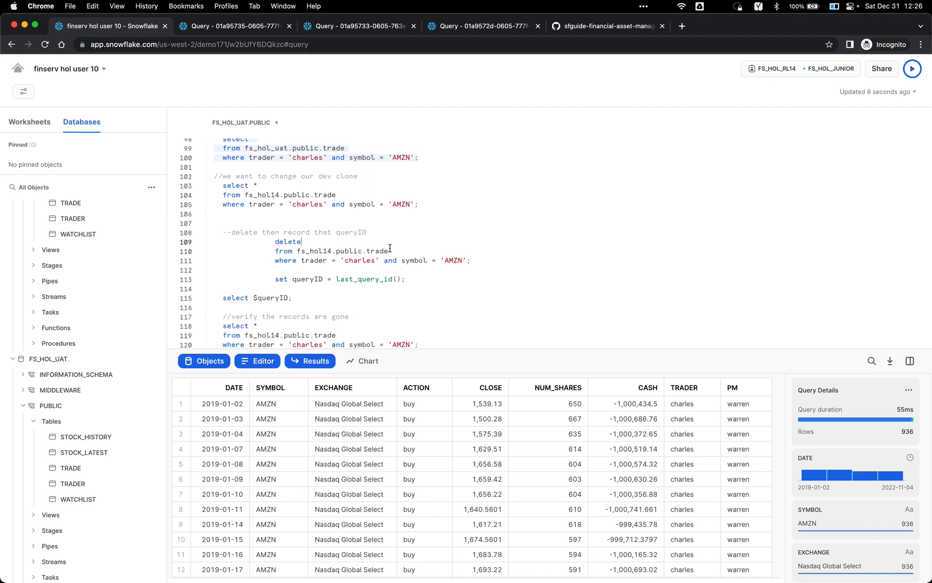
Step: Delete the AMZN trades from the dev trade table and store its ID via set queryID = last_query_id()
left_click(360, 257)
key("super+Return")
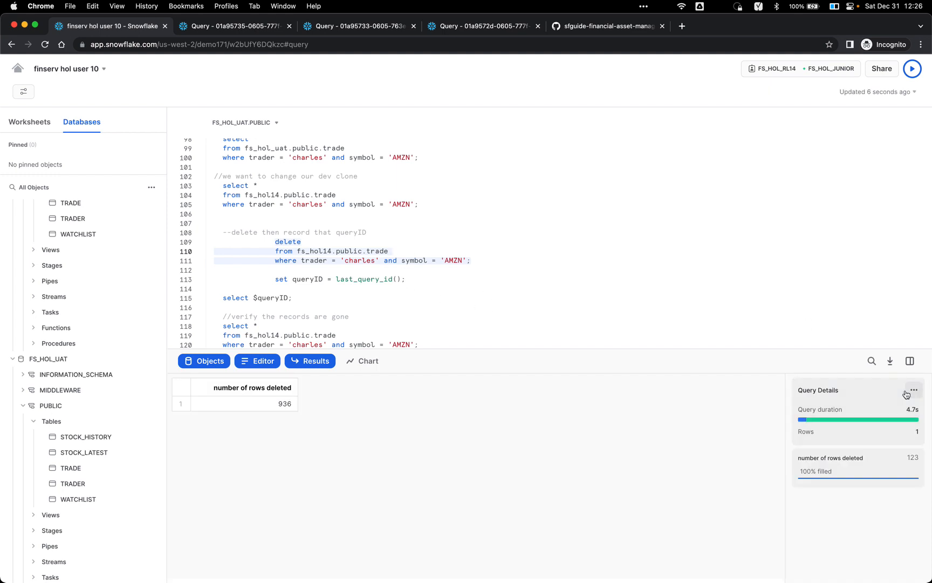
left_click(313, 279)
key("super+grave")
key("super+grave")
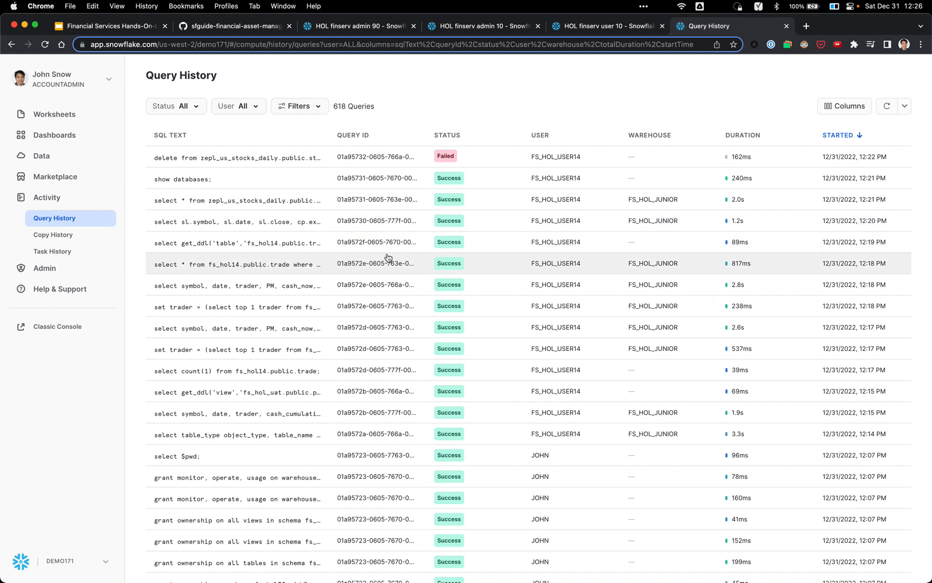
key("super+grave")
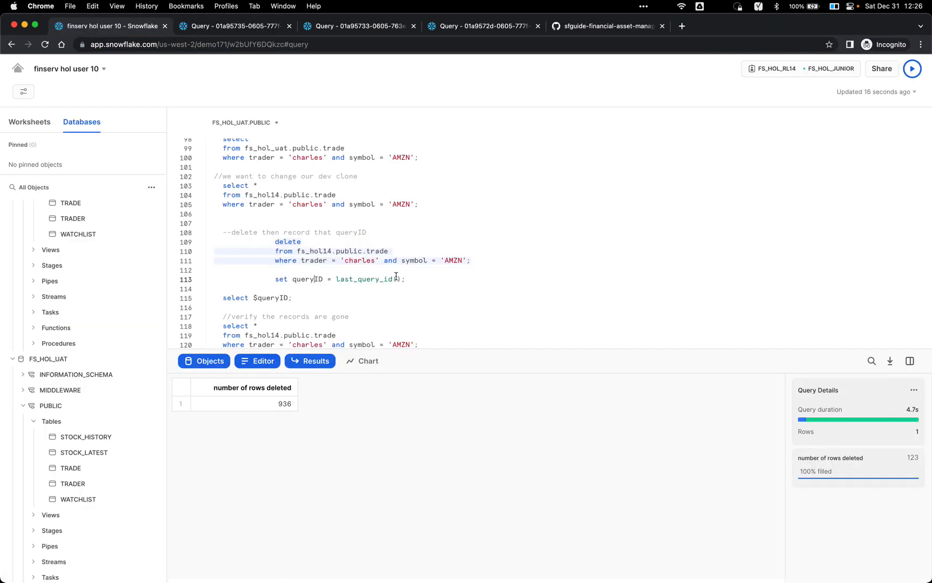
left_click(420, 278)
key("super+Return")
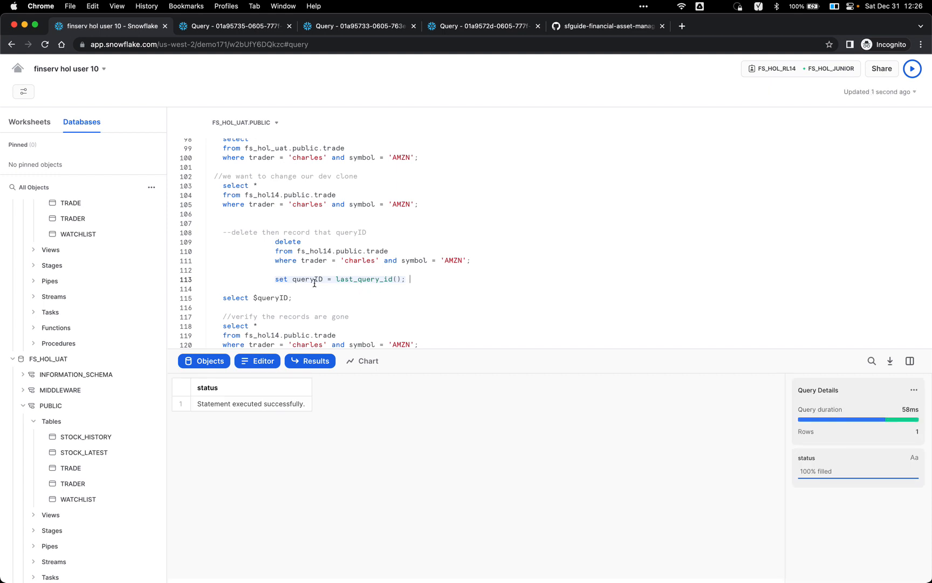
Step: Display the saved $queryID and verify no AMZN rows remain for the trader
left_click(296, 292)
left_click(267, 298)
key("super+Return")
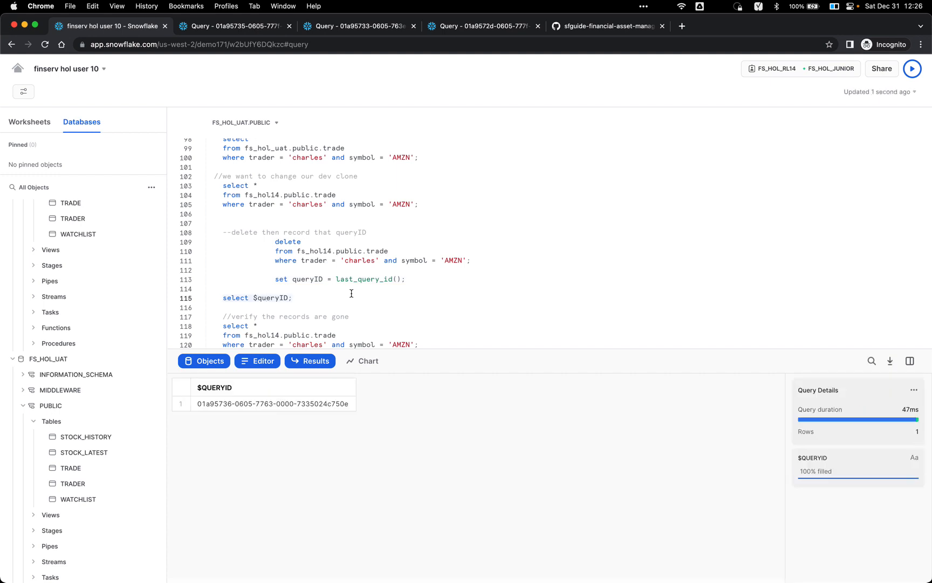
scroll(352, 293, "down", 1)
double_click(352, 258)
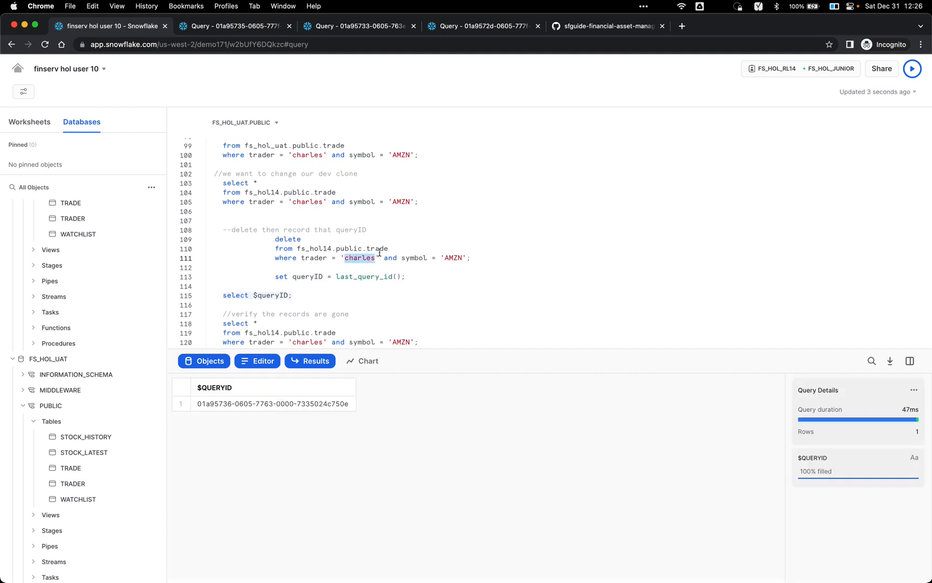
scroll(380, 253, "down", 5)
left_click(373, 264)
left_click(370, 264)
key("super+Return")
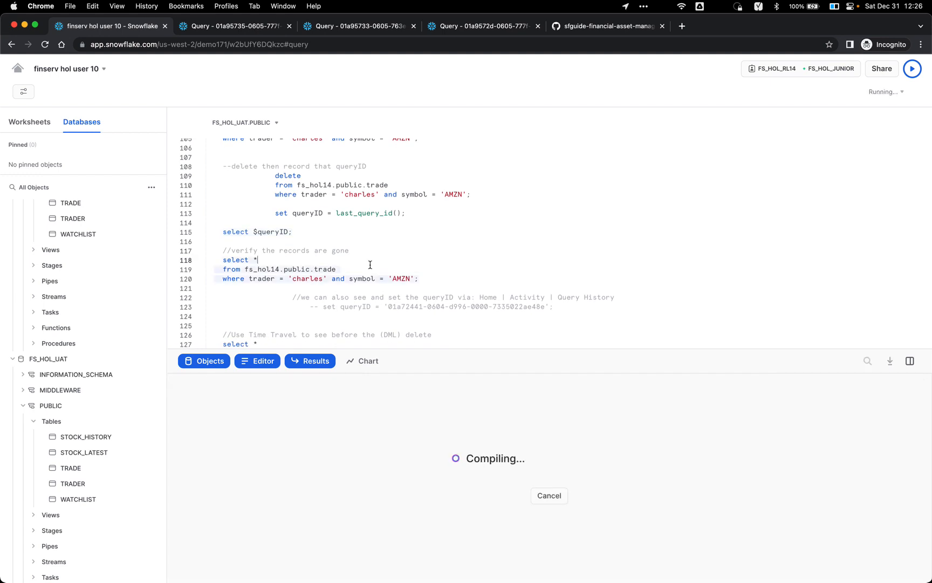
Step: Point out the before-statement clause and trader/symbol filter in the Time Travel query
scroll(434, 269, "down", 4)
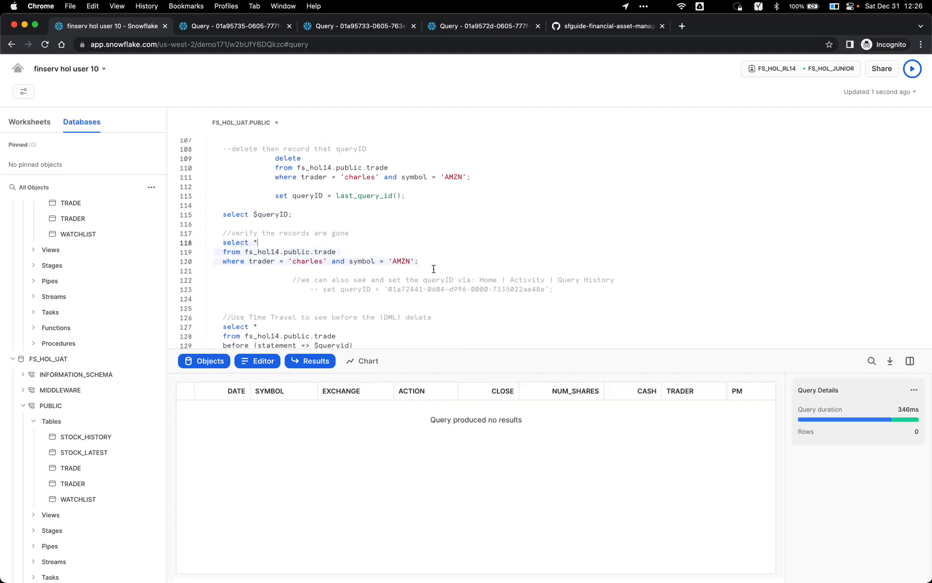
left_click(376, 285)
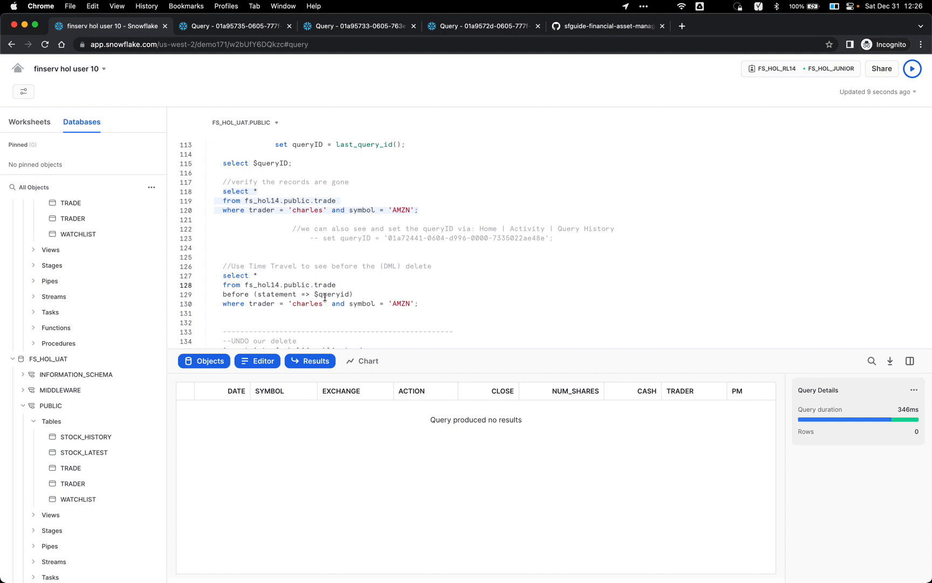
left_click(284, 295)
left_click(291, 304)
left_click(344, 286)
Step: Run the 'before (statement => $queryid)' select, showing 936 pre-delete AMZN rows in 183ms
left_click(252, 295)
double_click(252, 295)
left_click(377, 289)
key("super+Return")
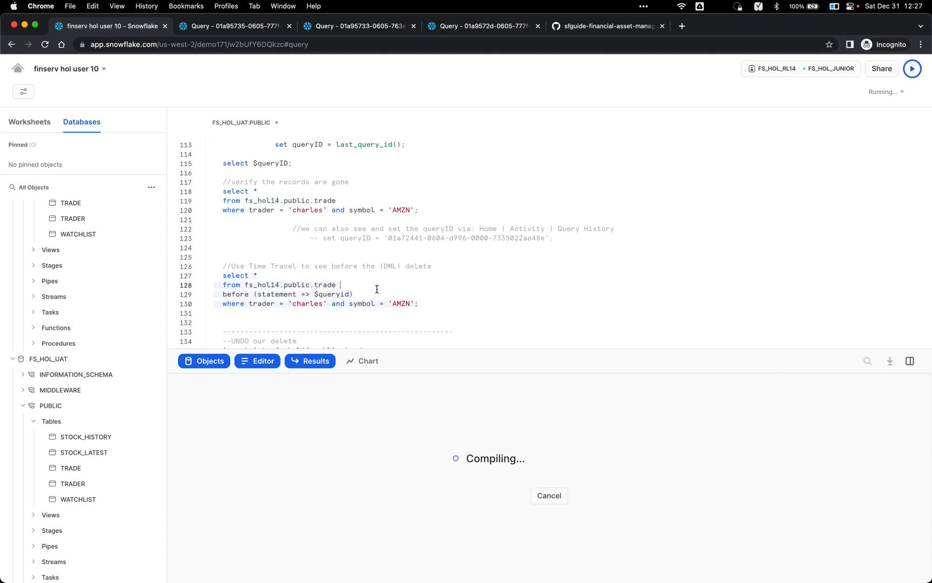
scroll(410, 283, "down", 2)
scroll(441, 280, "down", 1)
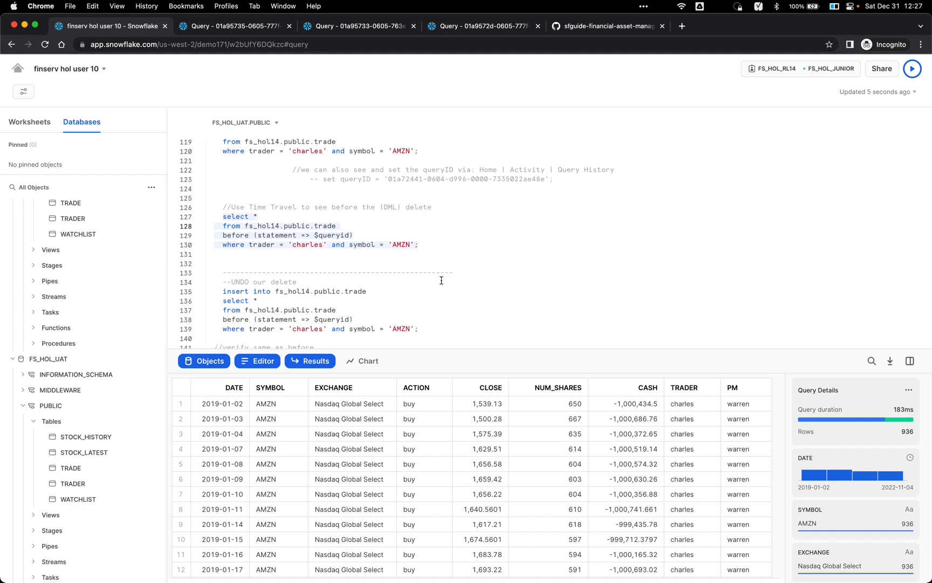
scroll(454, 229, "down", 2)
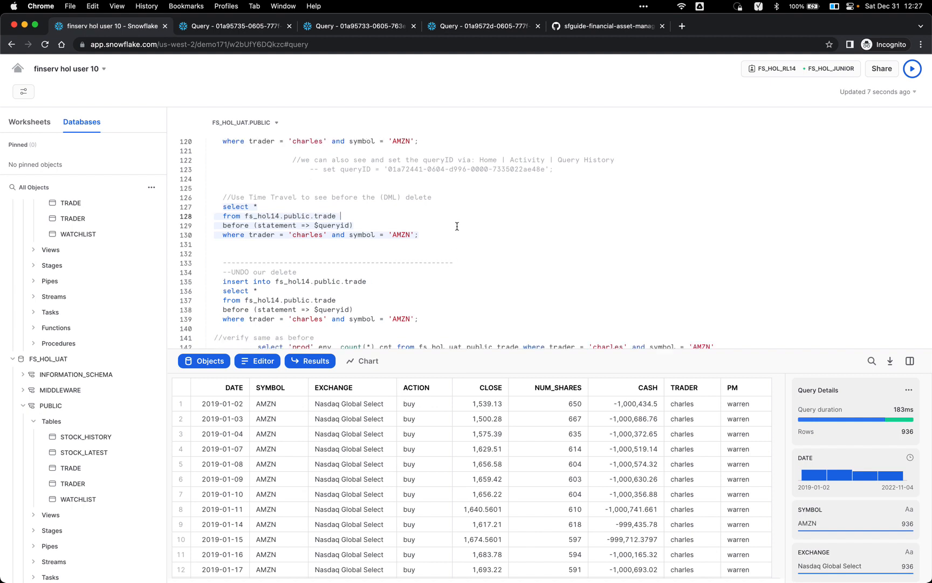
scroll(455, 228, "up", 2)
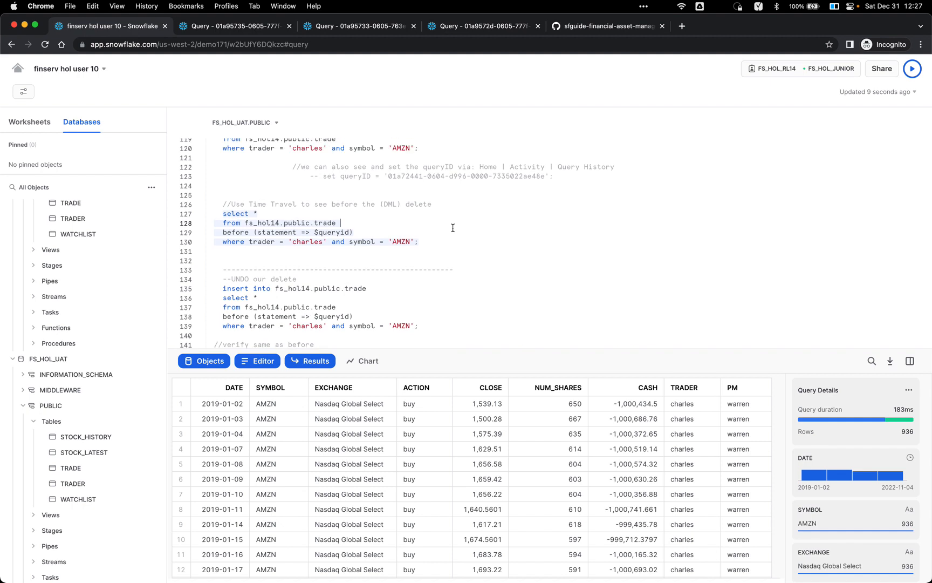
scroll(453, 227, "down", 2)
scroll(453, 228, "down", 3)
Step: Highlight the select reading the pre-delete rows inside the UNDO insert statement
left_click(371, 258)
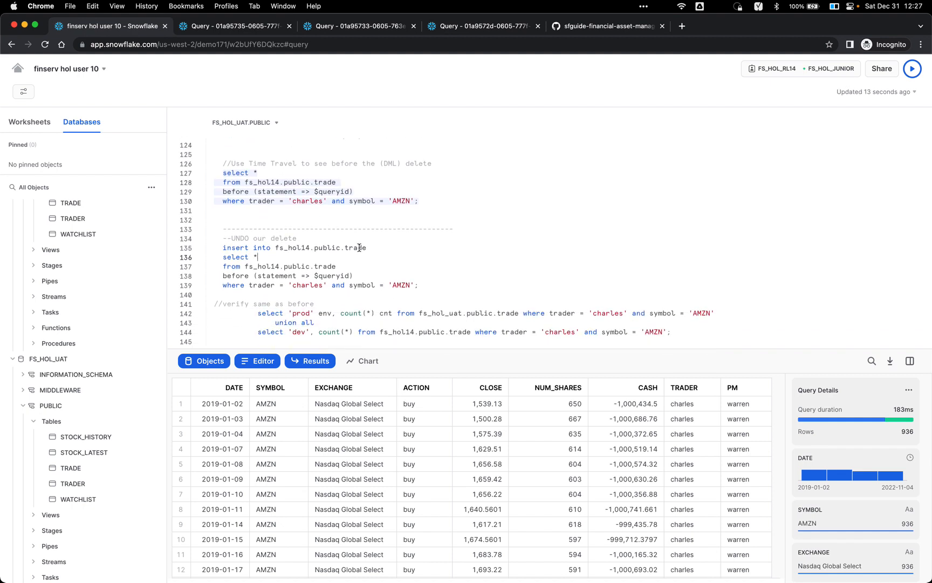
left_click_drag(429, 283, 253, 257)
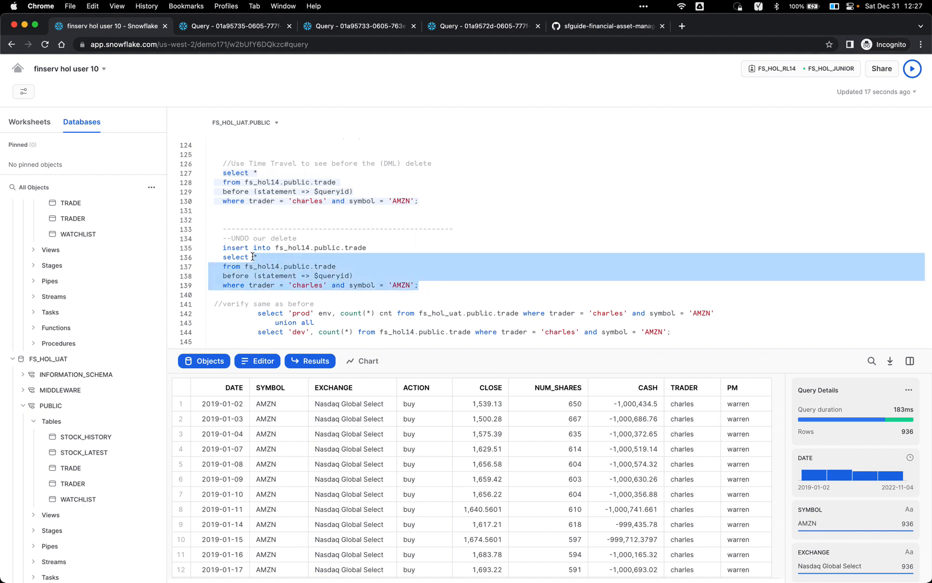
left_click(339, 252)
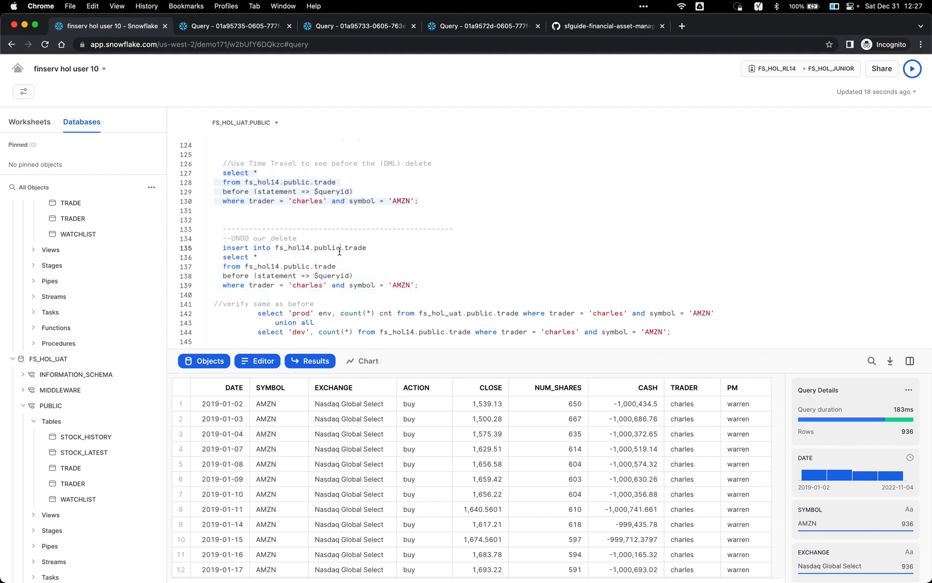
Step: Run the insert into fs_hol14.public.trade, putting the 936 deleted AMZN rows back in 2.0s
left_click(380, 248)
key("super+Return")
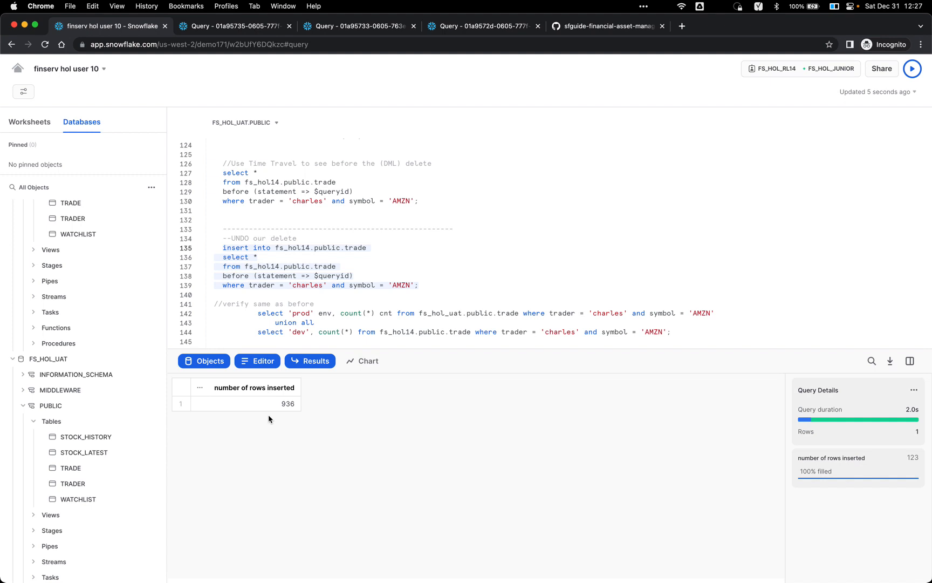
scroll(351, 257, "down", 3)
Step: Relabel prod as 'uat' in the UNION ALL count comparison and rerun it, showing 936 each
left_click(339, 277)
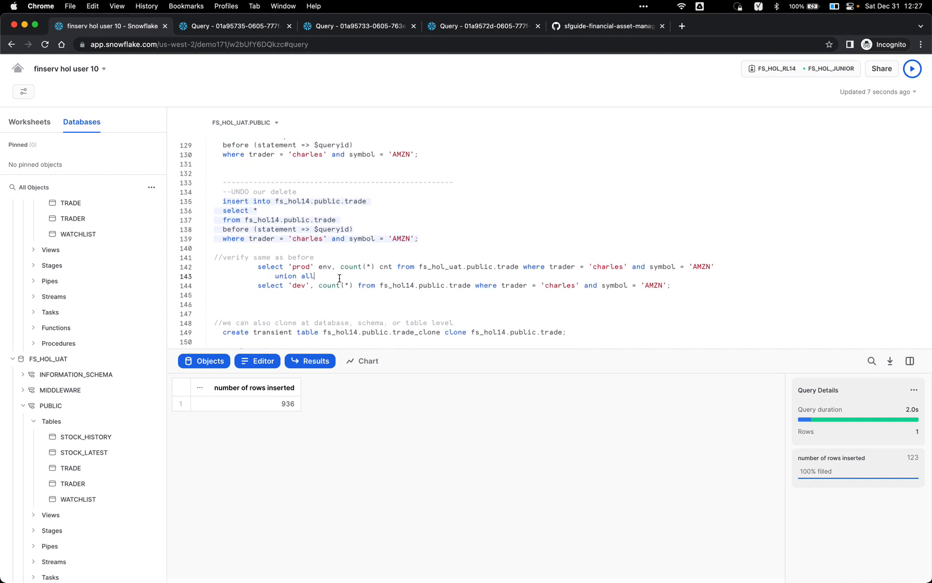
key("super+Return")
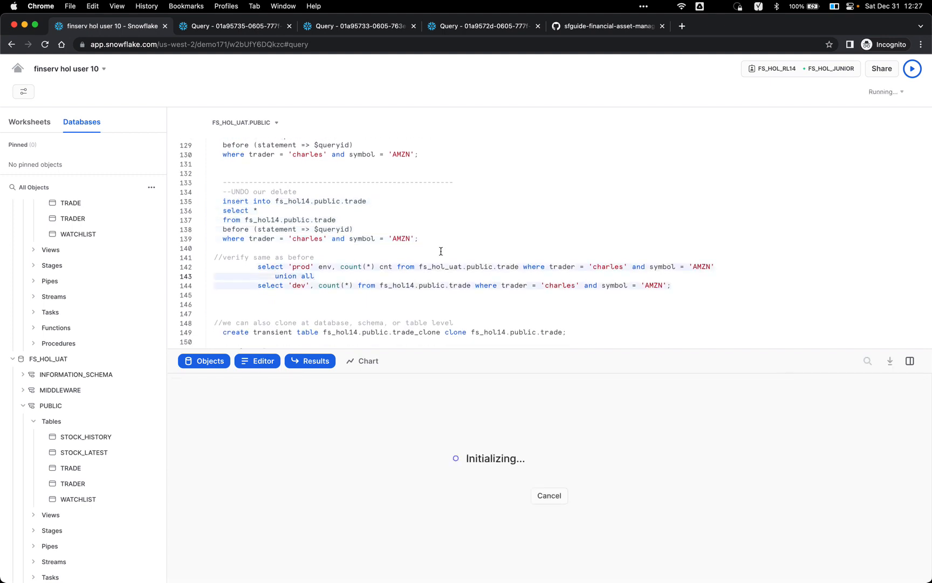
double_click(305, 267)
type("uat")
left_click(326, 277)
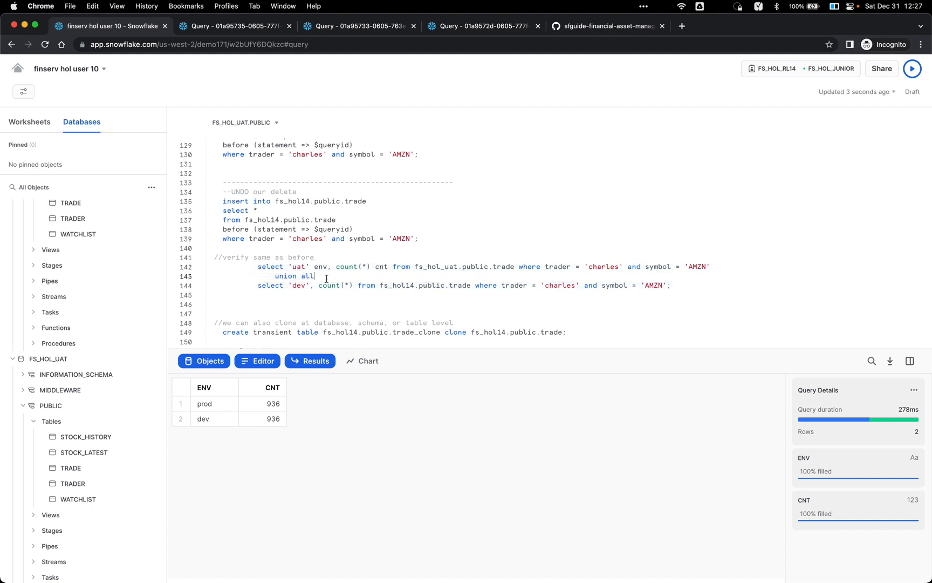
key("super+Return")
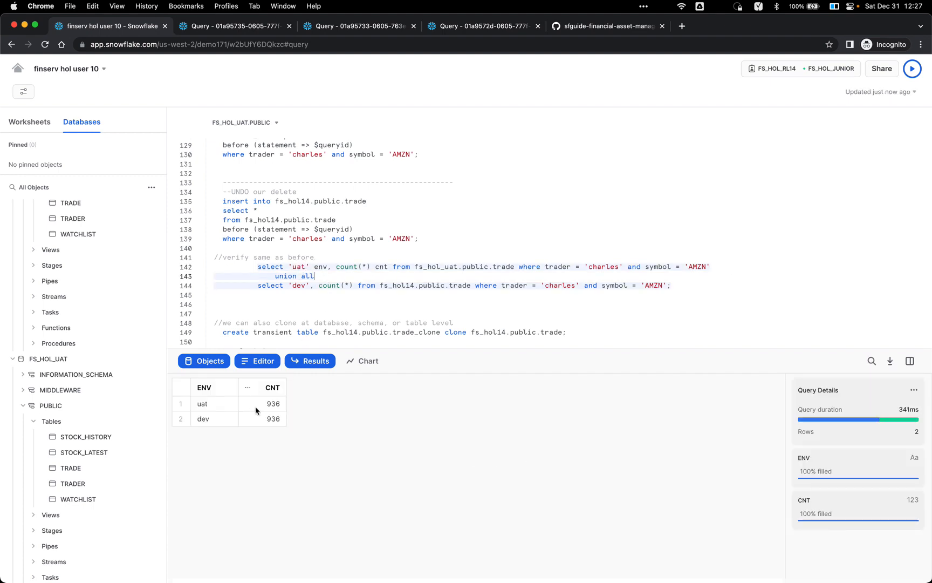
Step: Review the script, highlighting the dev database name fs_hol14, then scroll down to the clone section
scroll(365, 283, "down", 1)
scroll(365, 283, "up", 5)
scroll(366, 279, "up", 10)
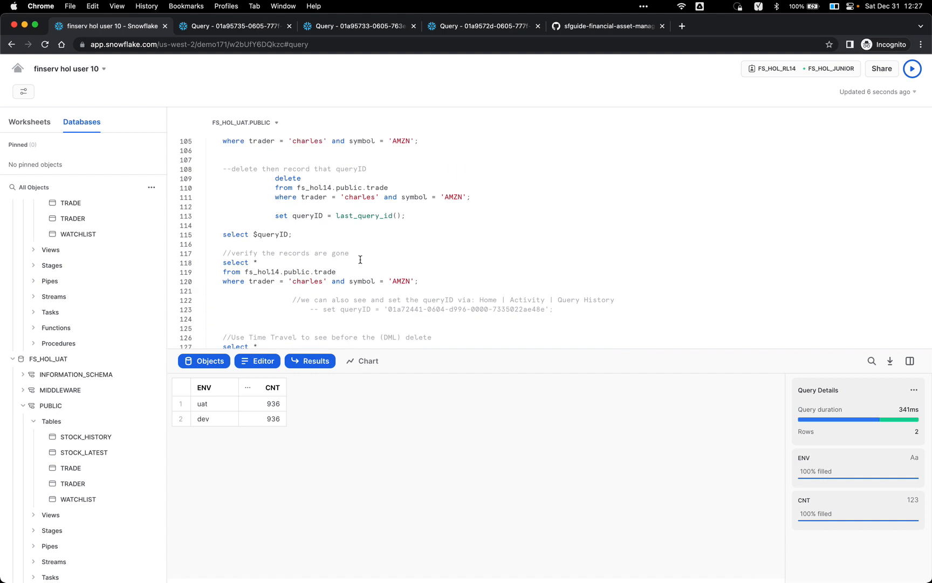
scroll(347, 217, "up", 2)
double_click(319, 214)
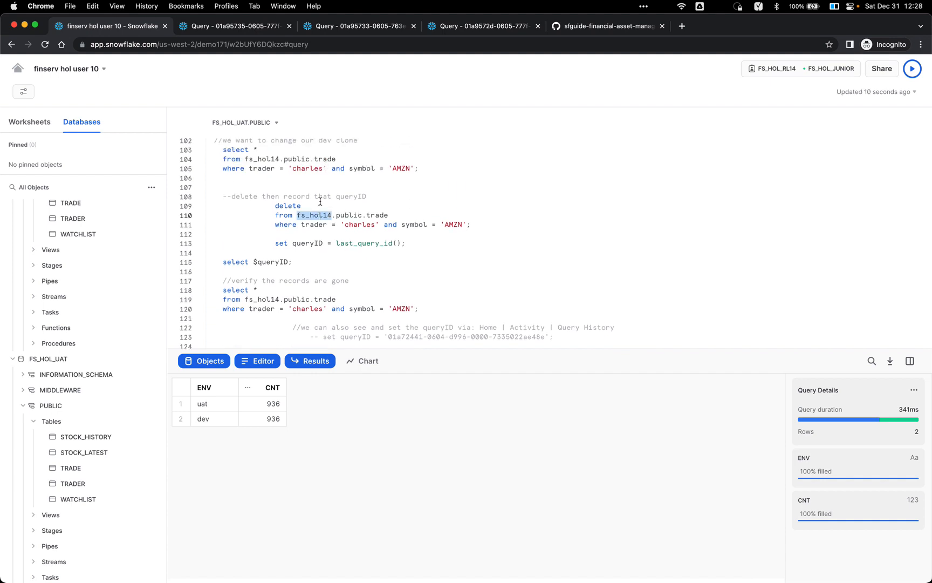
scroll(323, 239, "down", 5)
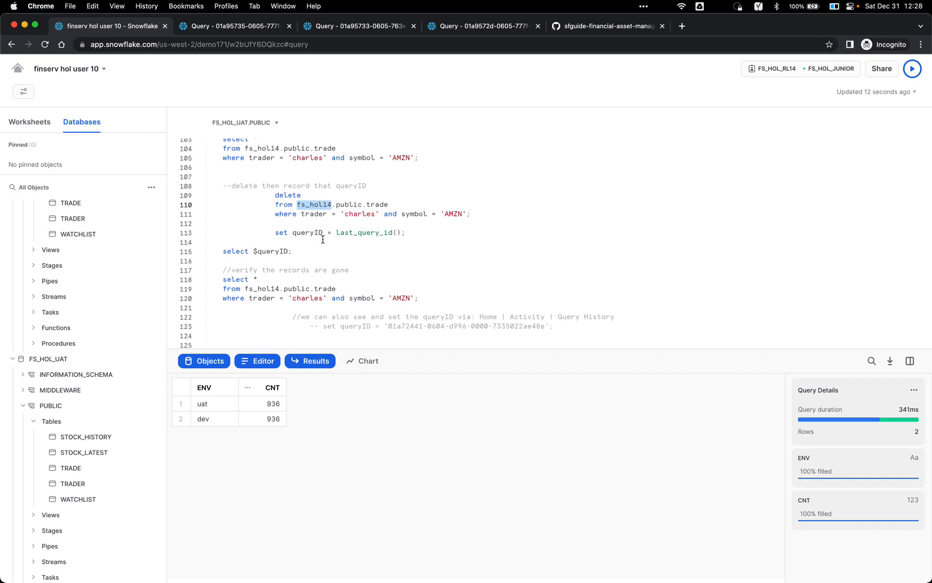
scroll(322, 239, "down", 6)
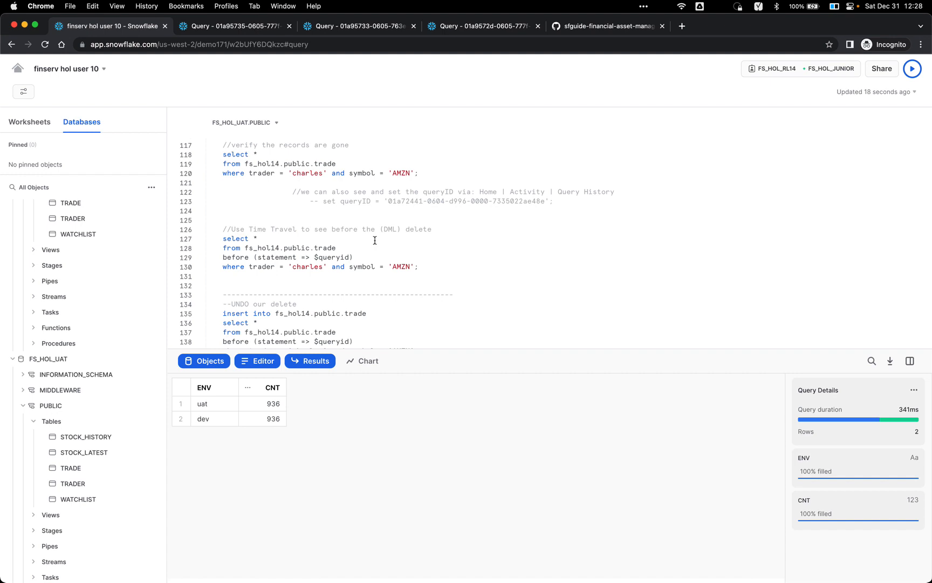
scroll(376, 248, "down", 4)
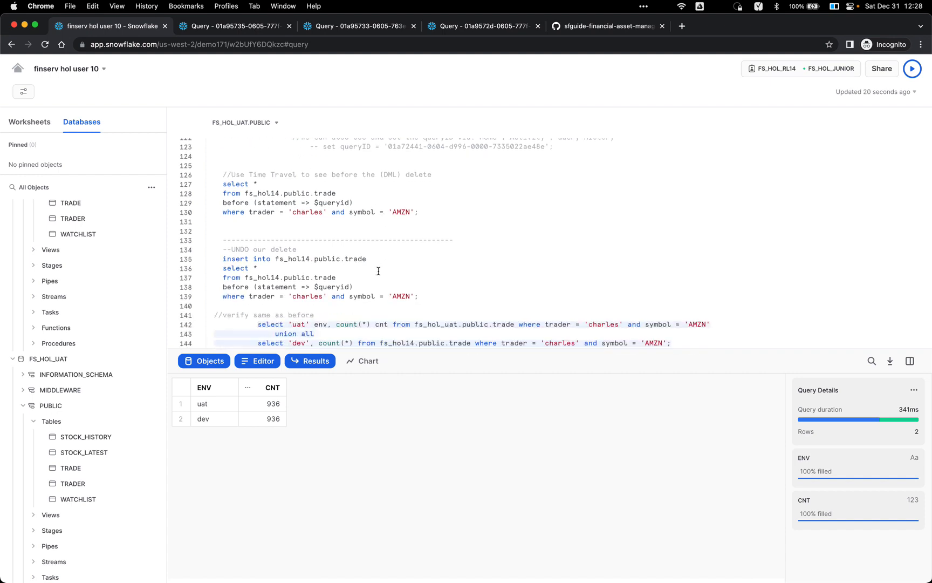
scroll(379, 271, "down", 3)
scroll(371, 294, "down", 5)
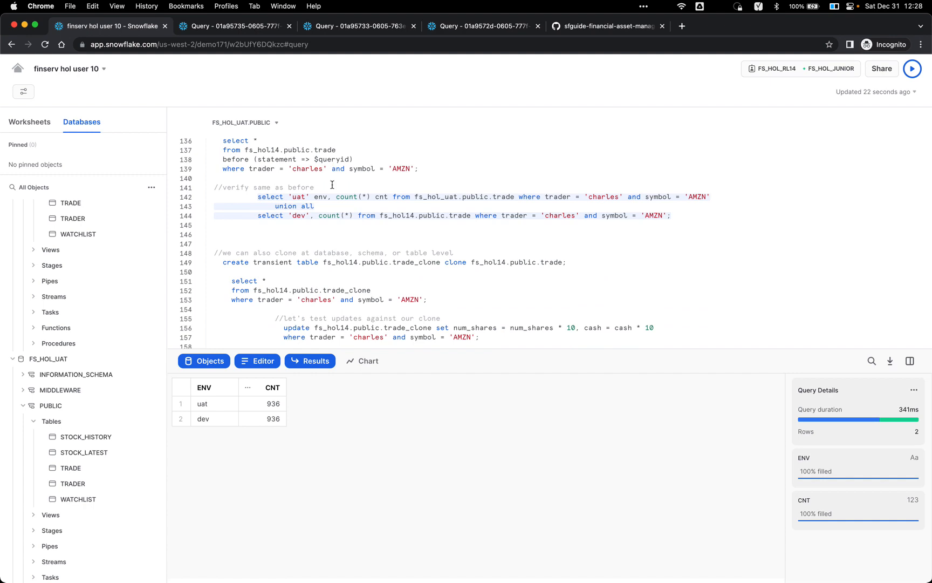
Step: Review the clone statement on line 149, highlighting the source table name trade
scroll(331, 198, "down", 2)
scroll(330, 198, "down", 1)
left_click(330, 231)
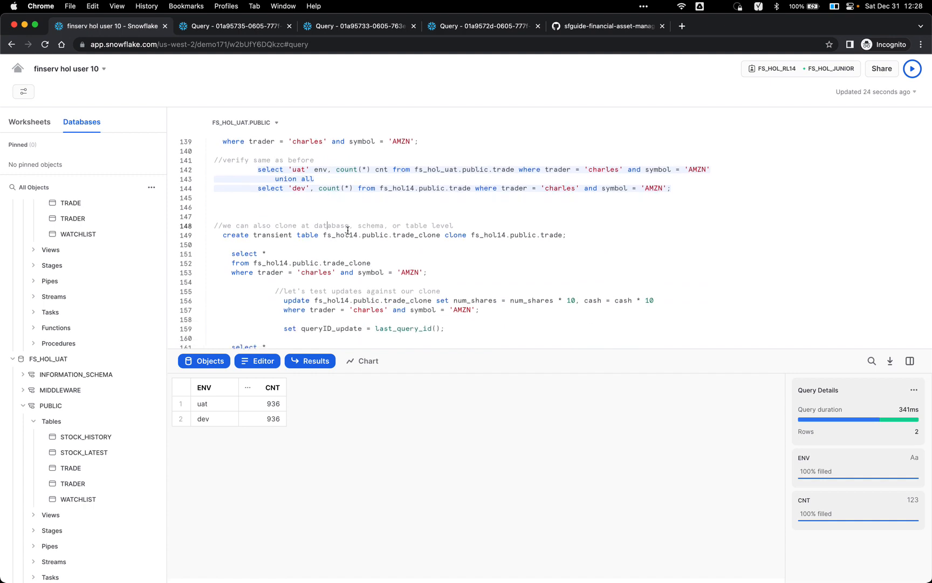
left_click(436, 233)
double_click(549, 235)
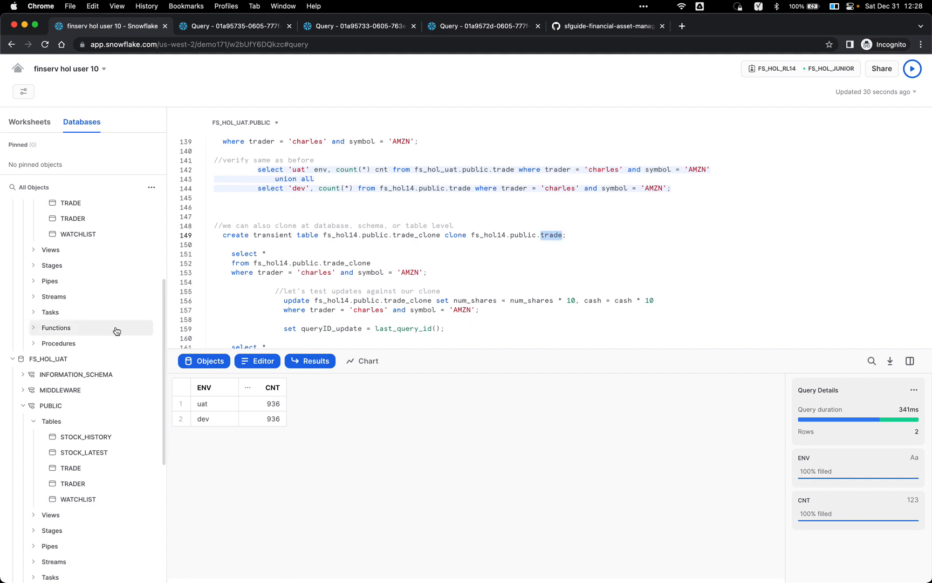
mouse_move(81, 396)
scroll(81, 396, "up", 3)
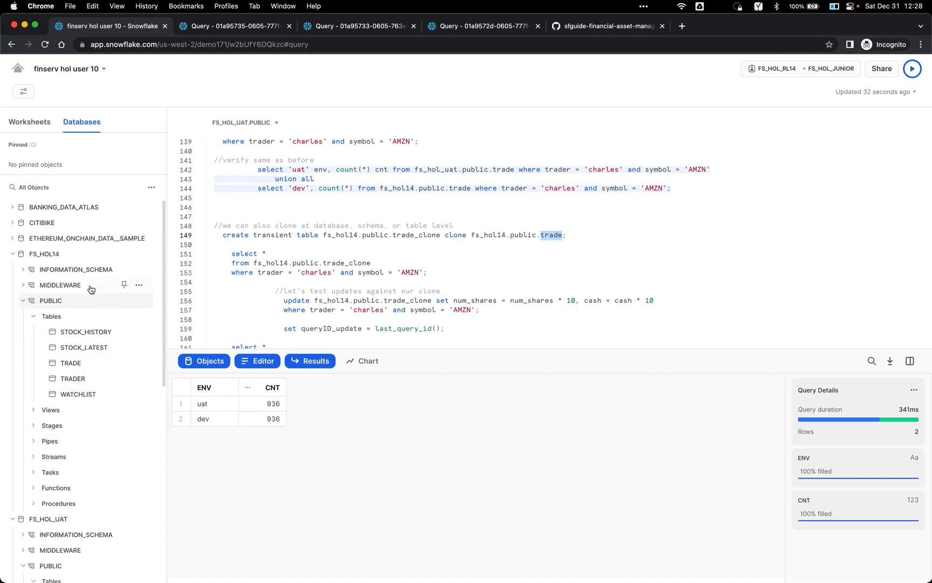
mouse_move(81, 369)
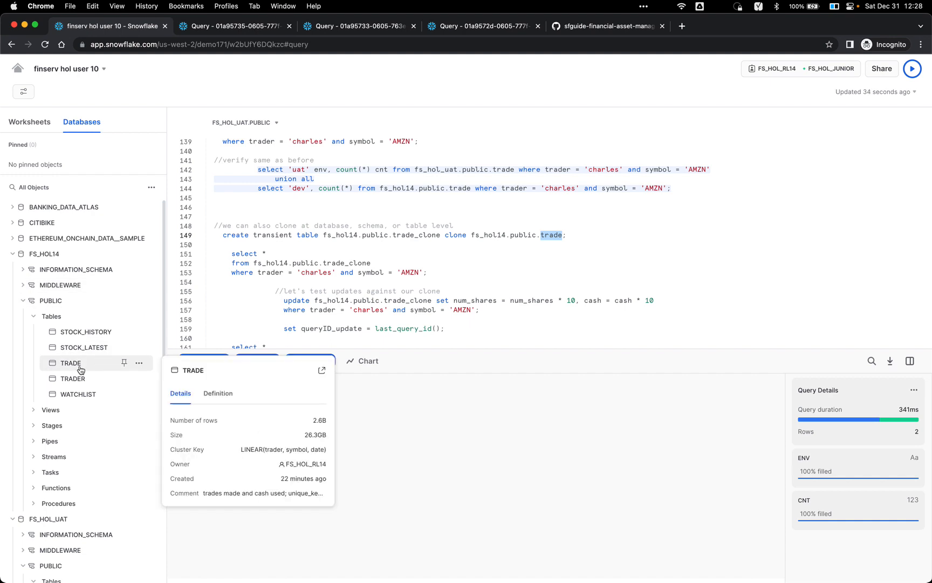
Step: Run CREATE TRANSIENT TABLE trade_clone CLONE trade, yielding a 2.6B-row TRADE_CLONE in FS_HOL14.PUBLIC
left_click(355, 236)
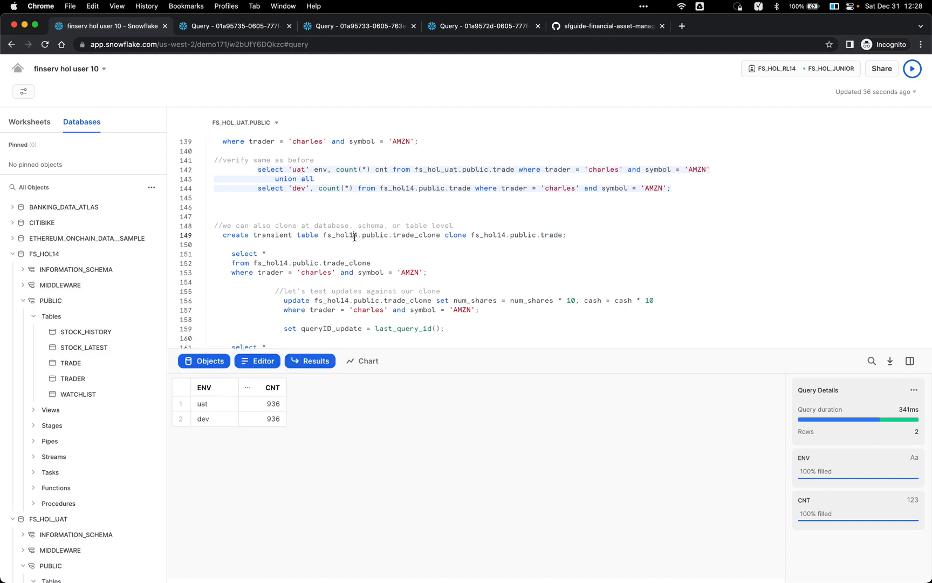
double_click(424, 235)
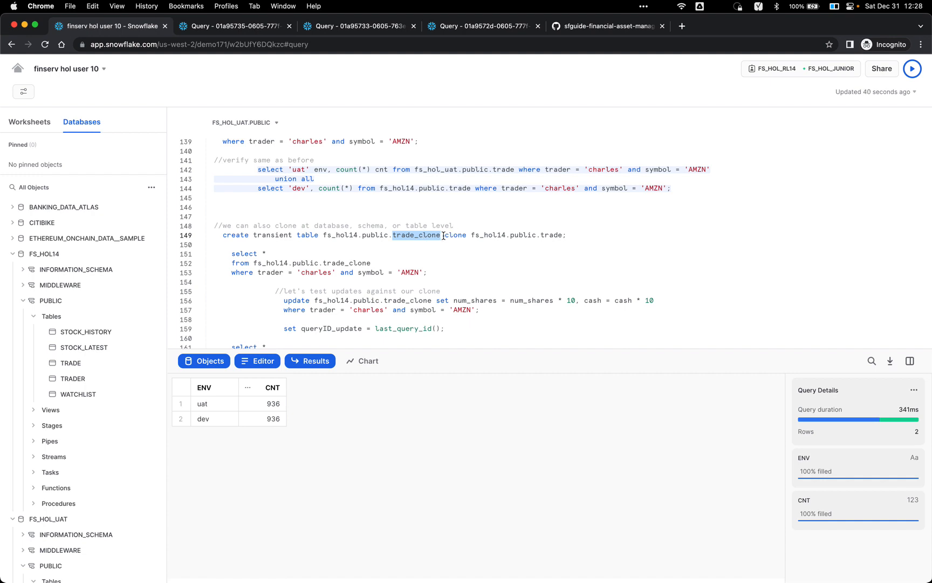
left_click(444, 235)
mouse_move(113, 365)
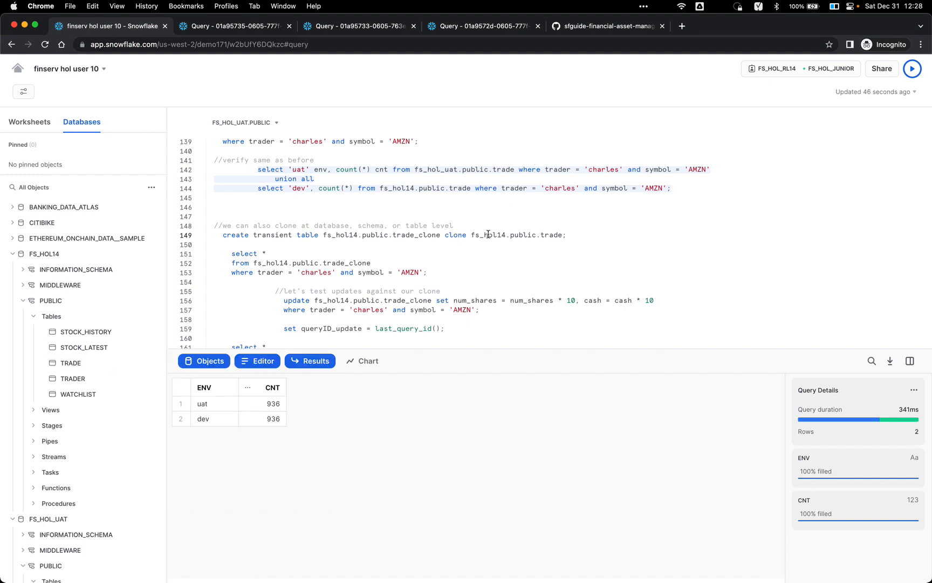
key("super+Return")
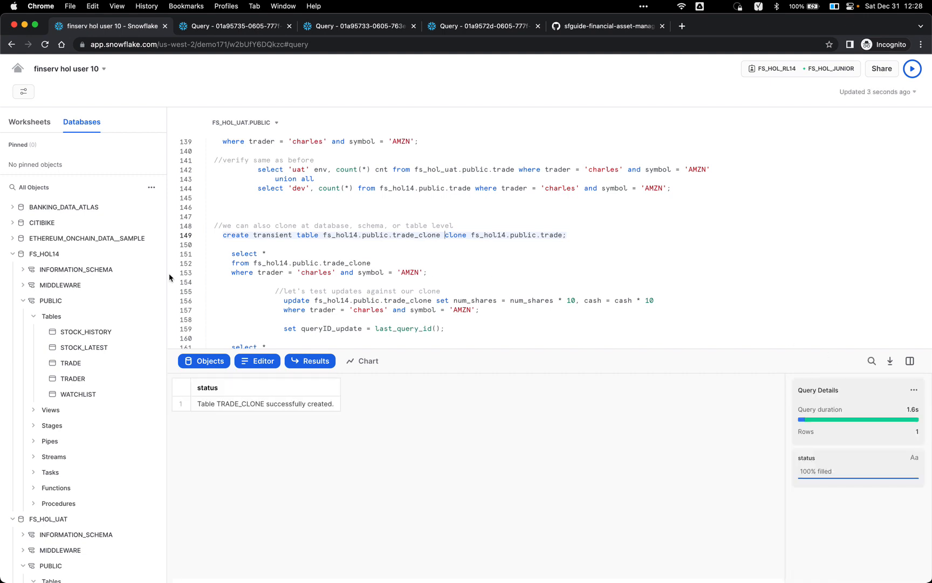
left_click(154, 187)
Step: Refresh the object list to show TRADE_CLONE, then query its 936 AMZN rows for the trader
left_click(138, 210)
mouse_move(82, 398)
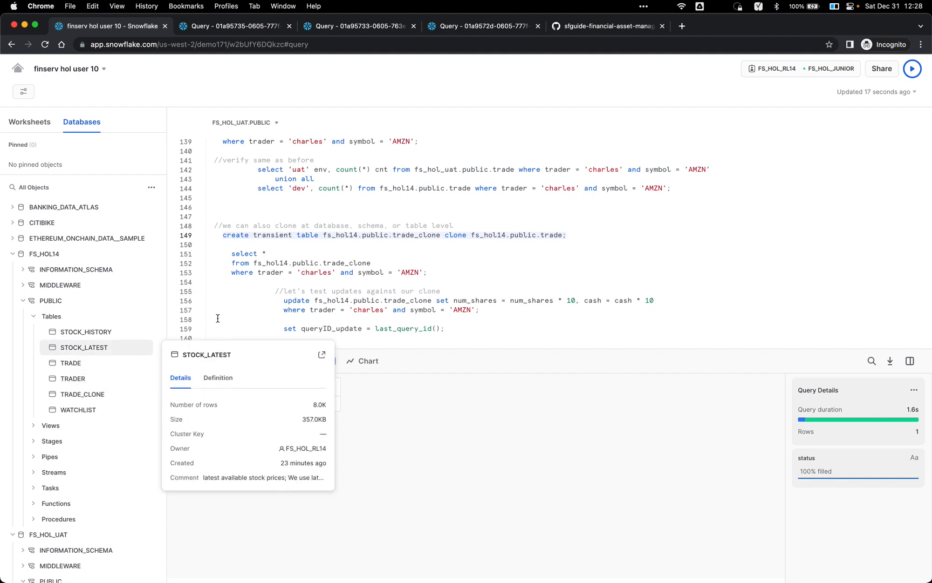
left_click(326, 255)
scroll(326, 256, "down", 1)
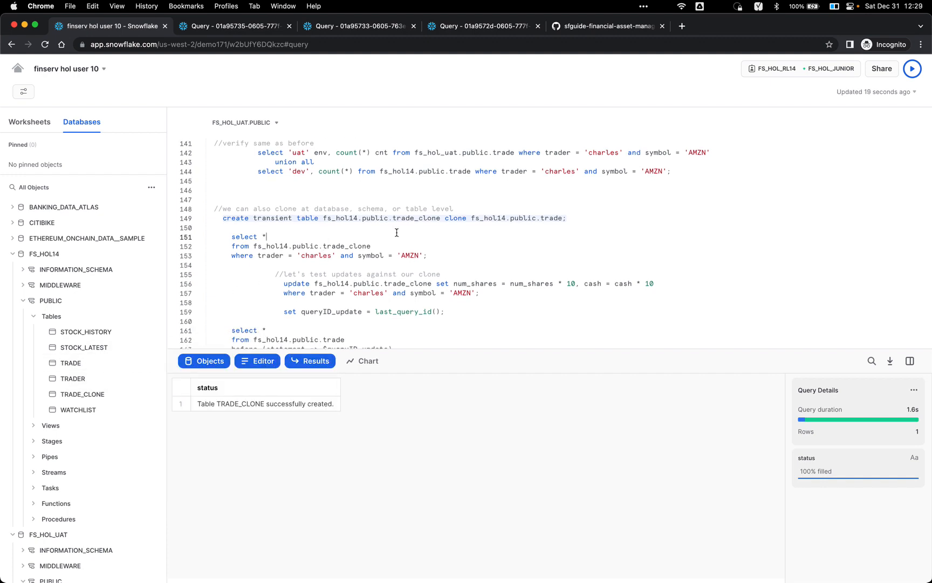
key("super+Return")
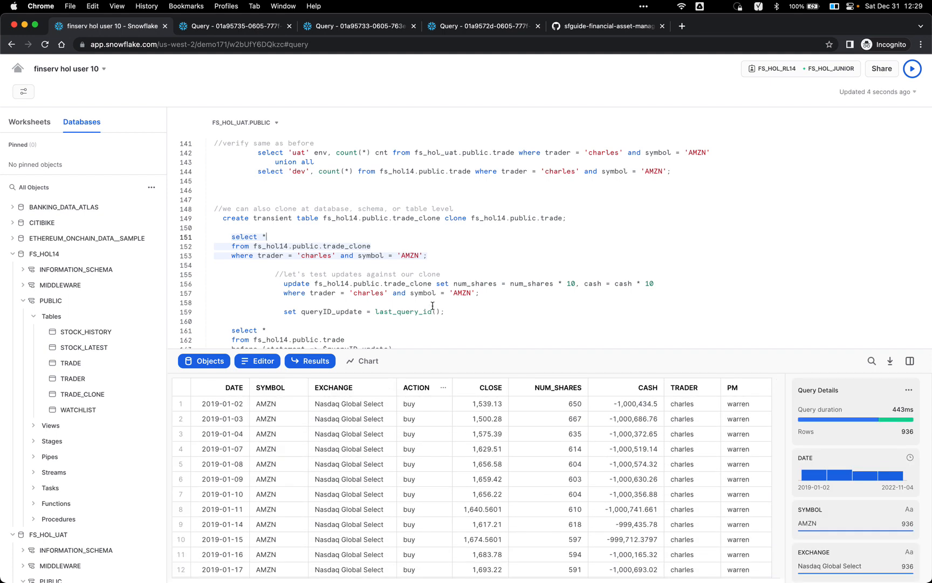
Step: Review the trade_clone UPDATE that multiplies num_shares and cash by 10
left_click(422, 293)
left_click(380, 285)
double_click(416, 284)
left_click(457, 284)
left_click(607, 283)
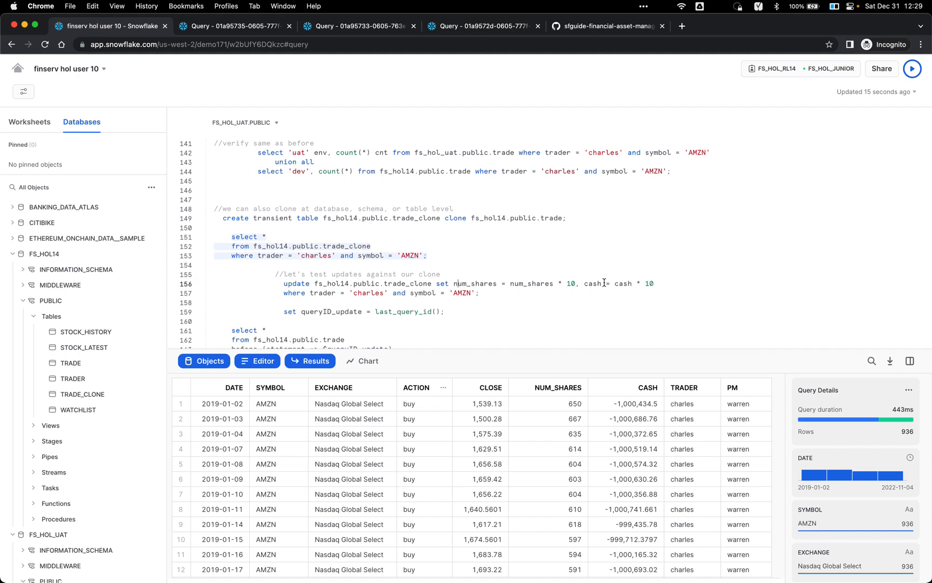
Step: Run the tenfold shares-and-cash UPDATE on trade_clone and store its query ID in queryID_update
left_click(539, 291)
key("super+Return")
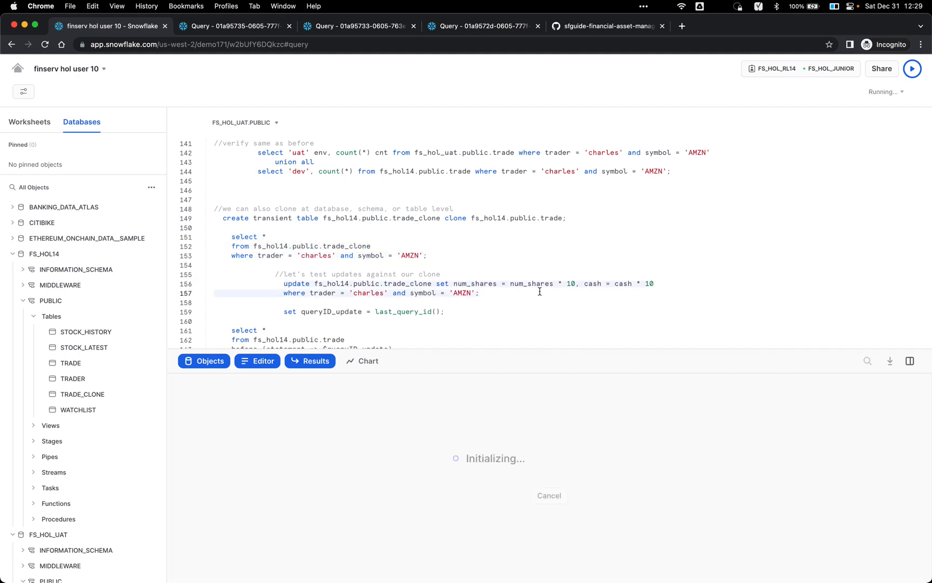
scroll(539, 292, "down", 1)
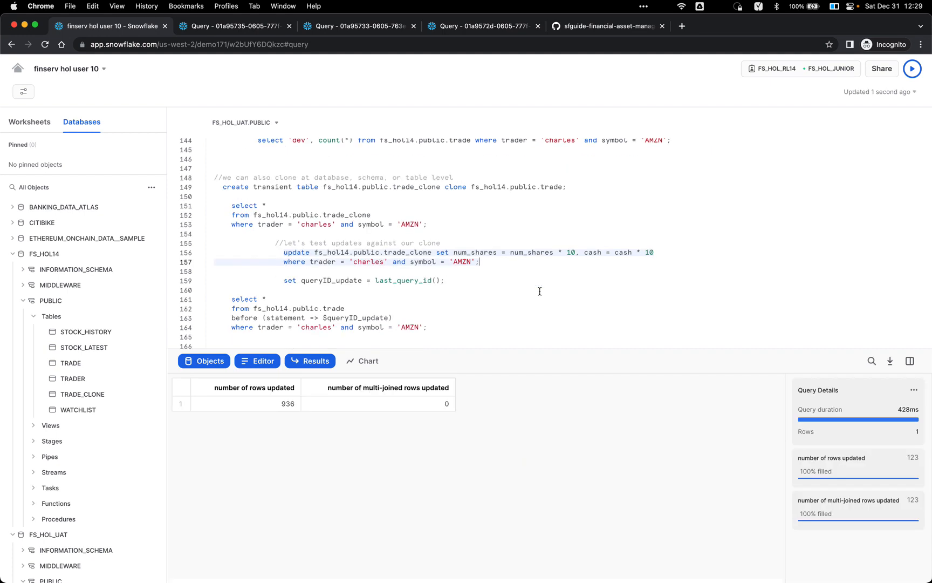
left_click(452, 282)
key("super+Return")
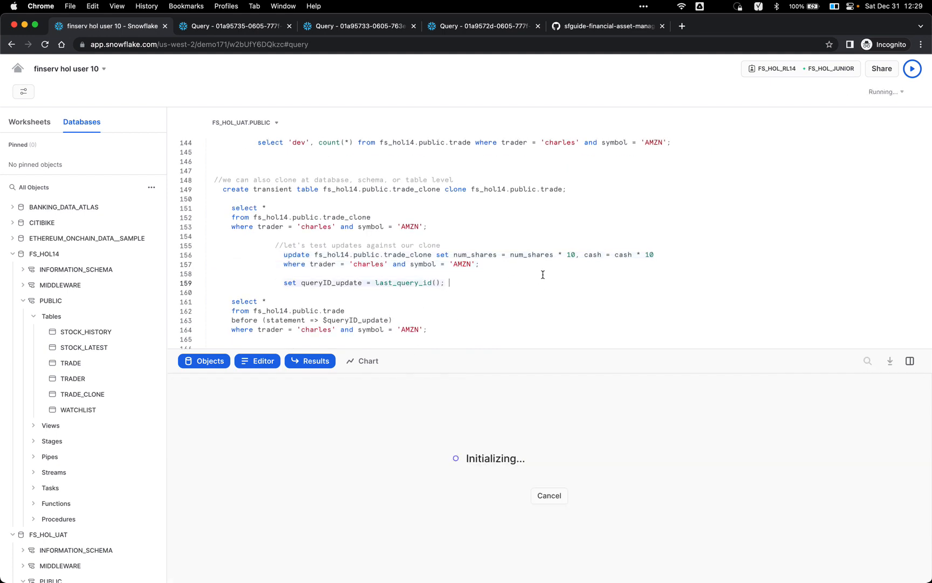
Step: View the trader's AMZN trades as they were before the update, checking row 1's CLOSE value
scroll(335, 287, "down", 2)
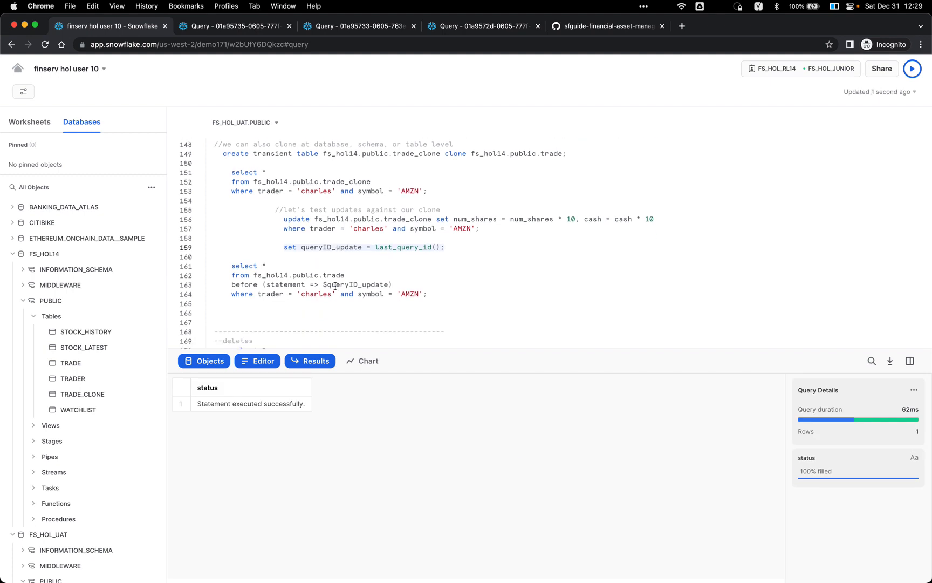
left_click(359, 275)
key("super+Return")
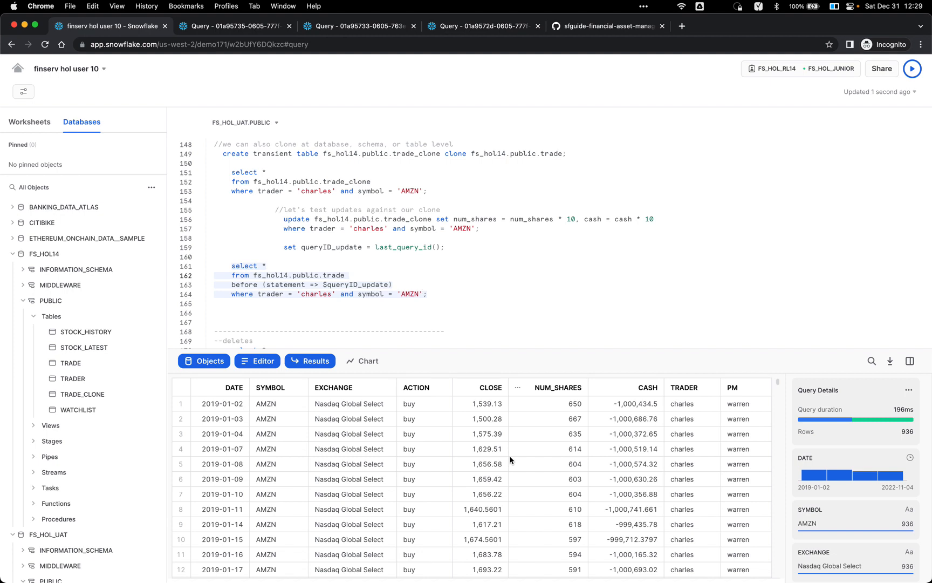
left_click(491, 406)
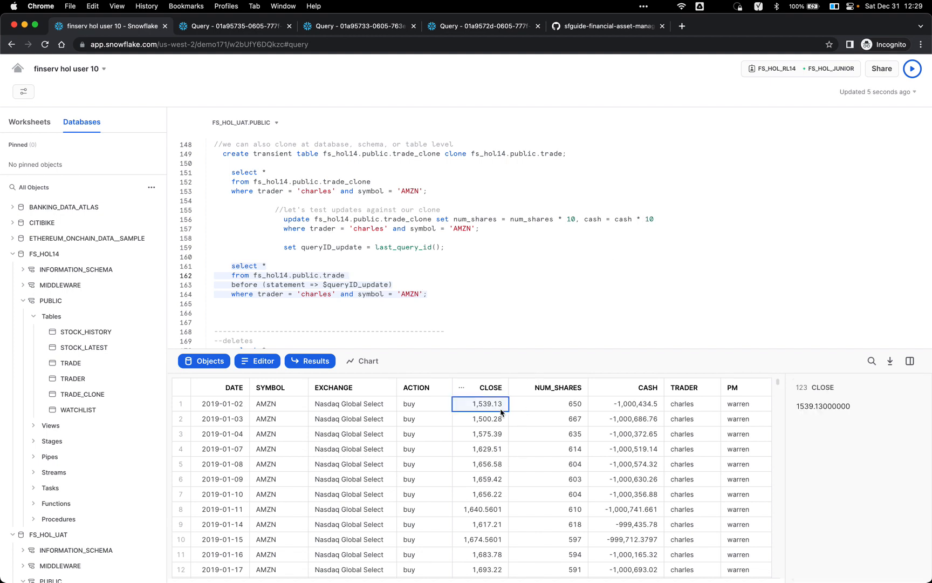
scroll(449, 281, "down", 3)
scroll(449, 289, "down", 1)
left_click(446, 277)
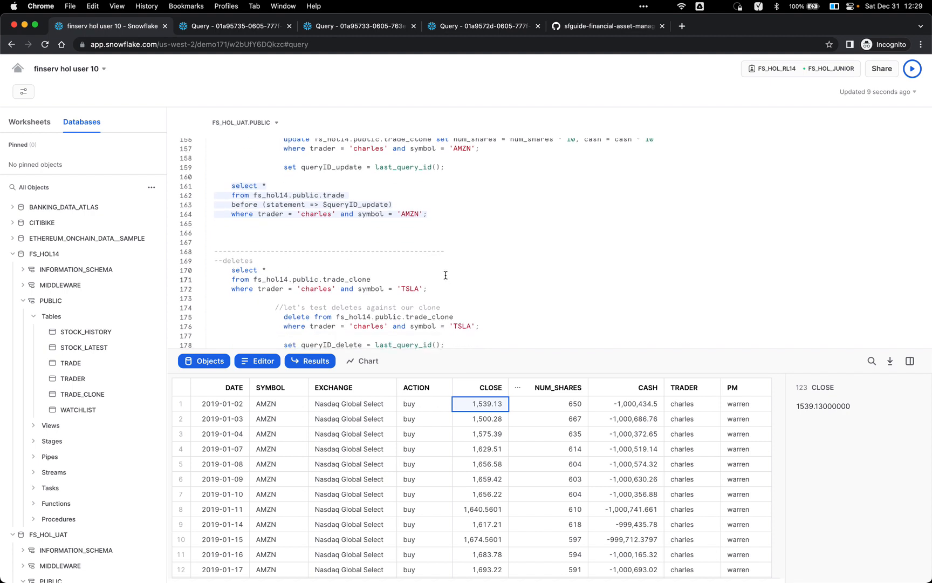
Step: Enlarge the script editor and list the trader's TSLA rows in trade_clone
scroll(446, 276, "down", 1)
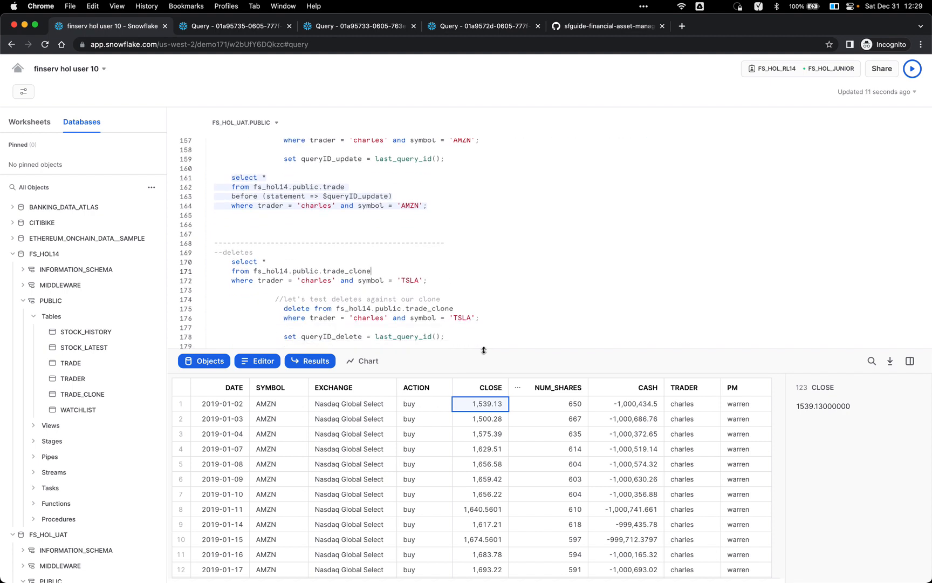
left_click_drag(484, 350, 484, 365)
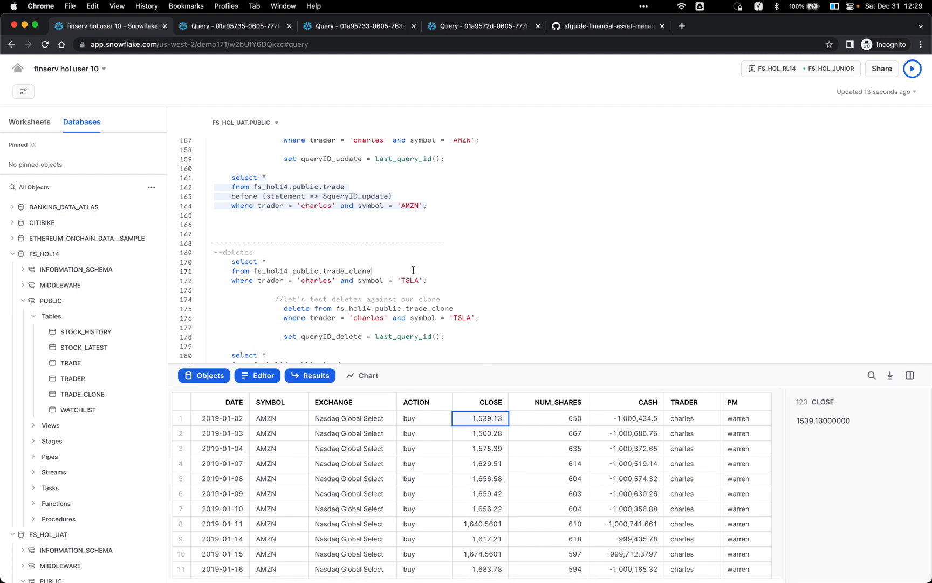
key("super+Return")
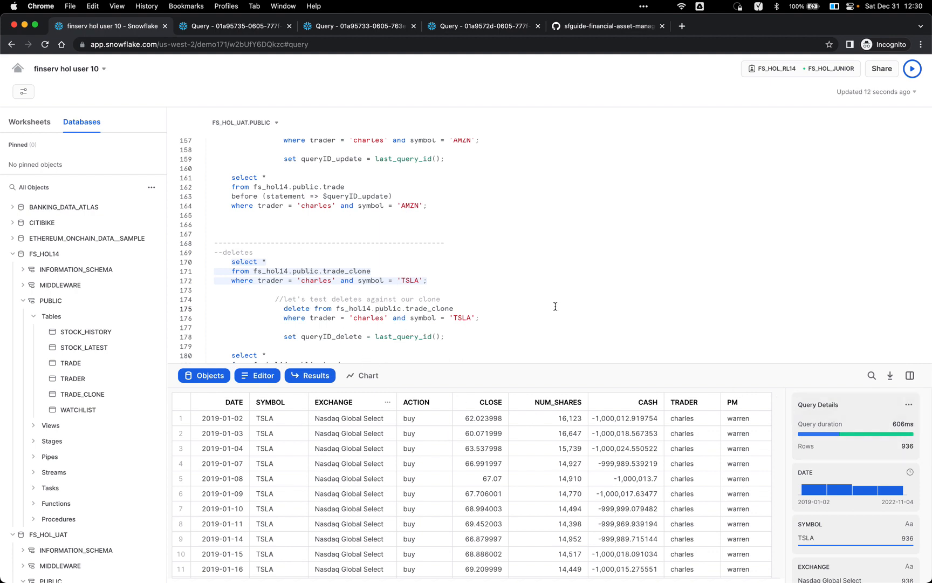
Step: Delete the trader's TSLA rows from trade_clone and store the query ID in queryID_delete
key("super+Return")
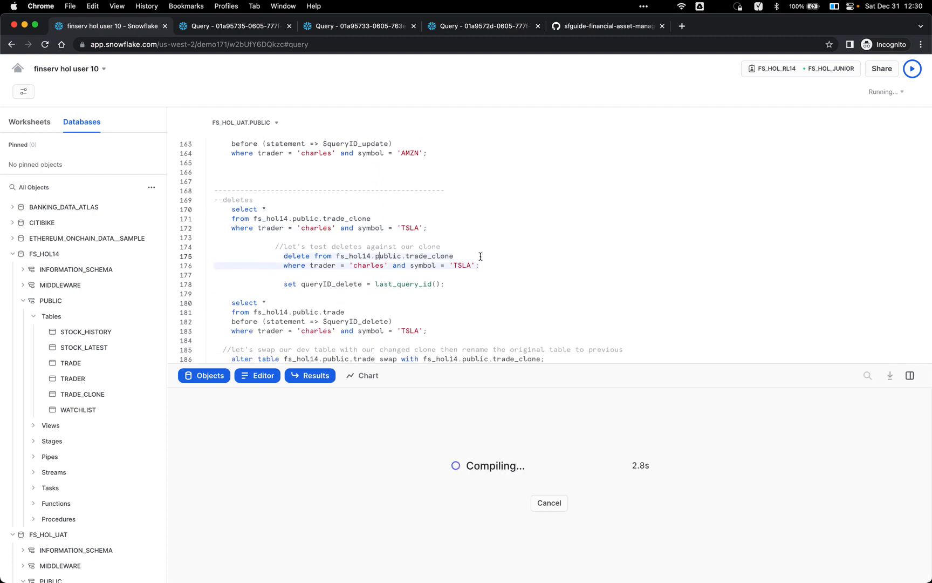
left_click(455, 285)
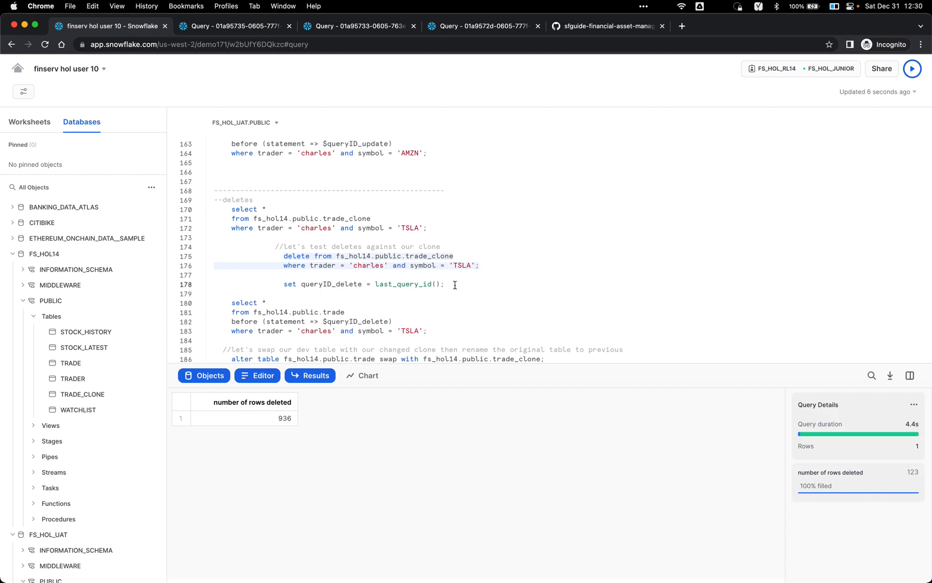
key("super+Return")
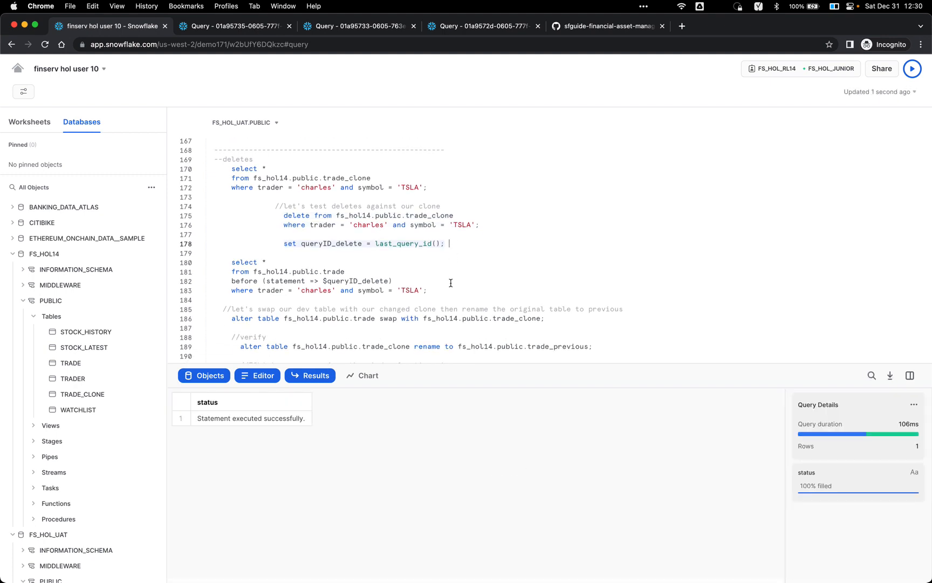
Step: Query the trade table's TSLA trades as before the delete, returning 936 rows
left_click(391, 281)
key("super+Return")
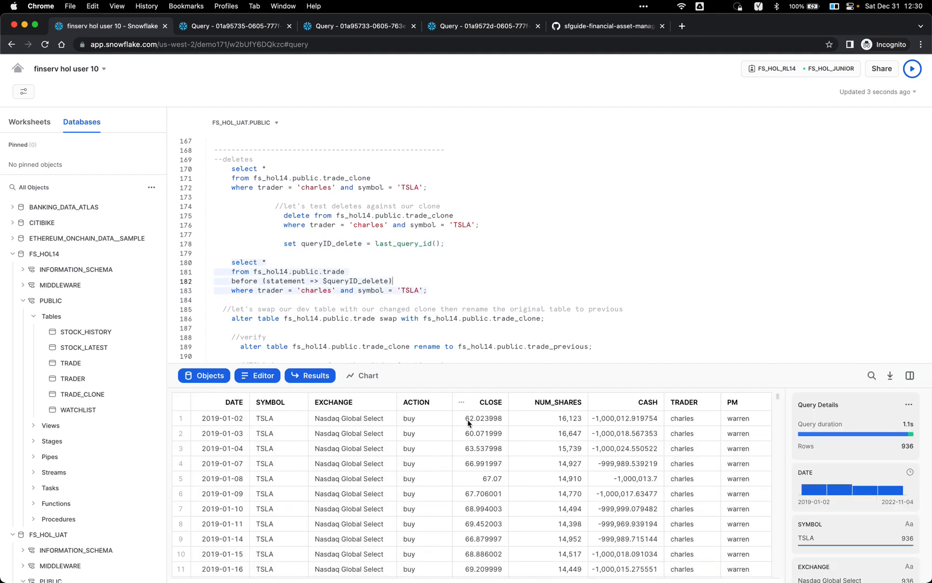
scroll(538, 432, "down", 1)
scroll(538, 431, "up", 1)
scroll(420, 292, "down", 2)
left_click(400, 280)
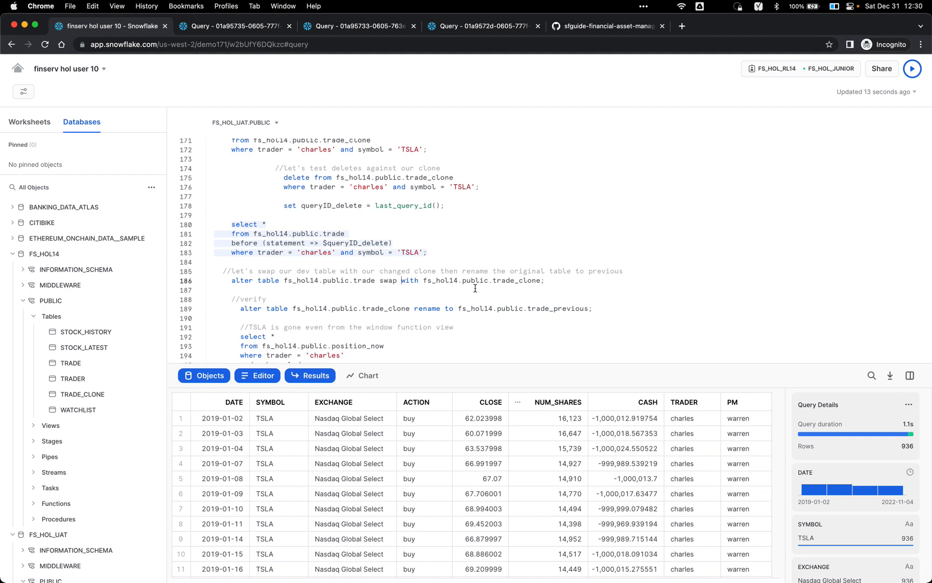
Step: Swap the trade table with trade_clone
double_click(363, 279)
double_click(502, 281)
left_click(553, 279)
key("super+Return")
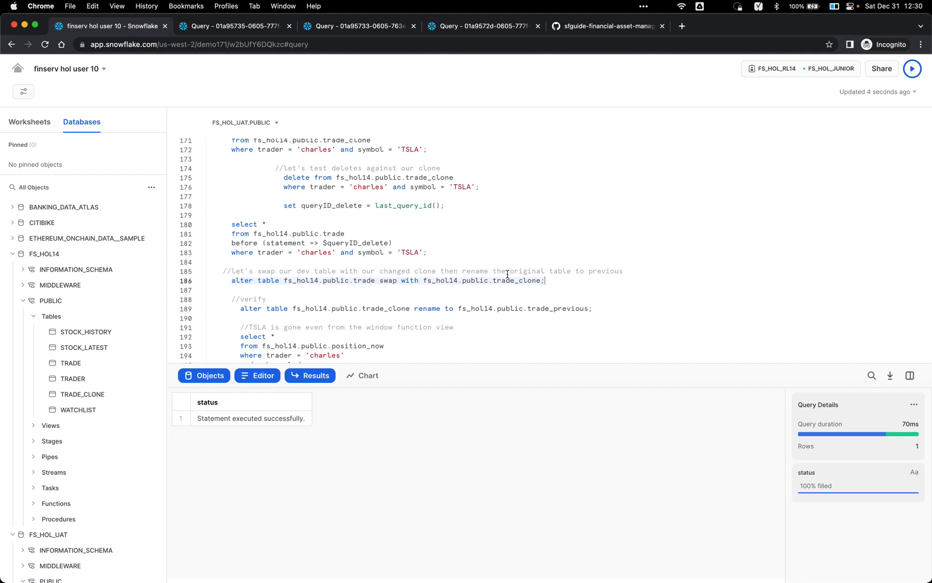
Step: Rename trade_clone to trade_previous with ALTER TABLE
left_click(393, 308)
double_click(541, 311)
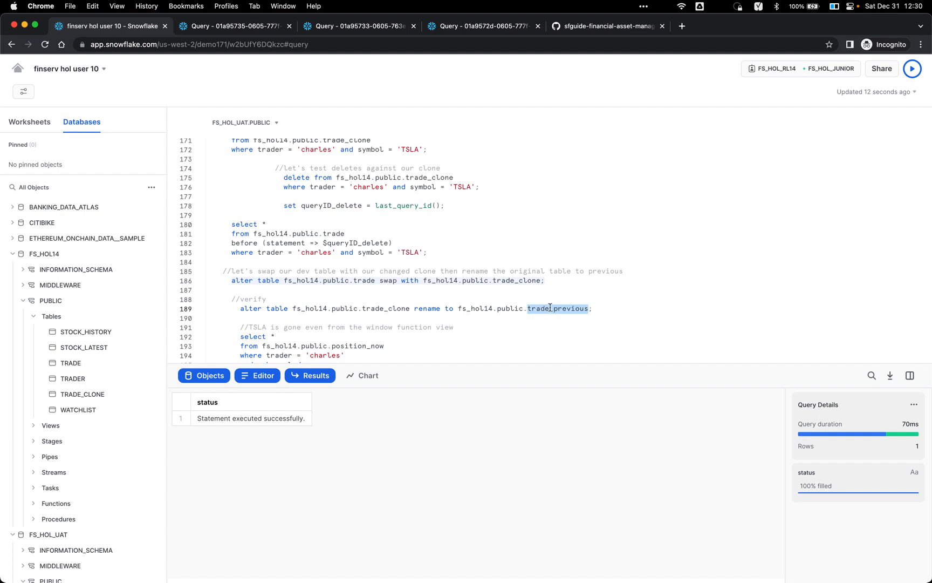
left_click(550, 308)
key("super+Return")
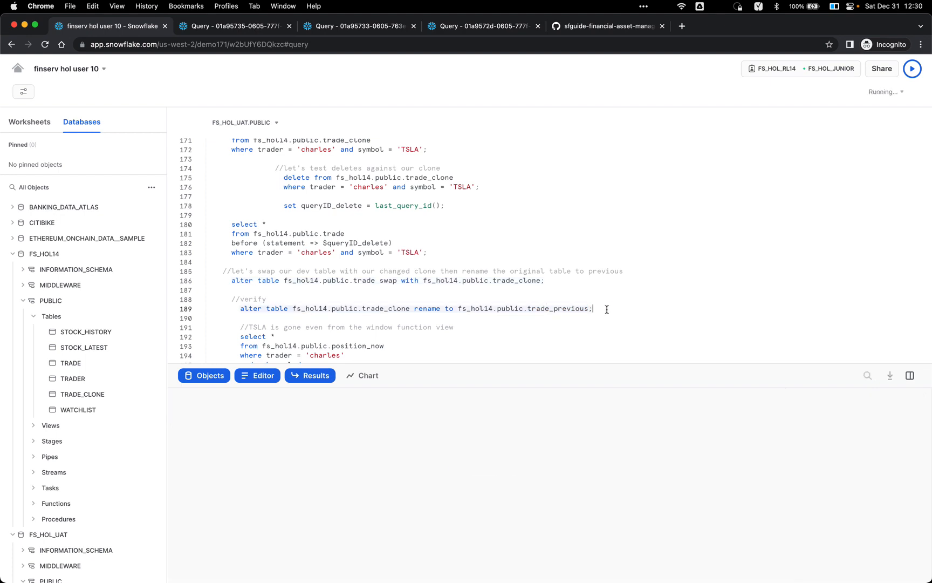
Step: Run the trader's position_now query for current positions
scroll(539, 308, "down", 1)
scroll(537, 307, "down", 1)
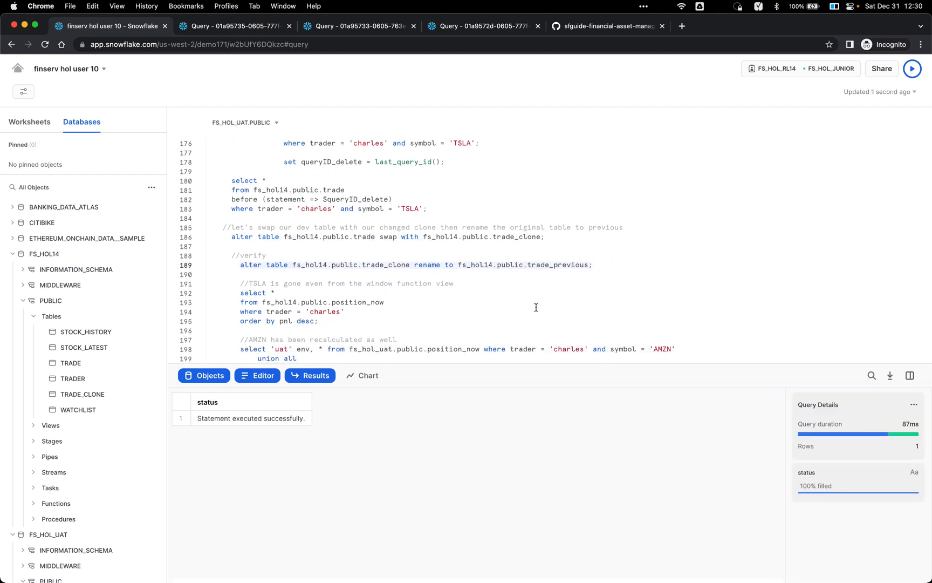
left_click(441, 308)
key("super+Return")
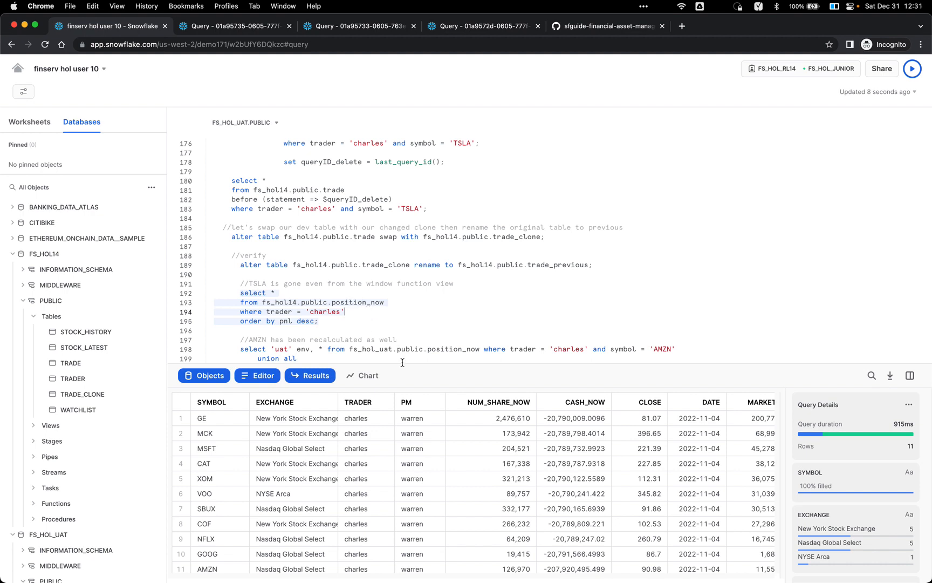
Step: Run the uat/dev AMZN comparison, showing 12,697 shares in uat versus 126,970 in dev
scroll(416, 324, "down", 1)
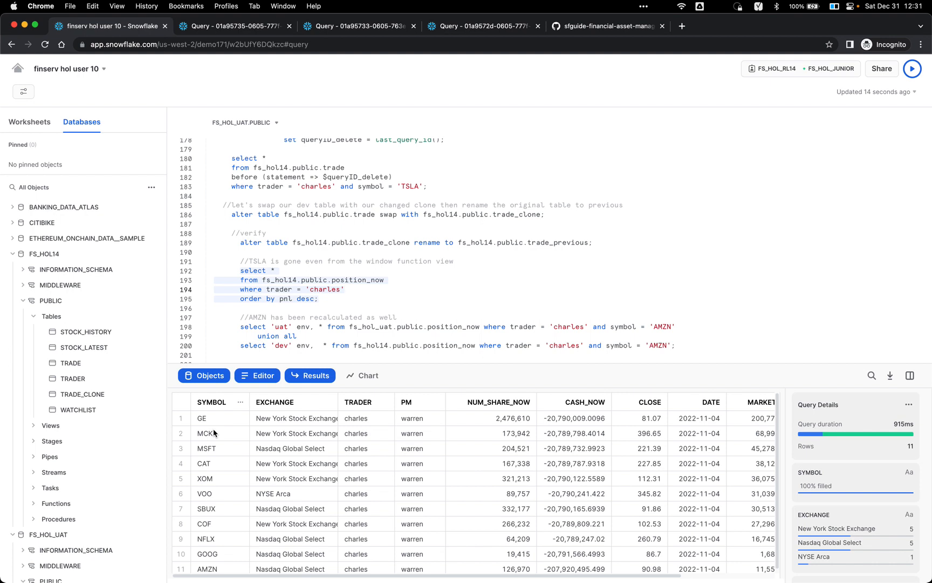
left_click(357, 300)
scroll(361, 296, "down", 3)
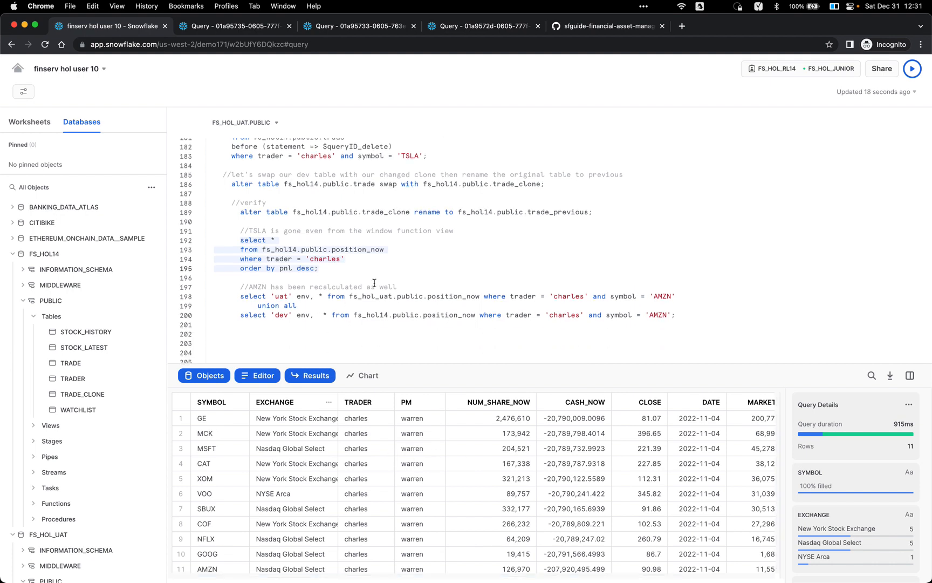
left_click(369, 303)
key("super+Return")
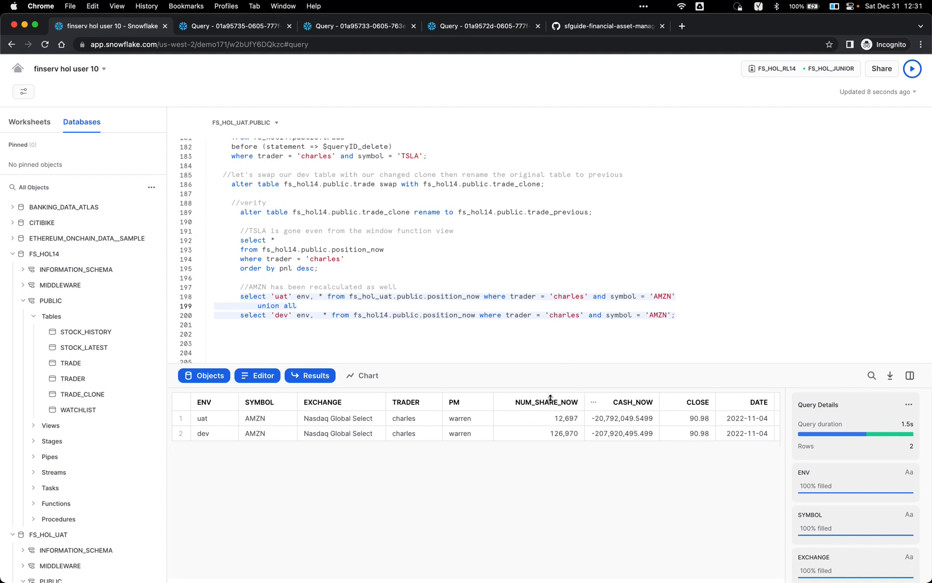
scroll(549, 324, "up", 10)
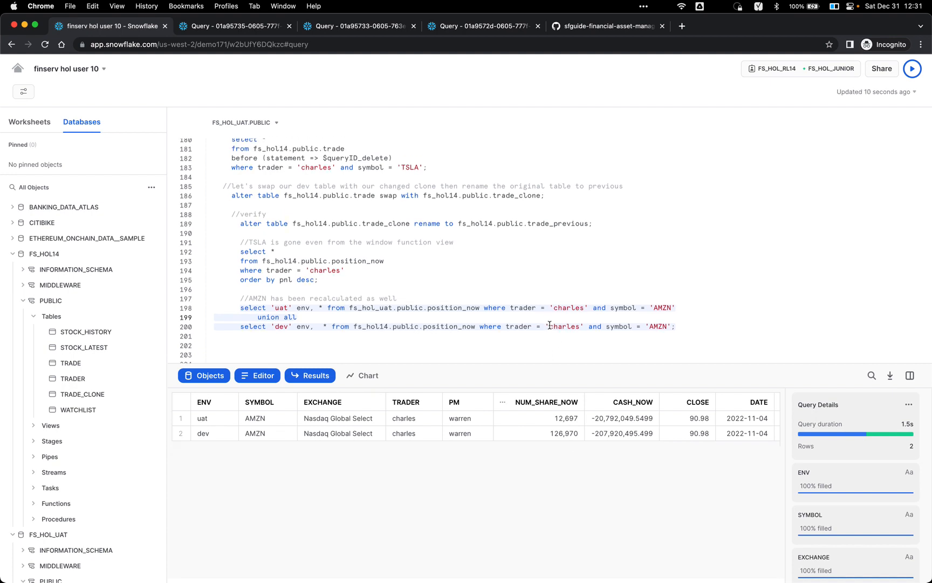
Step: Scroll past the delete and swap statements down to the commented undrop test section
scroll(451, 254, "up", 1)
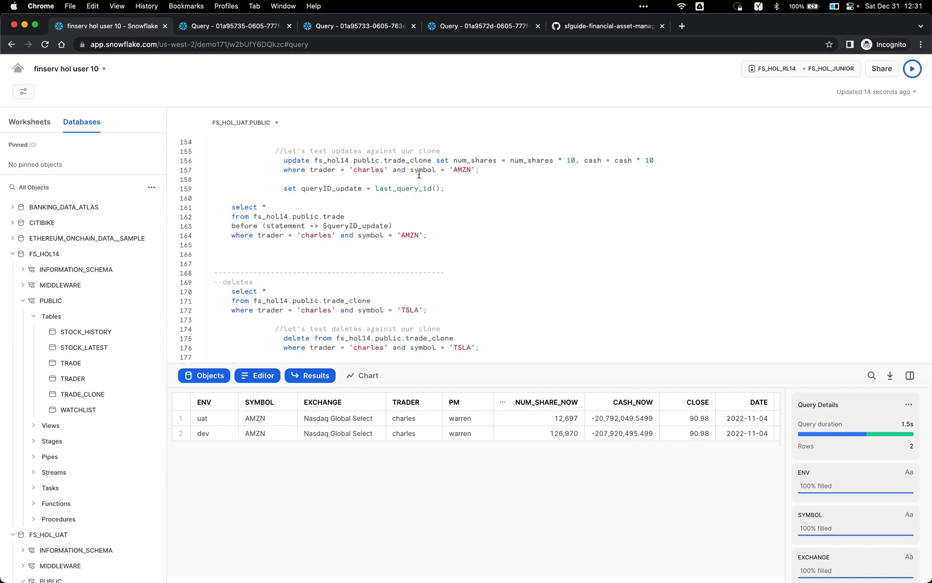
scroll(499, 182, "down", 3)
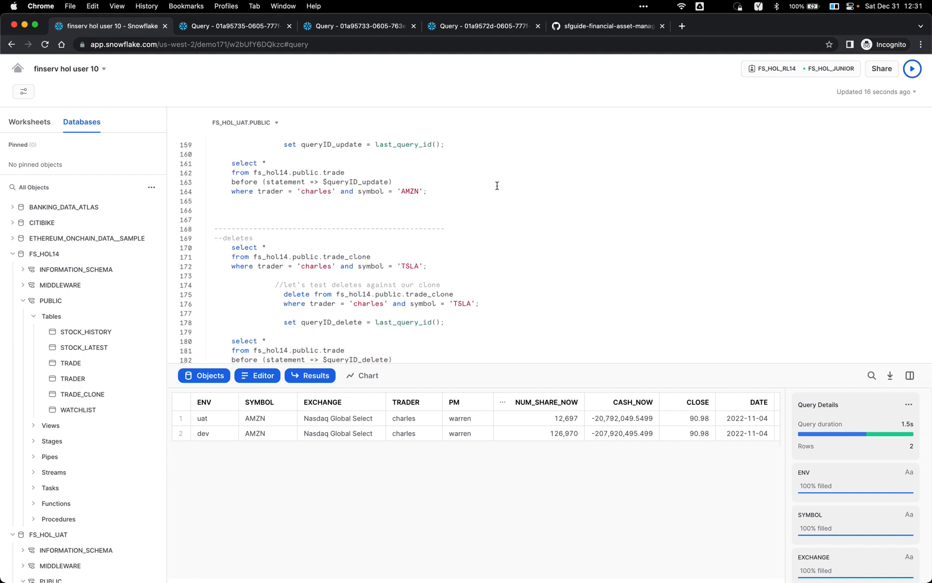
triple_click(422, 274)
scroll(421, 274, "down", 5)
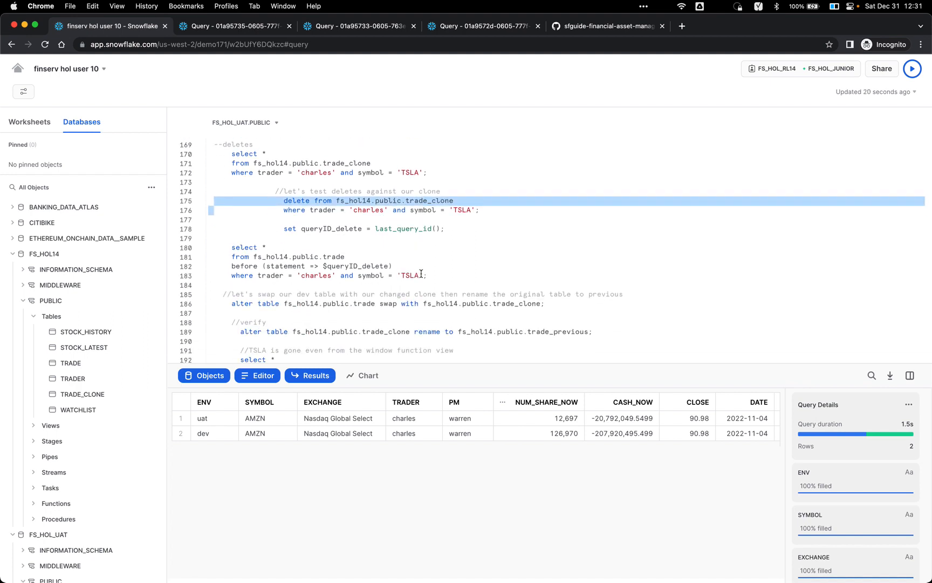
left_click(421, 273)
scroll(432, 274, "down", 5)
scroll(435, 275, "down", 5)
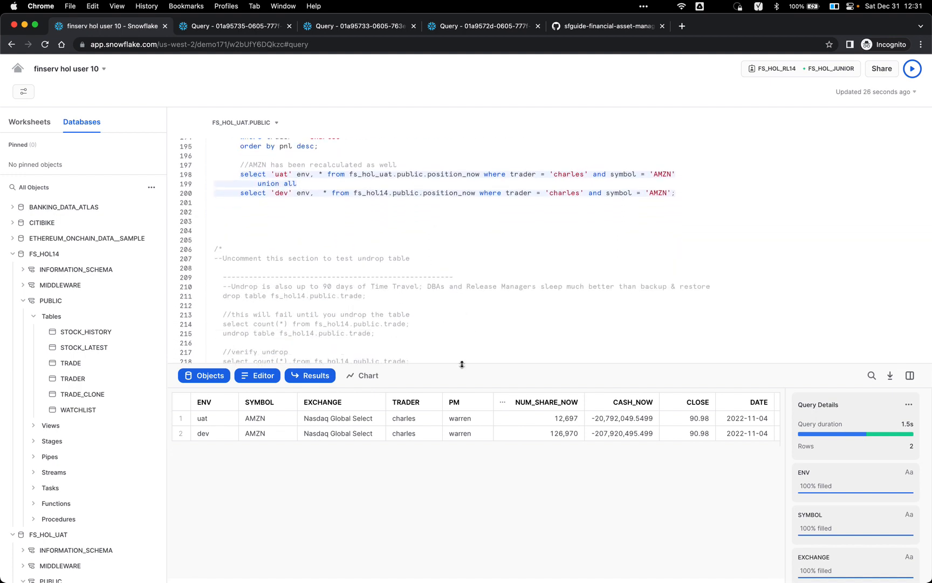
left_click_drag(462, 365, 459, 388)
scroll(460, 301, "down", 2)
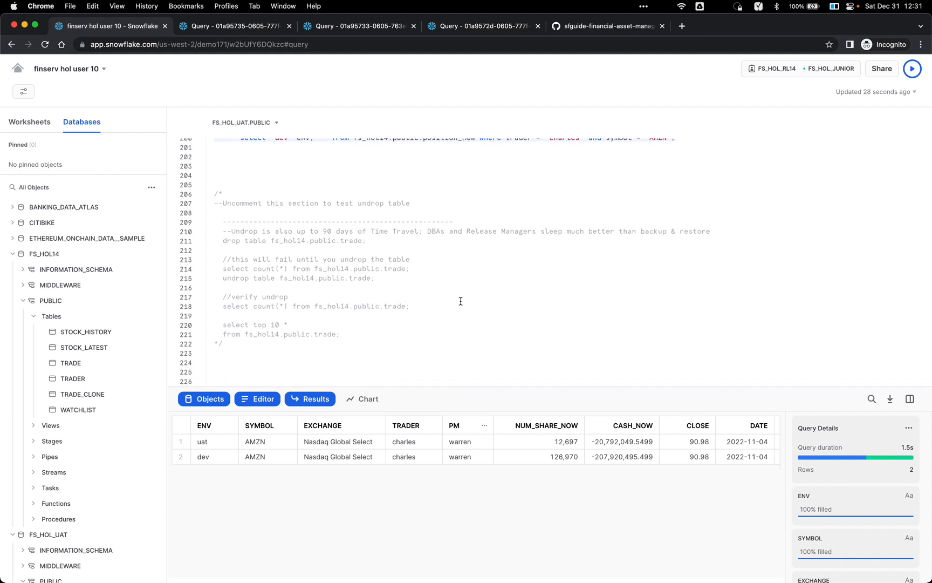
Step: Remove the /* on line 206 and */ on line 222, then refresh objects to show TRADE_PREVIOUS
left_click(330, 207)
left_click(324, 192)
key("BackSpace")
key("BackSpace")
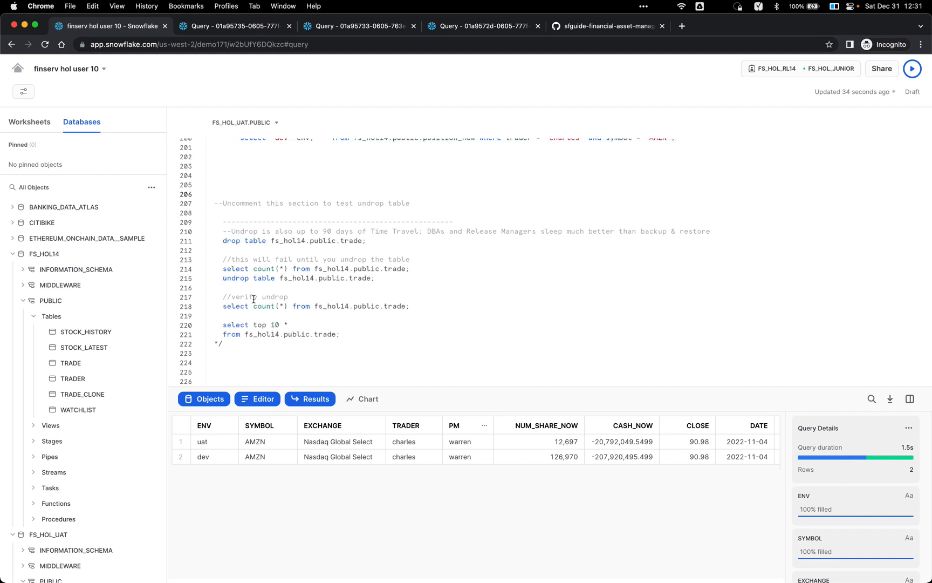
left_click(229, 344)
key("BackSpace")
key("BackSpace")
left_click(253, 241)
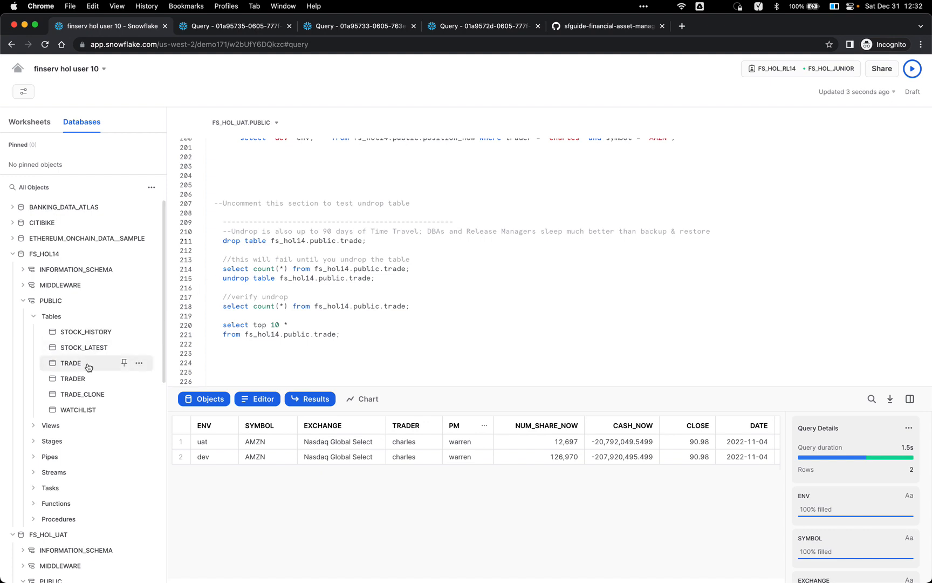
left_click(139, 210)
mouse_move(87, 368)
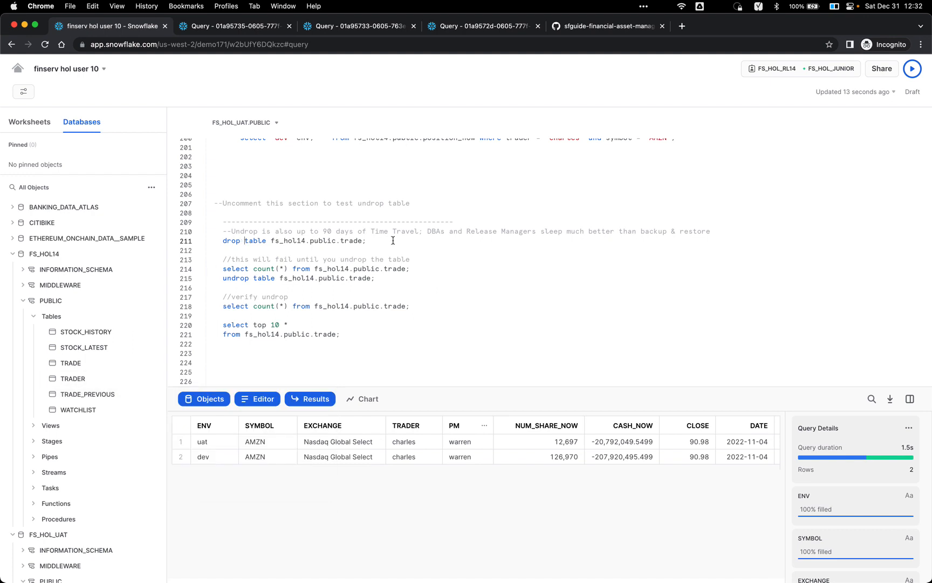
Step: Drop the fs_hol14 trade table, refresh the tree, and confirm count(*) on it errors
key("super+Return")
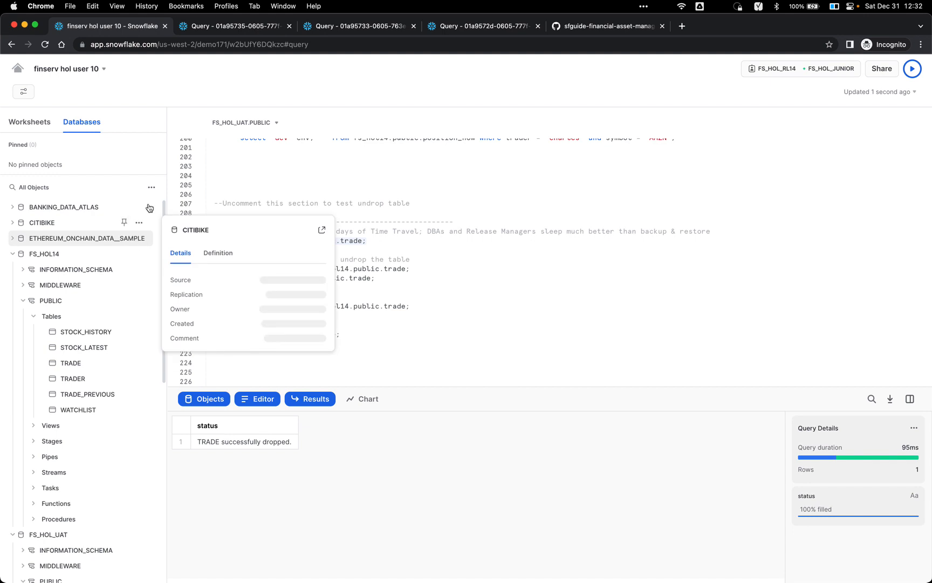
left_click(153, 186)
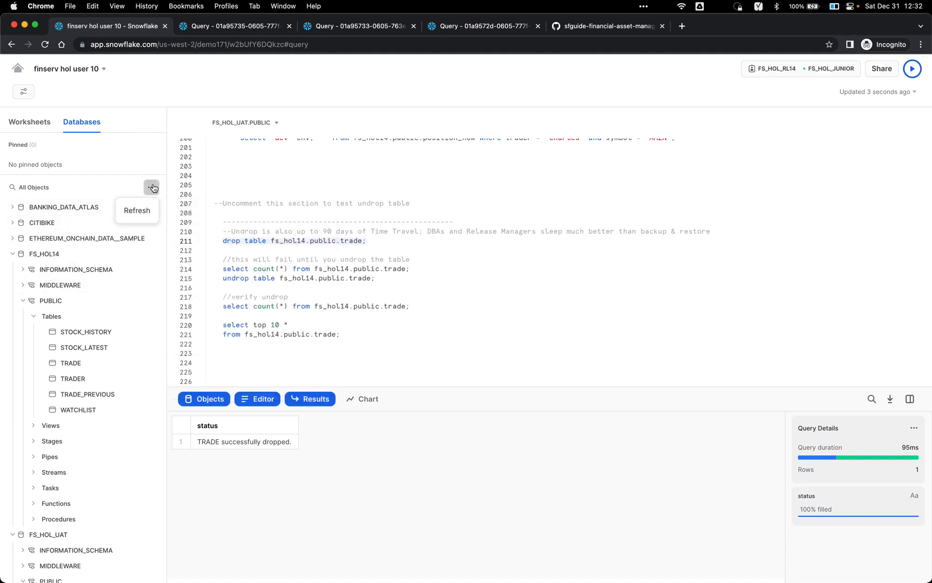
left_click(132, 211)
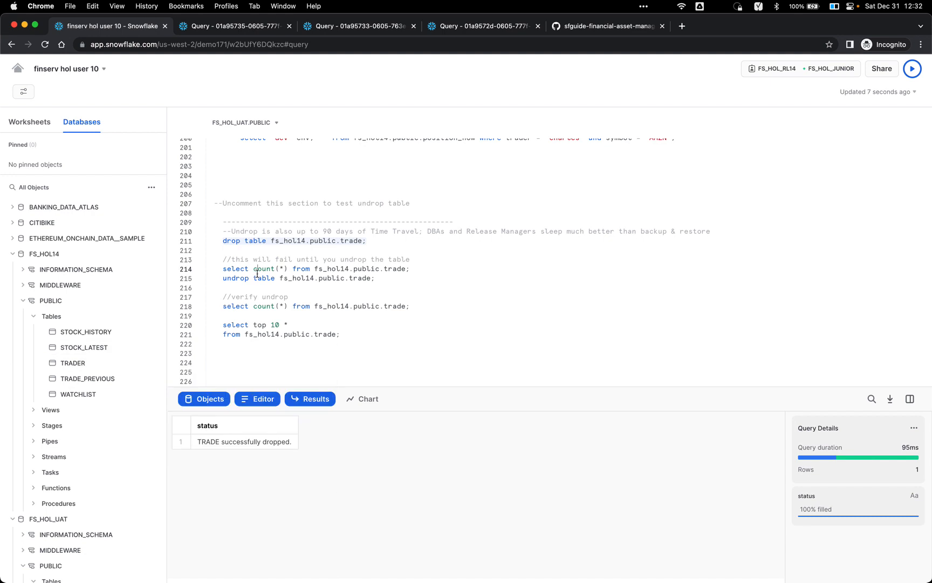
key("super+Return")
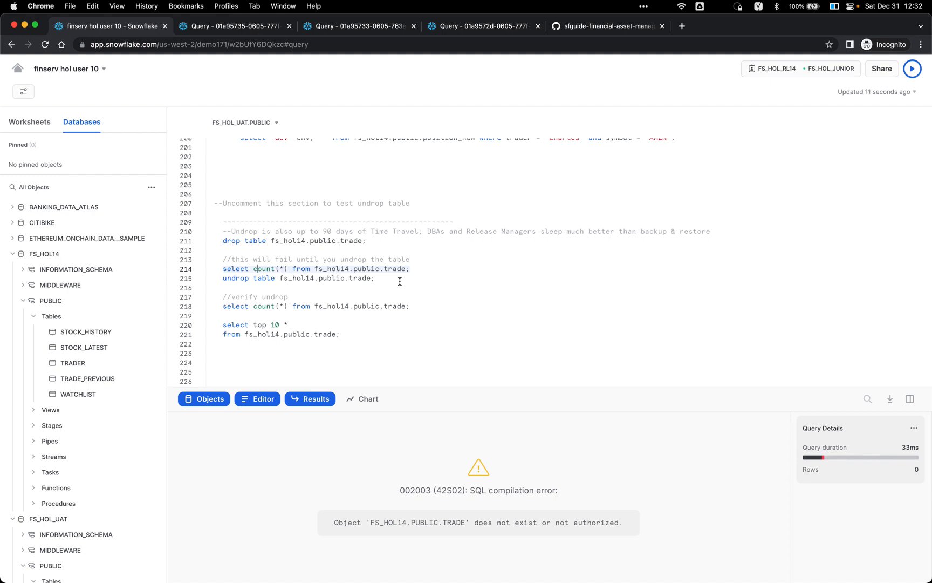
Step: Undrop the trade table and refresh the object tree so TRADE reappears
left_click(387, 278)
key("super+Return")
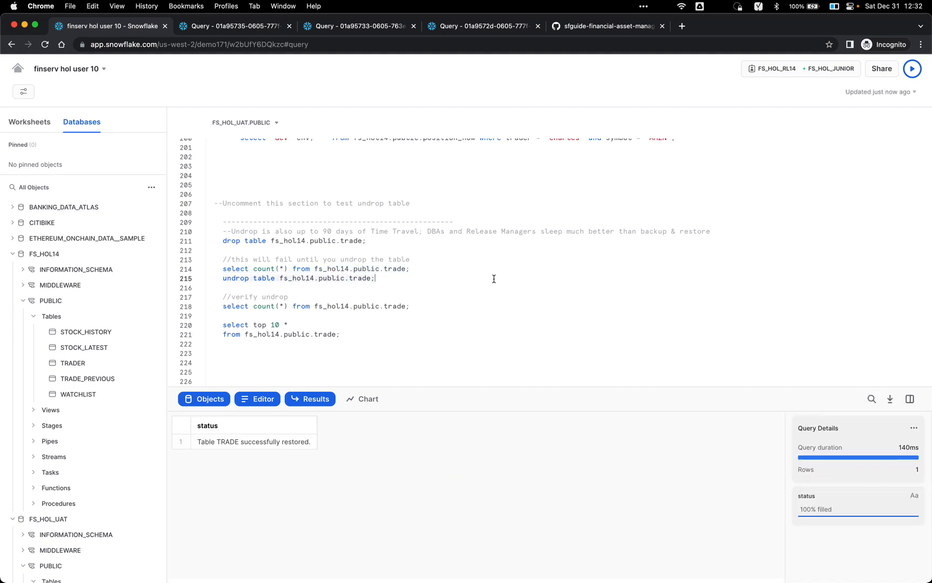
left_click(151, 188)
left_click(139, 211)
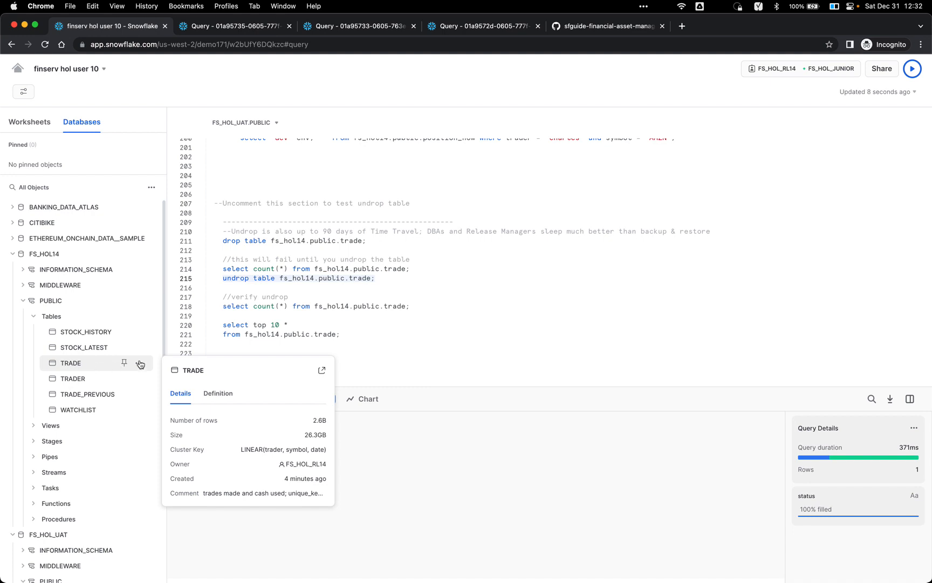
Step: Verify the restored trade table holds 2,626,375,296 rows
left_click(286, 306)
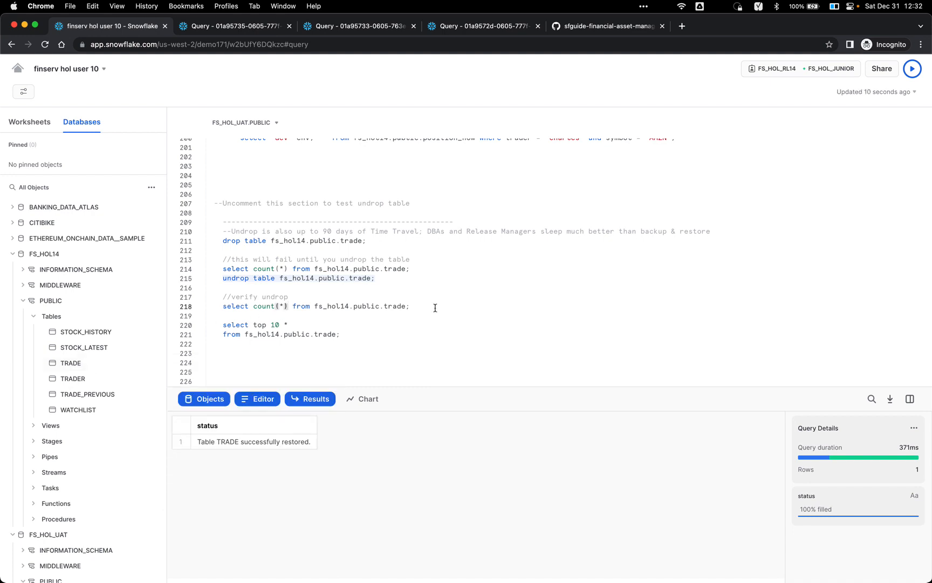
key("super+Return")
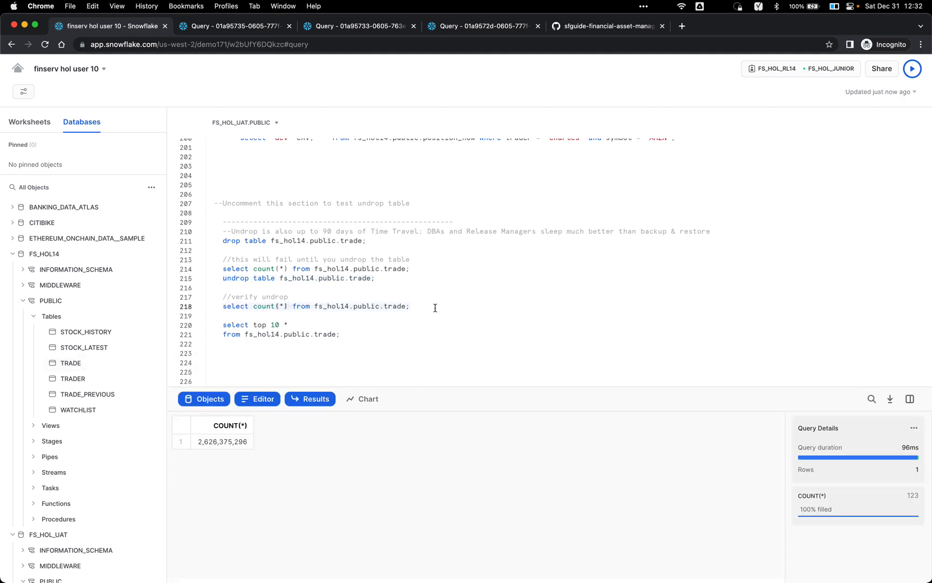
left_click(373, 333)
Step: Preview the top 10 rows of the restored trade table
key("super+Return")
scroll(420, 327, "down", 2)
scroll(420, 327, "down", 7)
scroll(452, 309, "down", 2)
Step: Create the fs_hol14 tpcds_sf10tcl schema
left_click(460, 257)
scroll(460, 257, "down", 1)
scroll(460, 256, "down", 1)
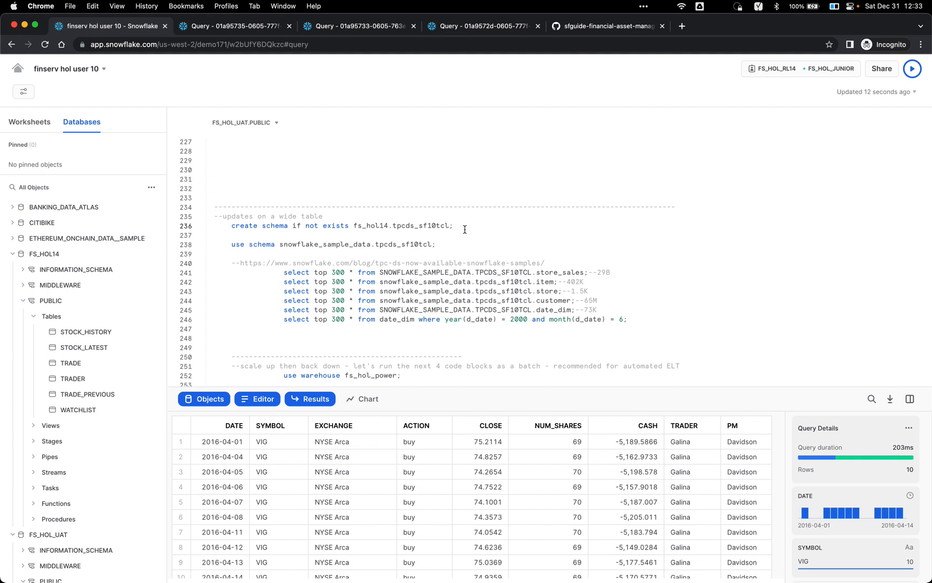
key("super+Return")
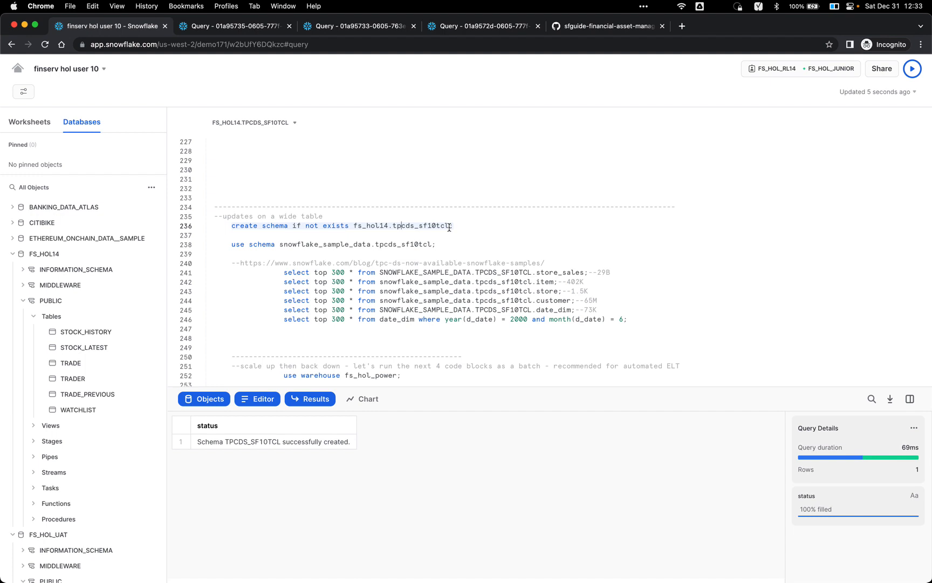
Step: Refresh the object tree and expand the new TPCDS_SF10TCL schema's tables
mouse_move(137, 208)
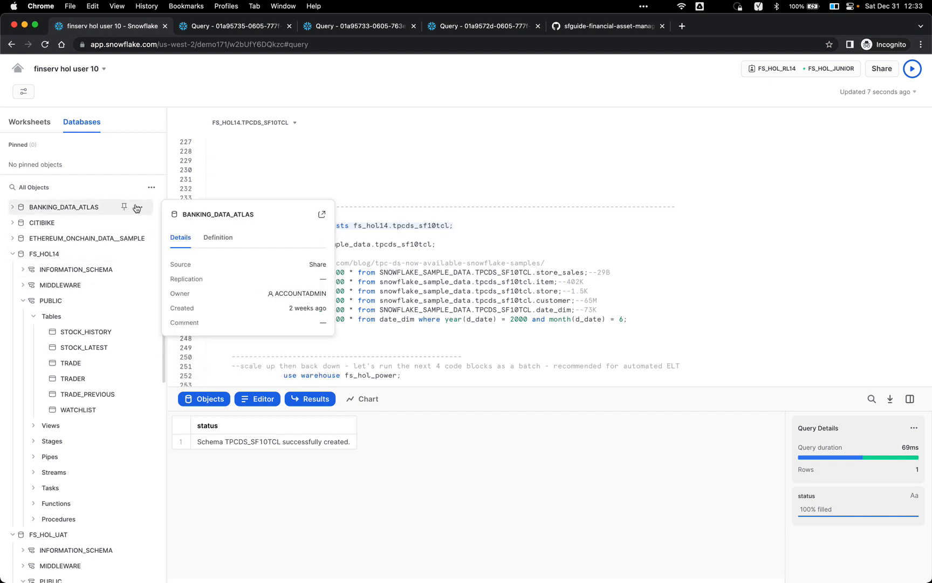
left_click(151, 187)
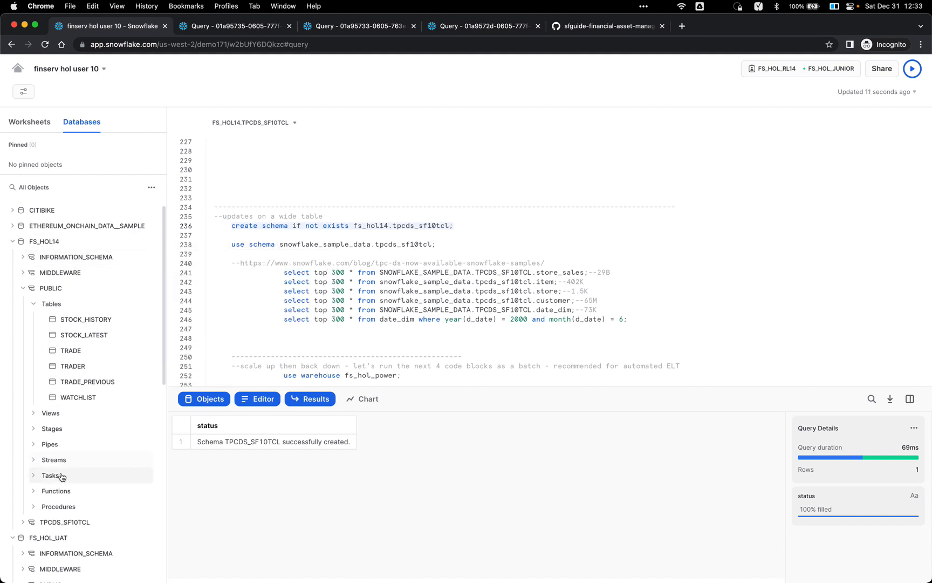
left_click(70, 522)
scroll(69, 464, "down", 3)
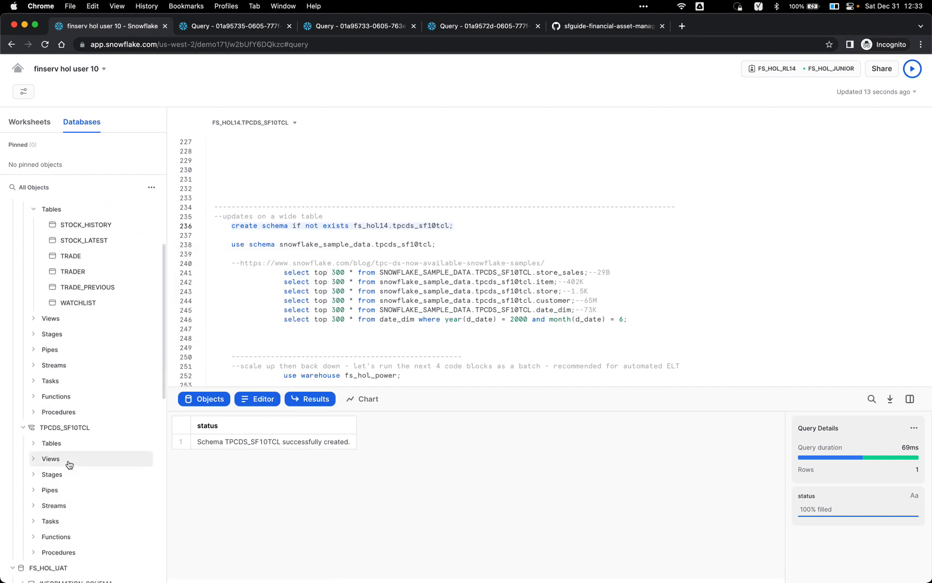
left_click(74, 444)
Step: Copy the blog URL from the line 240 comment and load it in a new tab
left_click(408, 273)
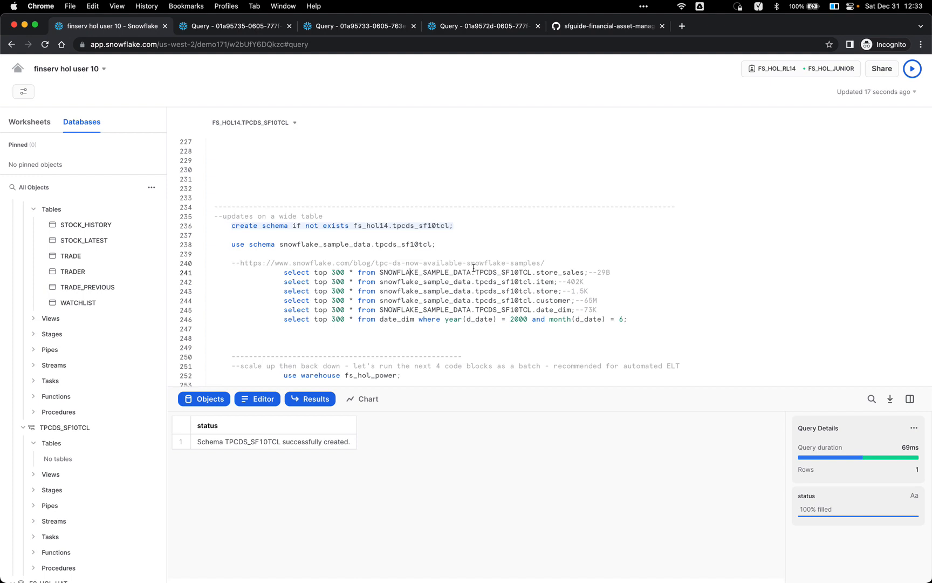
left_click(263, 263)
double_click(240, 261)
key("Right")
key("shift+super+Right")
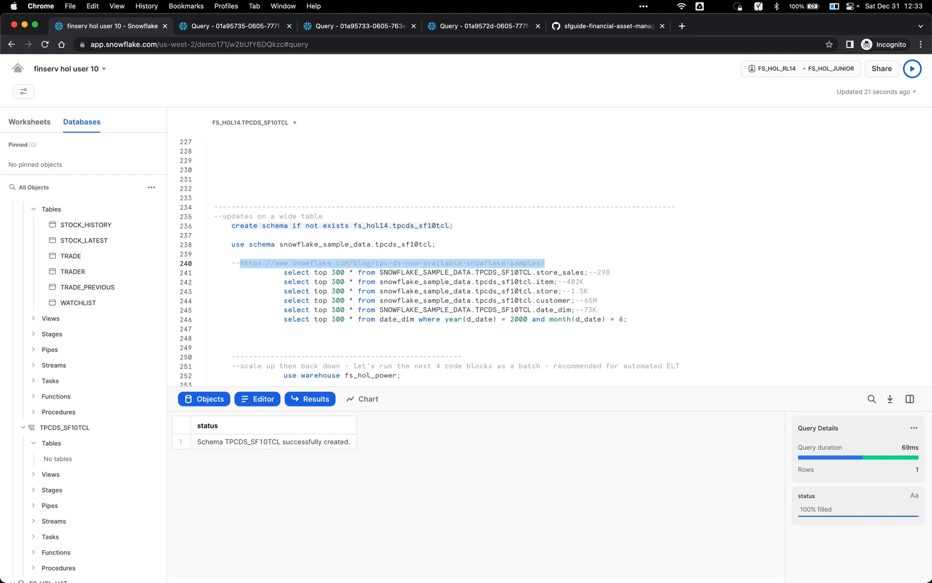
key("super+c")
key("super+t")
key("super+v")
key("Return")
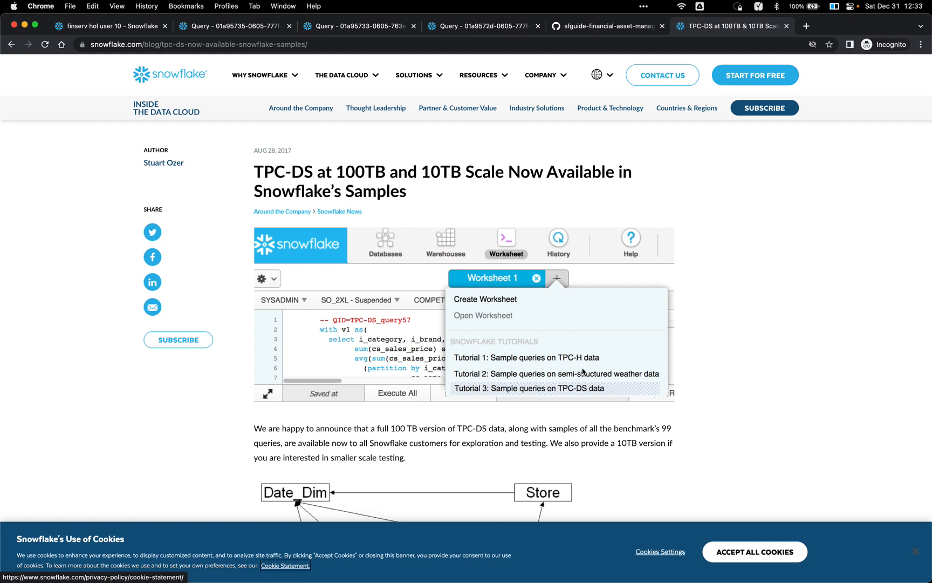
Step: Accept all cookies, skim the TPC-DS 100TB/10TB blog article, and return to the finserv worksheet
left_click(755, 551)
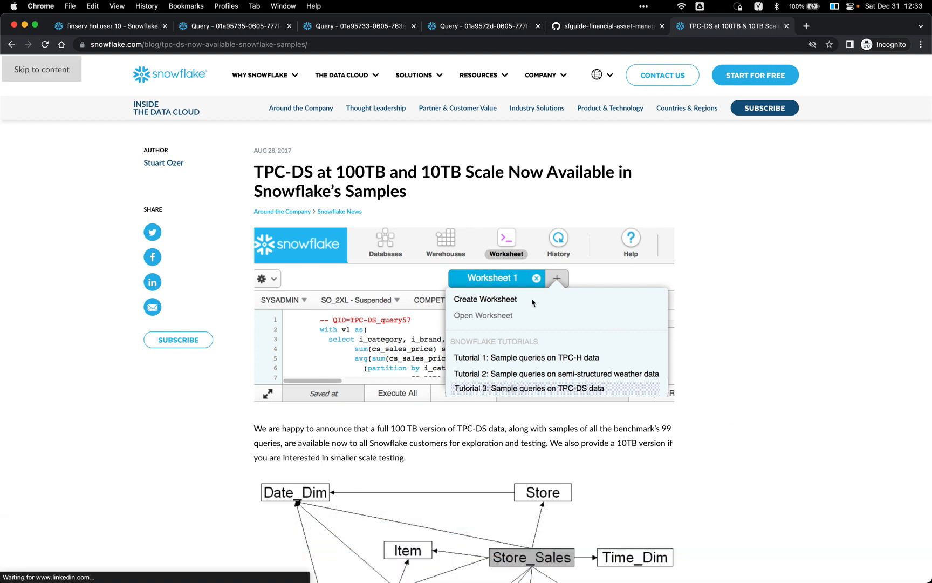
scroll(507, 299, "down", 1)
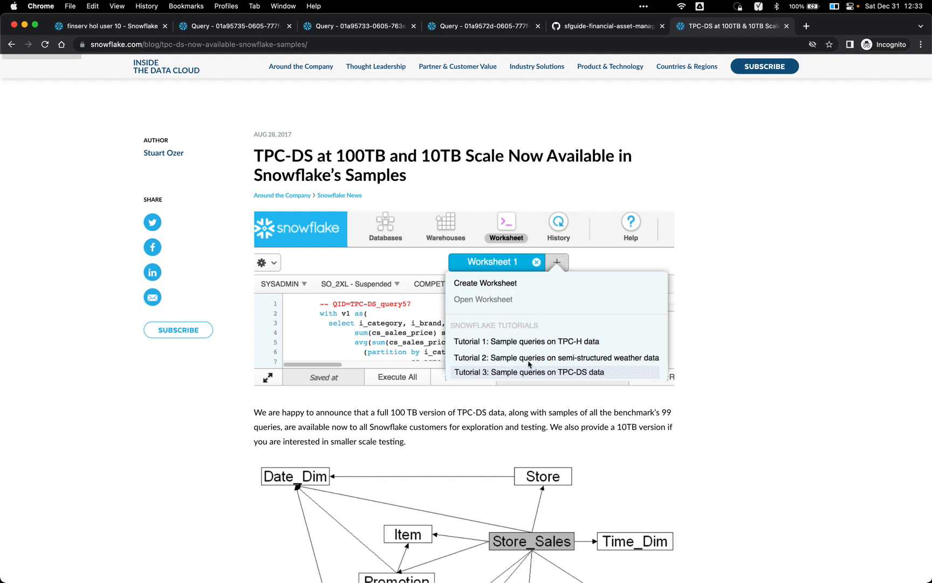
scroll(531, 361, "down", 2)
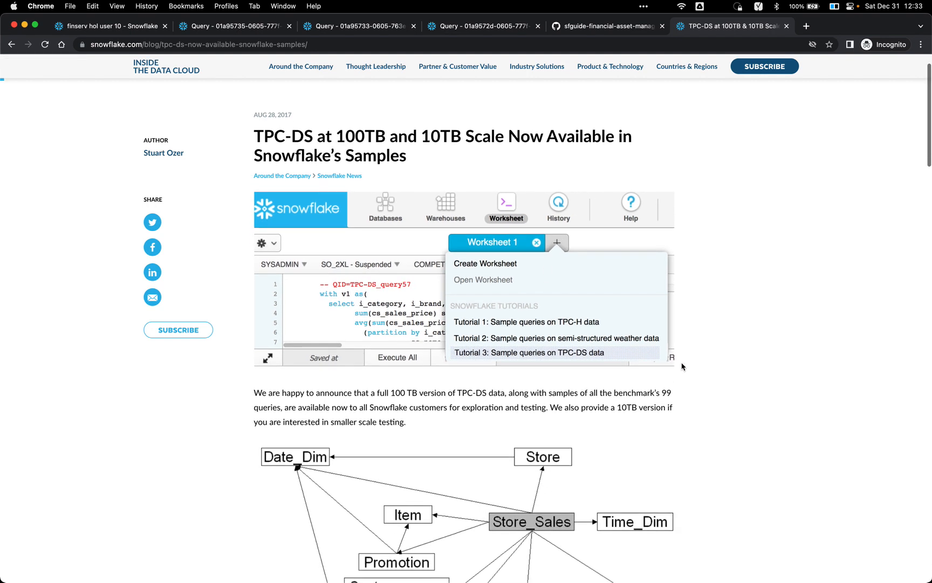
scroll(759, 355, "down", 15)
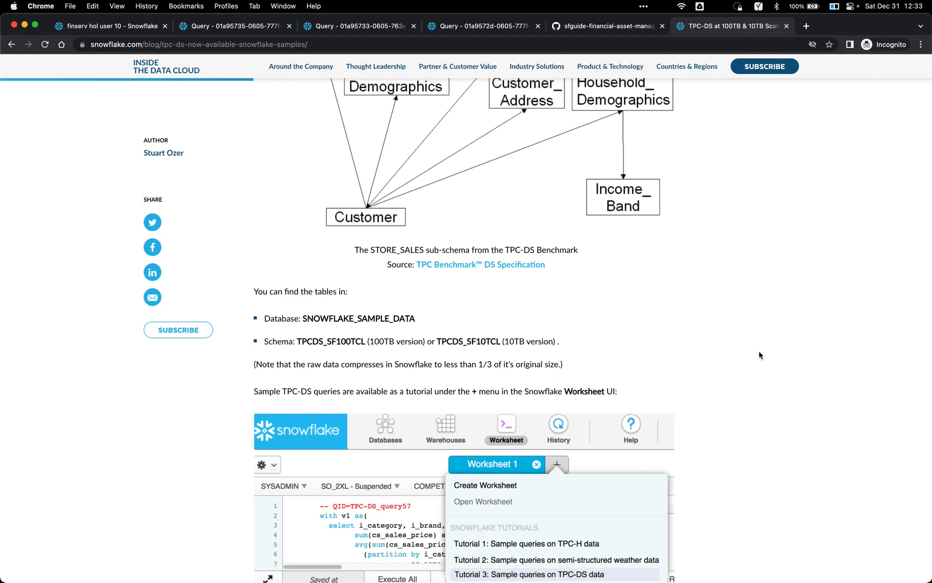
scroll(759, 355, "down", 15)
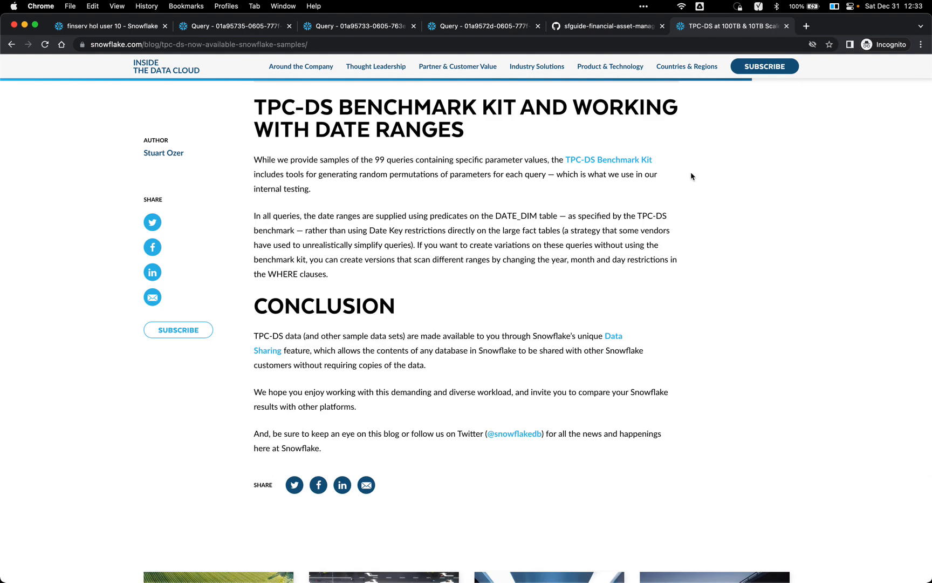
scroll(691, 176, "up", 7)
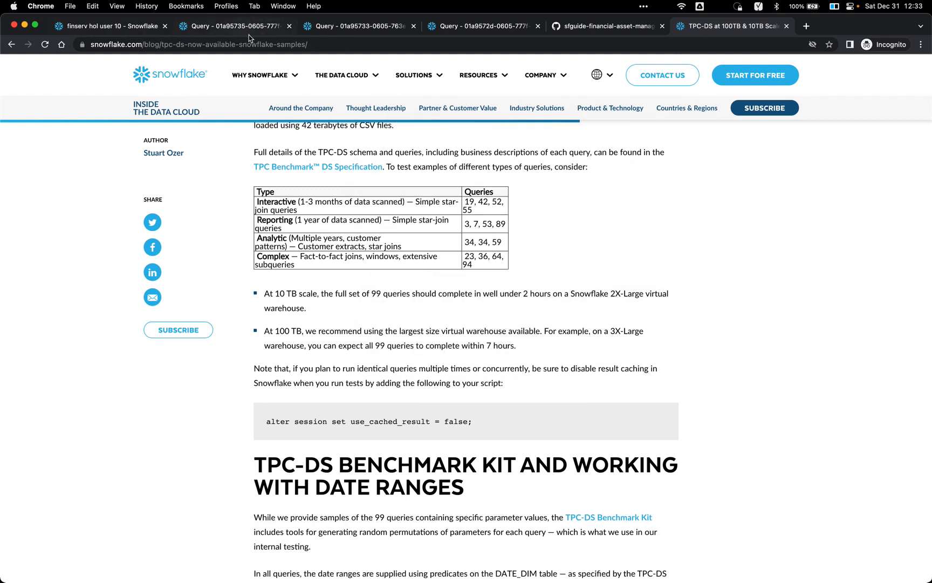
left_click(134, 27)
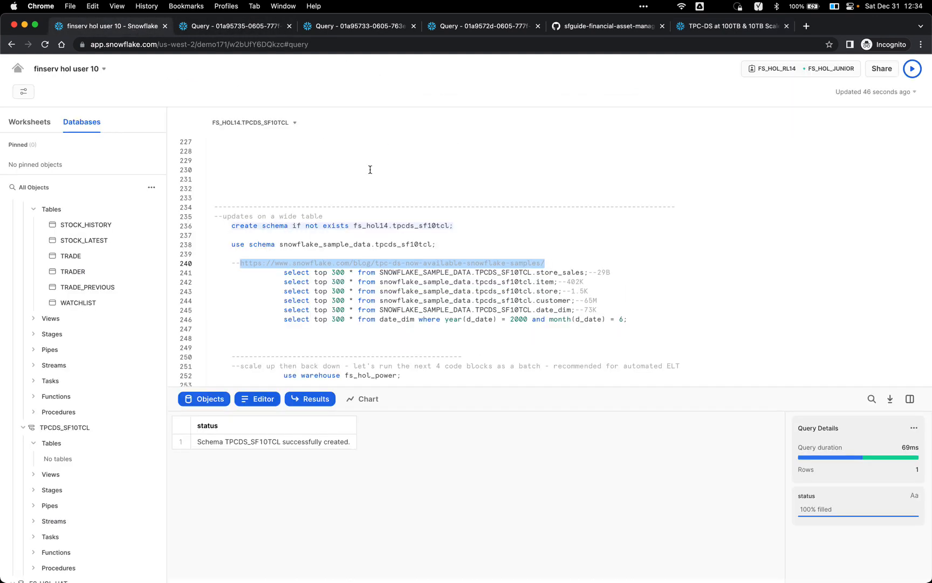
Step: Locate the snowflake_sample_data reference on line 238 near the store_sales query
left_click(368, 236)
left_click(380, 272)
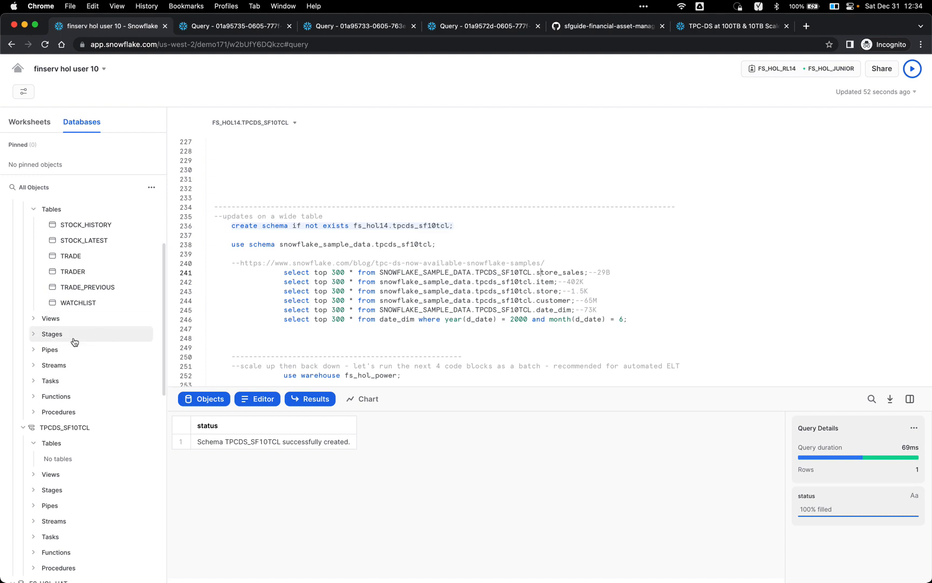
scroll(81, 335, "down", 3)
scroll(89, 321, "down", 4)
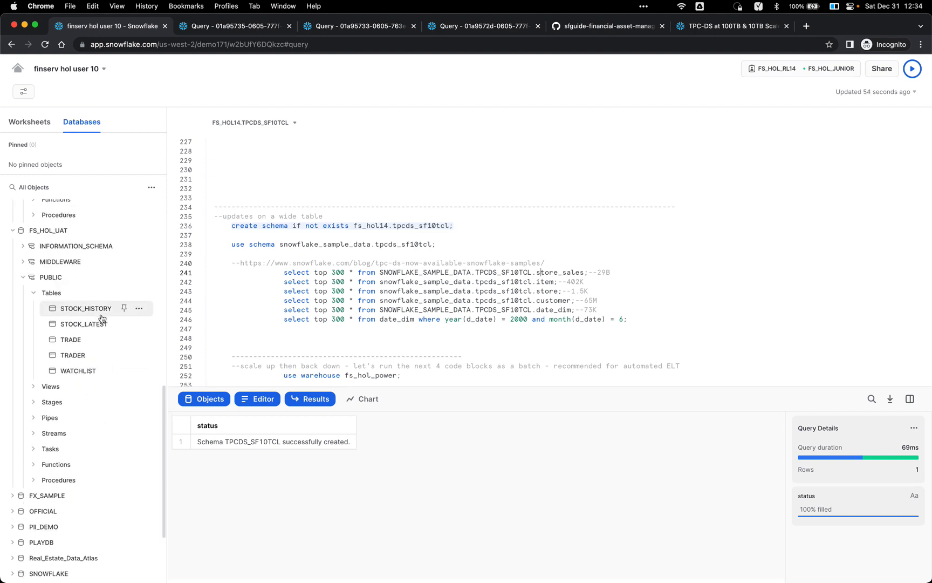
double_click(329, 243)
scroll(78, 306, "down", 2)
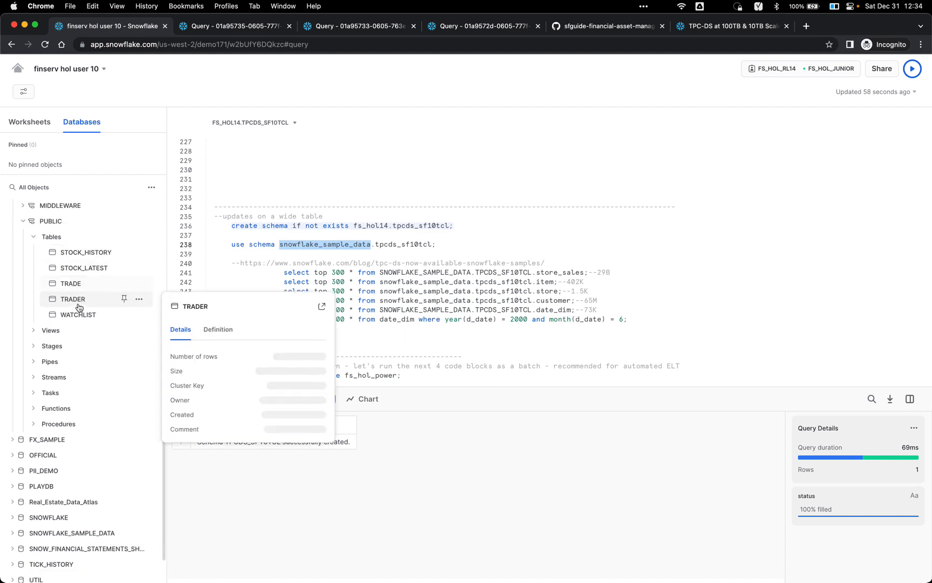
scroll(64, 323, "down", 2)
Step: Expand SNOWFLAKE_SAMPLE_DATA > TPCDS_SF10TCL > Tables and scroll from CALL_CENTER to WEB_SITE
left_click(60, 480)
scroll(76, 437, "down", 3)
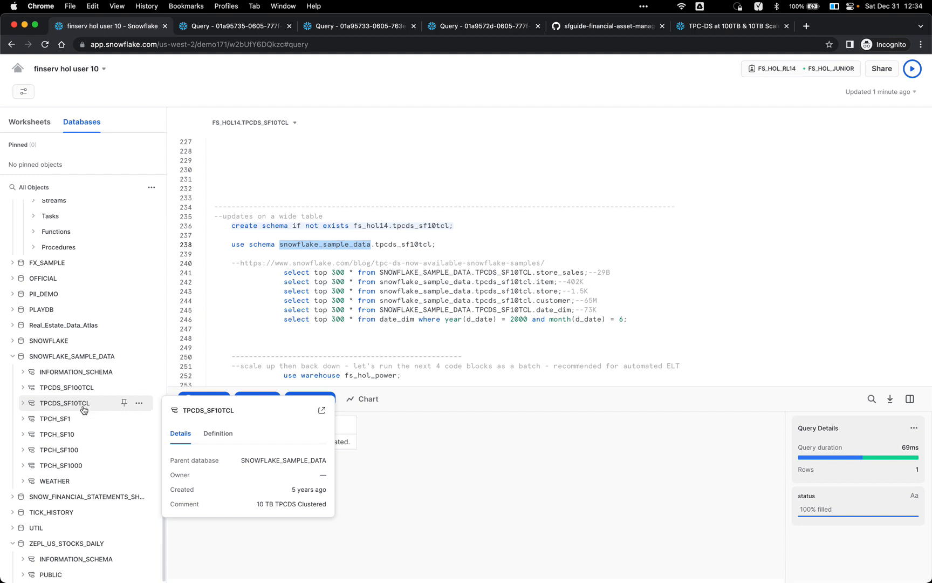
left_click(86, 405)
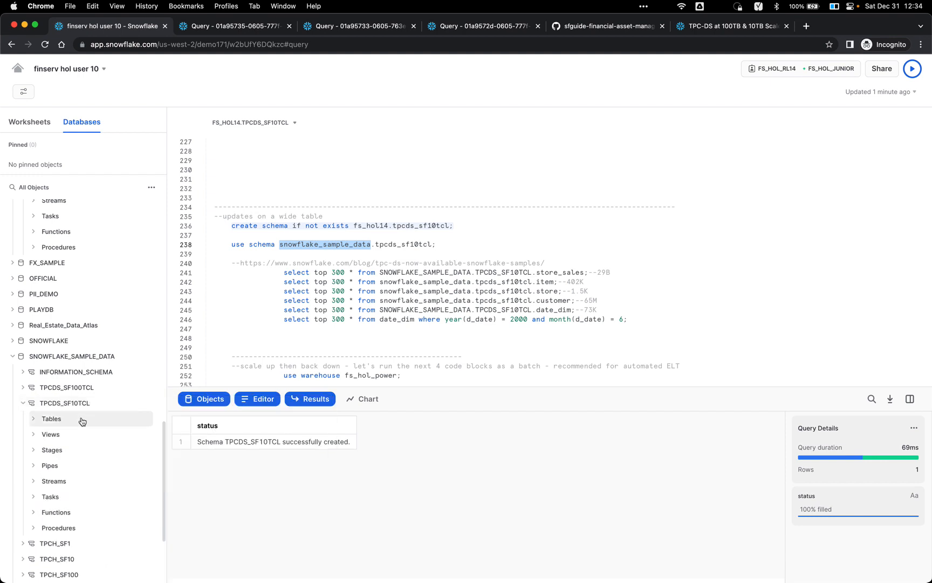
left_click(81, 419)
scroll(82, 432, "down", 3)
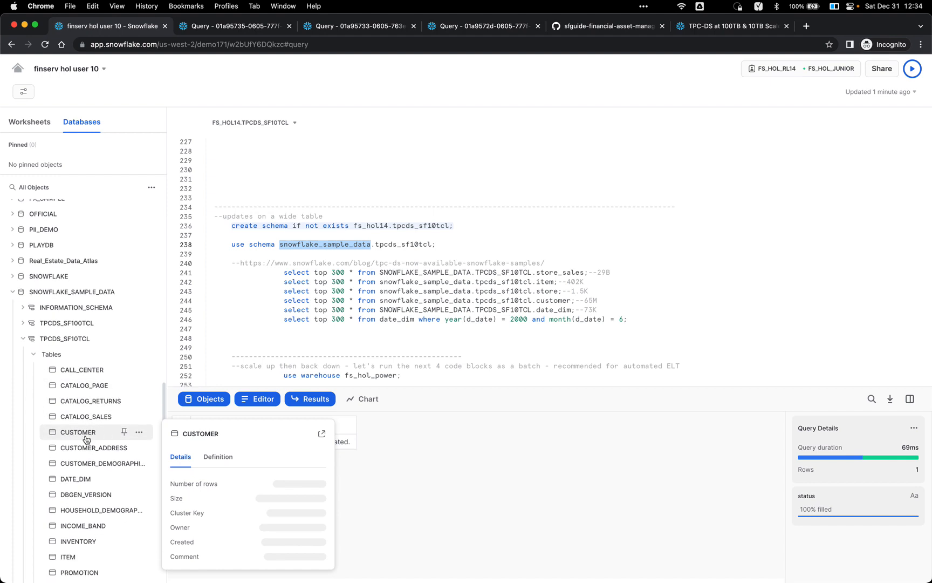
scroll(102, 471, "down", 12)
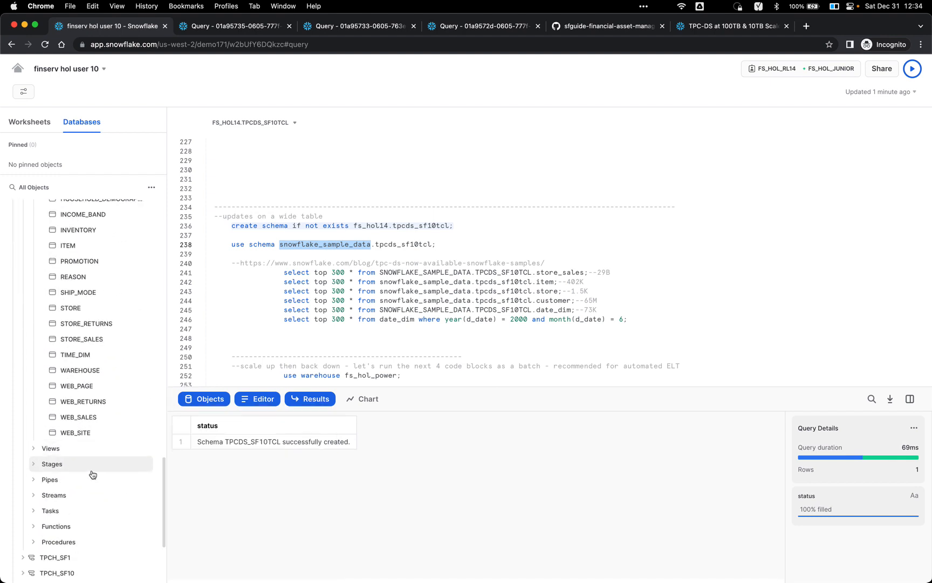
mouse_move(90, 324)
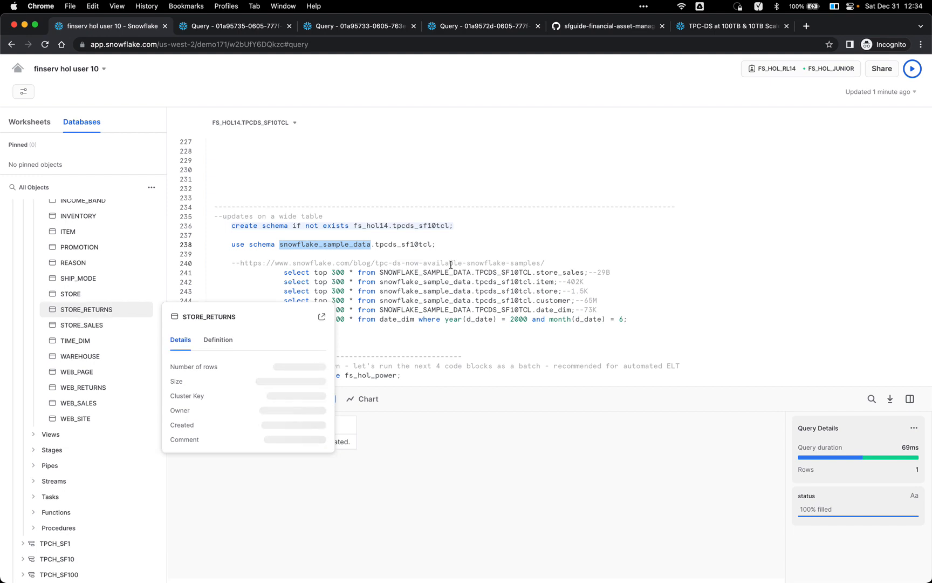
Step: Run the store_sales, item and store TPC-DS sample queries one by one
left_click(474, 263)
left_click(476, 272)
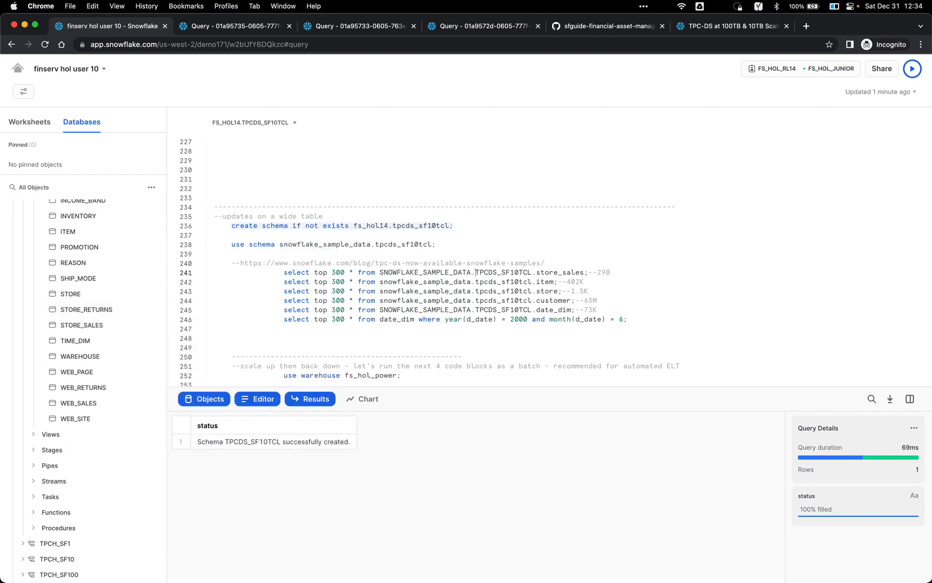
key("super+Return")
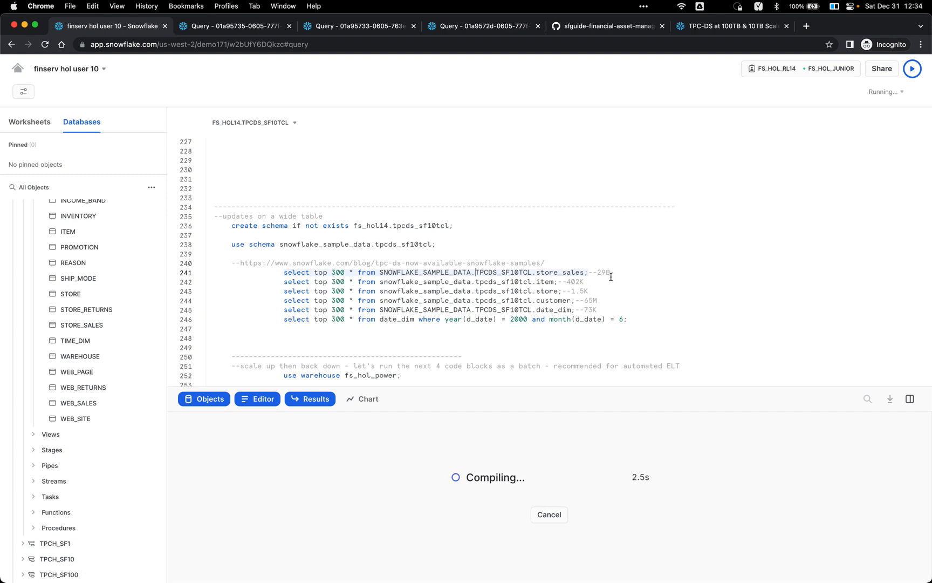
left_click(510, 281)
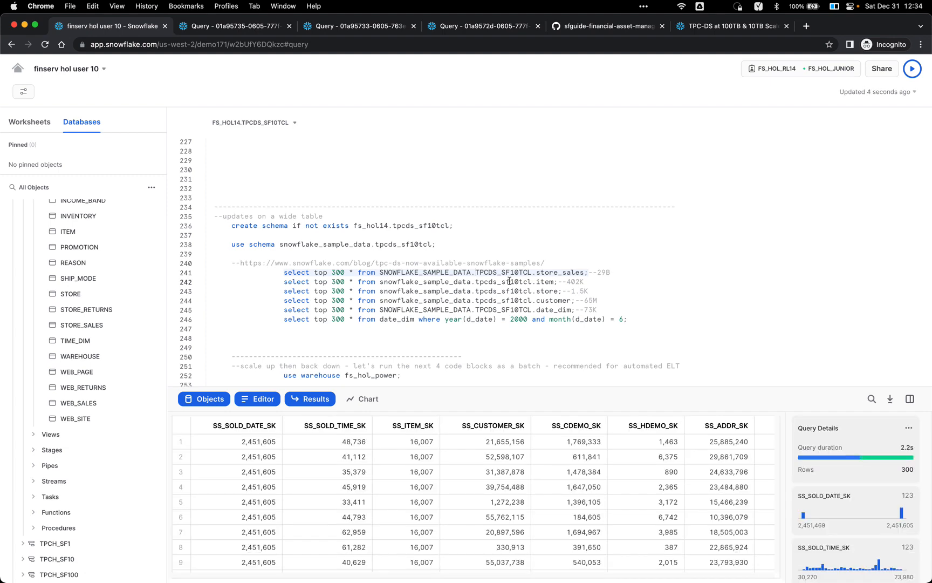
key("super+Return")
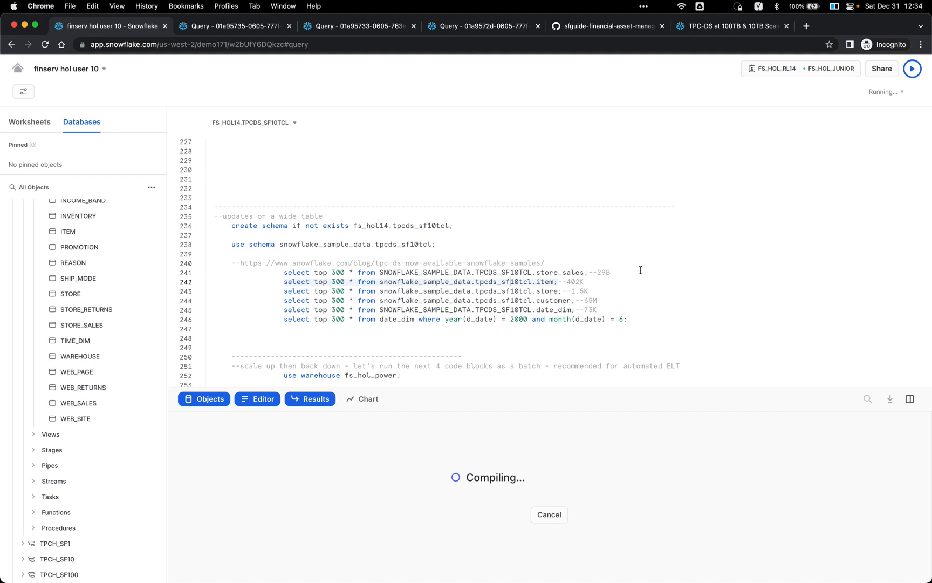
left_click(563, 292)
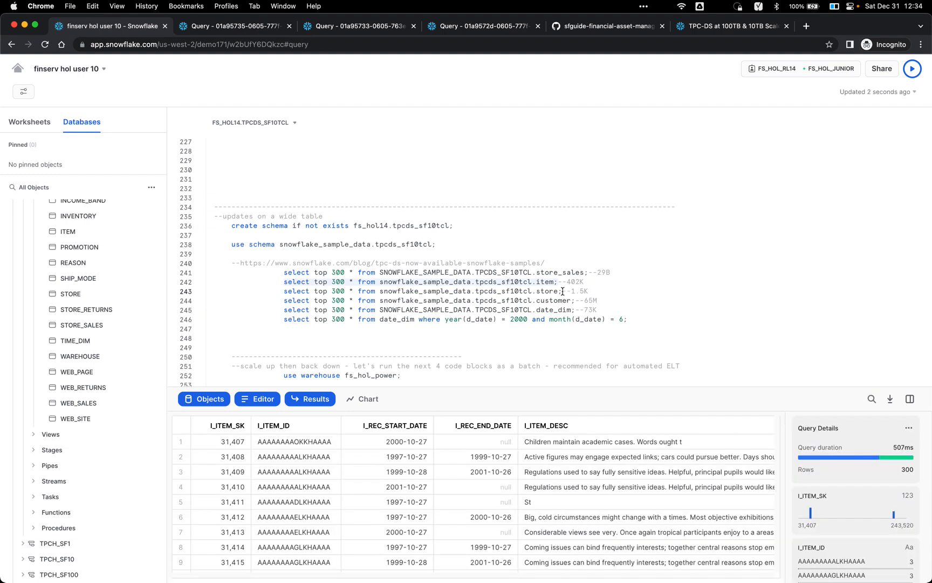
key("super+Return")
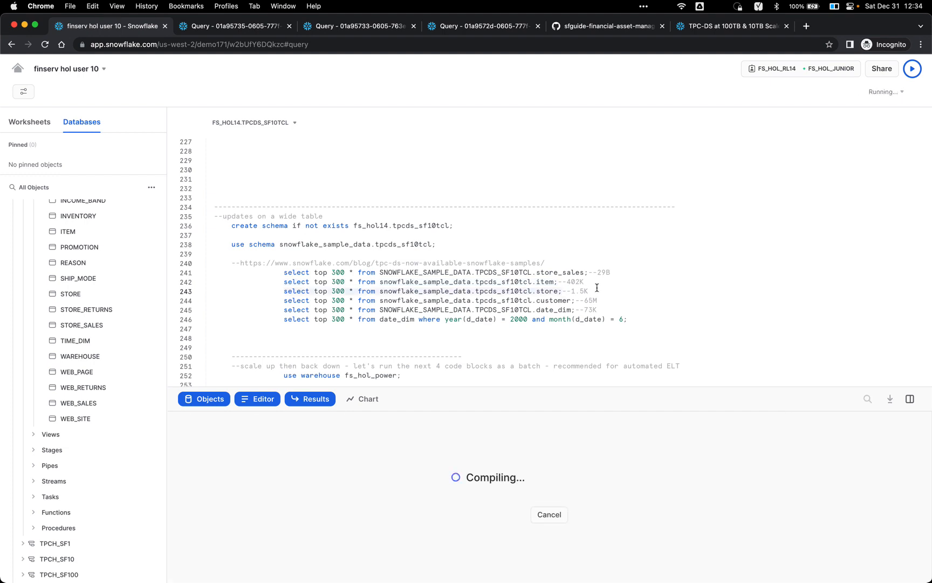
Step: Run the customer, date_dim and June 2000 date_dim queries; date_dim fails as not found. Then show warehouse choices
left_click(536, 306)
key("Up")
key("super+Return")
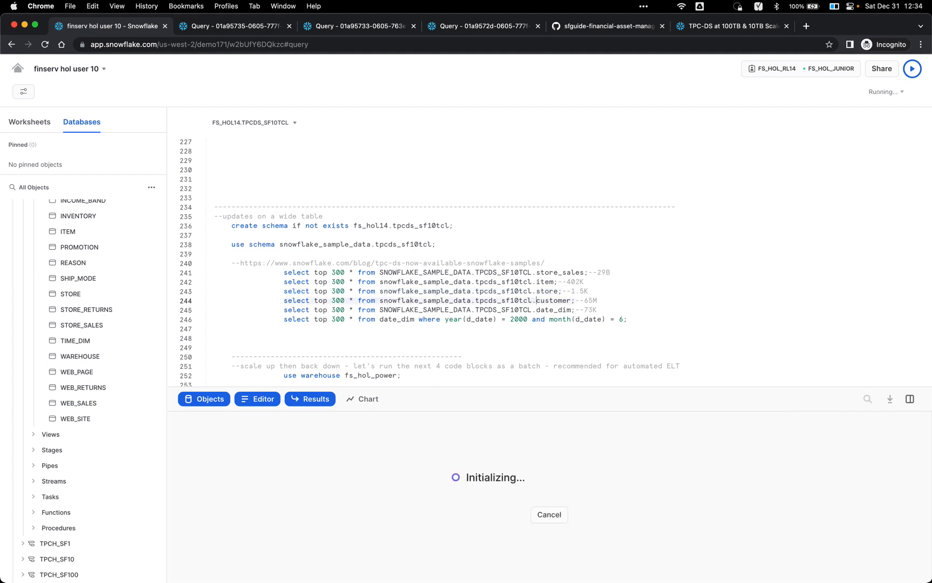
left_click(547, 311)
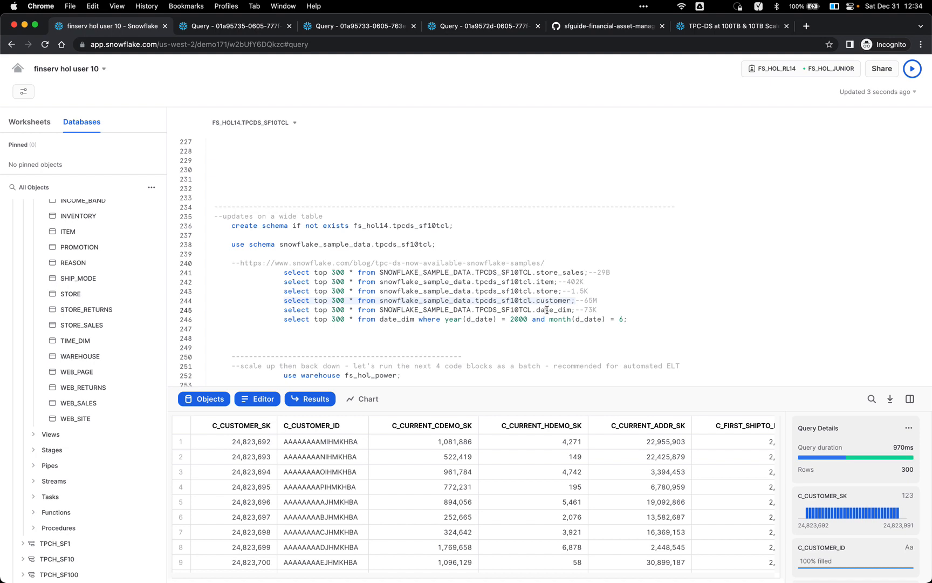
key("super+Return")
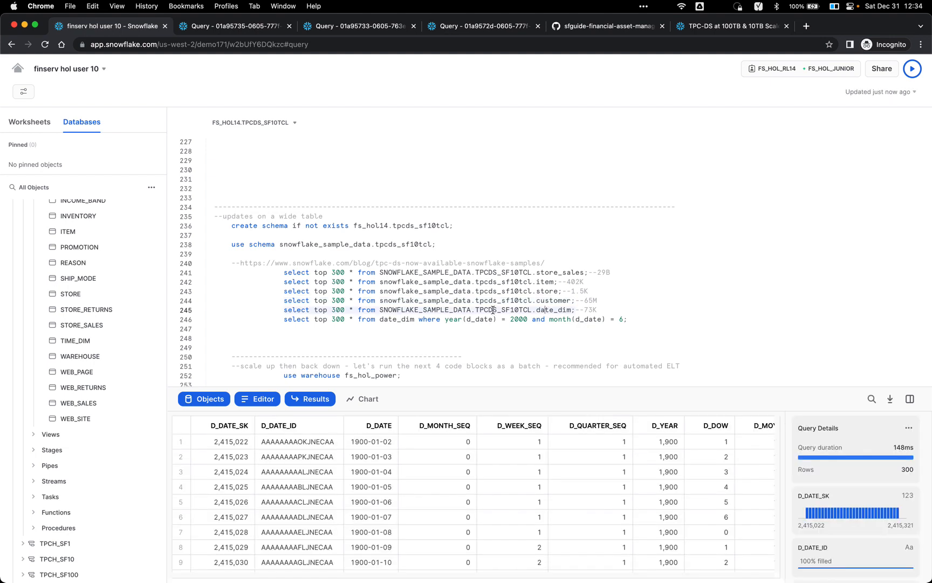
left_click(494, 319)
key("super+Return")
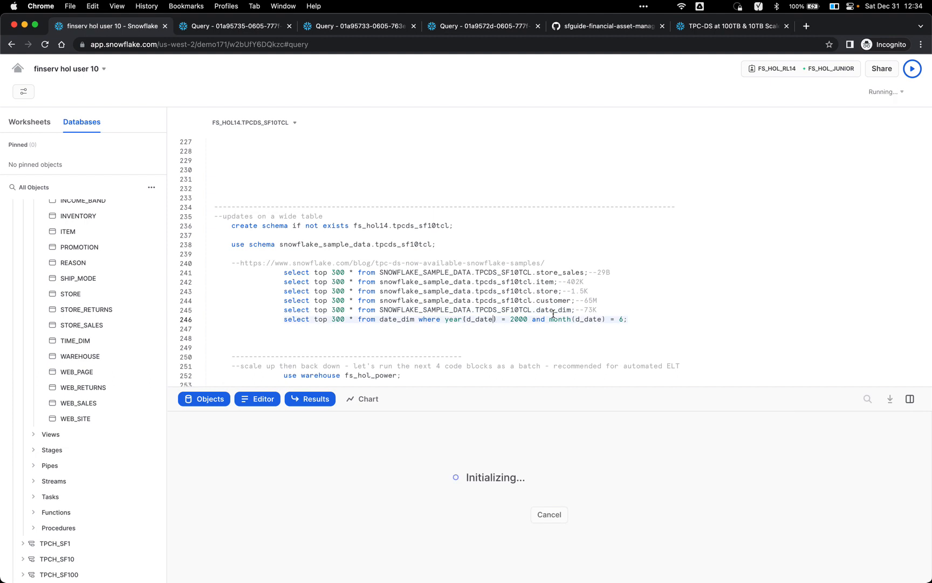
scroll(556, 286, "down", 5)
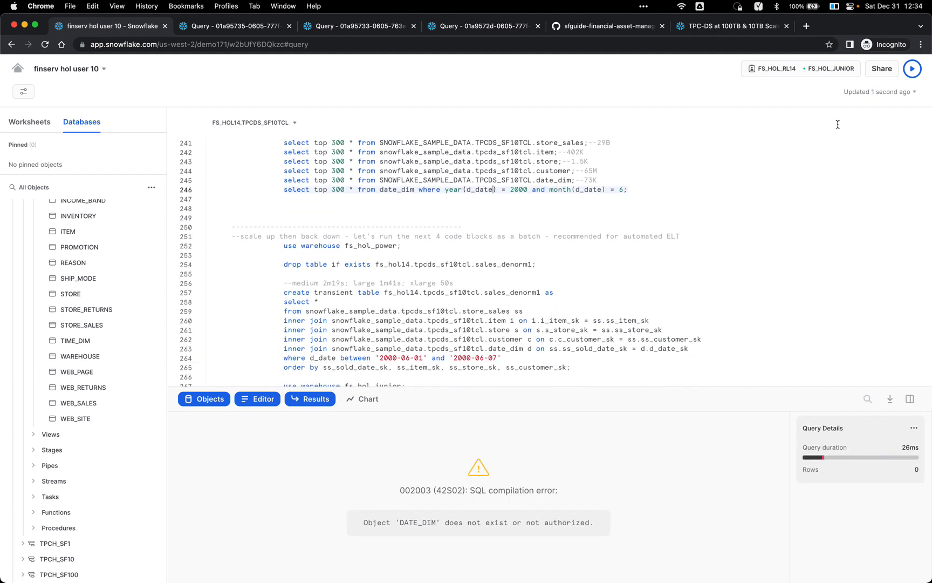
left_click(839, 70)
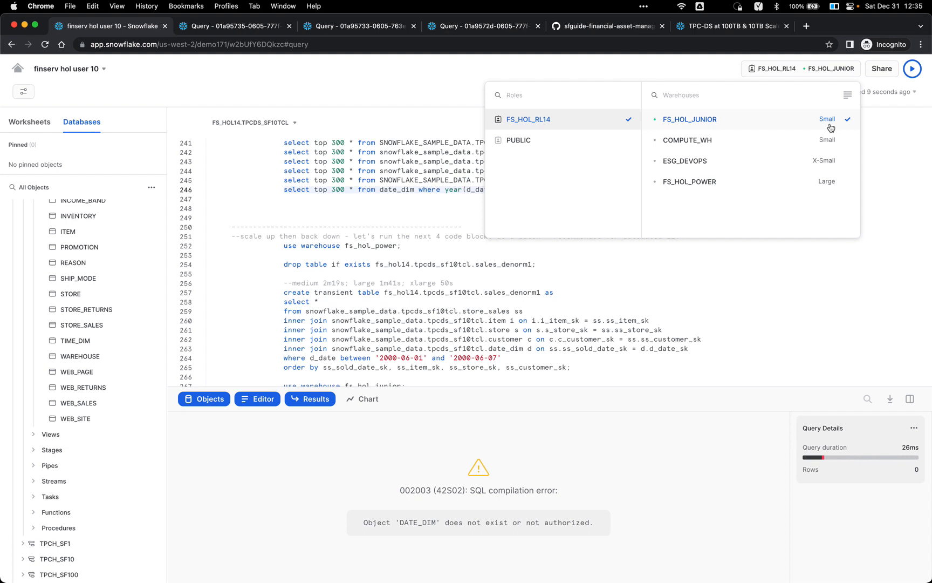
Step: Search the web for 'Snowflake compute' and open the Key Concepts & Architecture docs page
key("super+t")
type("Snowflake ")
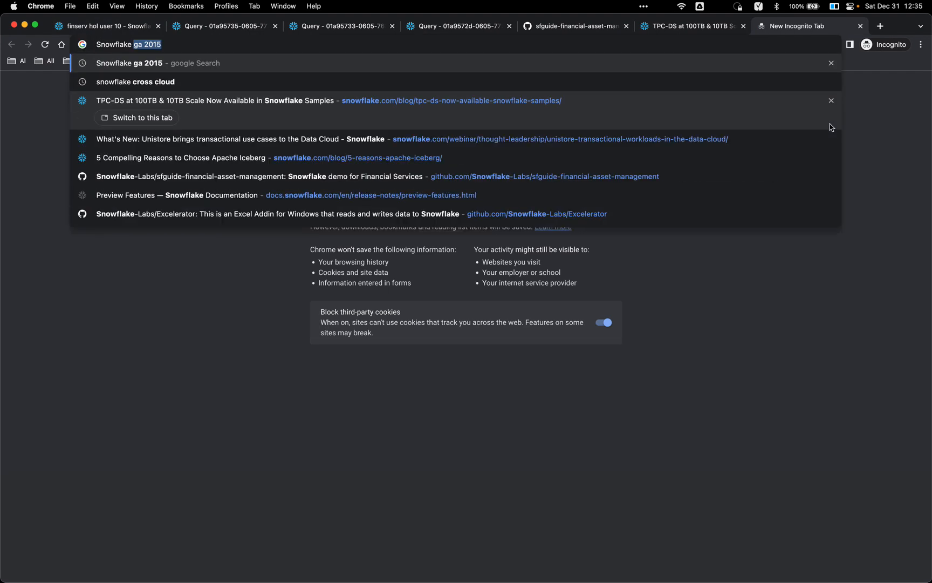
type("compute")
key("Return")
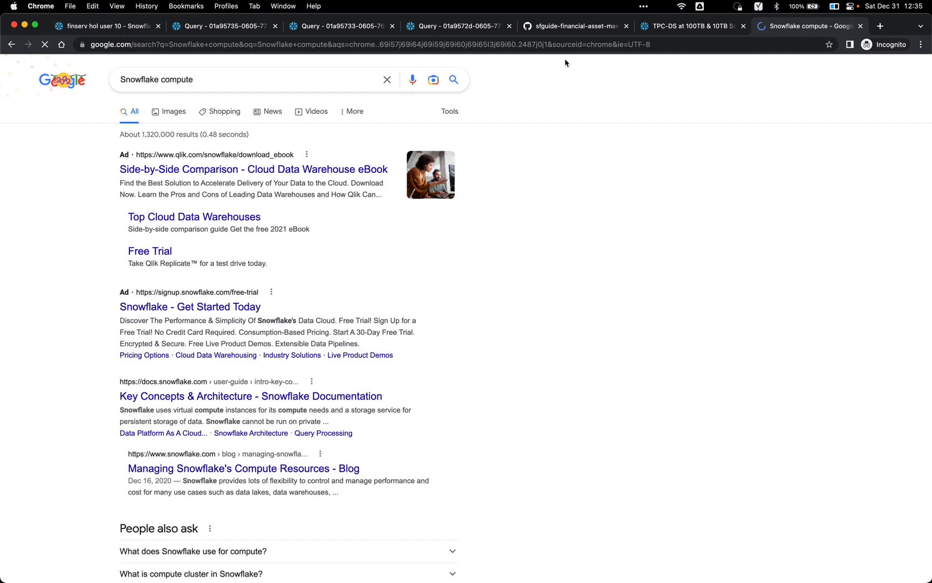
scroll(318, 273, "down", 2)
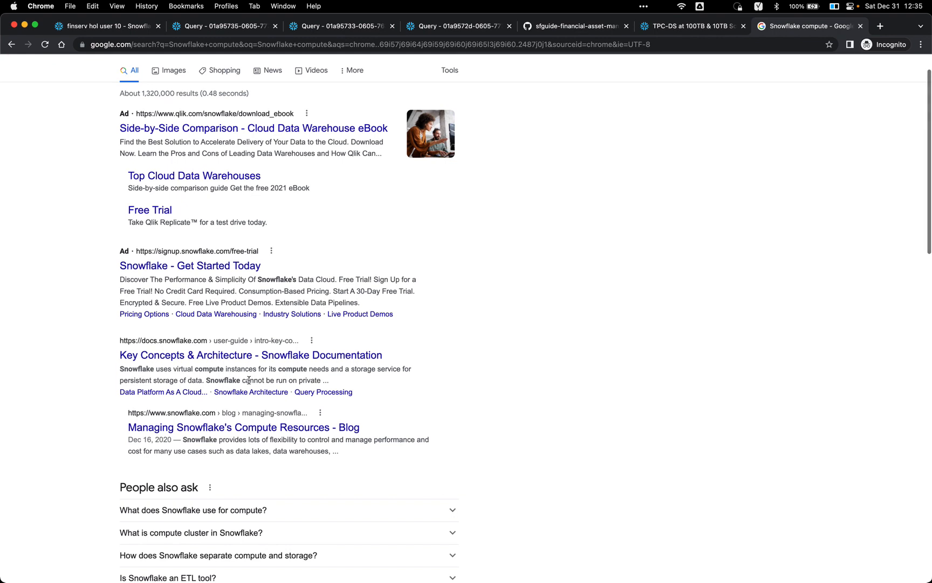
left_click(259, 356)
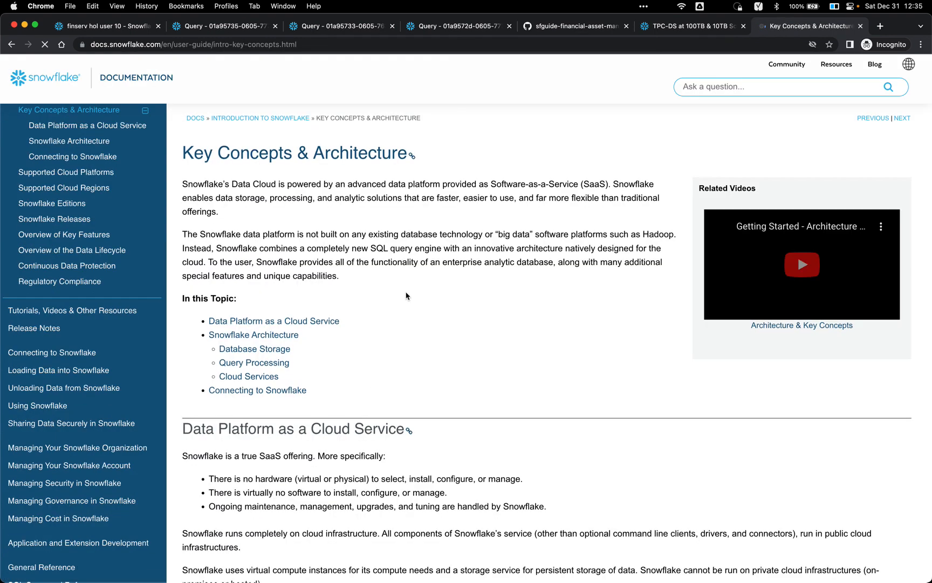
Step: Follow Query Processing and Virtual Warehouses links to the Overview of Warehouses page
scroll(499, 269, "down", 10)
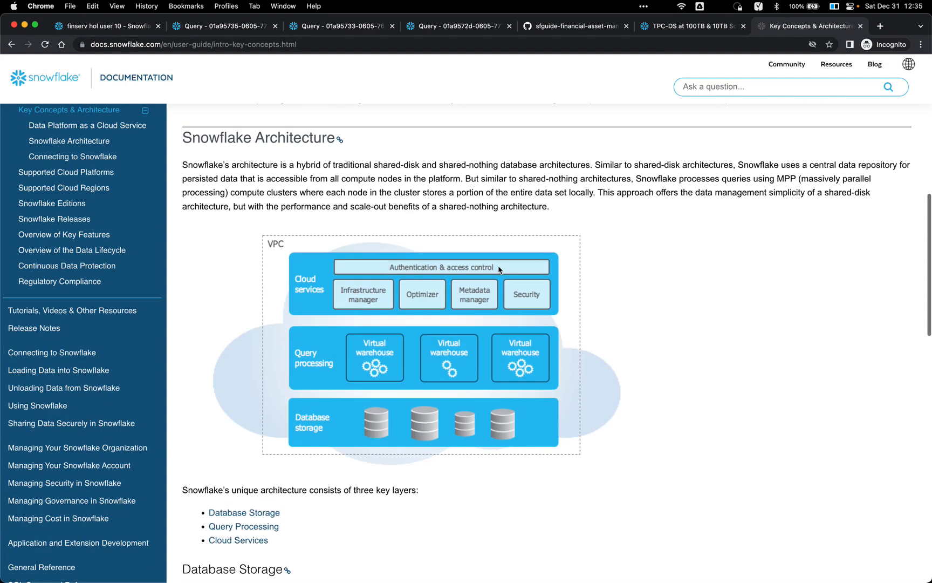
scroll(499, 269, "down", 9)
scroll(485, 239, "up", 5)
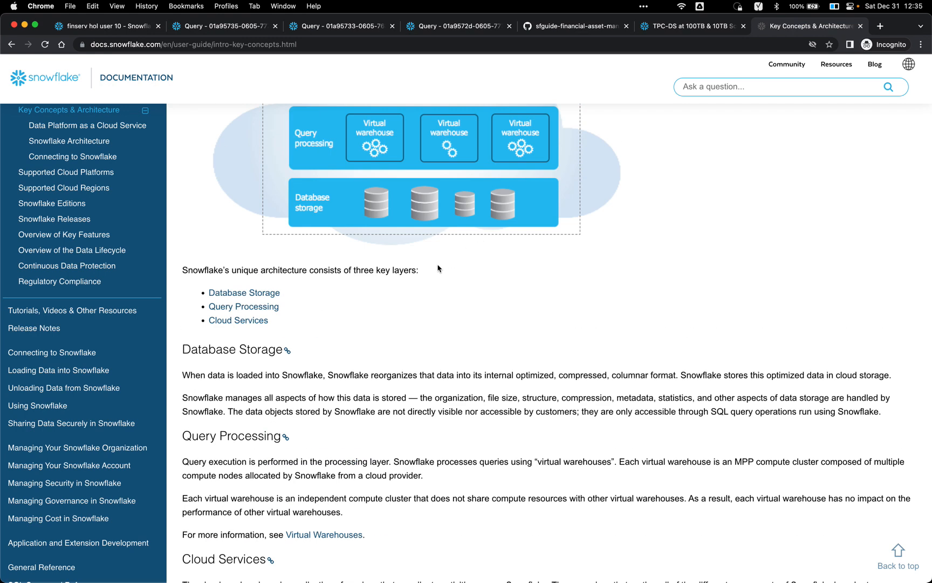
left_click(254, 307)
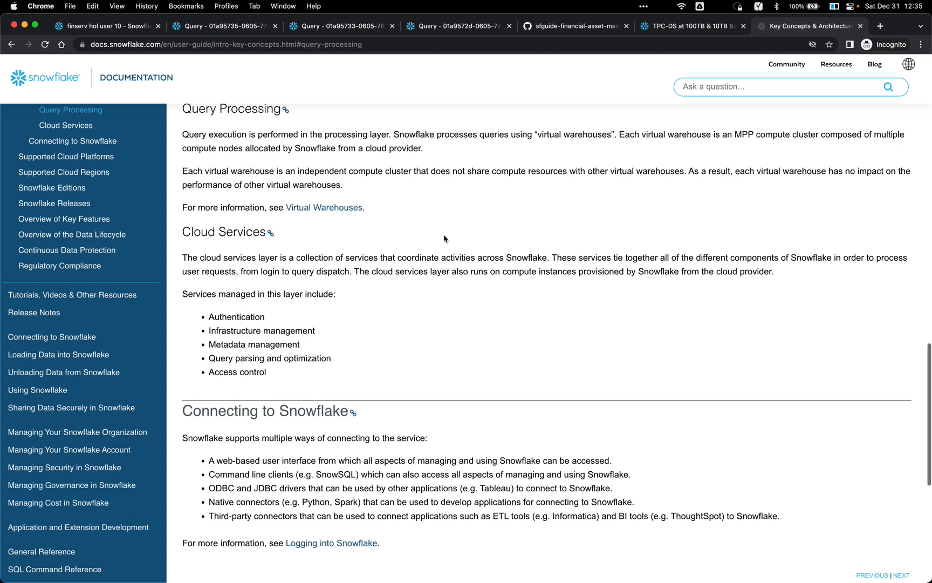
scroll(444, 239, "down", 1)
left_click(338, 168)
scroll(391, 203, "down", 5)
left_click(296, 195)
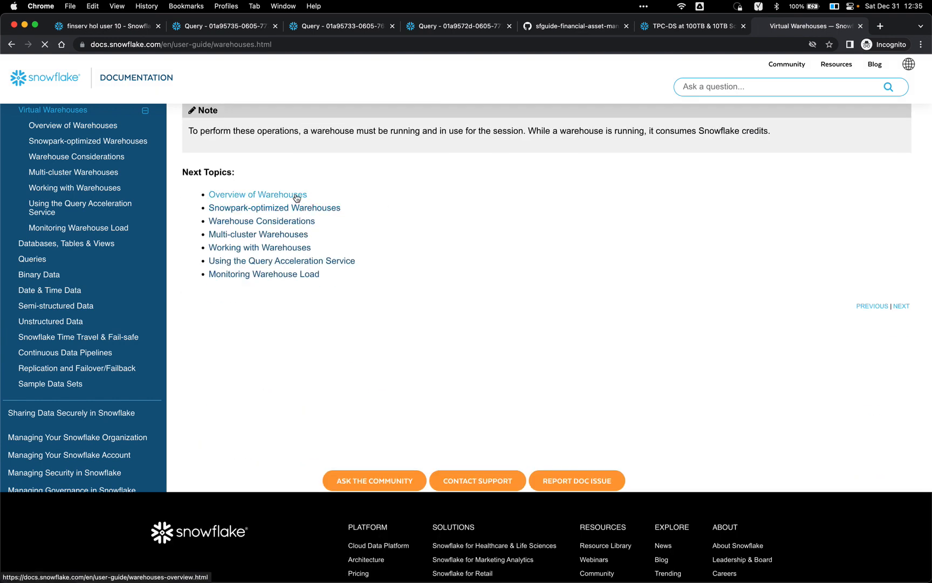
Step: Compare the Small and Large rows in the warehouse size credits table, then return to the worksheet
scroll(294, 303, "down", 5)
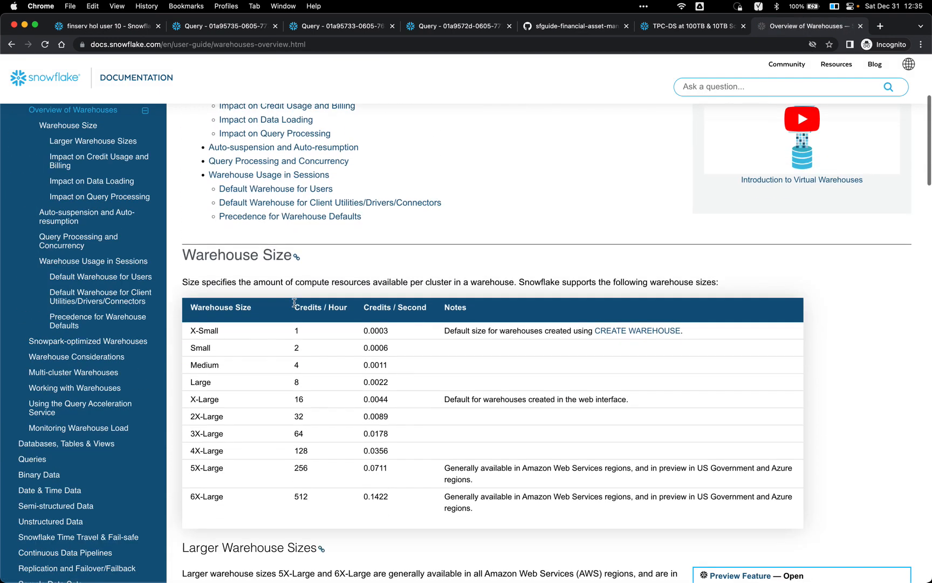
double_click(195, 348)
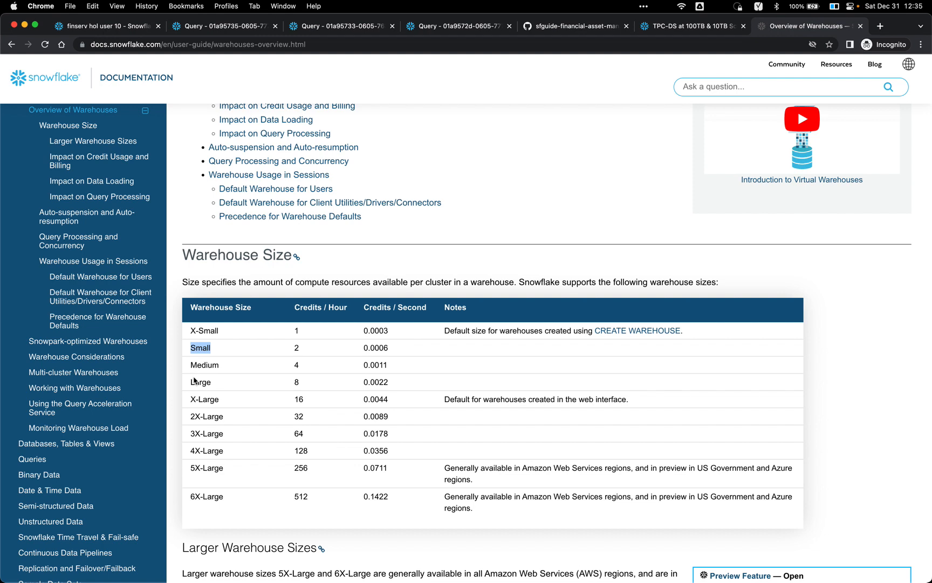
double_click(194, 381)
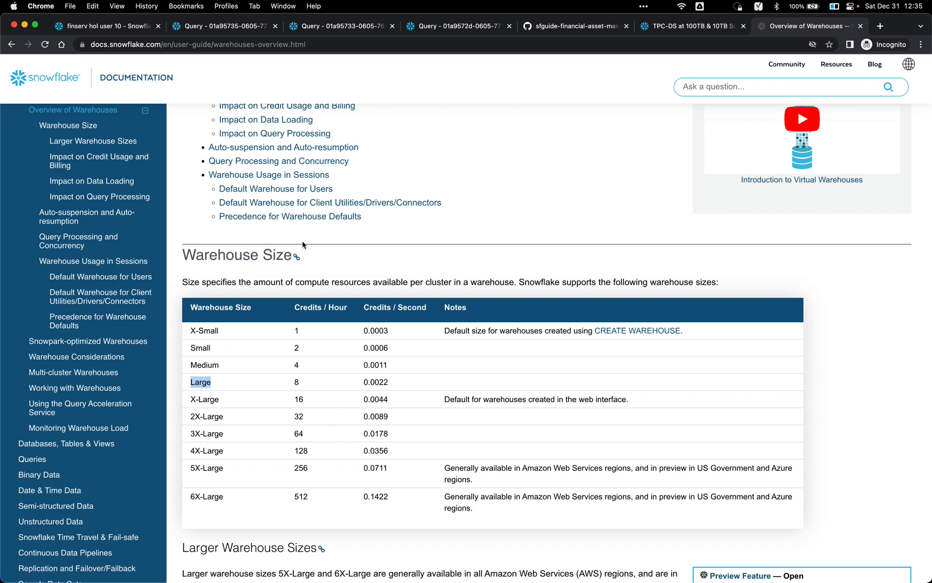
left_click(122, 25)
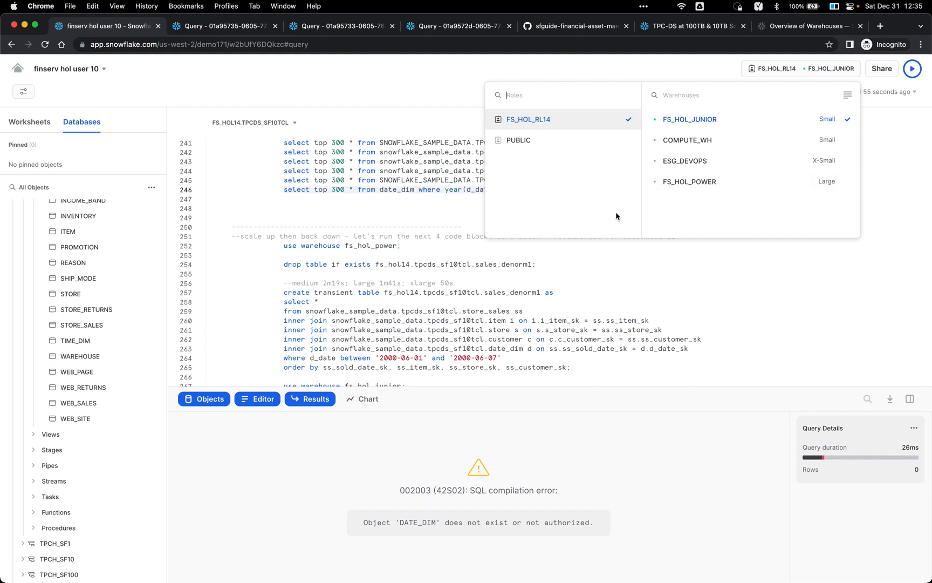
Step: Switch the worksheet to FS_HOL_POWER and run 'use warehouse fs_hol_power;'
left_click(705, 189)
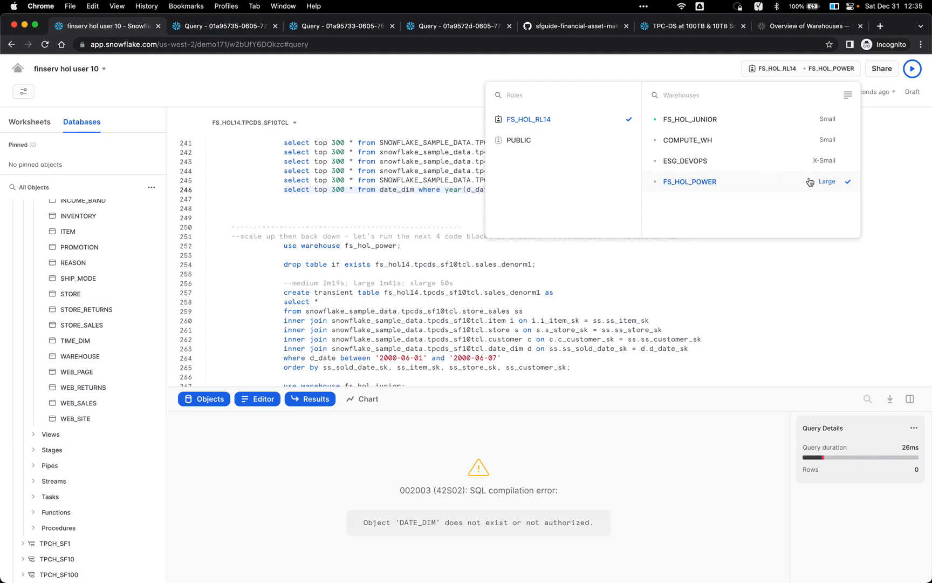
left_click(567, 282)
left_click(417, 246)
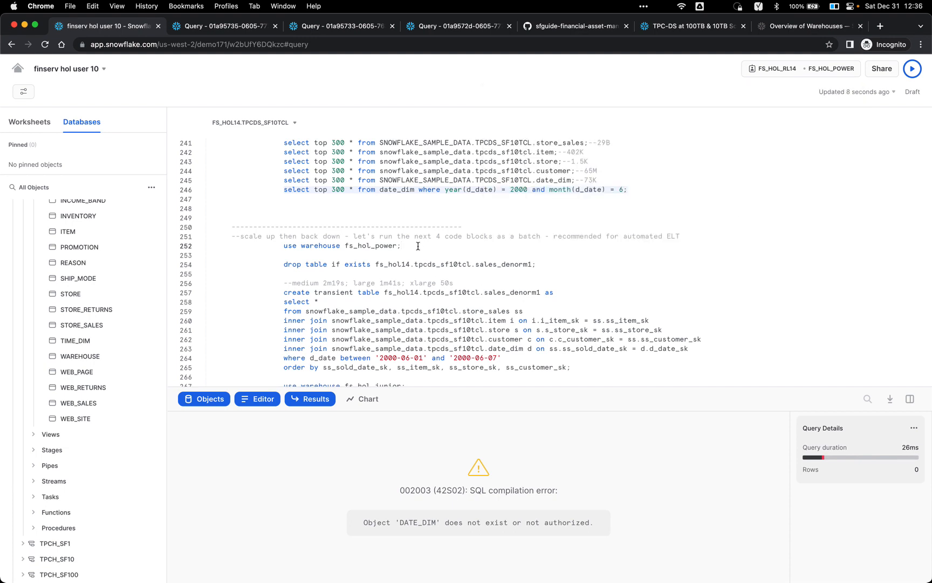
key("super+Return")
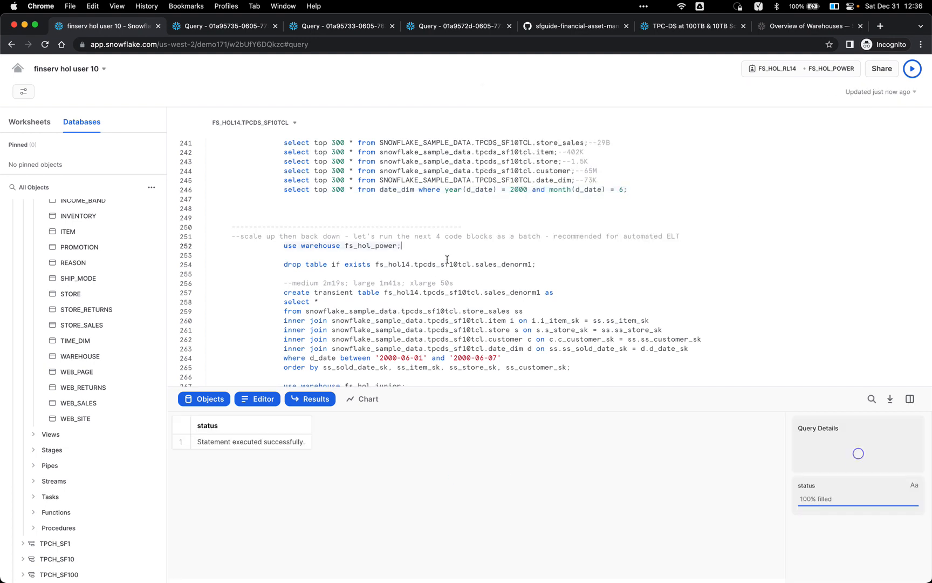
Step: Run the drop table if exists statement for sales_denorm1
left_click(438, 264)
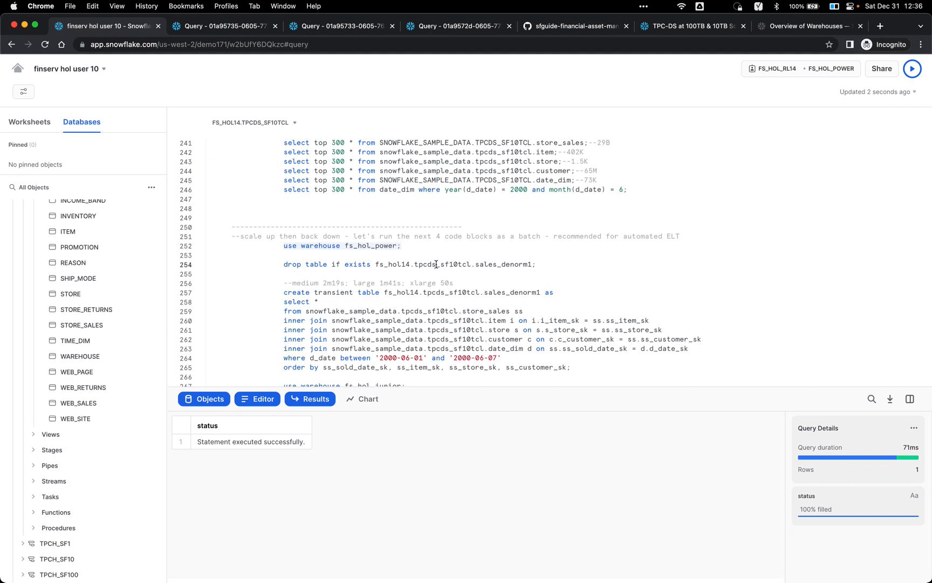
key("super+Return")
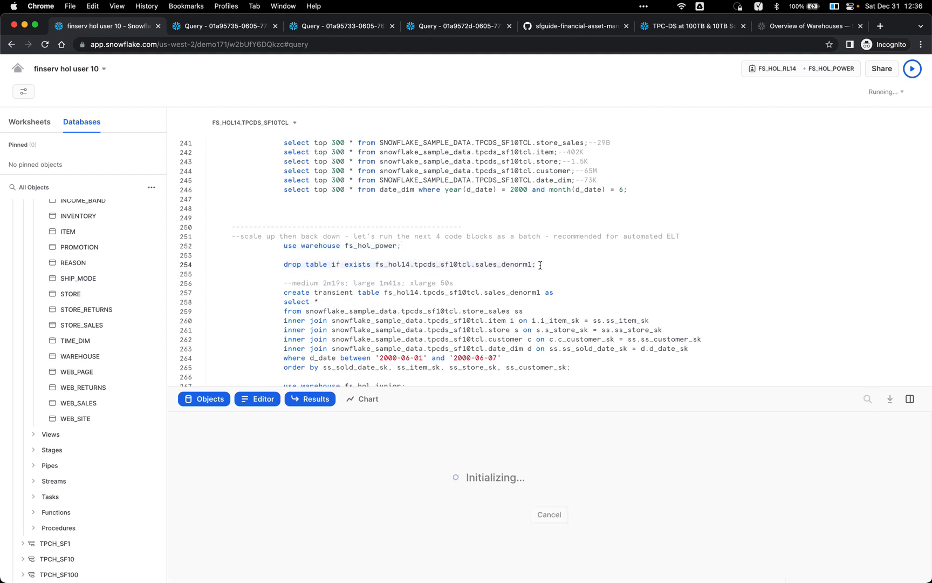
double_click(522, 292)
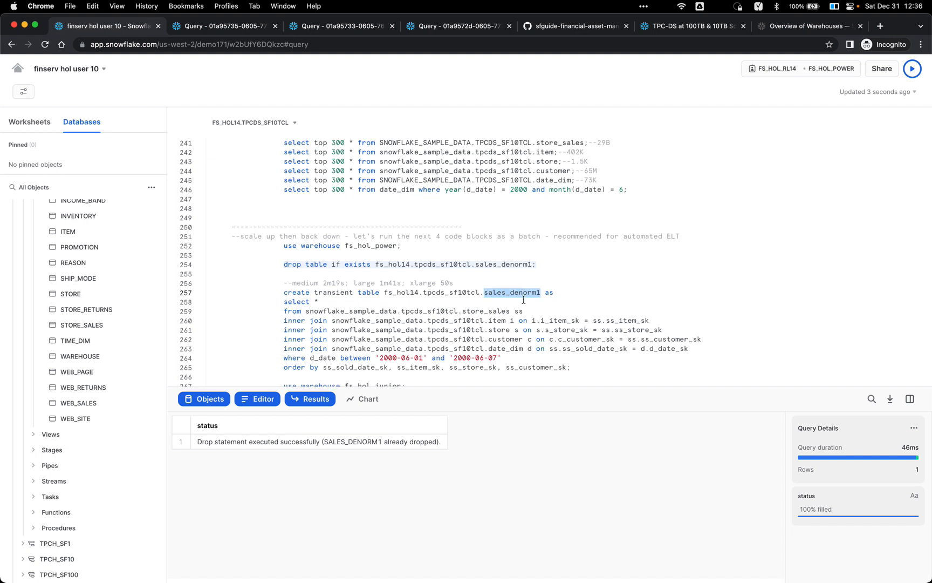
left_click(524, 300)
Step: Run the create transient table sales_denorm1 join query and check the medium-warehouse timing comment
key("super+Return")
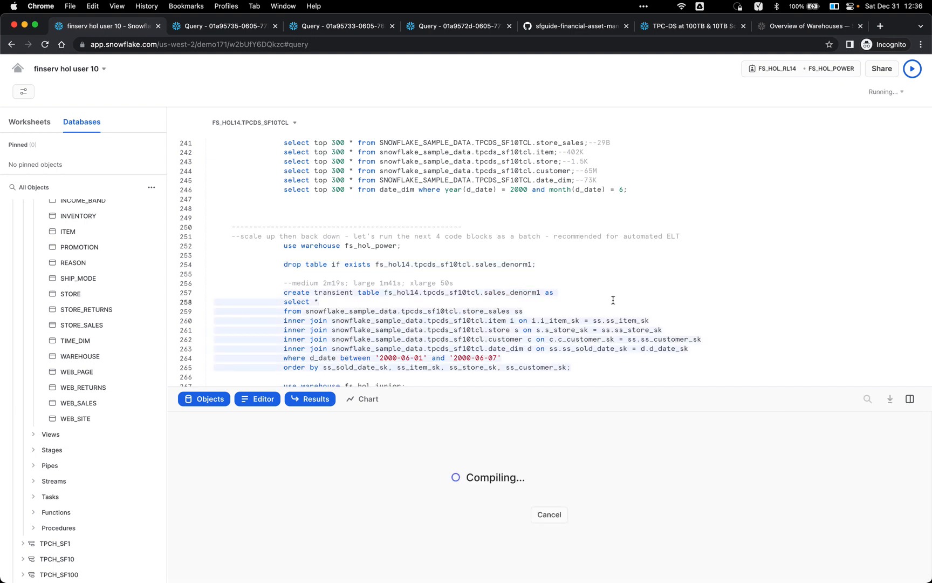
scroll(619, 296, "down", 1)
scroll(619, 297, "down", 1)
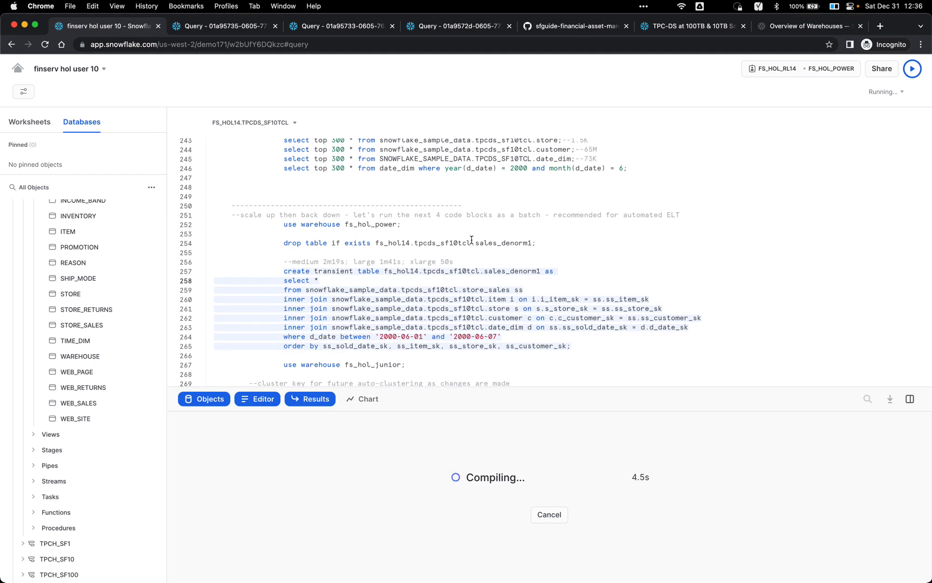
double_click(314, 261)
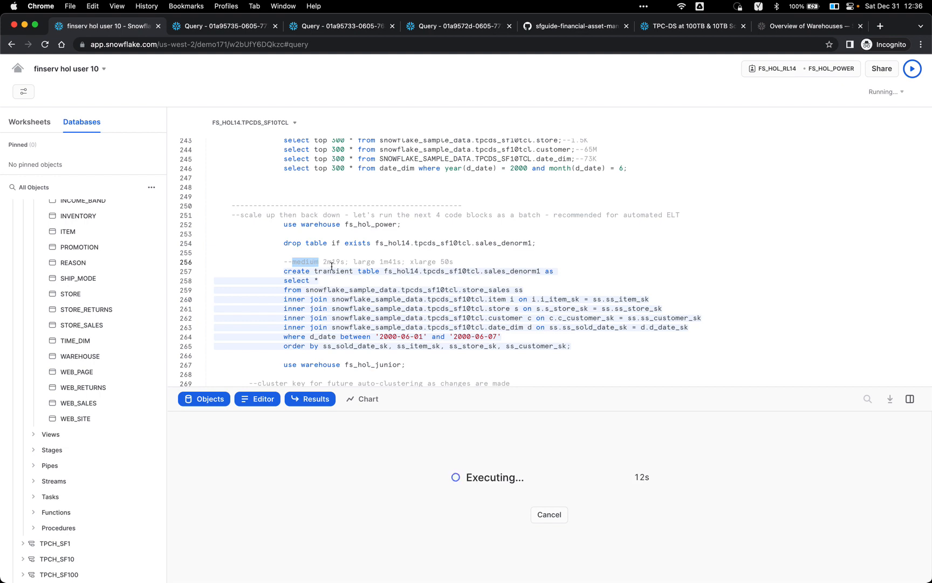
left_click(355, 263)
Step: Confirm FS_HOL_POWER is active and note the 1m41s large-warehouse timing while the query runs
left_click(835, 70)
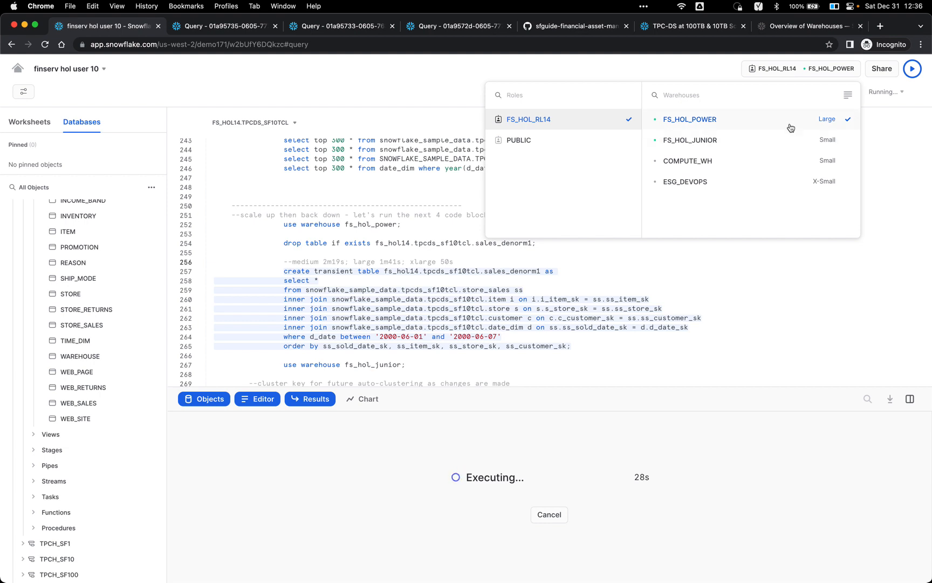
left_click(531, 278)
left_click(522, 287)
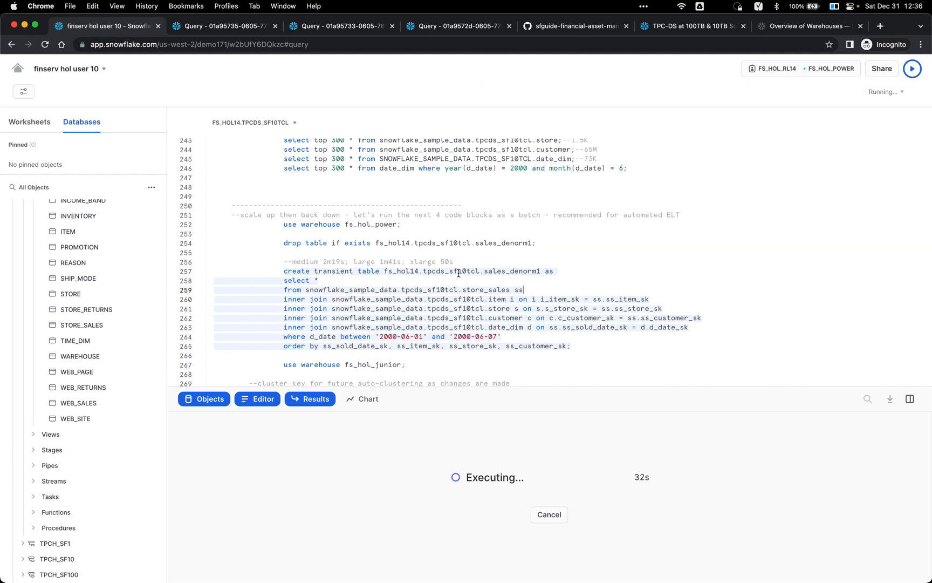
double_click(390, 261)
left_click(445, 289)
left_click(457, 281)
scroll(462, 284, "down", 2)
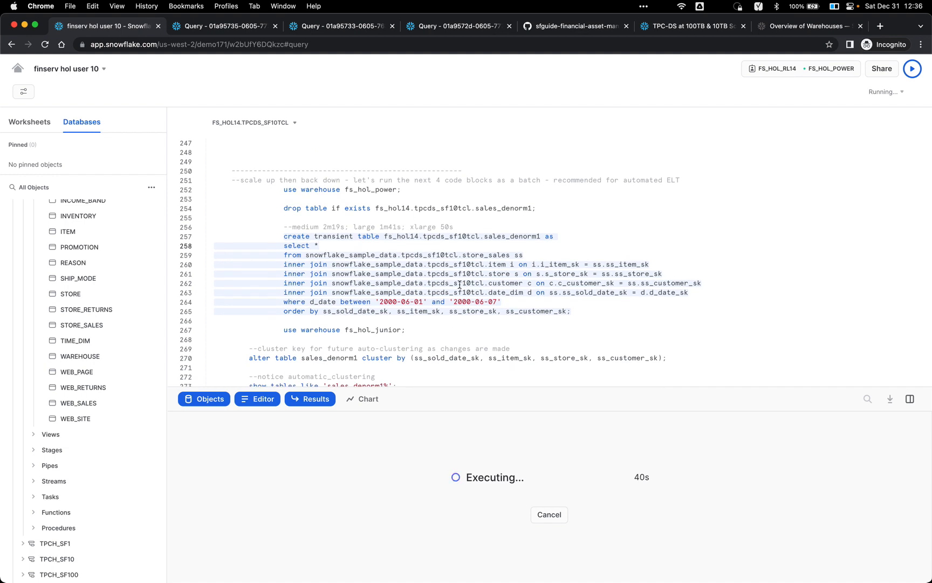
left_click(418, 321)
left_click(410, 330)
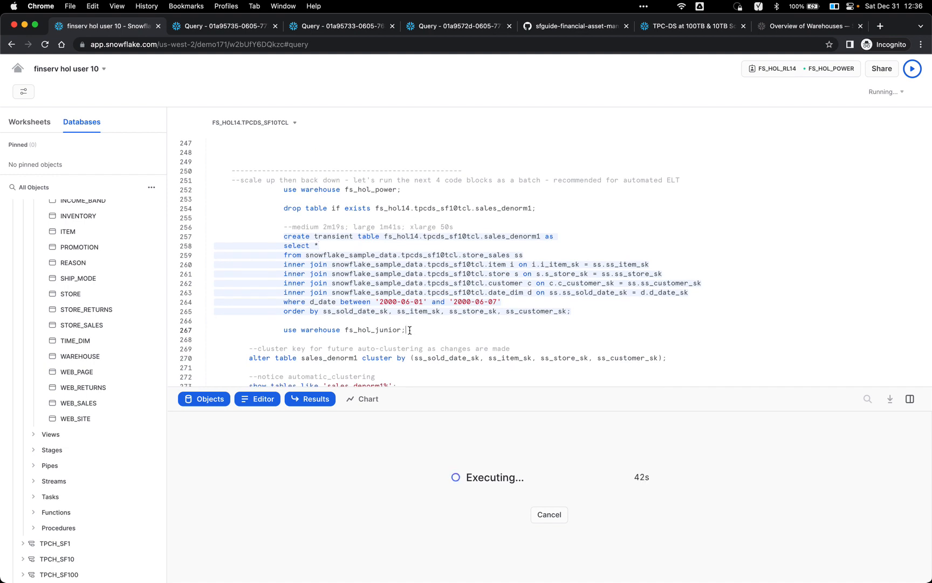
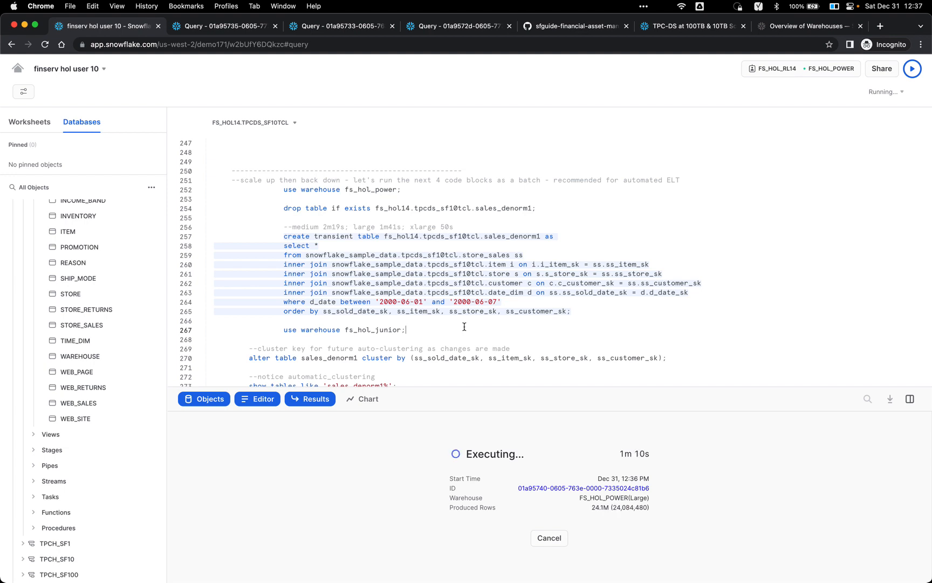
Step: Bring up Query History to find the still-running create transient table sales_denorm1 query
key("super+Tab")
left_click(627, 152)
key("super+grave")
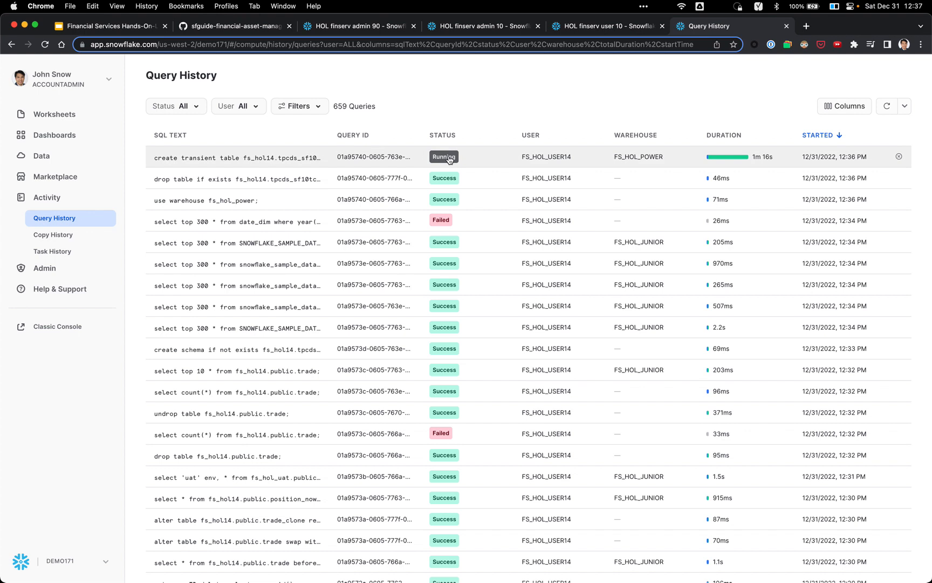
Step: Open the running sales_denorm1 create-table query's Query Profile
left_click(235, 161)
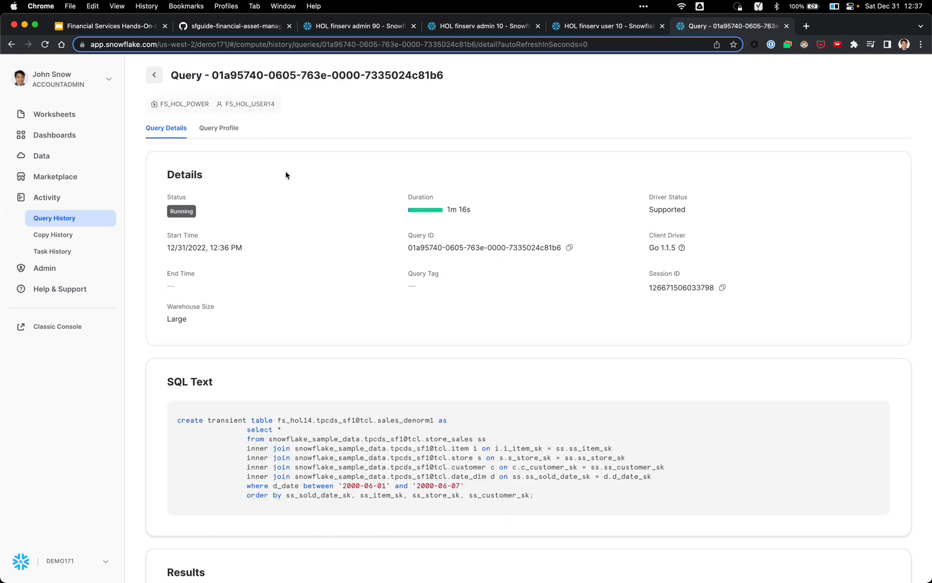
left_click(226, 128)
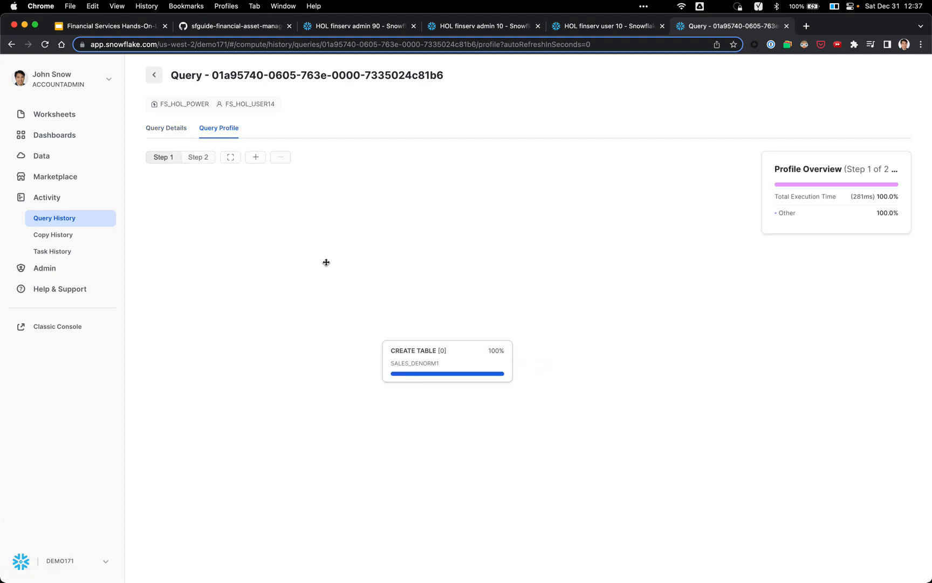
Step: Show step 2's operator tree and browse the graph, noting the 86946 partitions total
left_click(201, 159)
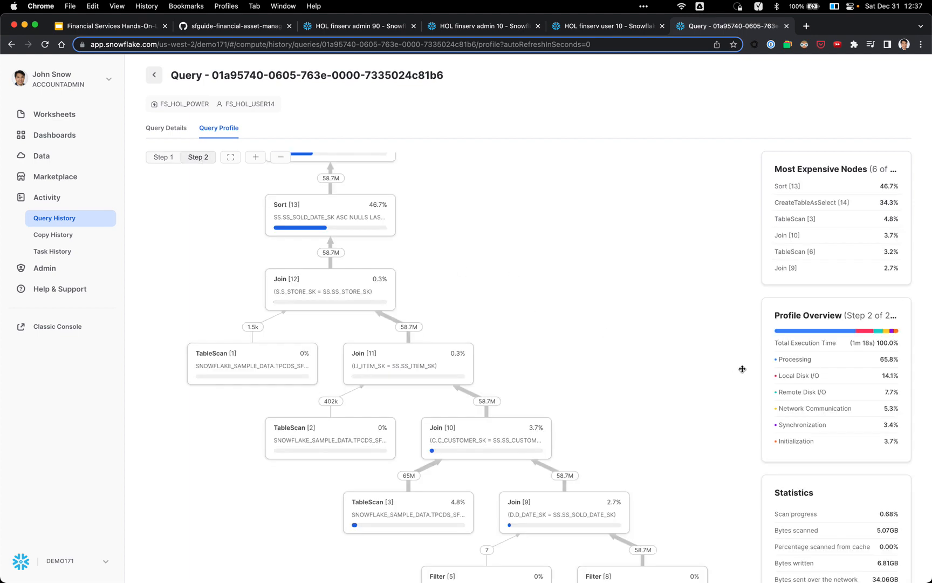
scroll(742, 369, "down", 2)
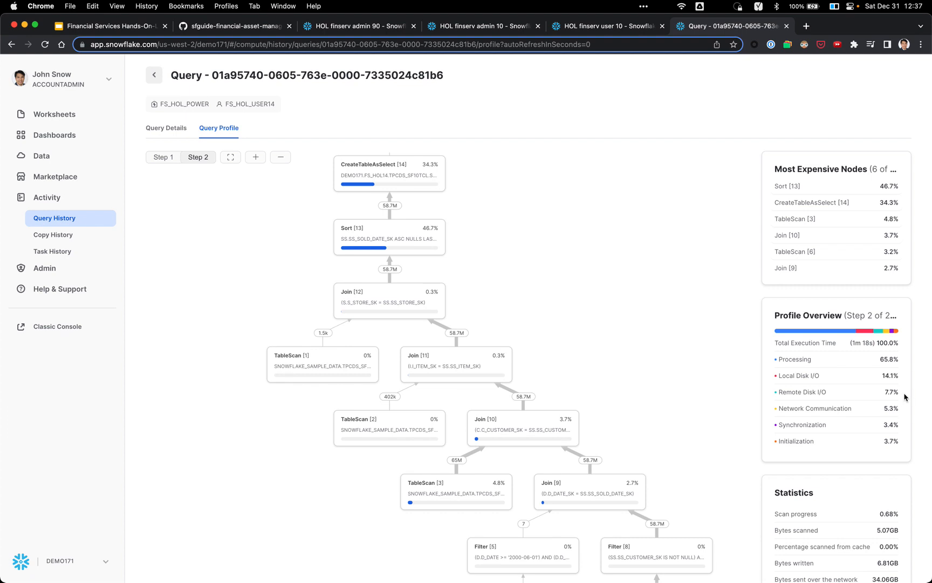
scroll(905, 397, "down", 3)
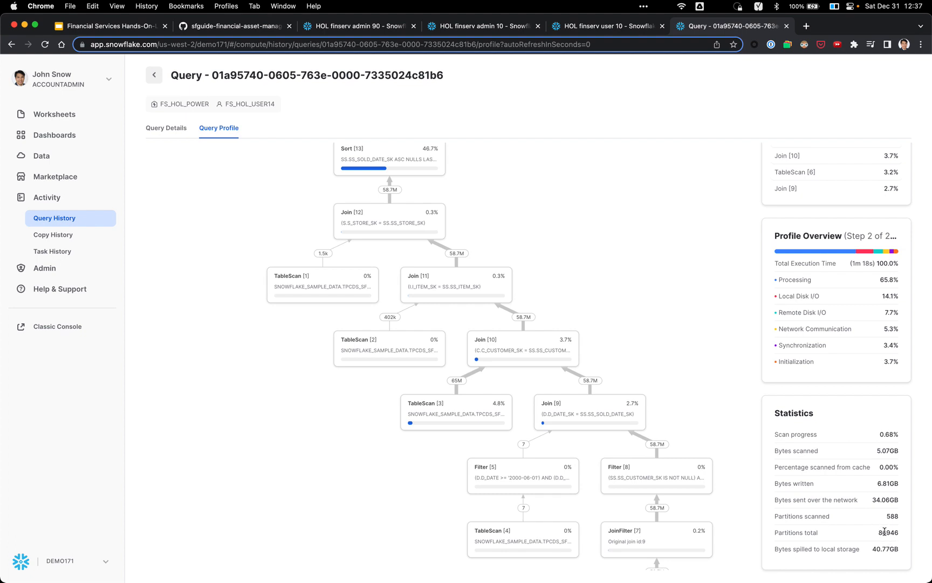
double_click(887, 534)
left_click(907, 535)
scroll(719, 446, "down", 1)
scroll(718, 445, "up", 2)
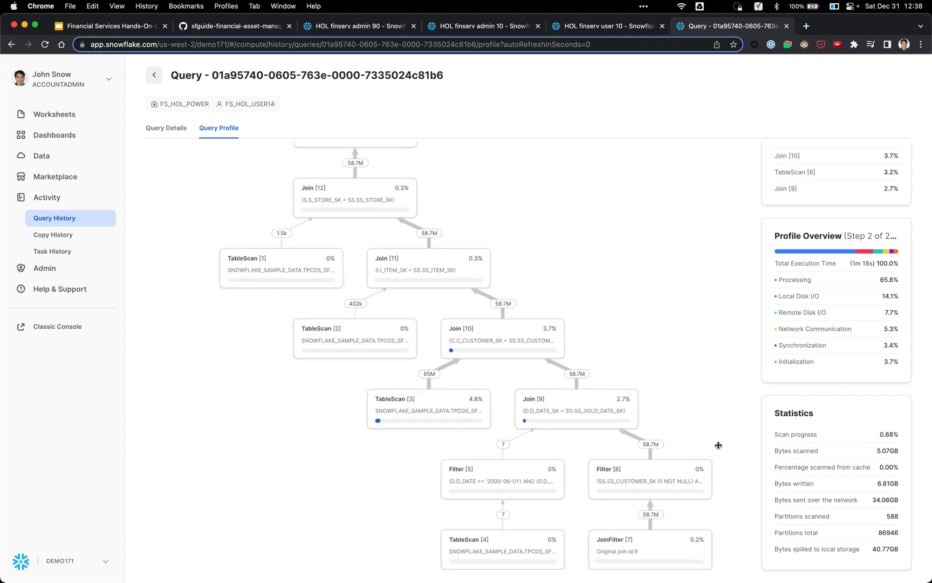
scroll(730, 465, "down", 3)
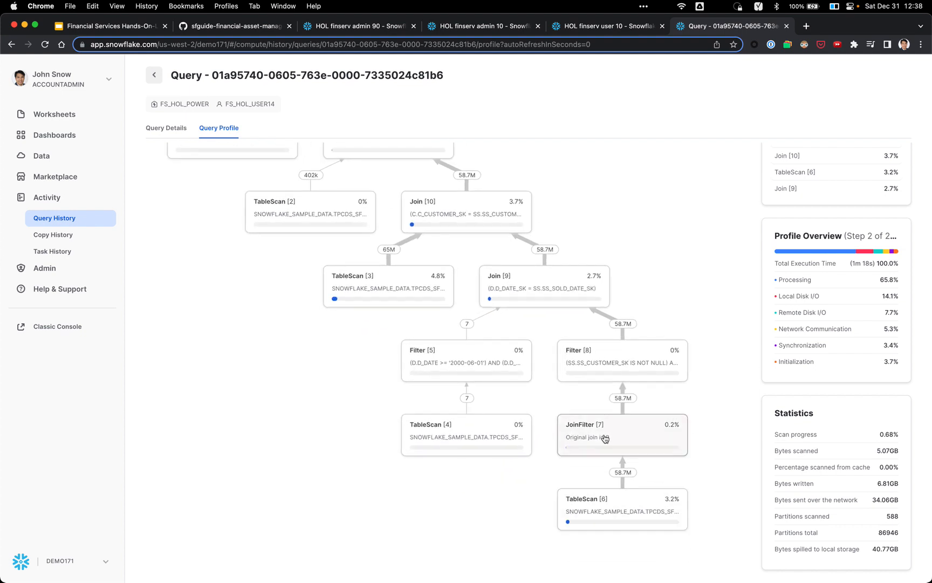
scroll(670, 253, "up", 1)
scroll(670, 253, "up", 2)
scroll(678, 253, "down", 4)
scroll(682, 252, "up", 1)
scroll(799, 265, "up", 2)
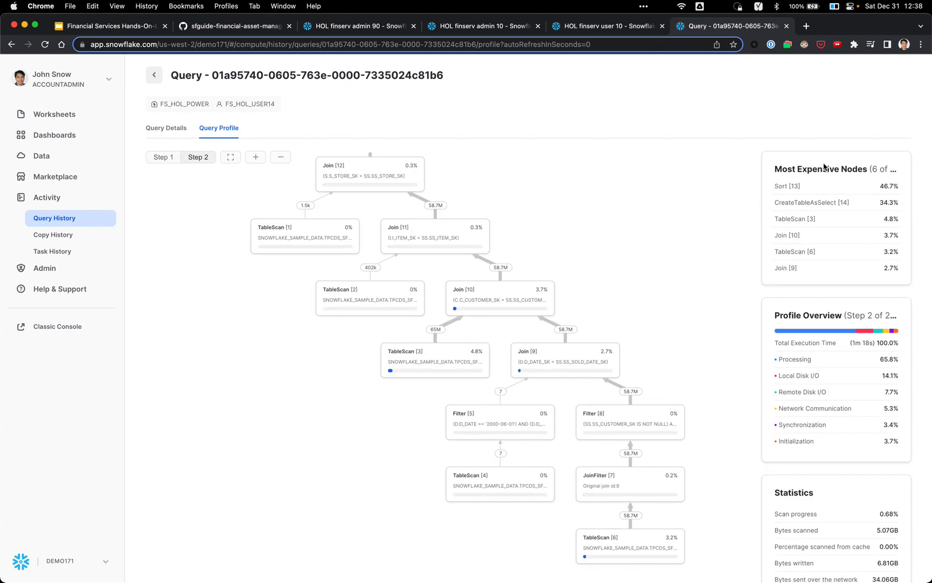
Step: Review the Sort [13], CreateTableAsSelect [14] and TableScan [3] costliest nodes, then return to the worksheet
left_click(872, 188)
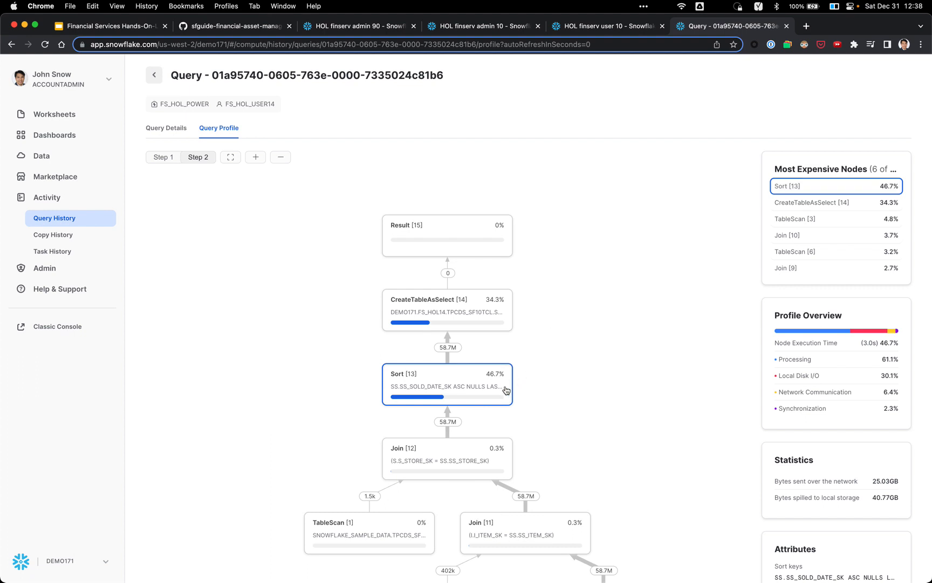
left_click(836, 203)
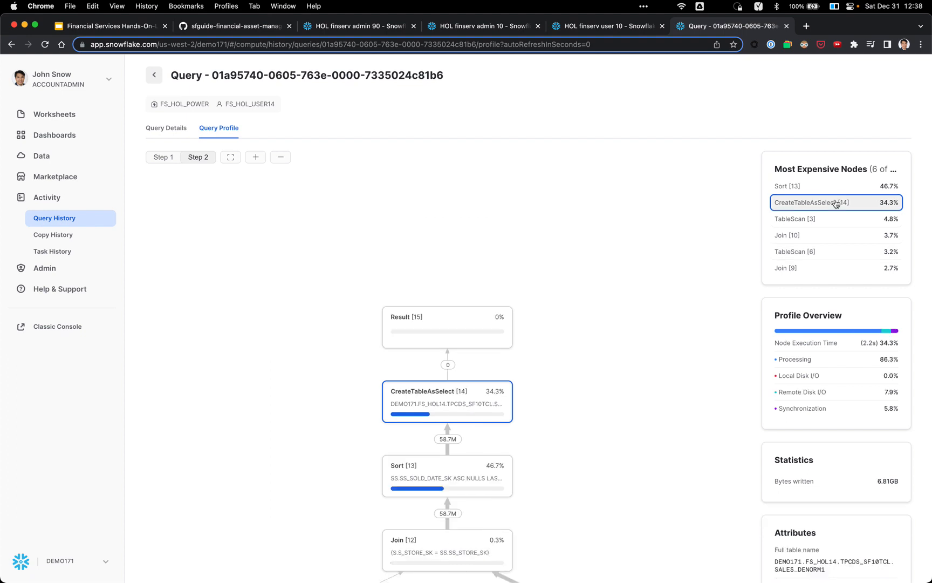
left_click(825, 219)
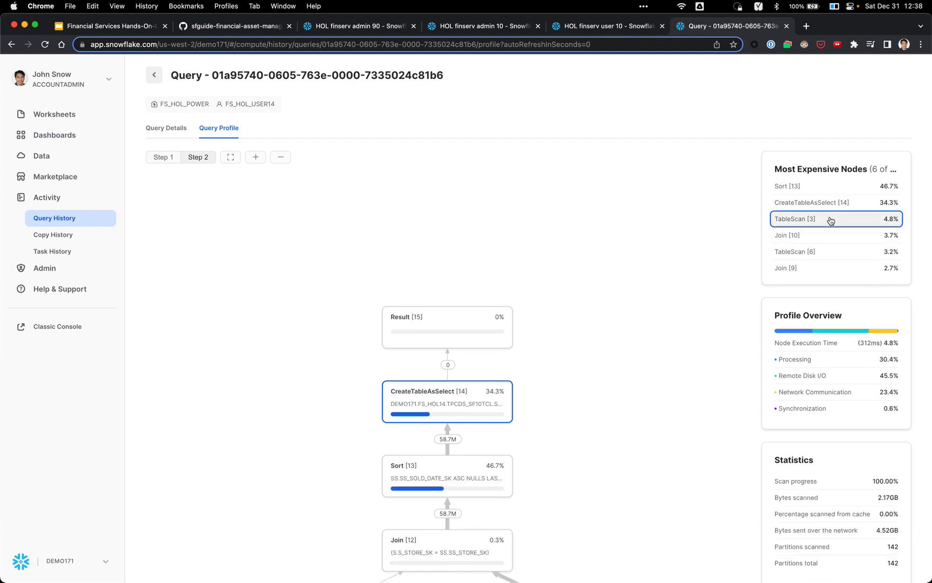
left_click(693, 262)
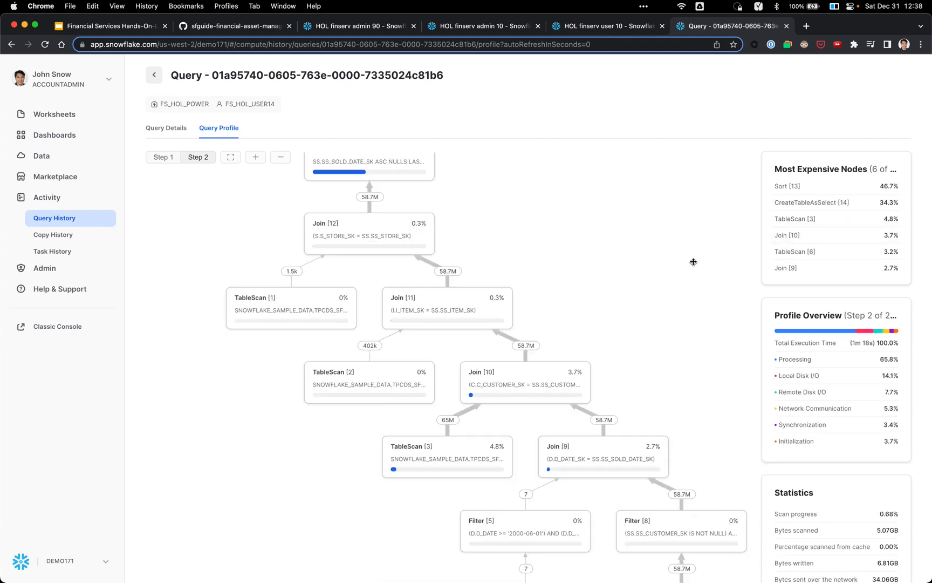
key("super+Tab")
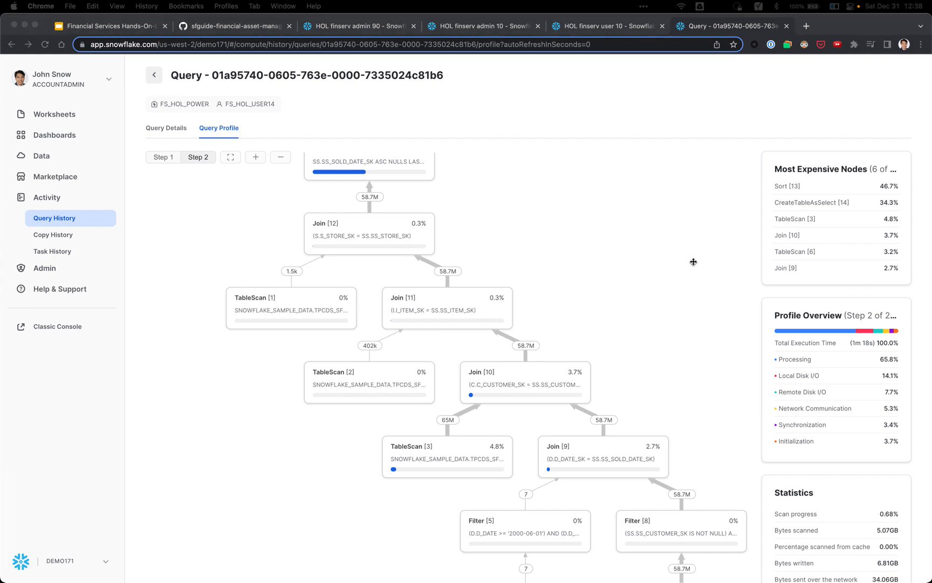
key("super+grave")
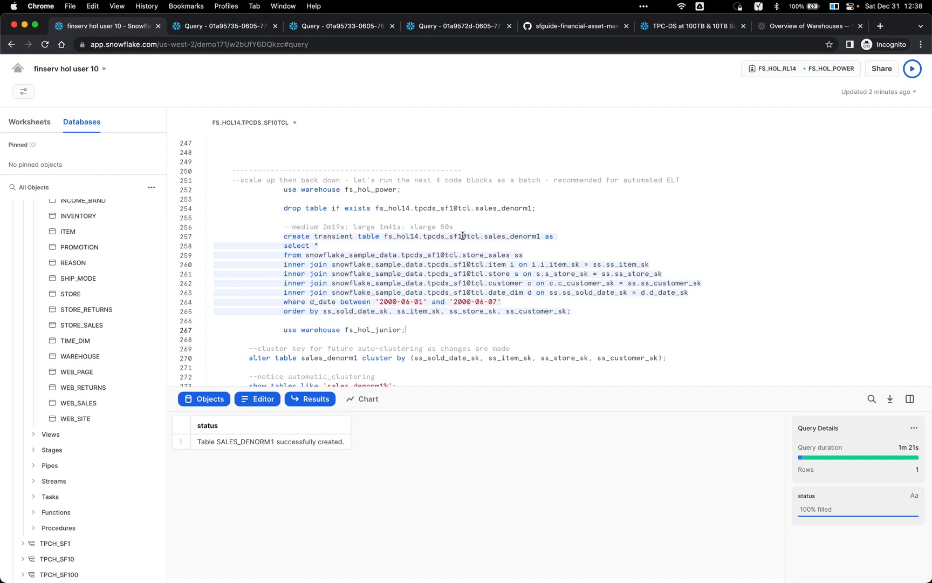
Step: Correct line 256's large-warehouse timing comment from 1m41s to 1m21s
left_click(396, 226)
key("BackSpace")
type("2")
Step: Open the Worksheets list in a new browser tab
left_click(491, 282)
scroll(496, 283, "down", 1)
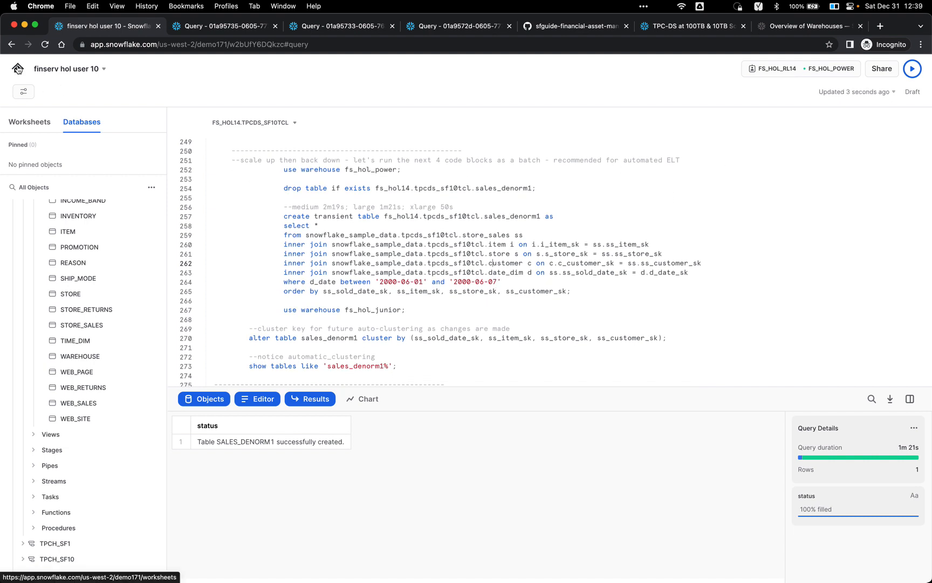
left_click(18, 69, "super")
left_click(184, 26)
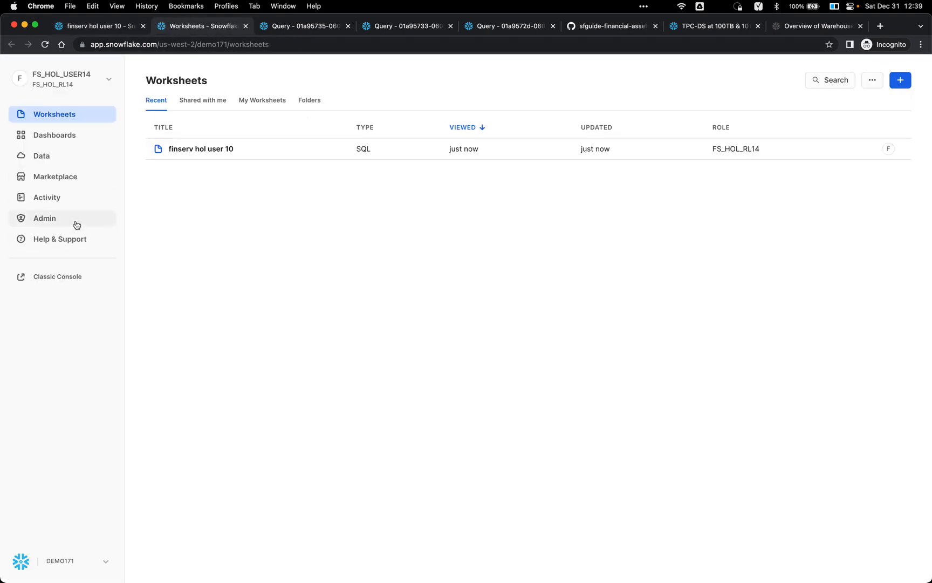
Step: View the current user's profile details, then go back to the finserv hol user 10 worksheet
left_click(81, 75)
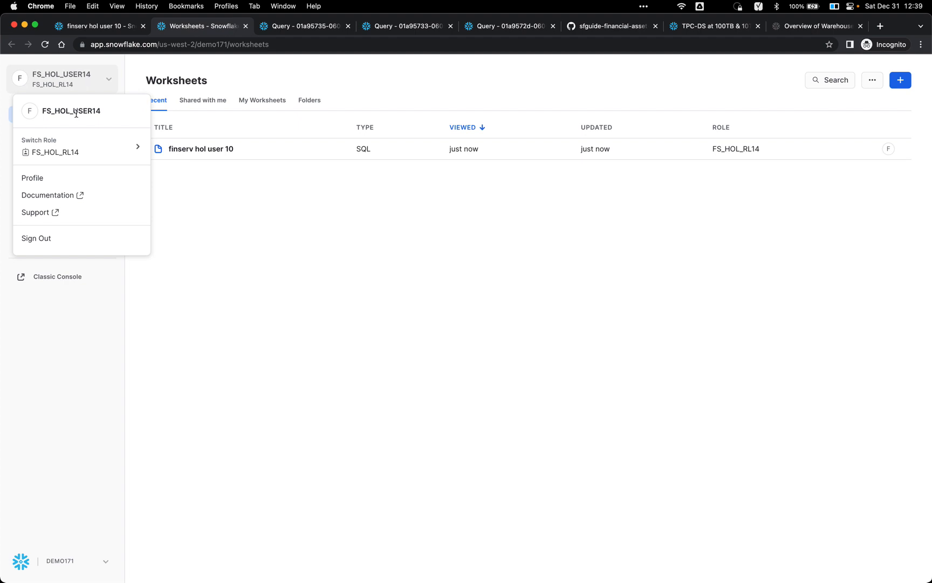
left_click(53, 178)
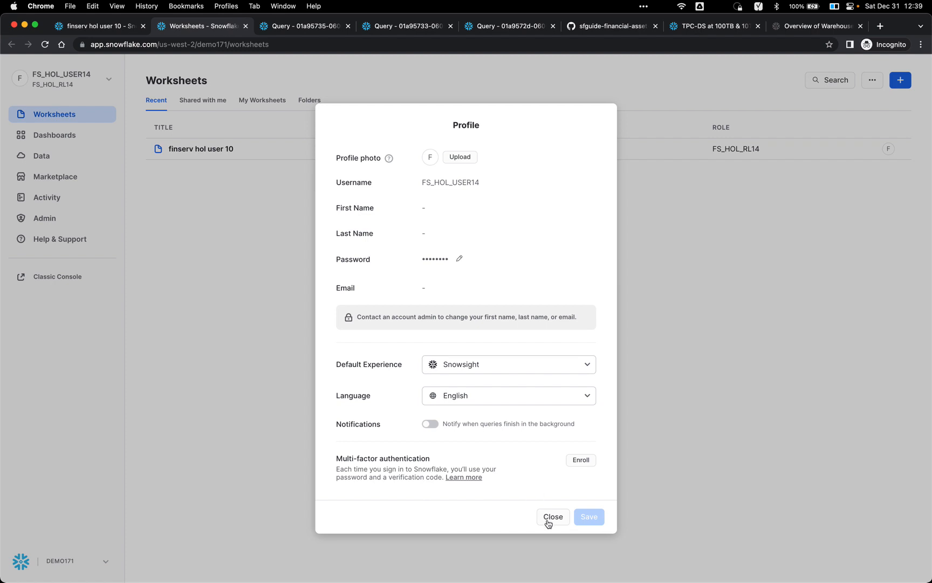
left_click(548, 518)
left_click(116, 26)
left_click(371, 244)
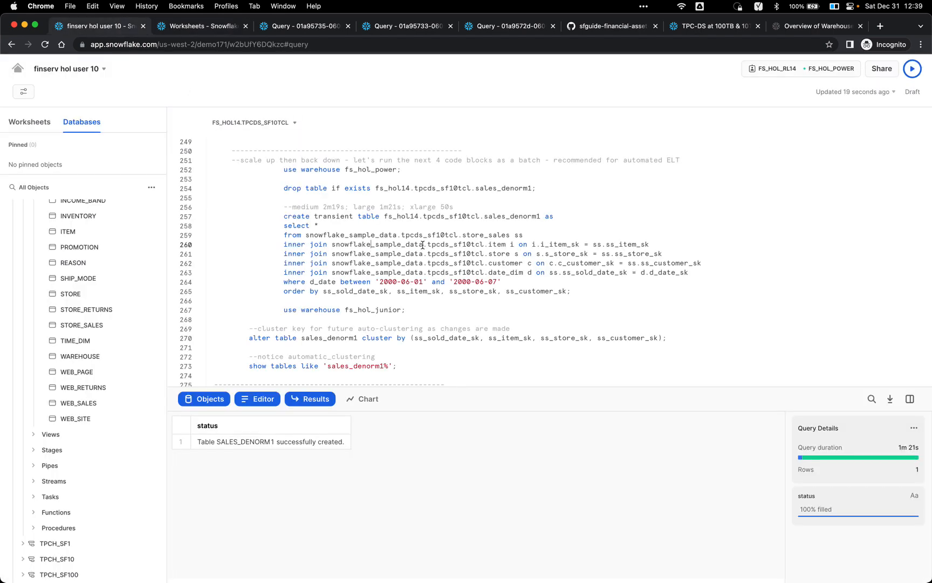
Step: Run use warehouse fs_hol_junior and confirm FS_HOL_JUNIOR (Small) is the active warehouse
left_click(186, 44)
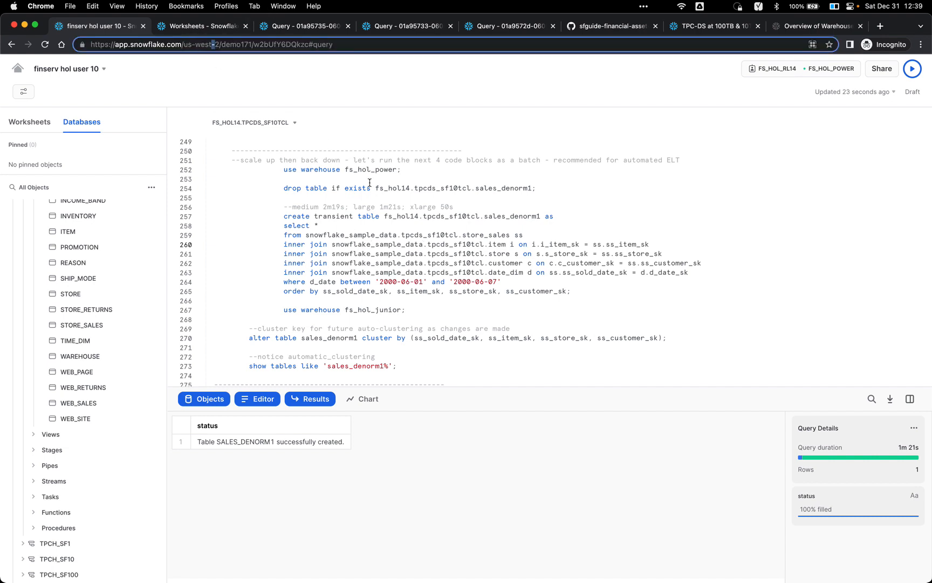
left_click(402, 217)
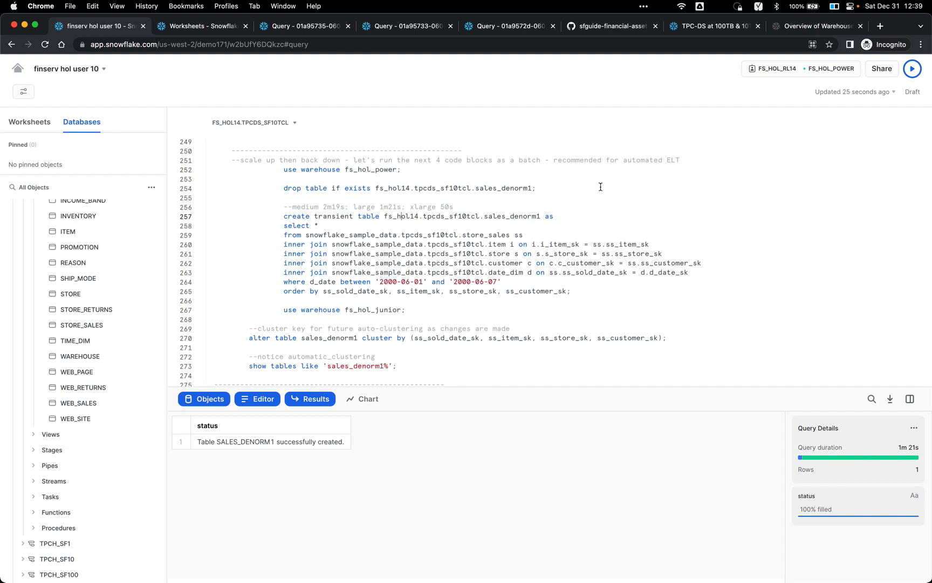
left_click(440, 311)
key("super+Return")
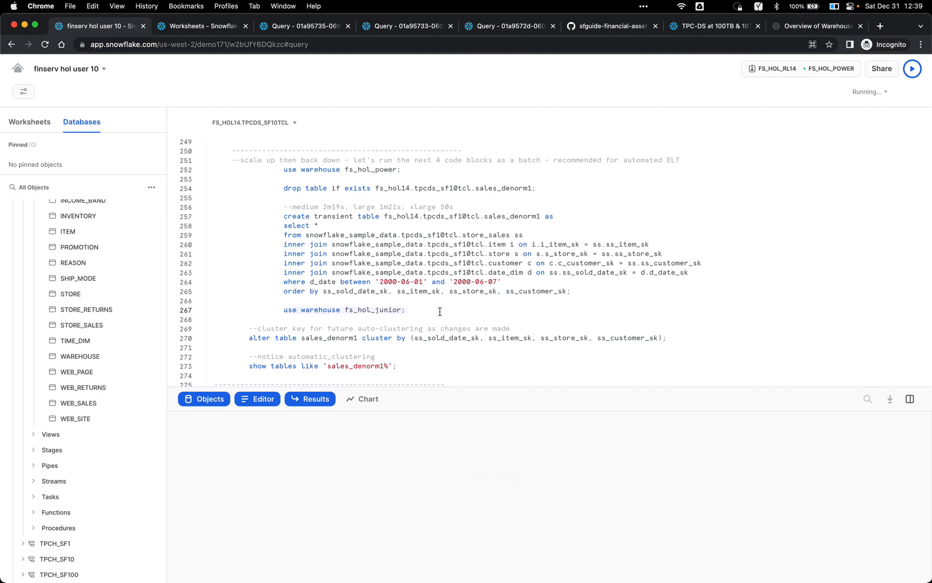
left_click(837, 70)
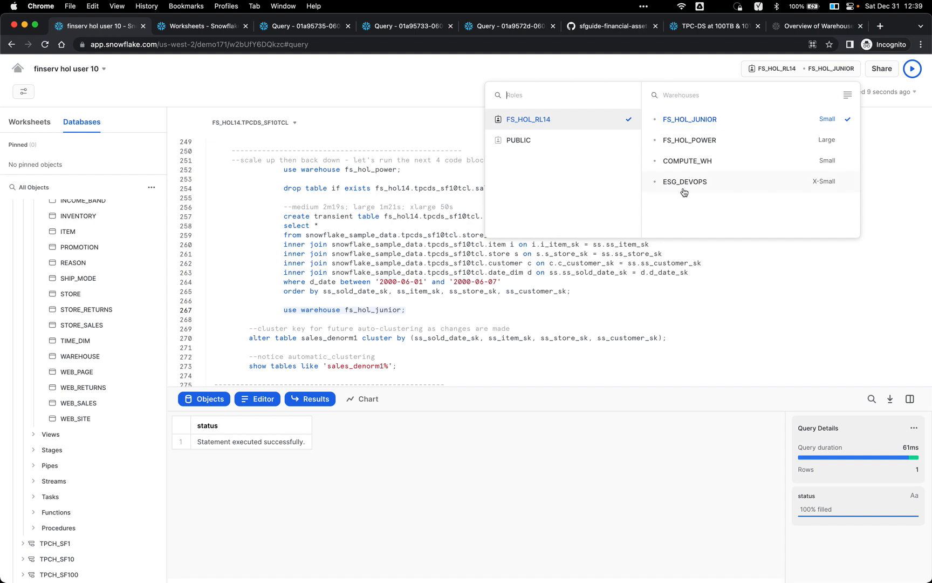
left_click(612, 282)
scroll(613, 282, "down", 2)
left_click(542, 277)
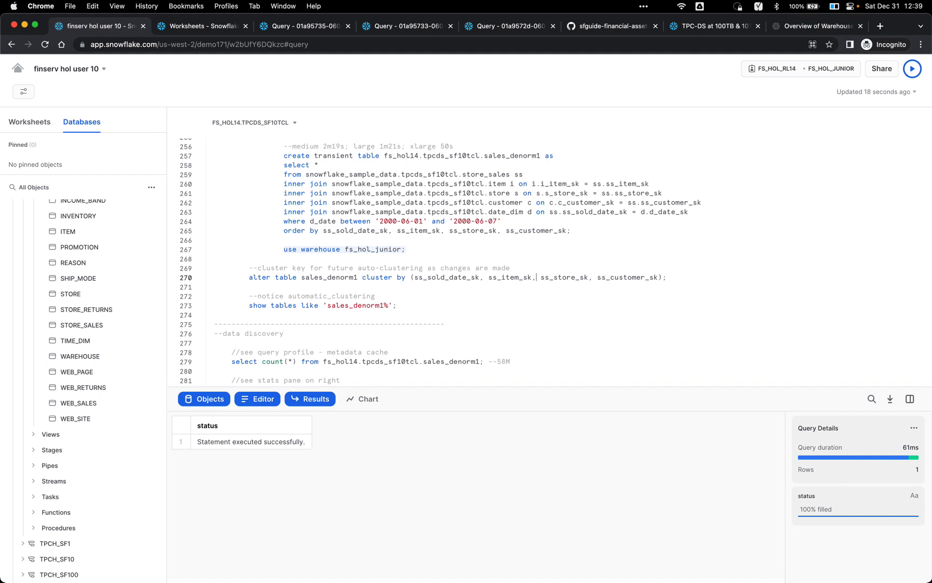
Step: Cluster sales_denorm1 by ss_sold_date_sk, ss_item_sk, ss_store_sk and ss_customer_sk
key("super+Return")
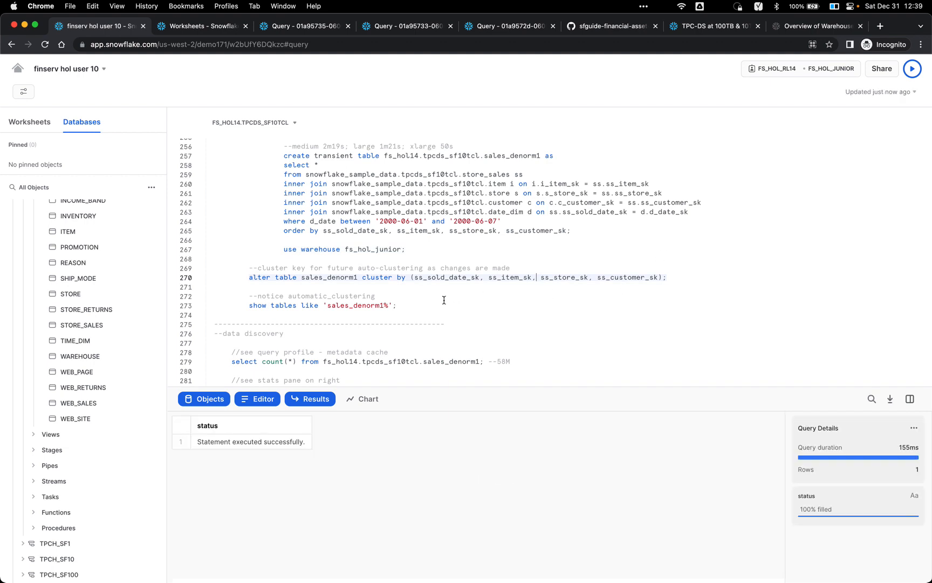
scroll(442, 281, "up", 2)
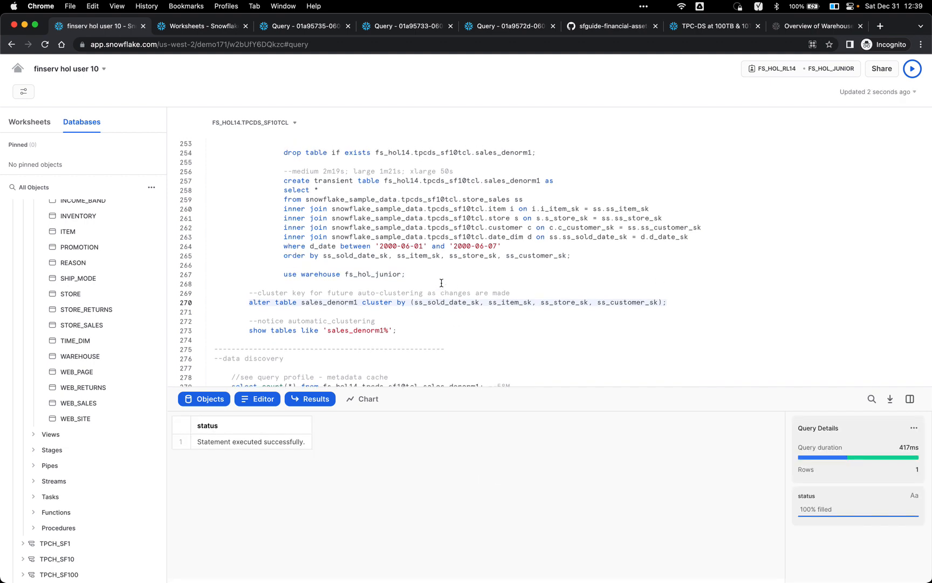
double_click(340, 186)
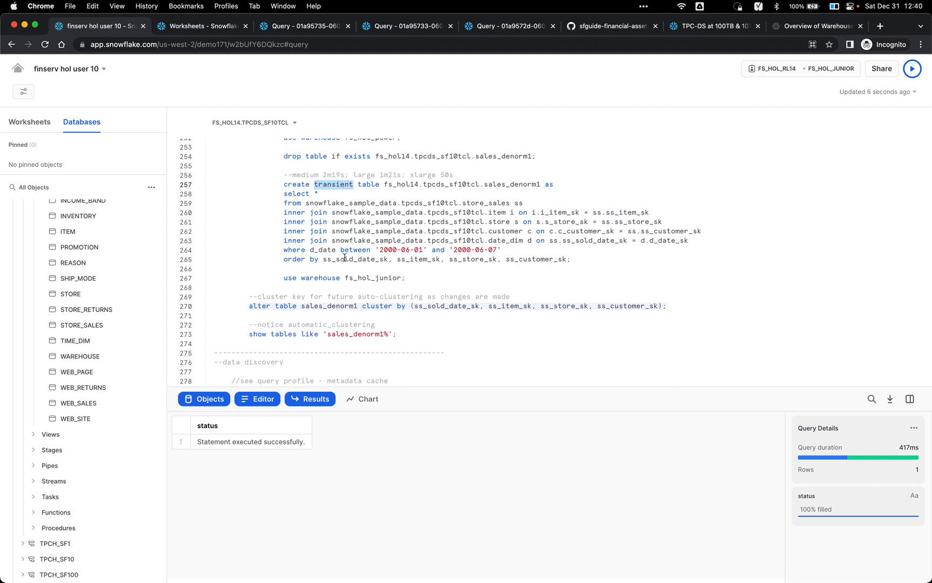
double_click(344, 259)
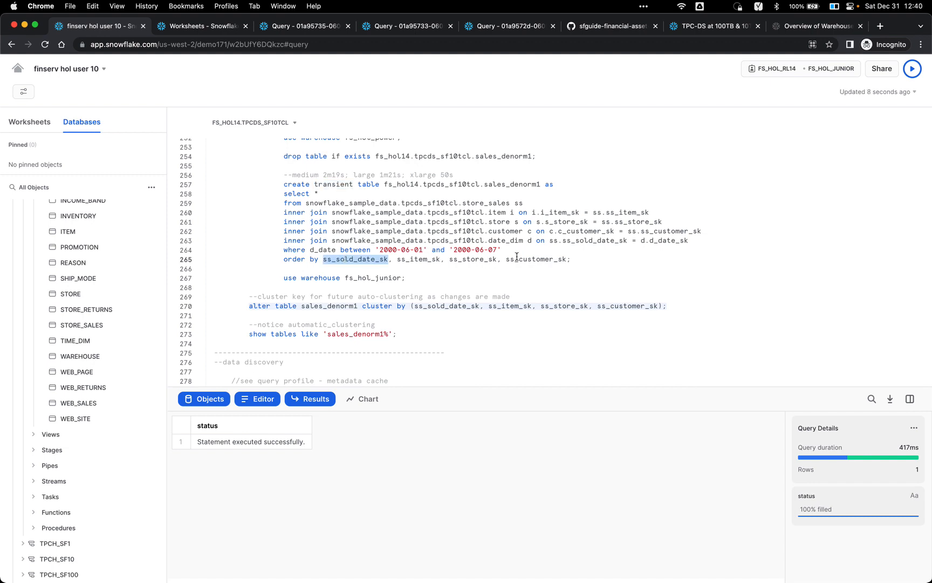
left_click(433, 310)
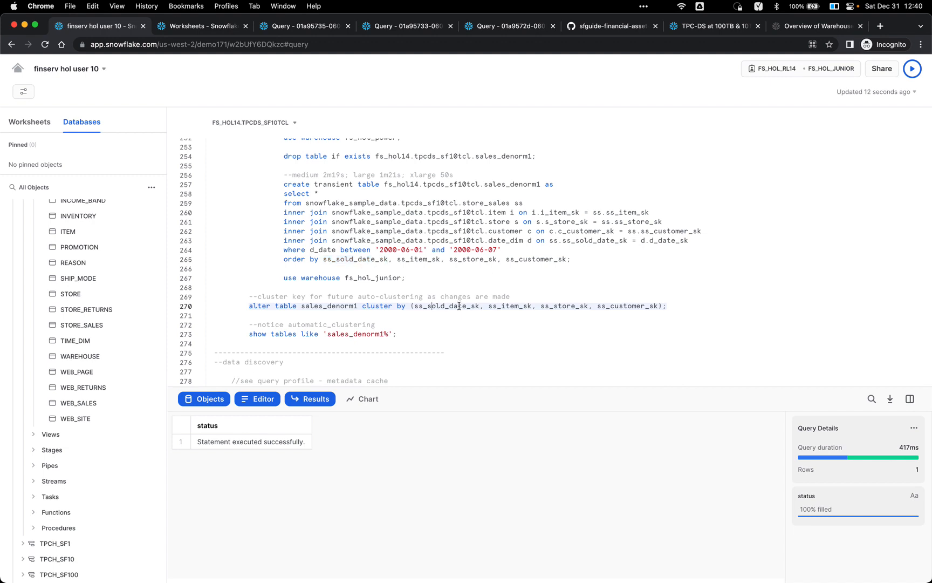
Step: Run the SHOW TABLES query for sales_denorm1
scroll(459, 306, "down", 3)
left_click(419, 298)
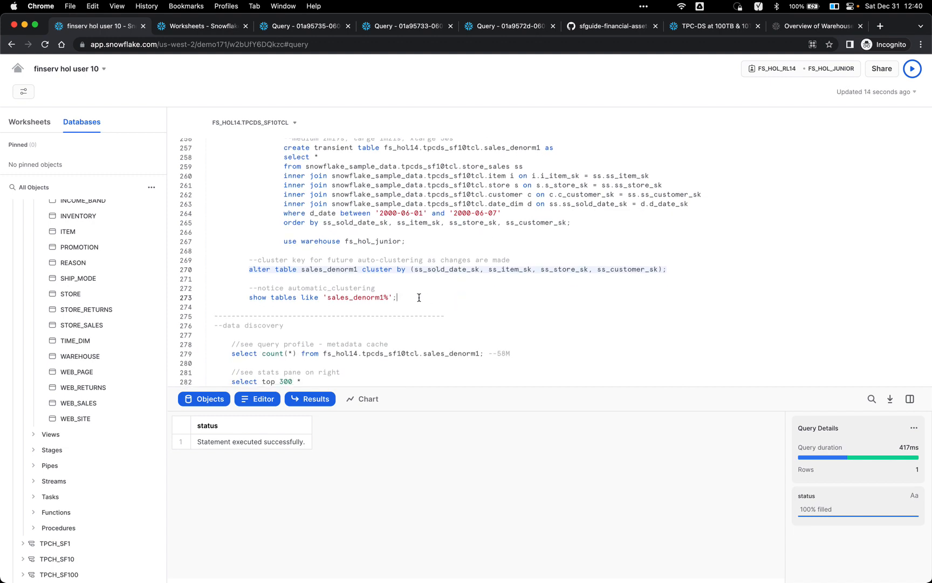
key("super+Return")
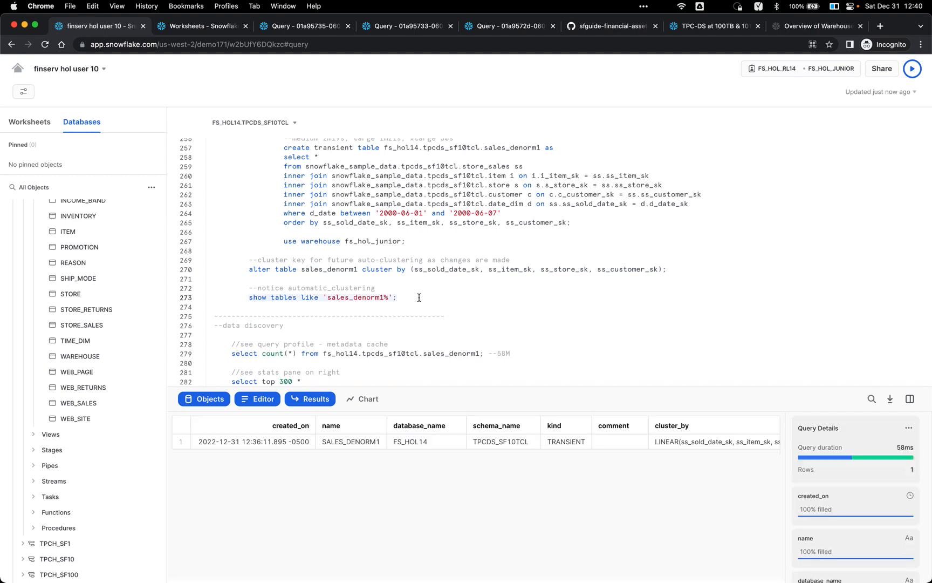
Step: Inspect SALES_DENORM1's cluster_by value and confirm automatic_clustering is ON in the results
scroll(542, 441, "right", 3)
scroll(542, 441, "right", 3)
left_click(523, 443)
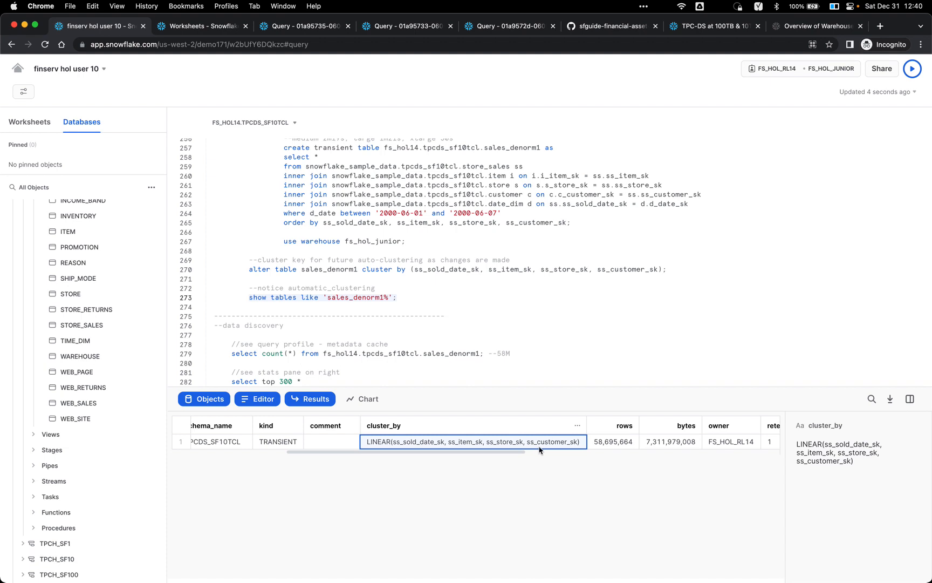
scroll(540, 450, "right", 10)
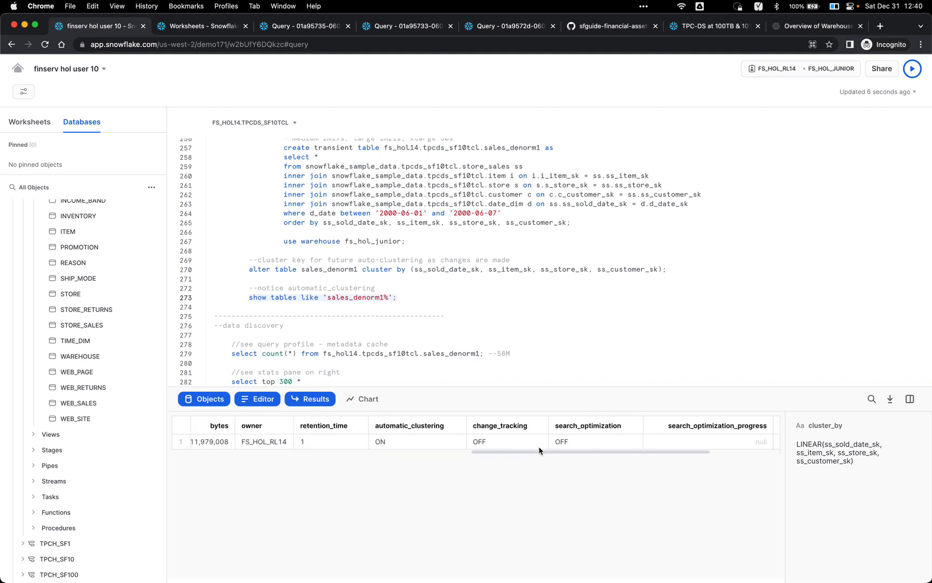
scroll(460, 452, "left", 3)
left_click(452, 443)
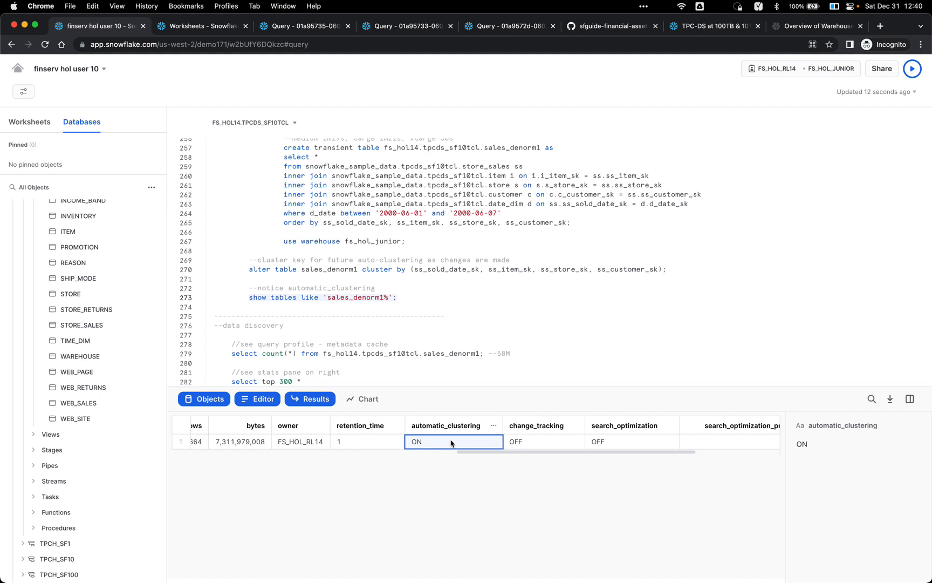
scroll(446, 310, "down", 3)
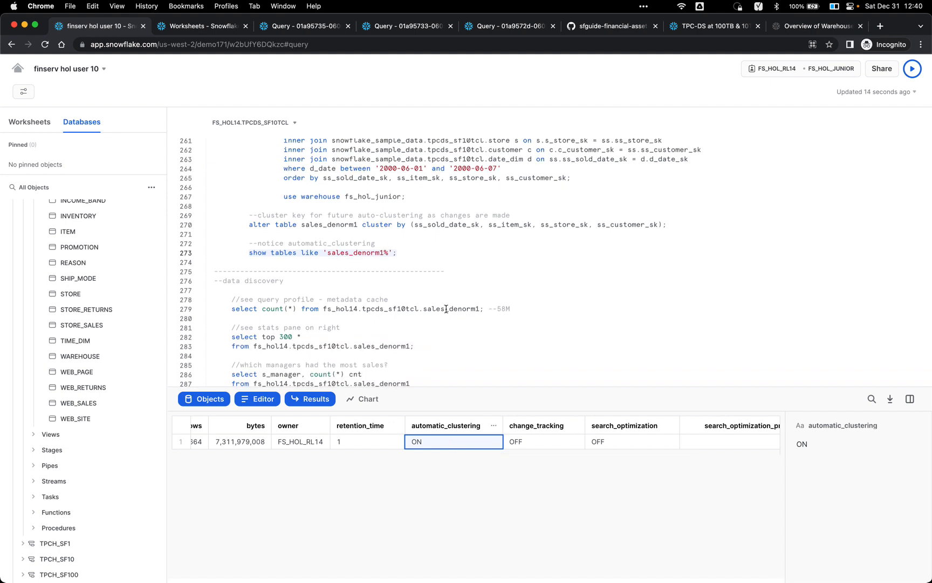
scroll(446, 309, "down", 2)
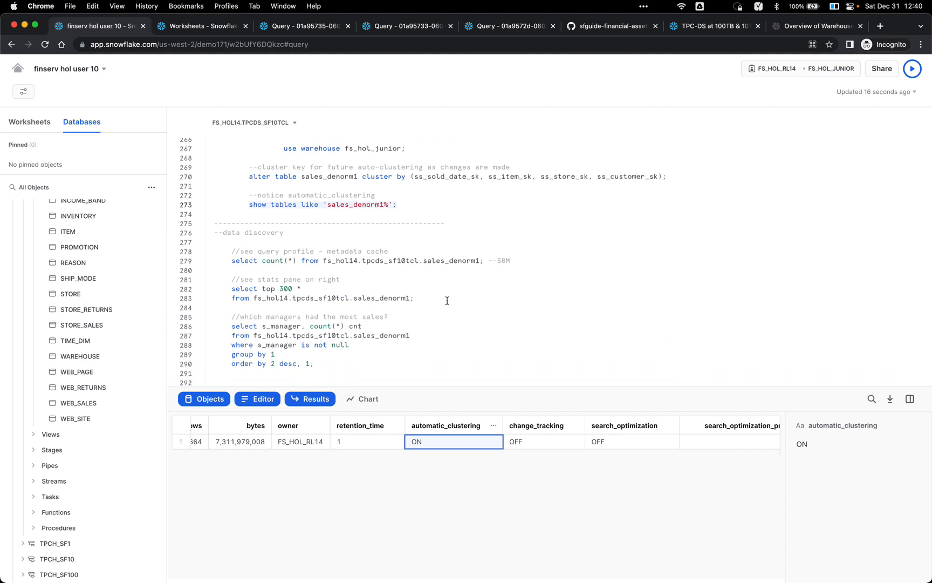
Step: Count sales_denorm1 rows (58,695,664) and preview its top 300 rows
left_click(441, 263)
scroll(525, 256, "down", 2)
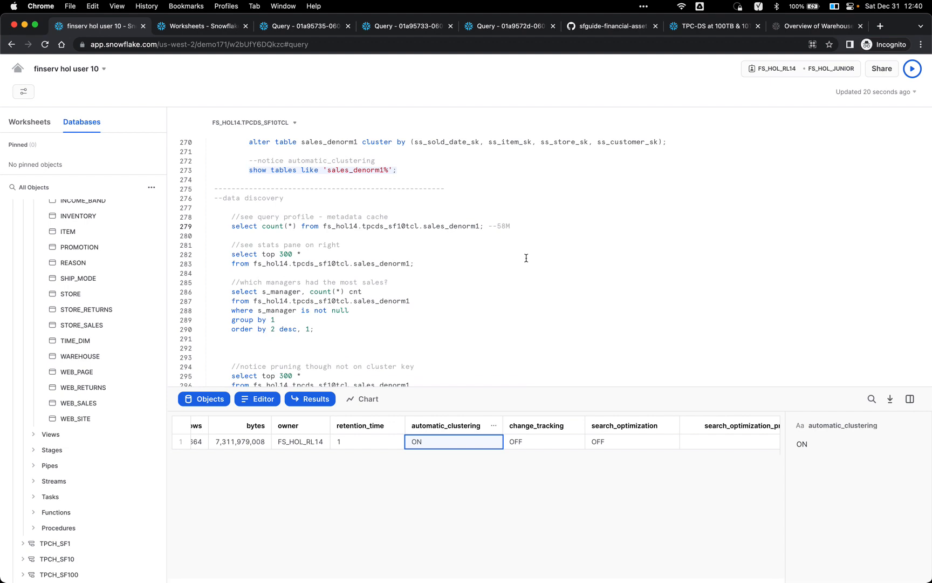
scroll(495, 231, "down", 1)
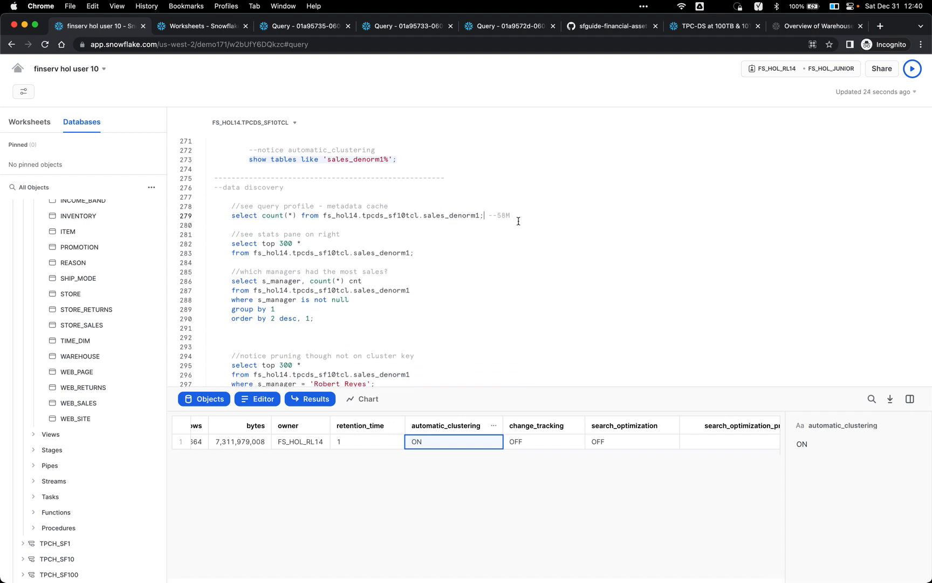
key("super+Return")
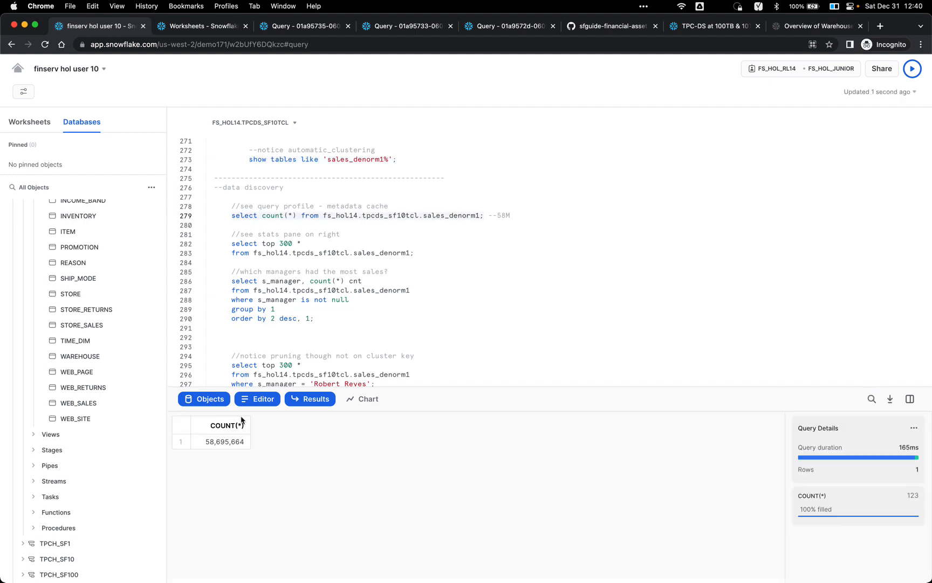
left_click(345, 242)
key("super+Return")
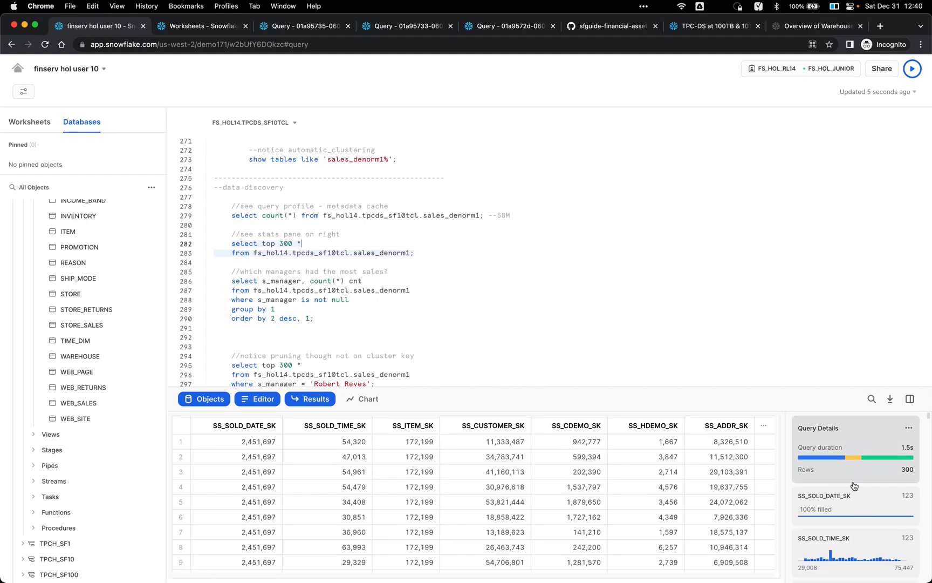
Step: Browse the 300-row preview and column statistics, checking the S_HOURS value breakdown
scroll(695, 513, "down", 5)
scroll(695, 514, "right", 15)
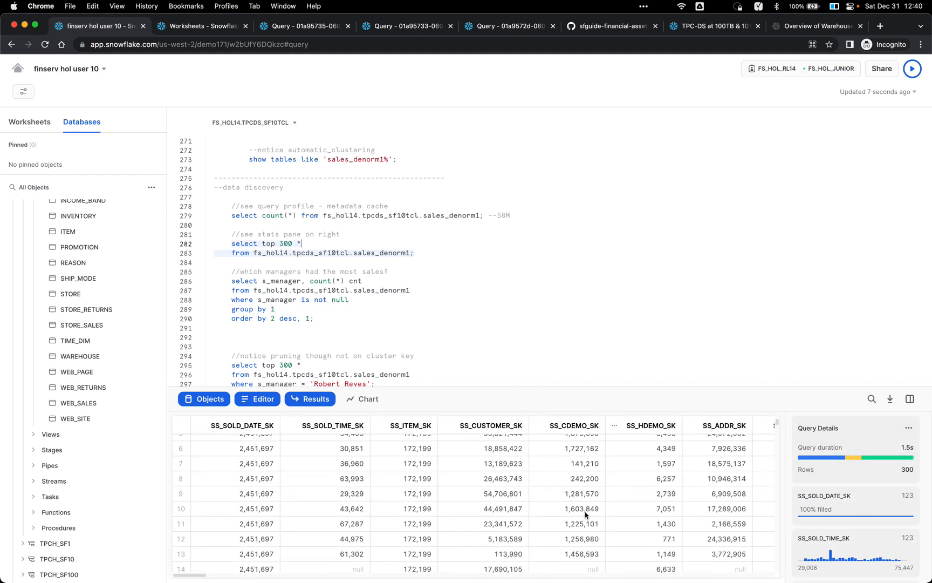
scroll(579, 510, "right", 20)
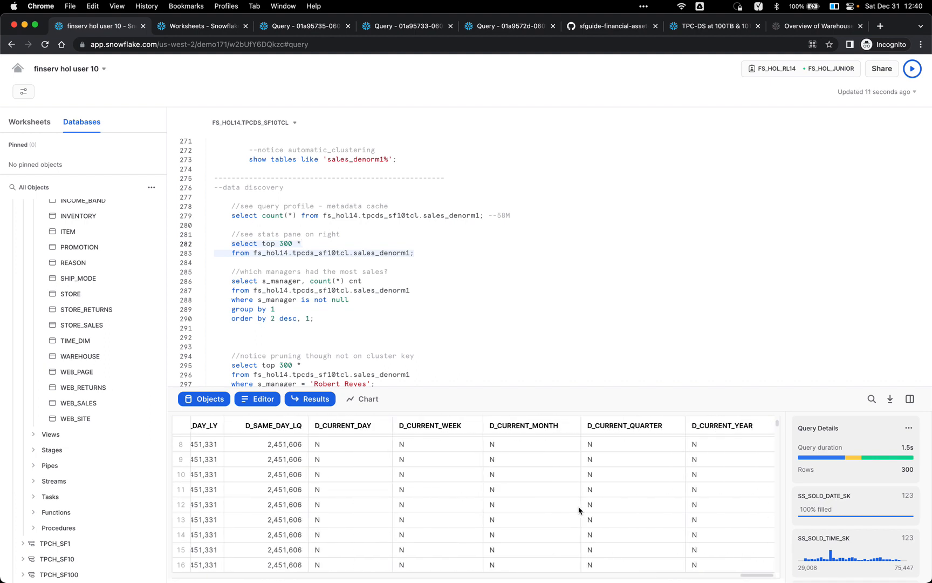
scroll(864, 459, "down", 5)
scroll(897, 448, "down", 20)
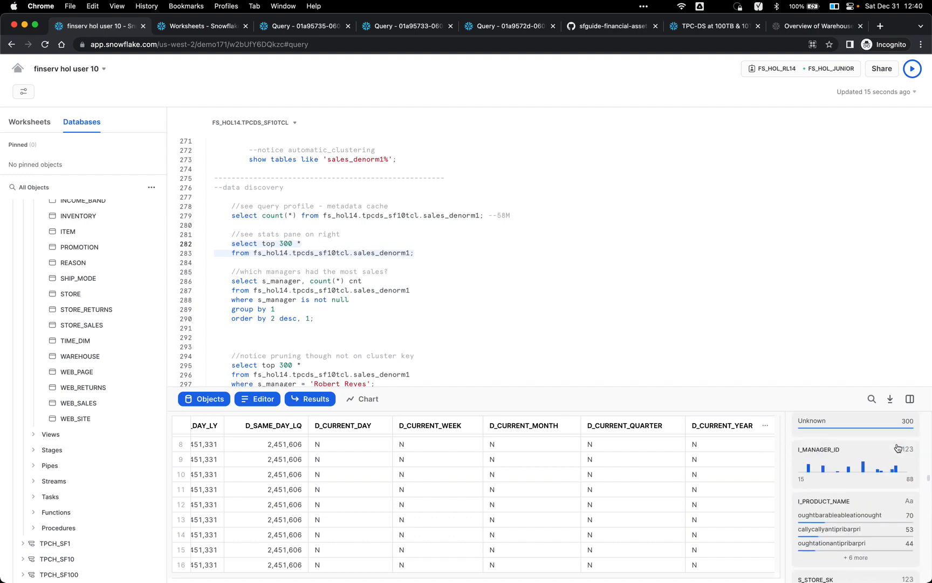
scroll(890, 449, "down", 10)
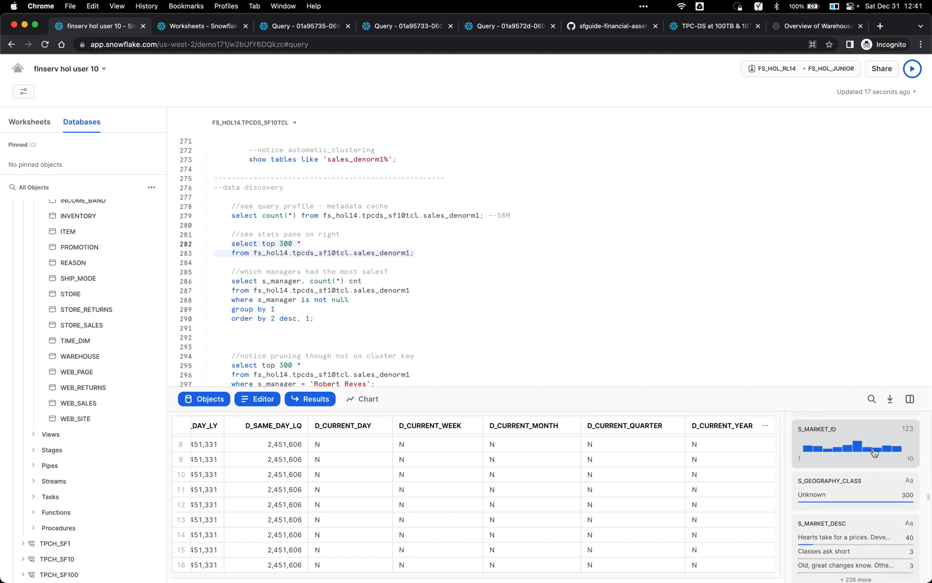
scroll(875, 452, "up", 5)
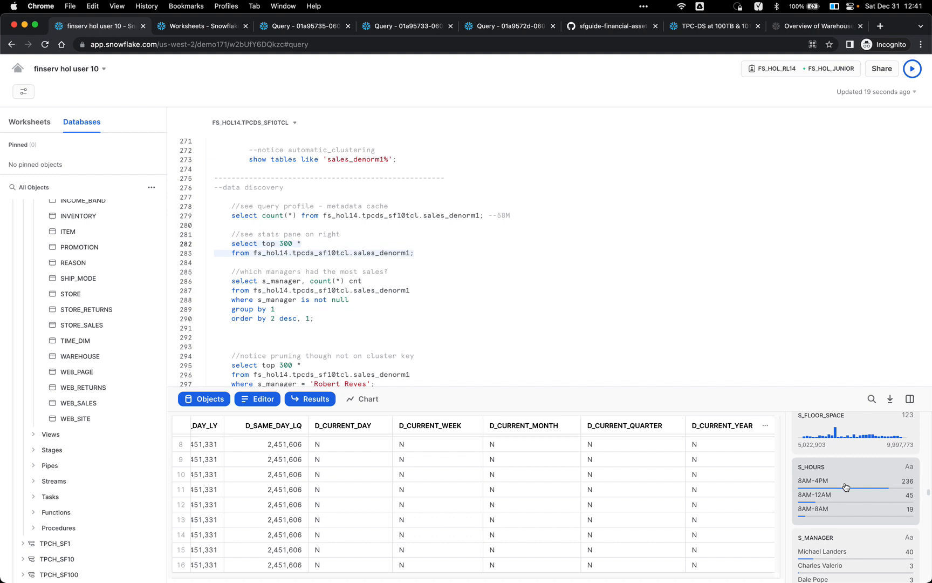
left_click(845, 487)
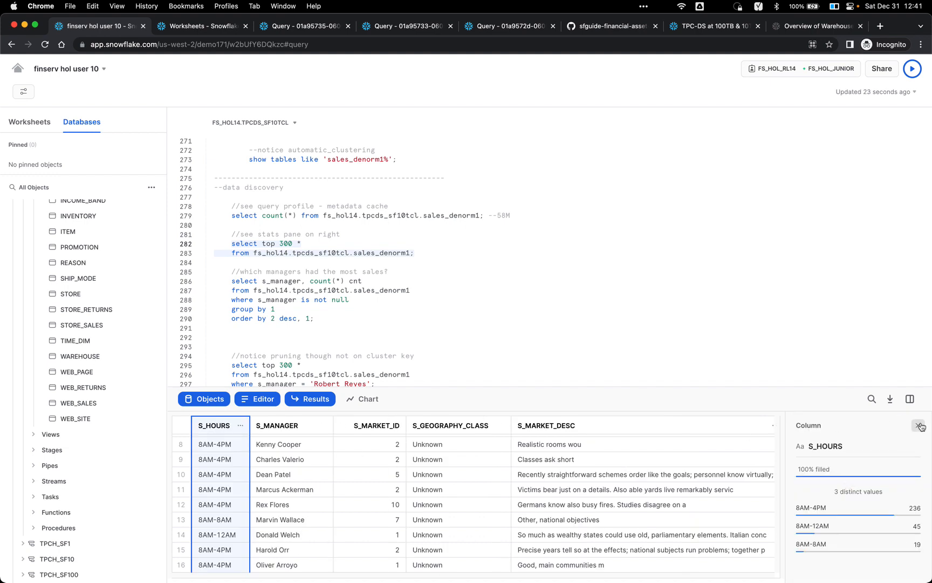
left_click(919, 426)
Step: Run the query counting sales per non-null s_manager, ordered by count descending
left_click(422, 274)
left_click(408, 284)
key("super+Return")
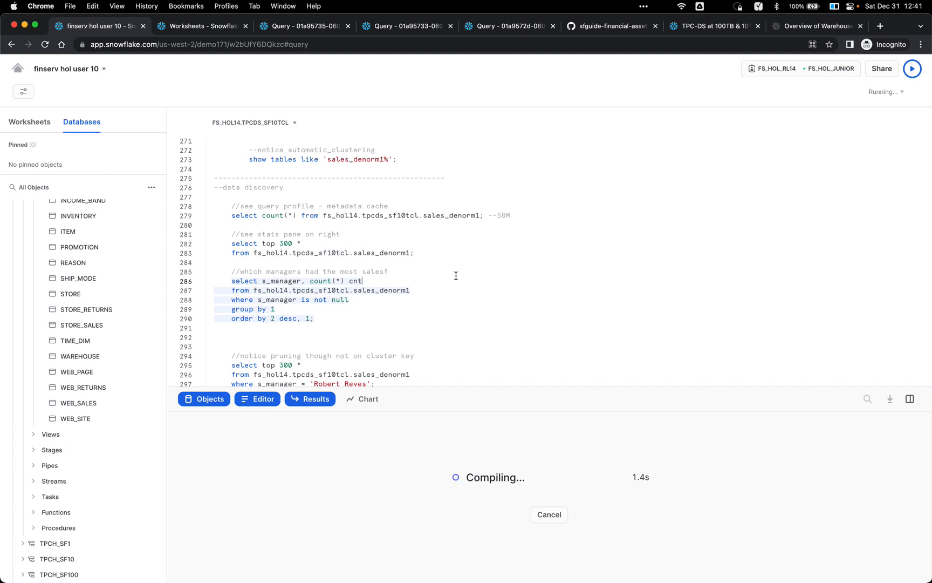
Step: Run the SELECT TOP 300 for the top-selling manager and highlight ss_sold_date_sk in the cluster key
scroll(456, 275, "down", 2)
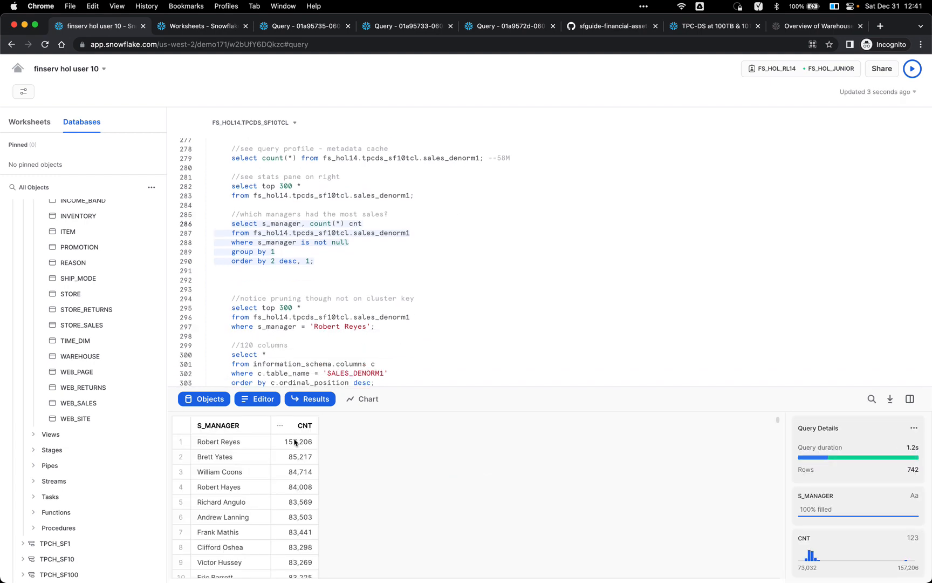
scroll(330, 283, "down", 2)
left_click(329, 282)
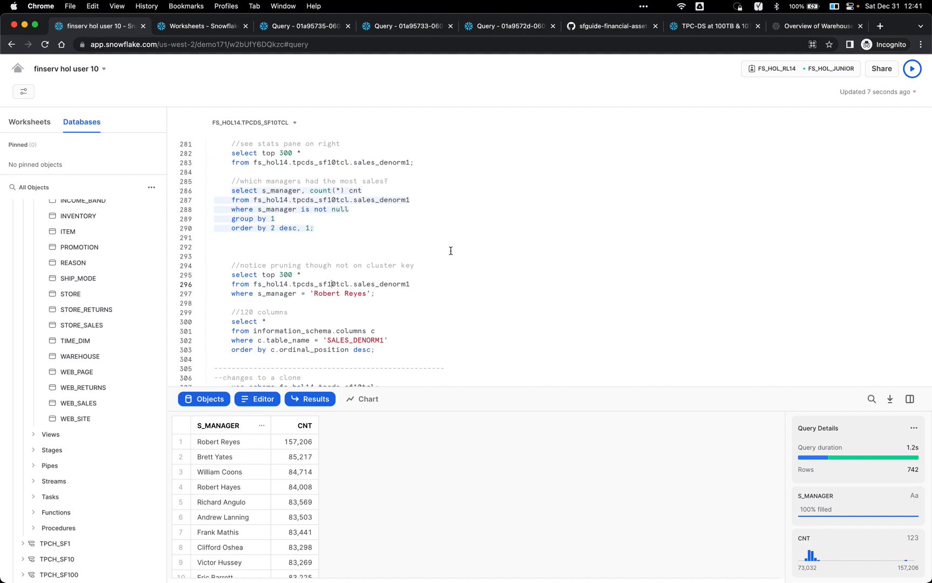
key("super+Return")
scroll(501, 249, "down", 3)
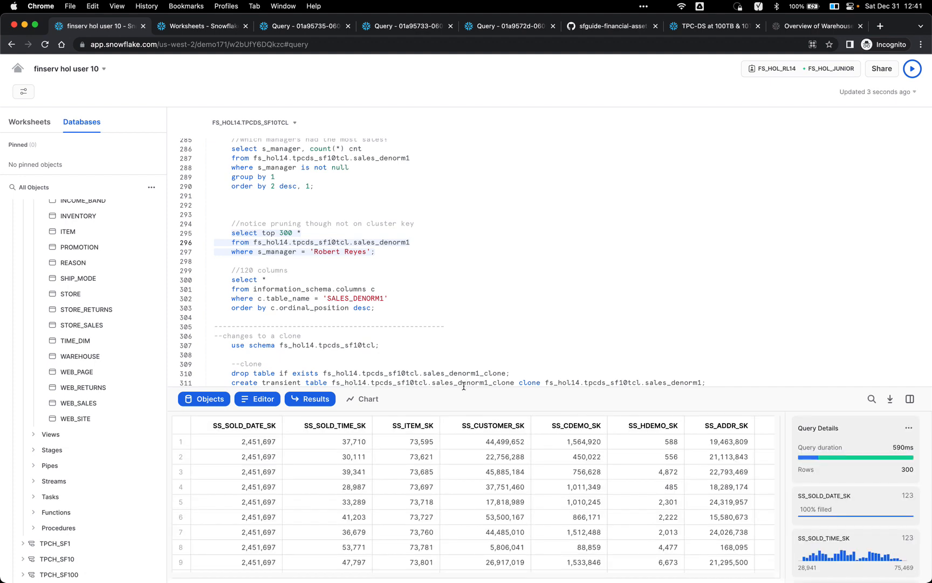
scroll(336, 257, "up", 5)
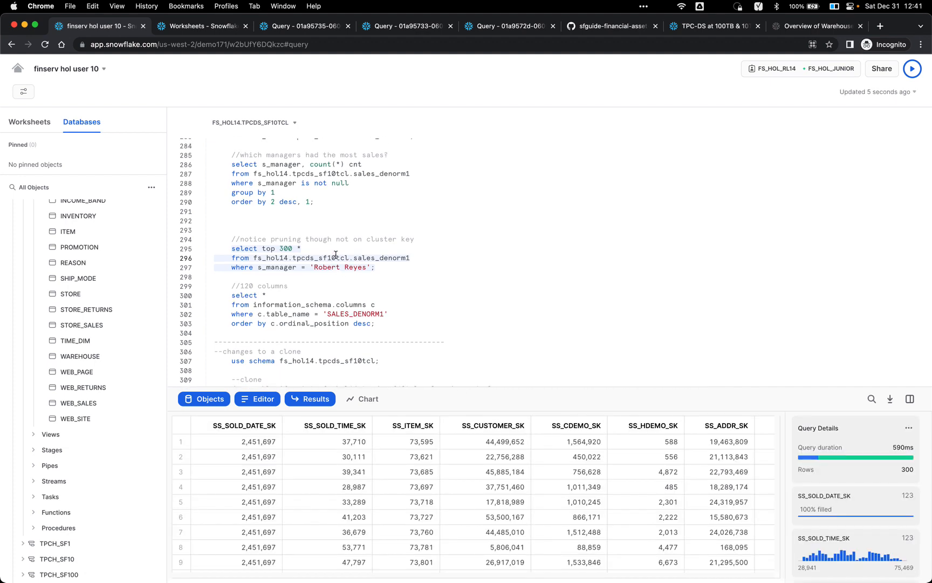
scroll(335, 254, "up", 3)
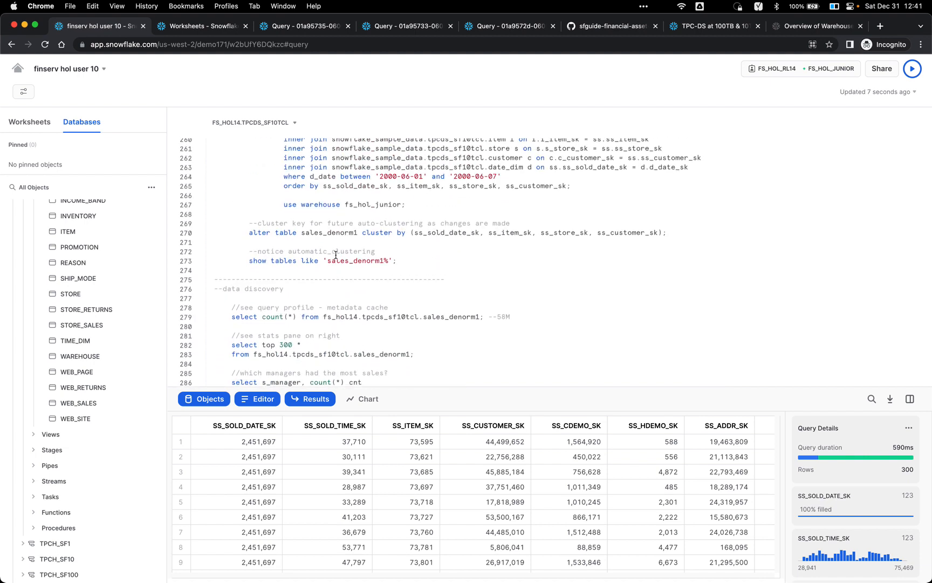
double_click(431, 214)
scroll(429, 215, "down", 5)
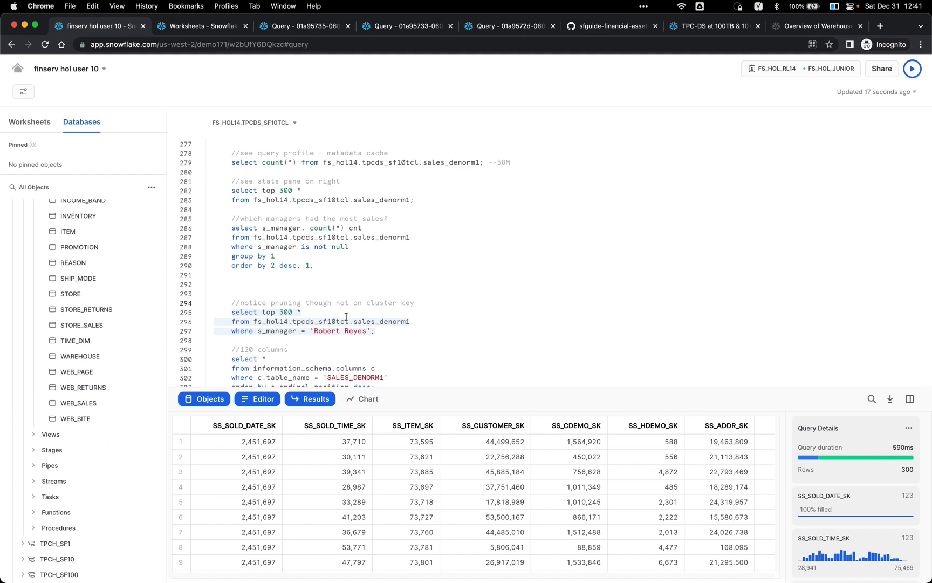
Step: Open the manager-filtered query's profile and highlight its percentage scanned from cache (9 of 512 partitions)
left_click(289, 328)
mouse_move(890, 453)
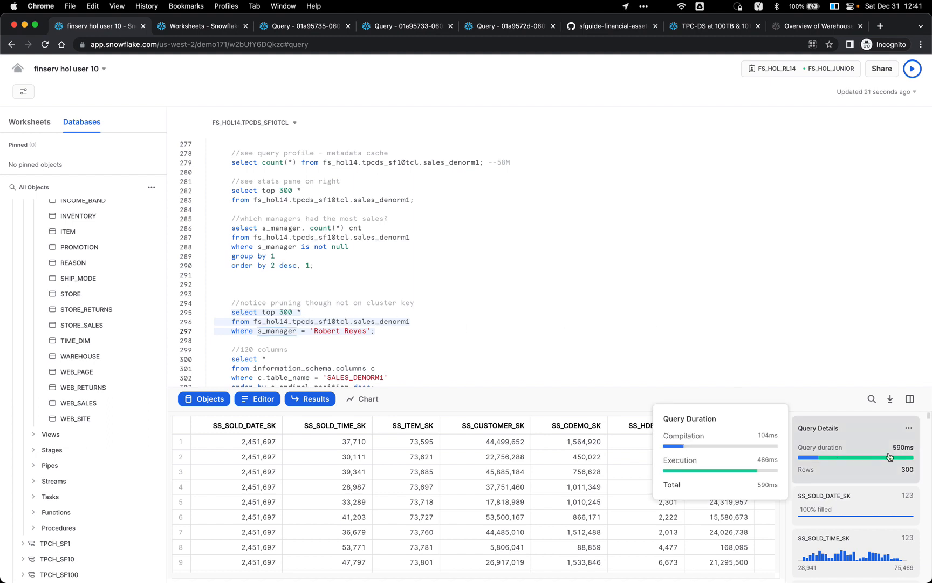
left_click(909, 428)
left_click(888, 465)
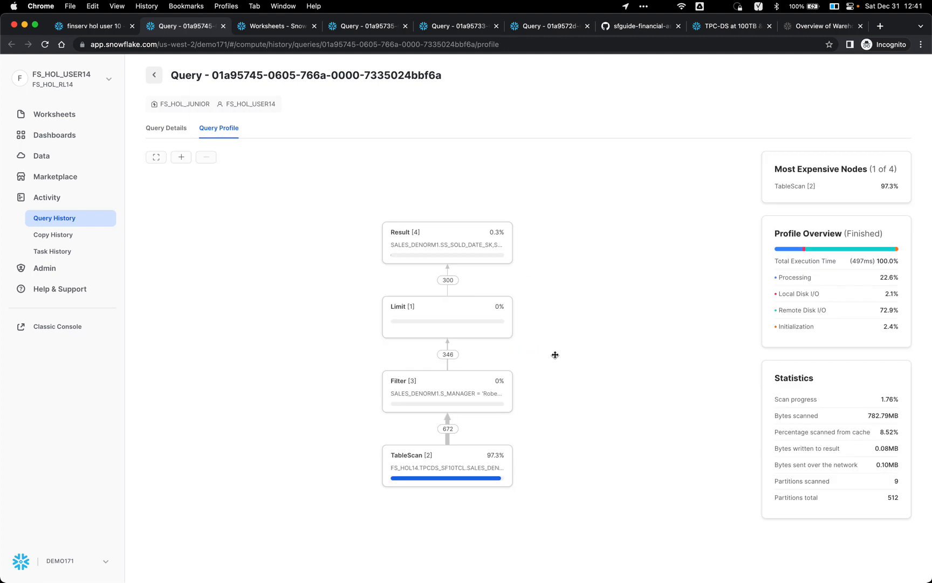
triple_click(809, 432)
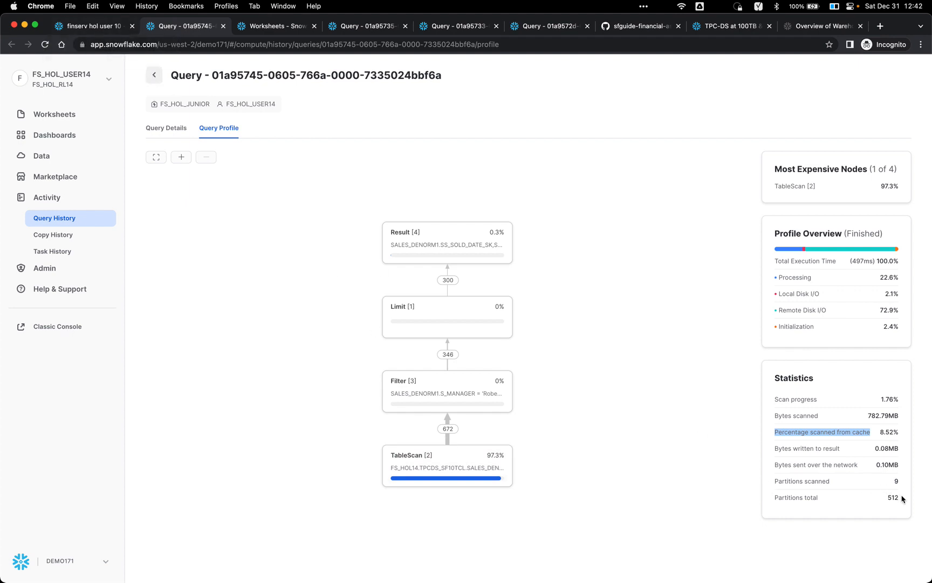
left_click(94, 29)
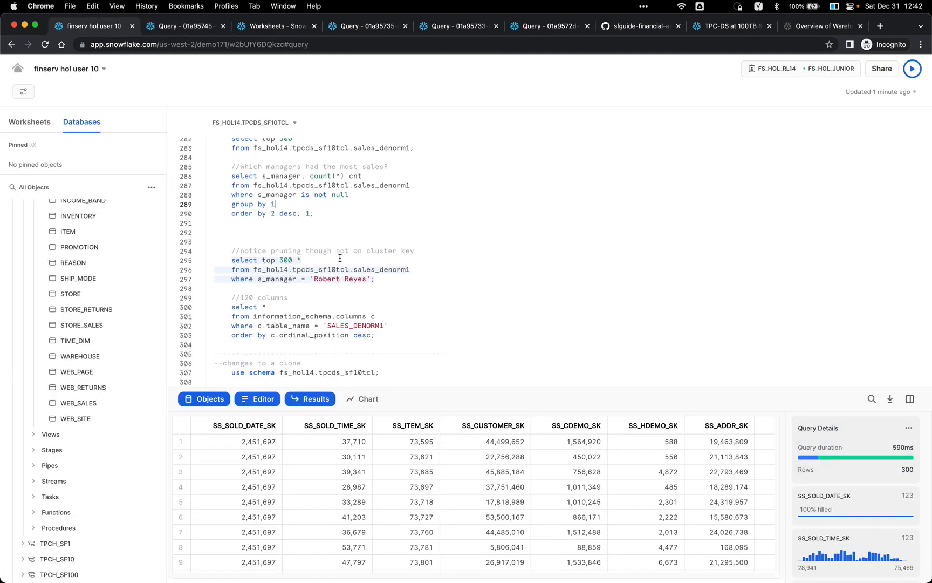
Step: Run the information_schema.columns query listing SALES_DENORM1's columns by ordinal position
scroll(340, 259, "down", 1)
left_click(340, 258)
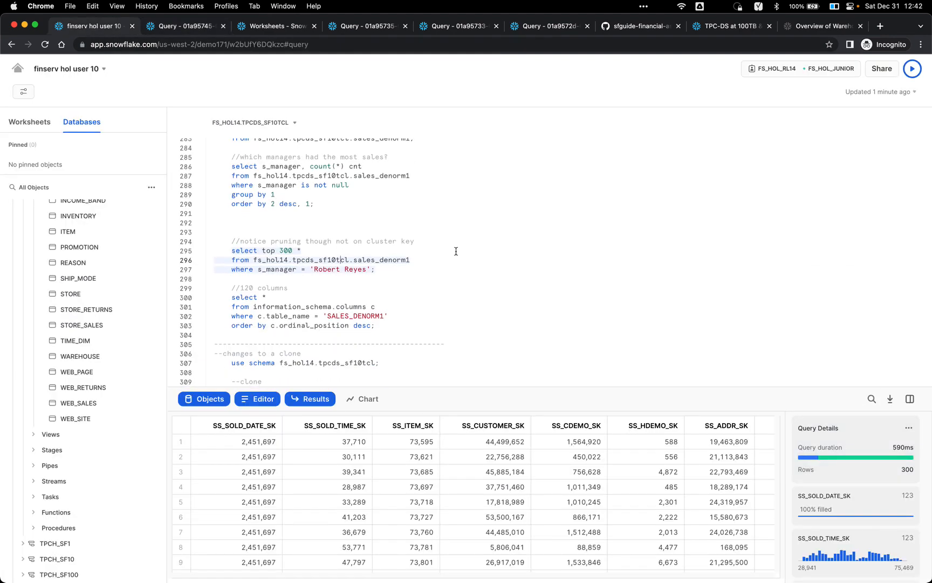
scroll(456, 252, "down", 2)
left_click(407, 279)
key("super+Return")
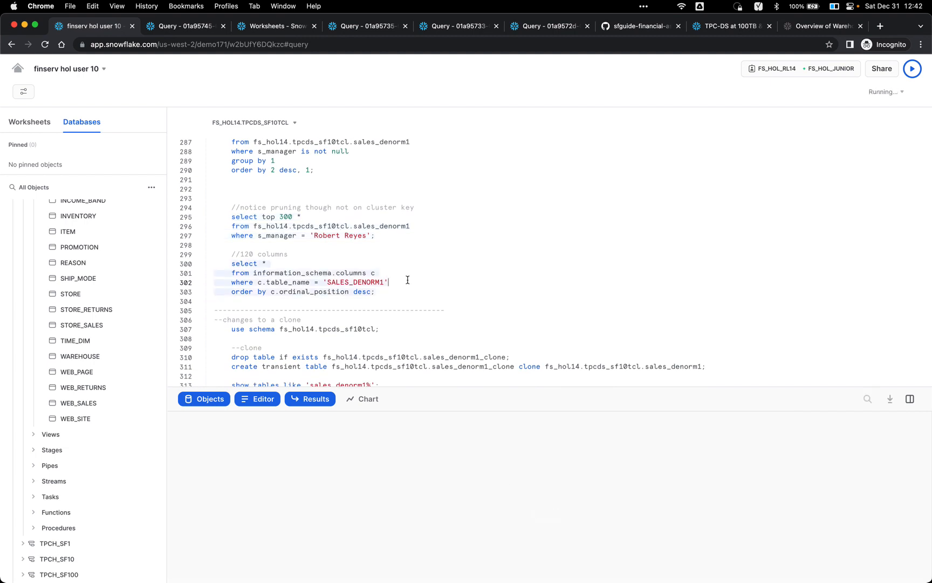
Step: Enlarge the results pane and browse all 120 columns, including SS_SOLD_TIME_SK
left_click_drag(511, 389, 516, 325)
scroll(478, 433, "down", 1)
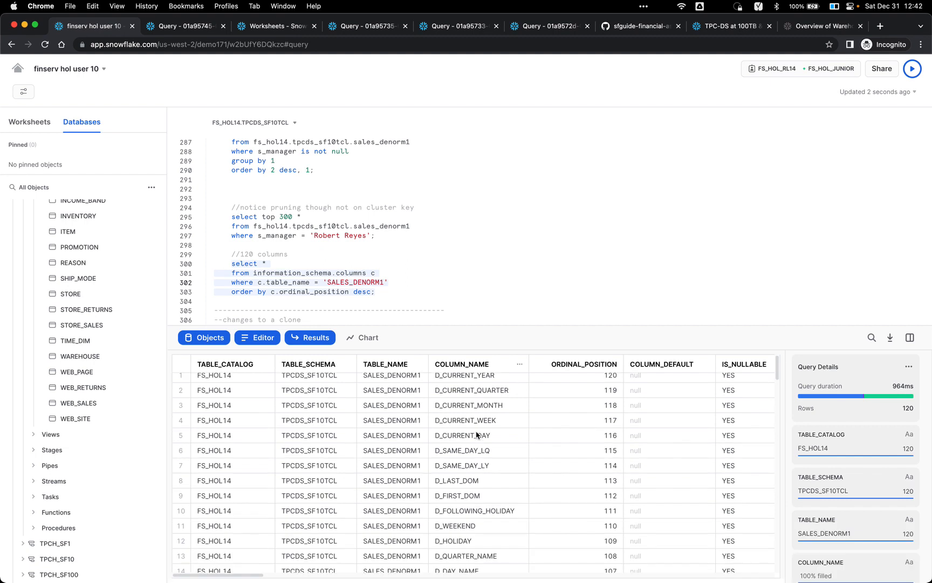
scroll(477, 432, "right", 1)
scroll(477, 433, "up", 1)
scroll(464, 382, "down", 15)
scroll(464, 382, "left", 1)
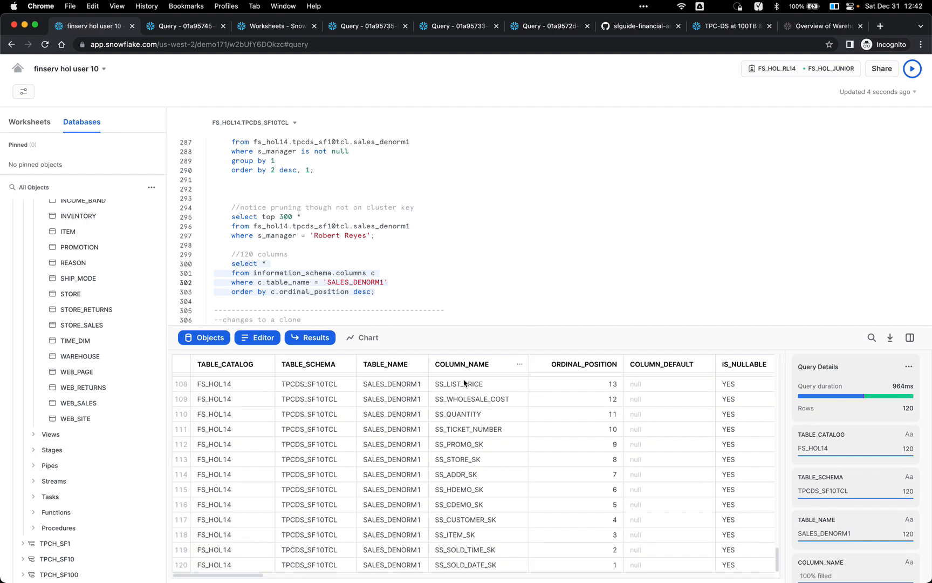
left_click(453, 555)
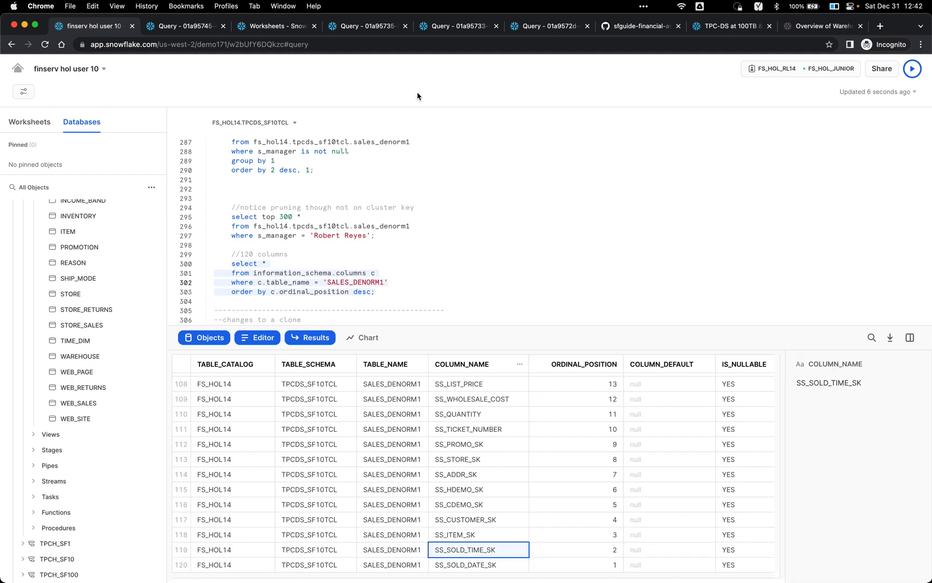
scroll(380, 162, "down", 3)
scroll(380, 162, "down", 3)
scroll(400, 173, "up", 3)
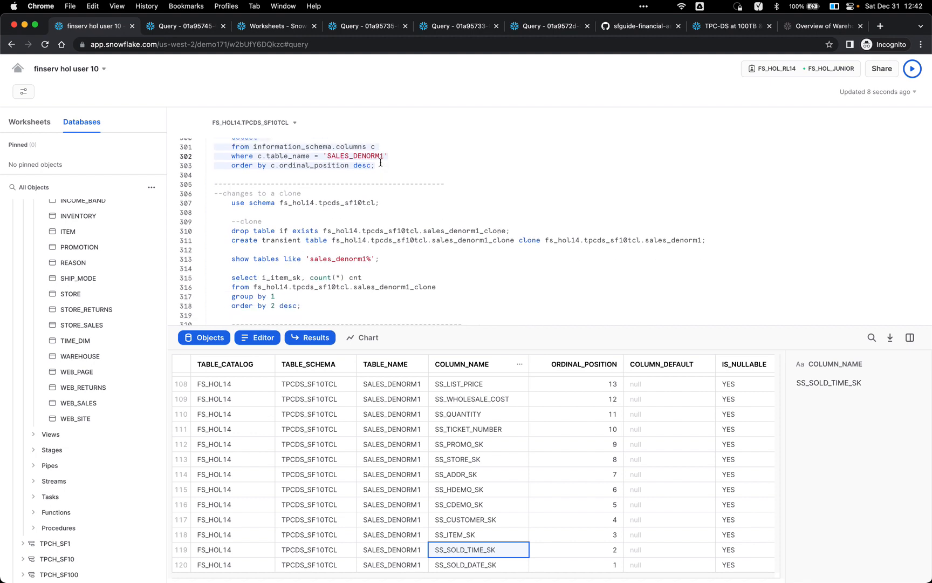
scroll(419, 185, "up", 10)
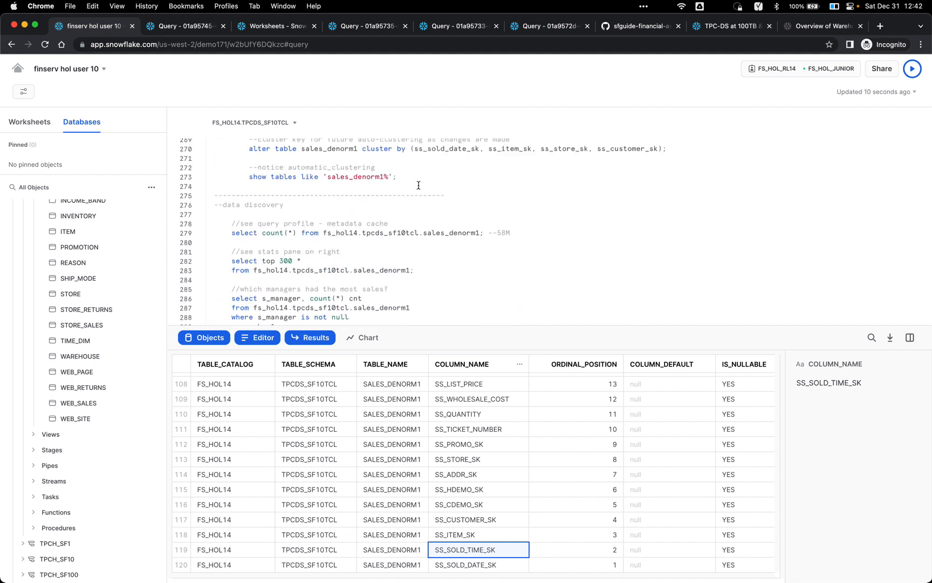
Step: Review the create transient table statement and its 1m21s timing note
scroll(418, 185, "up", 3)
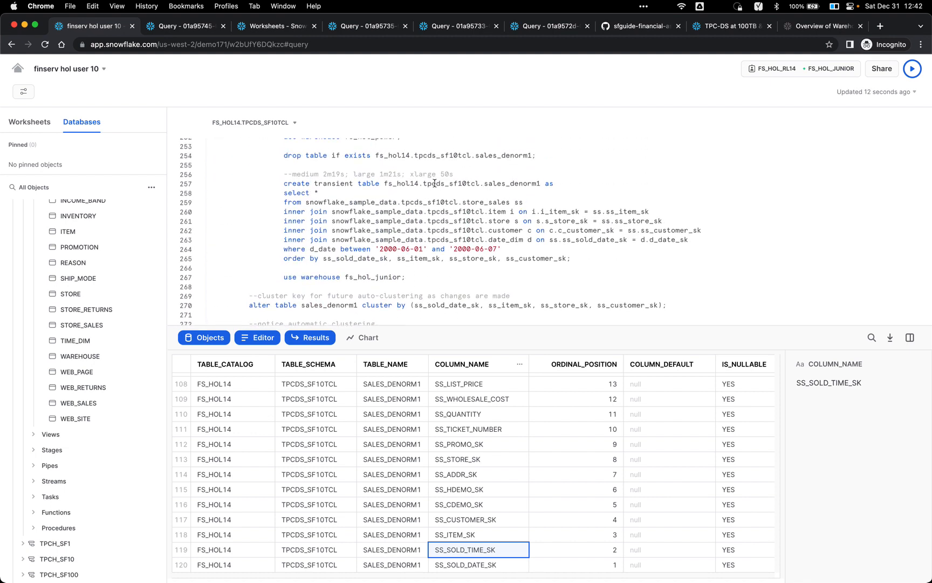
triple_click(435, 184)
double_click(389, 174)
scroll(414, 223, "down", 1)
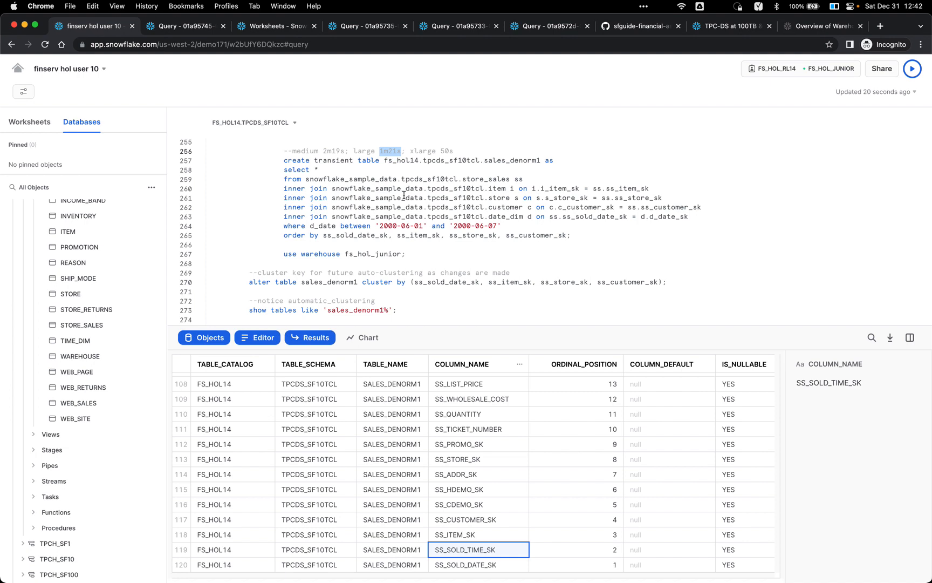
scroll(410, 221, "up", 2)
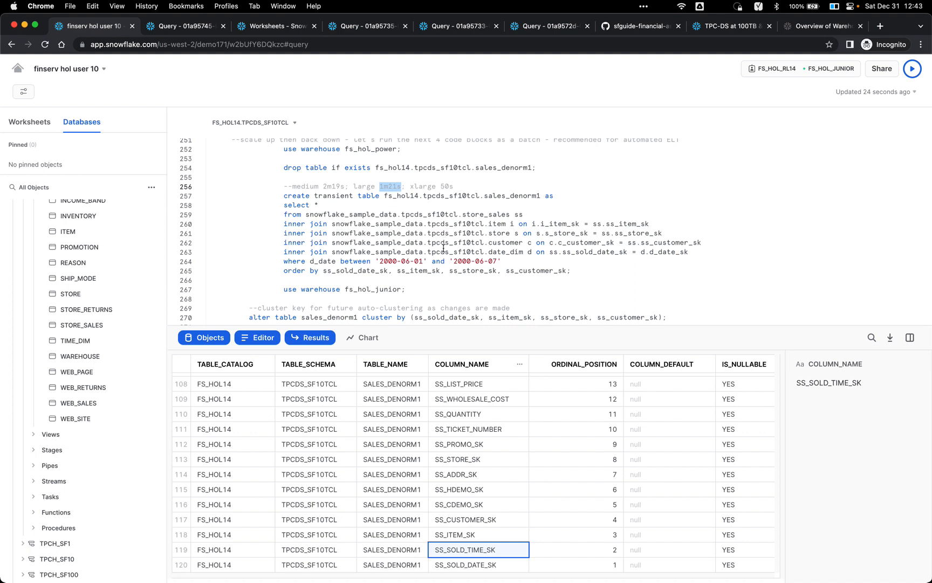
scroll(444, 248, "down", 15)
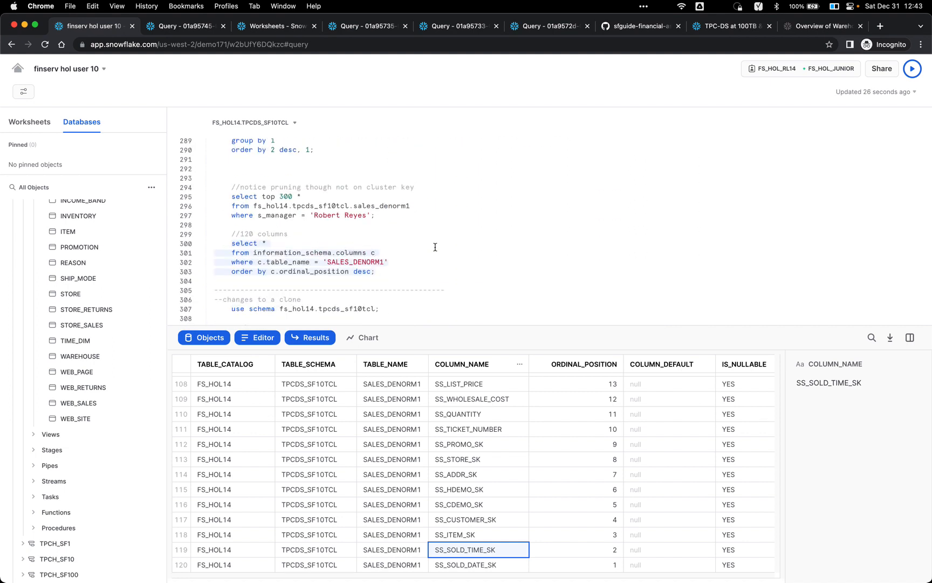
scroll(426, 246, "down", 3)
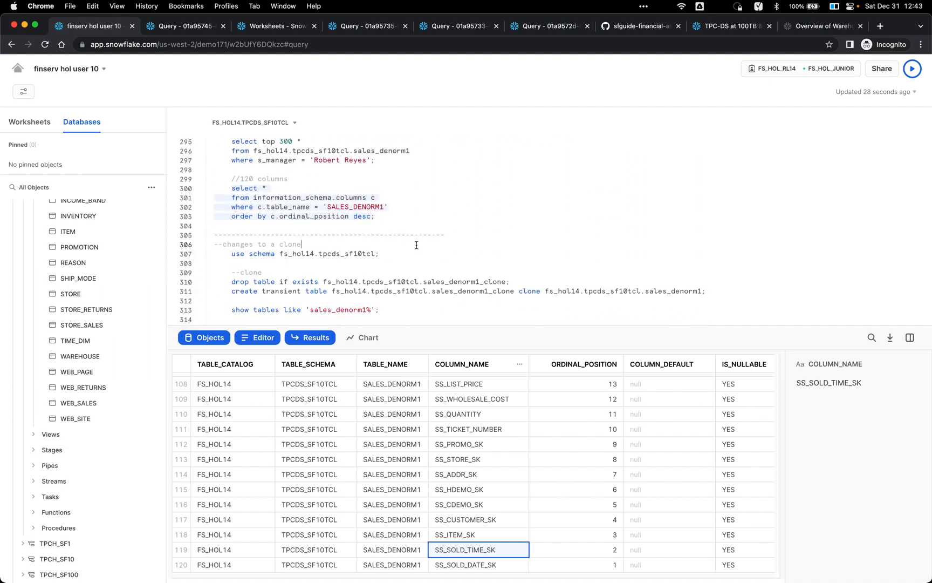
Step: Set the session schema to fs_hol14.tpcds_sf10tcl and select the clone's drop table statement
left_click(388, 255)
scroll(436, 241, "down", 2)
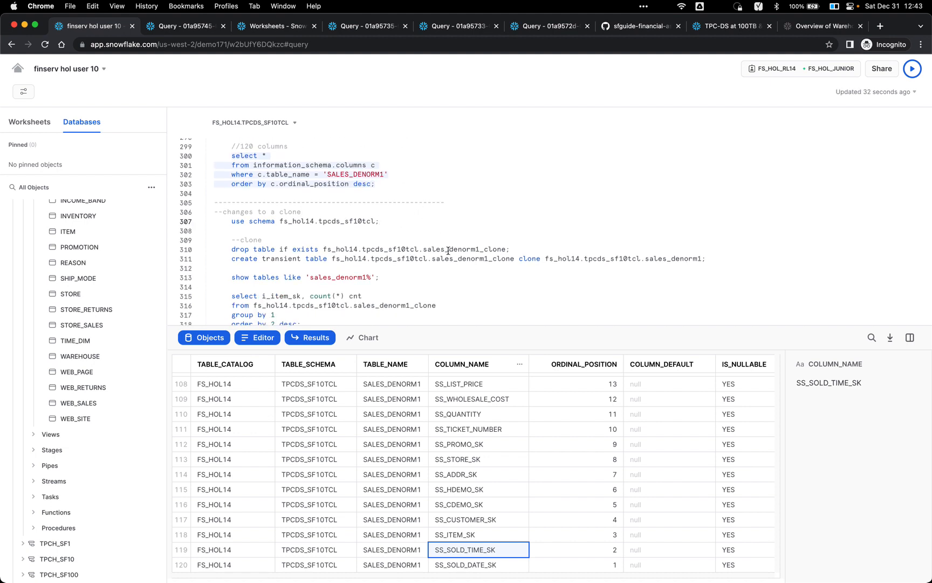
left_click_drag(468, 326, 456, 364)
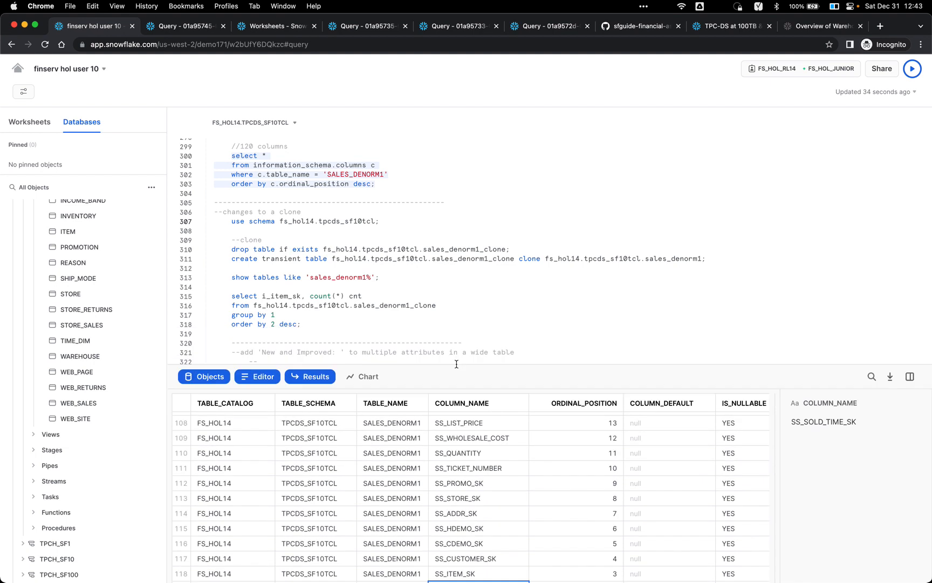
left_click(391, 219)
key("super+Return")
left_click(420, 249)
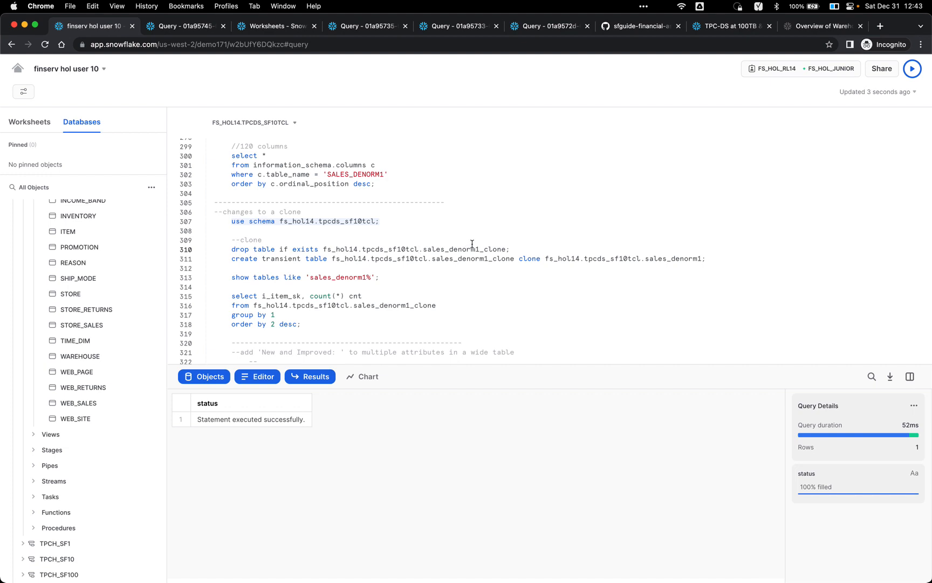
Step: Drop any existing sales_denorm1_clone and recreate it as a transient clone of SALES_DENORM1
key("super+Return")
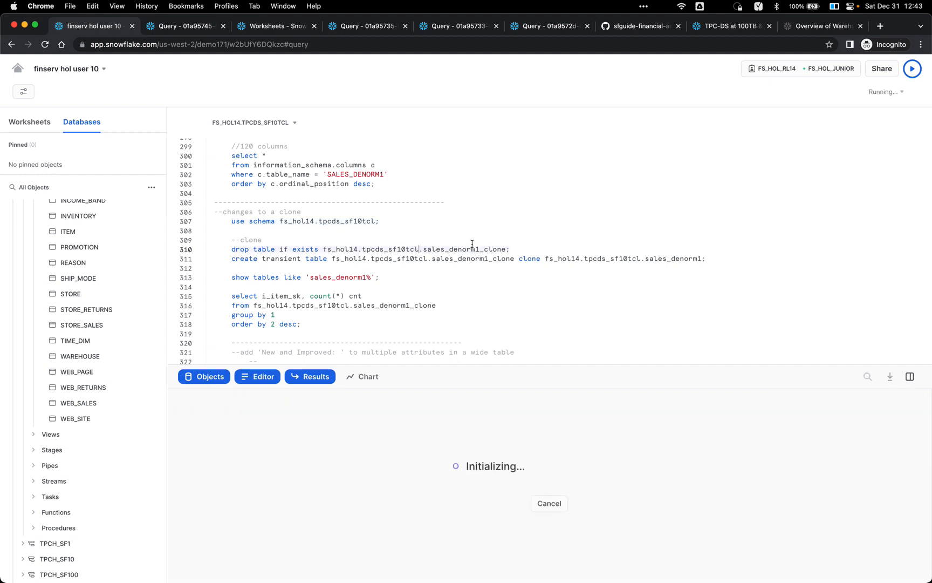
left_click(452, 258)
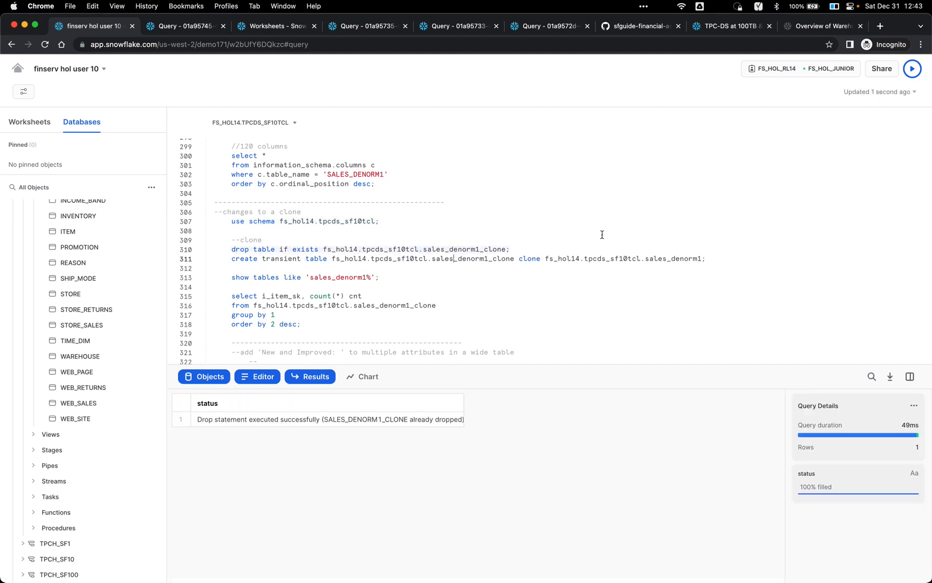
key("super+Return")
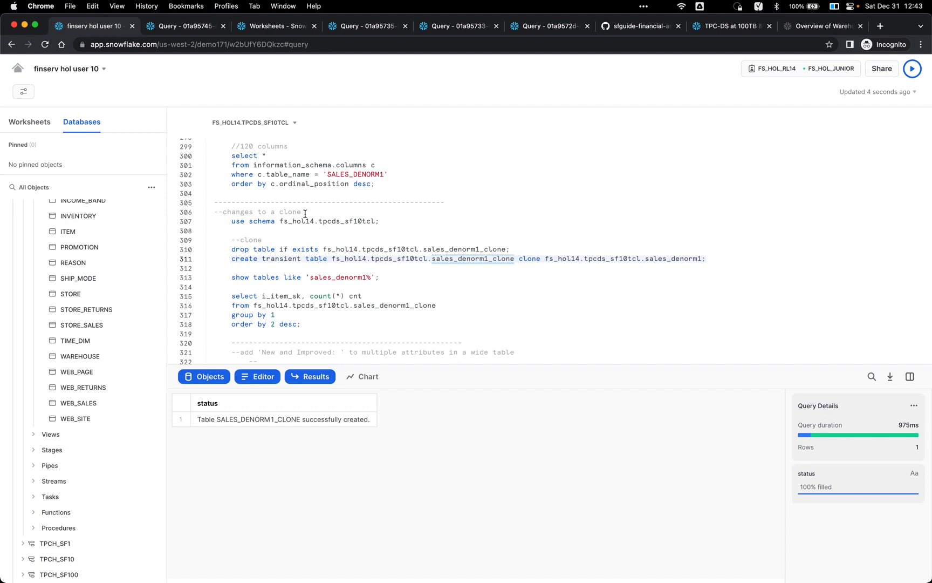
Step: Run show tables like 'sales_denorm1%' and refresh the object browser to confirm both tables
left_click(394, 276)
scroll(394, 265, "down", 1)
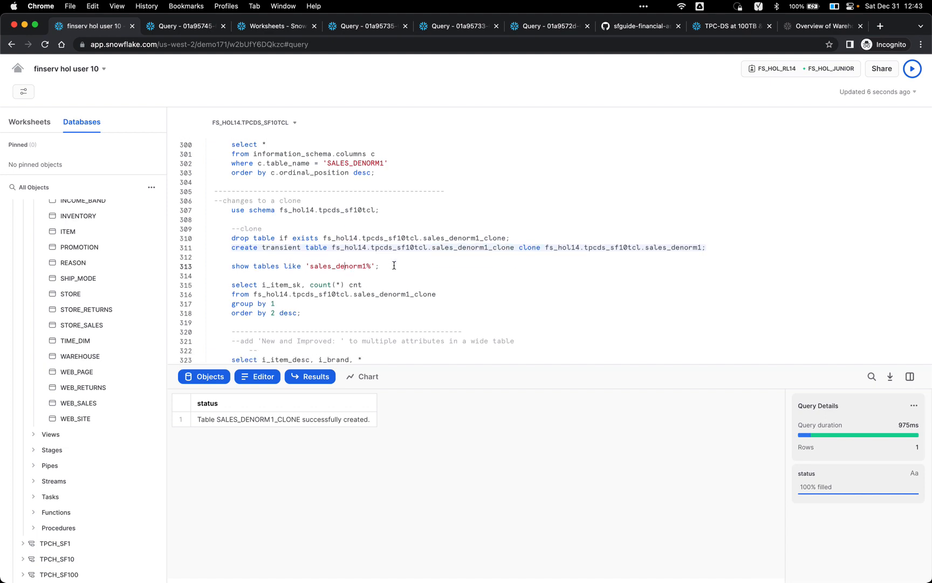
key("super+Return")
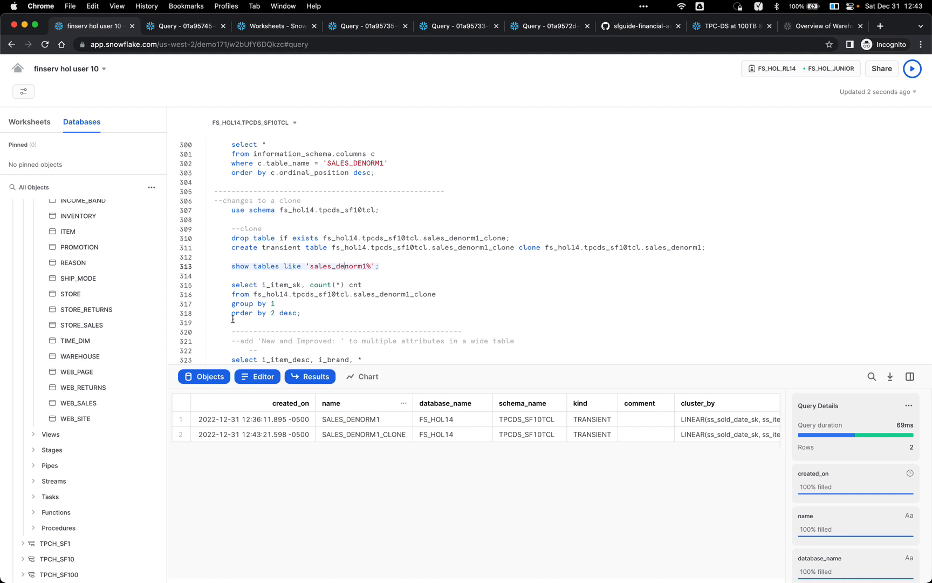
scroll(105, 280, "up", 5)
scroll(105, 281, "up", 6)
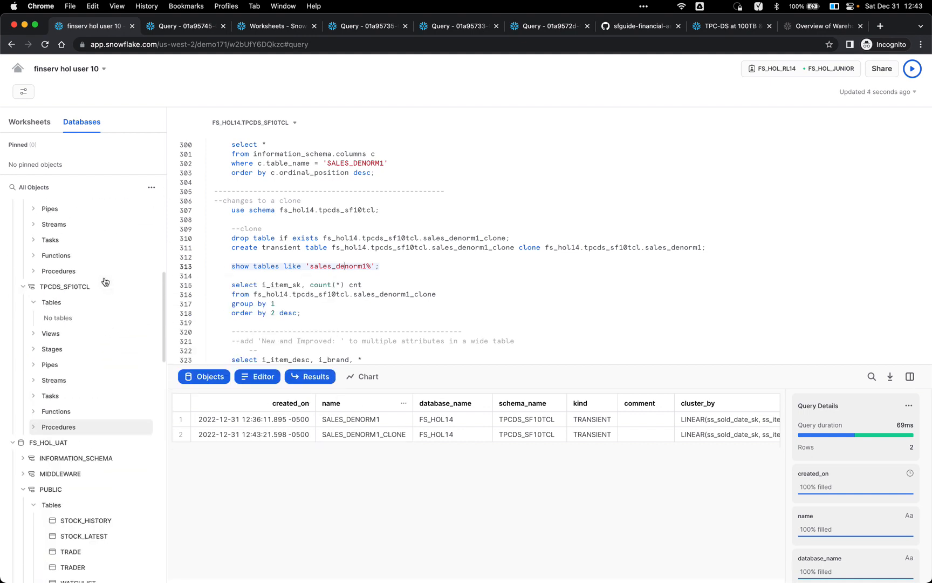
left_click(152, 187)
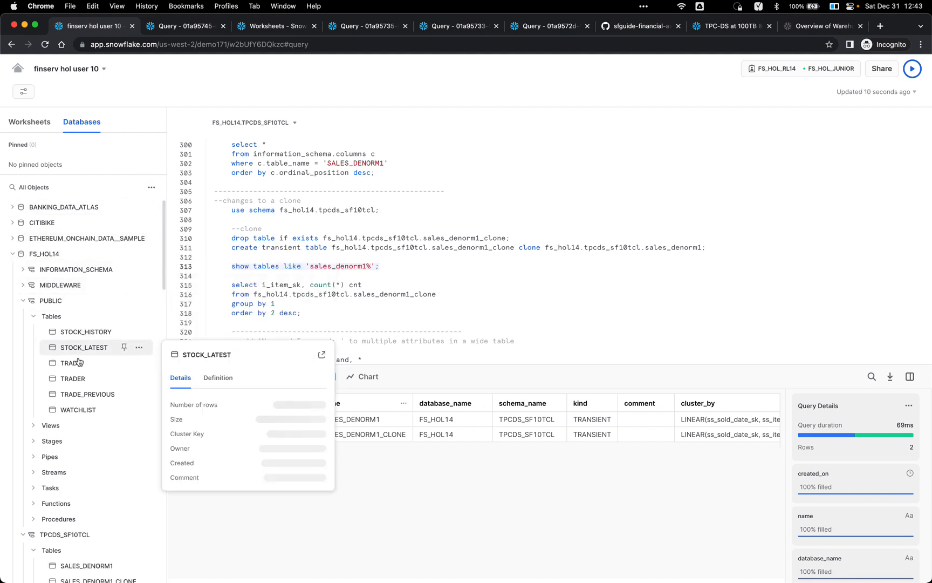
mouse_move(79, 369)
scroll(71, 384, "down", 3)
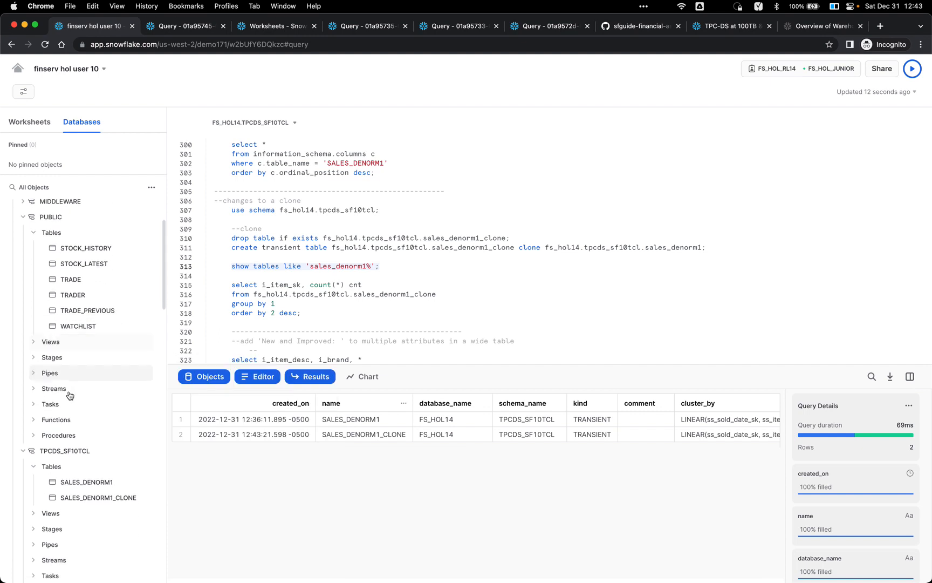
mouse_move(88, 486)
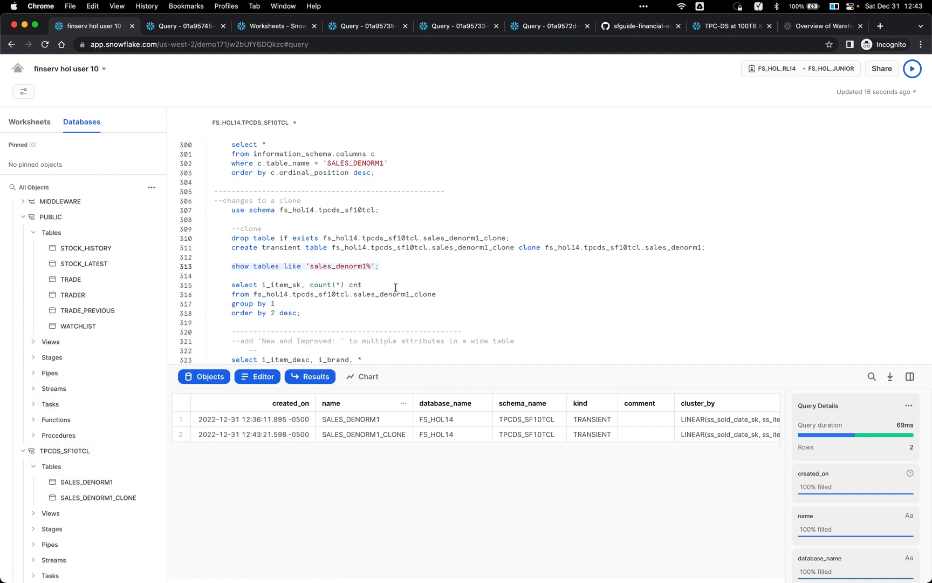
Step: Count the clone's rows per item, with 261823 as the top item key
key("super+Return")
scroll(520, 289, "down", 2)
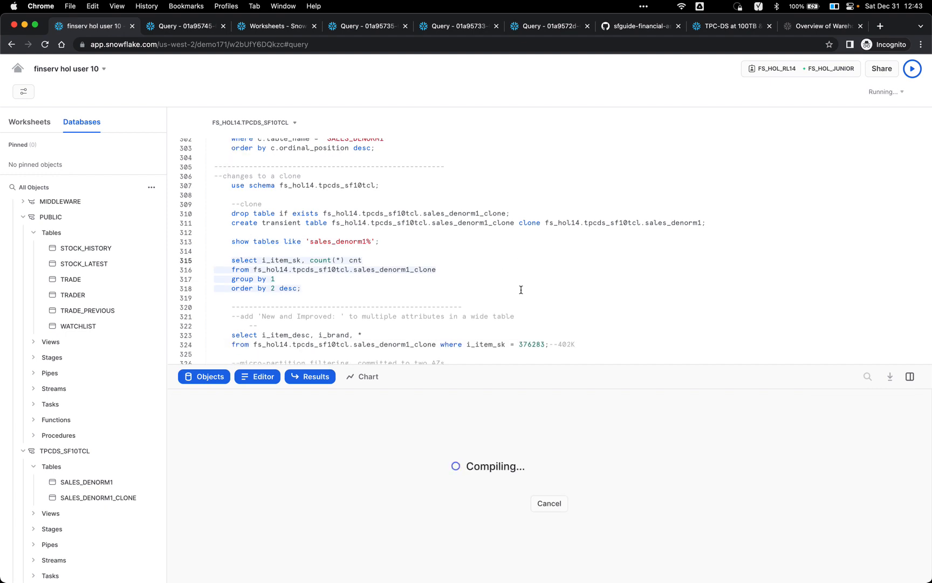
scroll(521, 291, "down", 2)
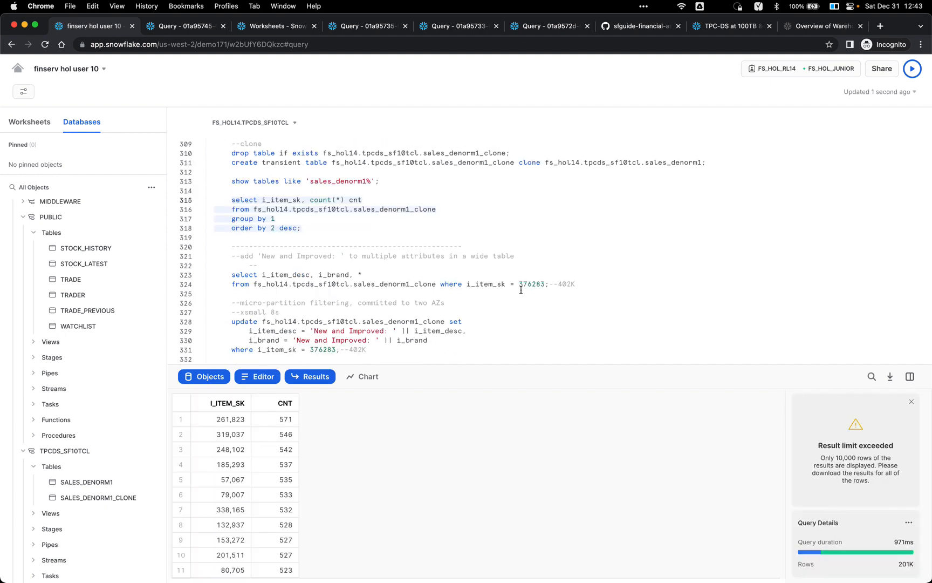
left_click(231, 426)
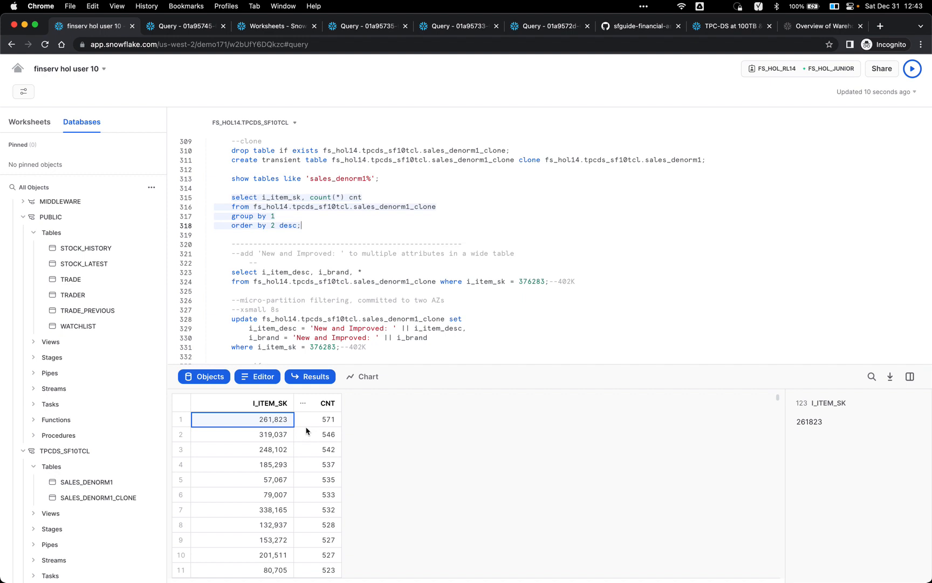
Step: Show the 309 clone rows for item 376283 with their description and brand
left_click(347, 260)
left_click(380, 269)
key("super+Return")
scroll(469, 262, "down", 3)
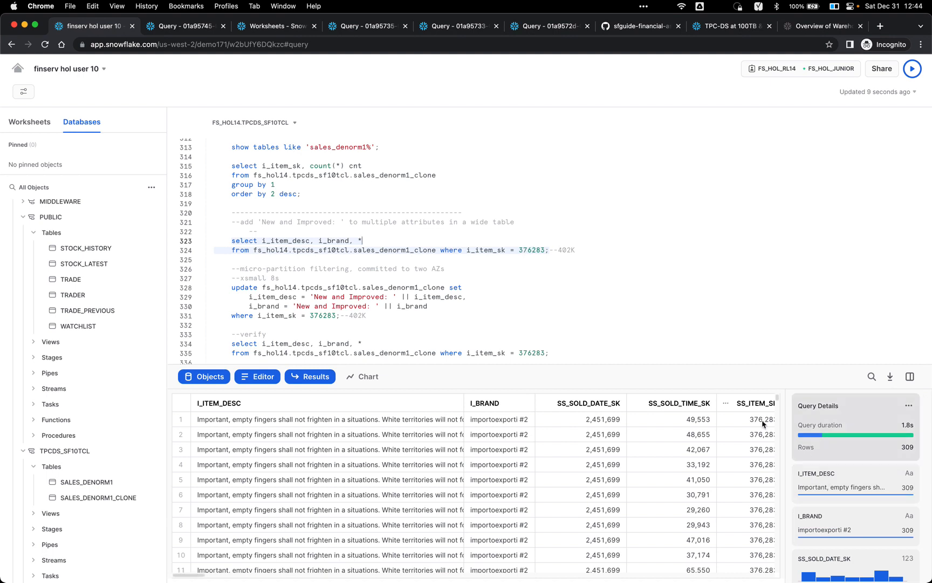
scroll(593, 458, "right", 10)
scroll(592, 458, "left", 10)
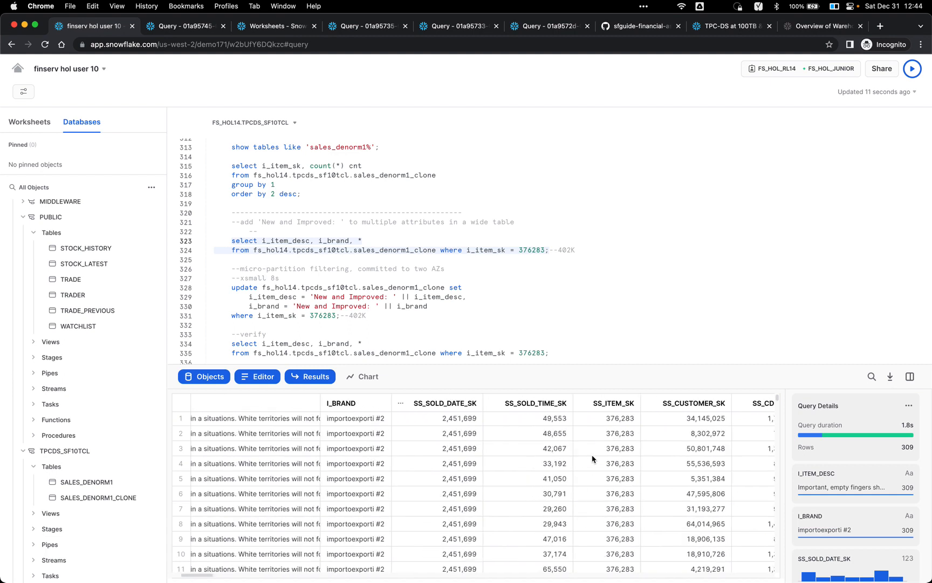
scroll(475, 280, "up", 1)
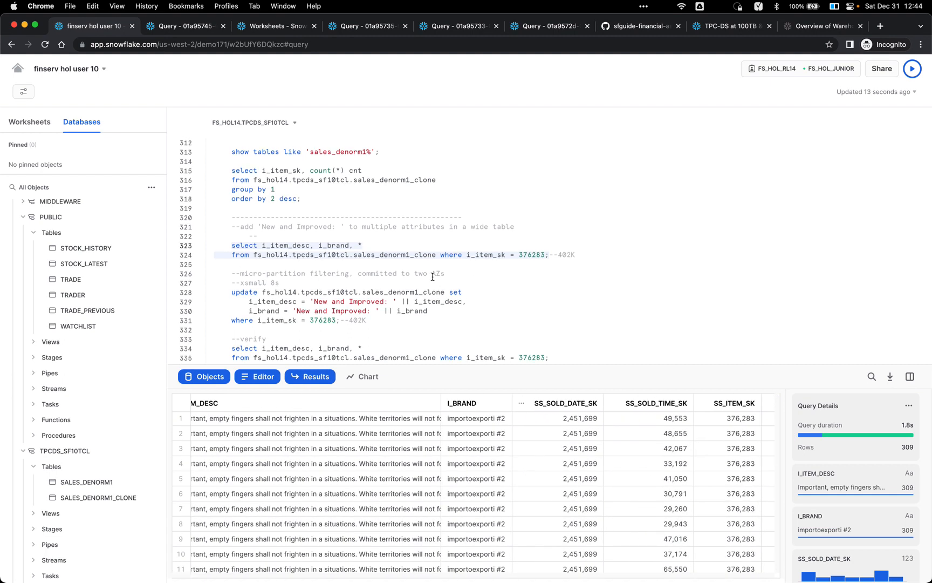
scroll(433, 277, "down", 1)
left_click(467, 281)
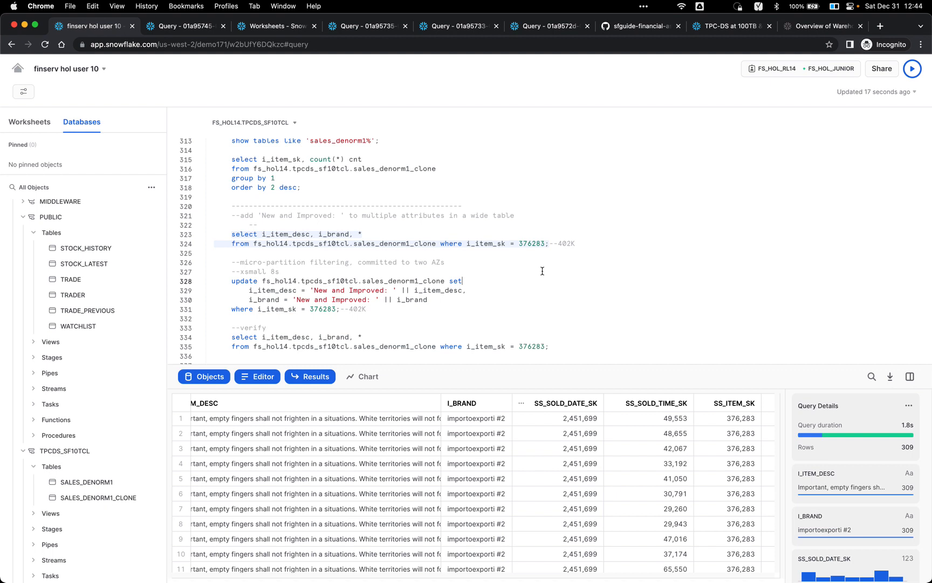
Step: Run the New and Improved update for item 376283 and change the timing note to 'small 6s'
key("super+Return")
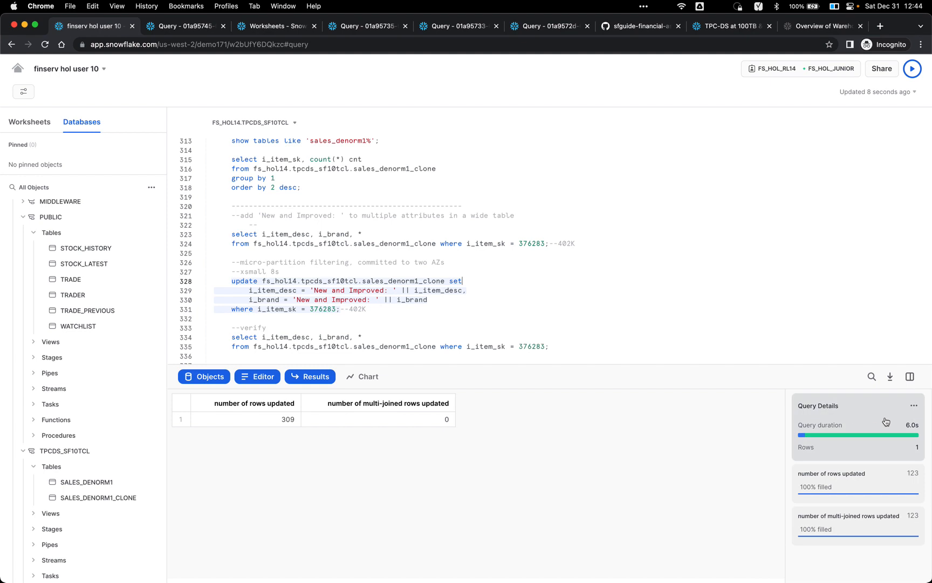
left_click(245, 271)
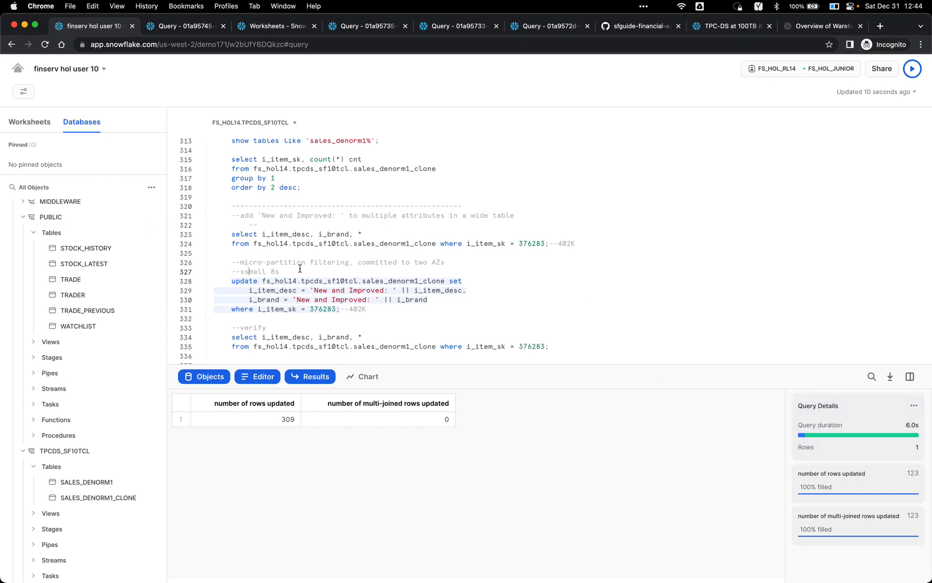
key("BackSpace")
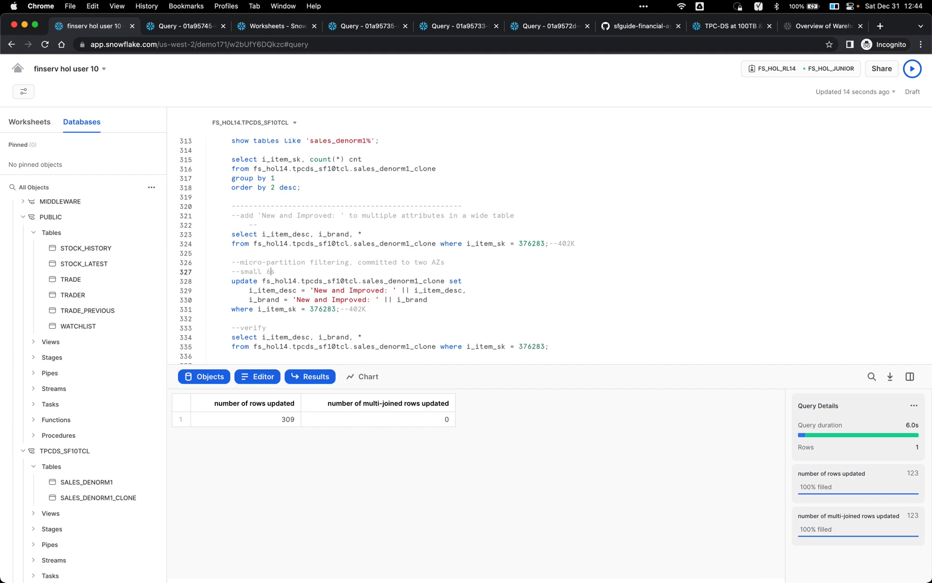
Step: Verify item 376283's 309 rows now show 'New and Improved:' descriptions and brands
scroll(309, 302, "down", 2)
left_click(331, 299)
key("super+Return")
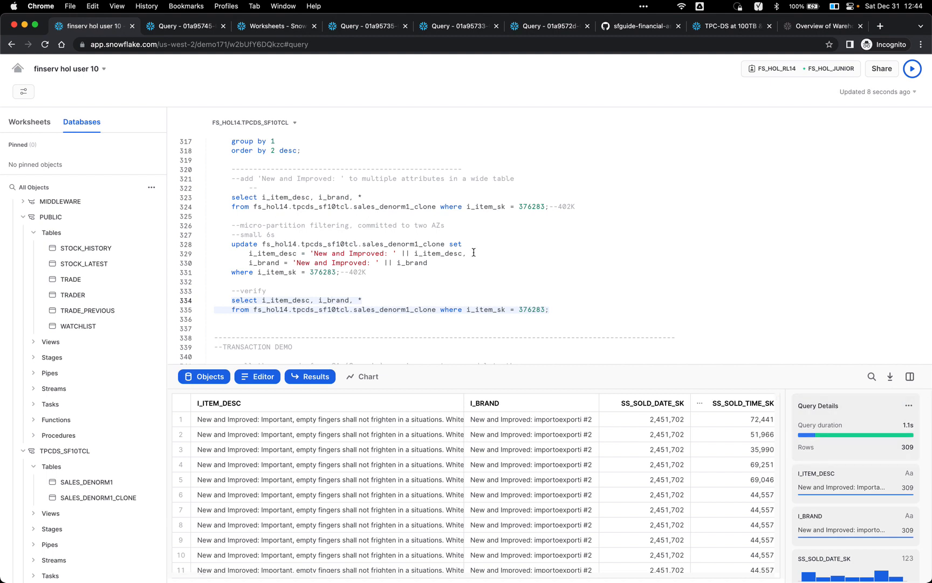
scroll(474, 253, "down", 2)
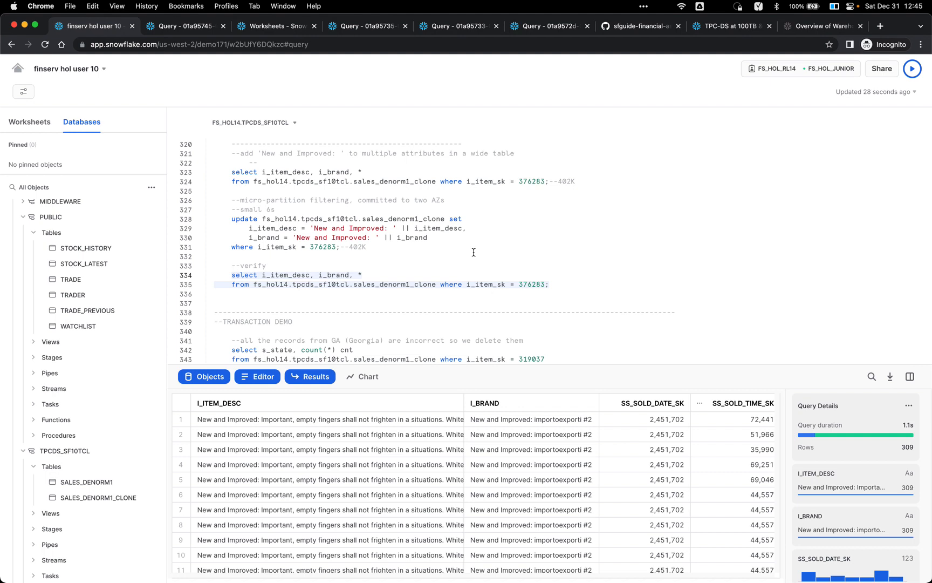
Step: Count item 319037's rows per state, showing 105 GA rows
scroll(469, 258, "down", 3)
scroll(462, 264, "down", 1)
left_click(462, 264)
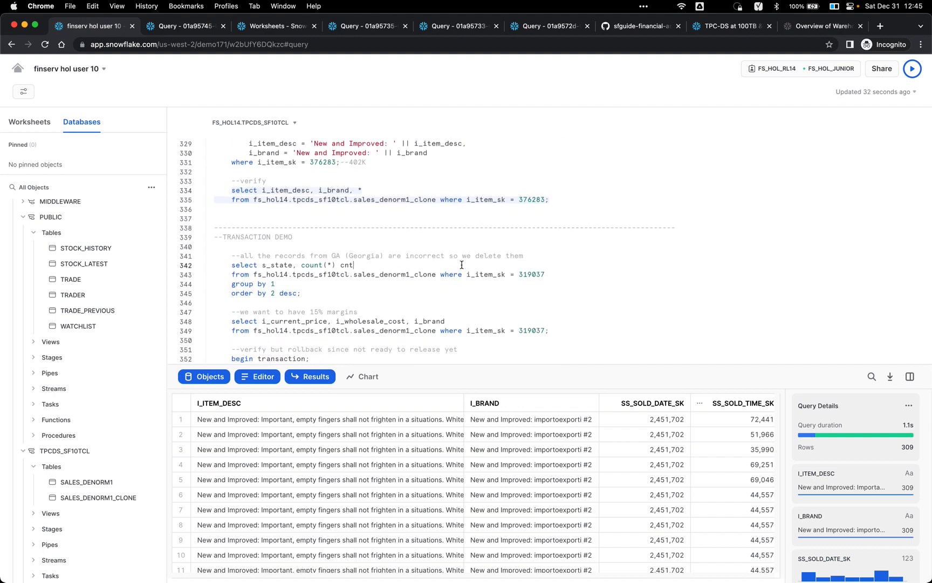
scroll(523, 218, "down", 2)
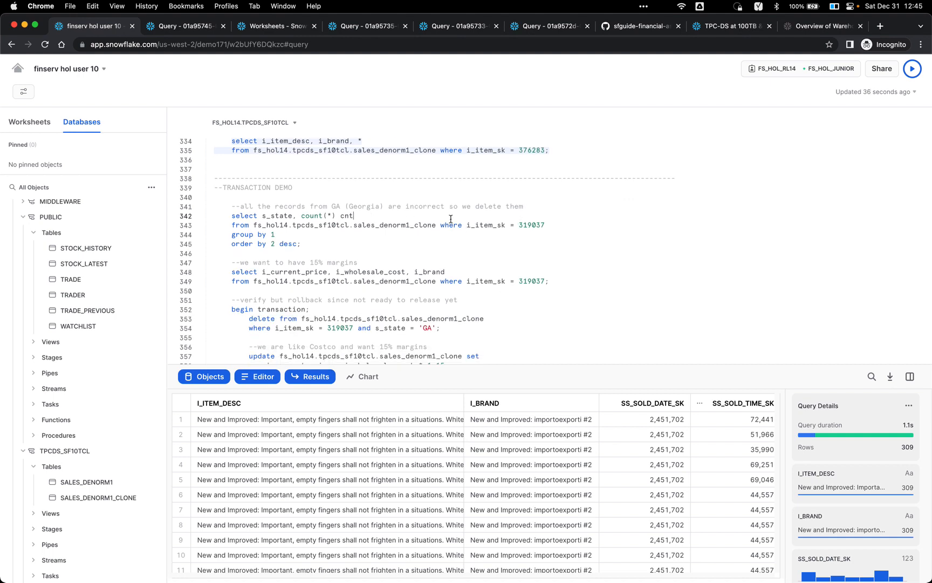
key("super+Return")
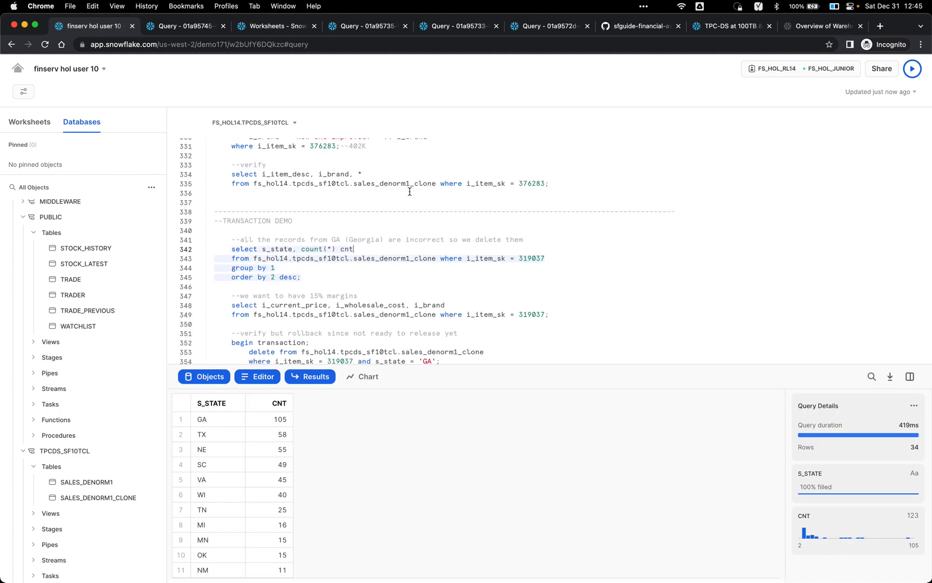
Step: Show item 319037's current price 1.12 against its 4.63 wholesale cost
scroll(406, 206, "down", 1)
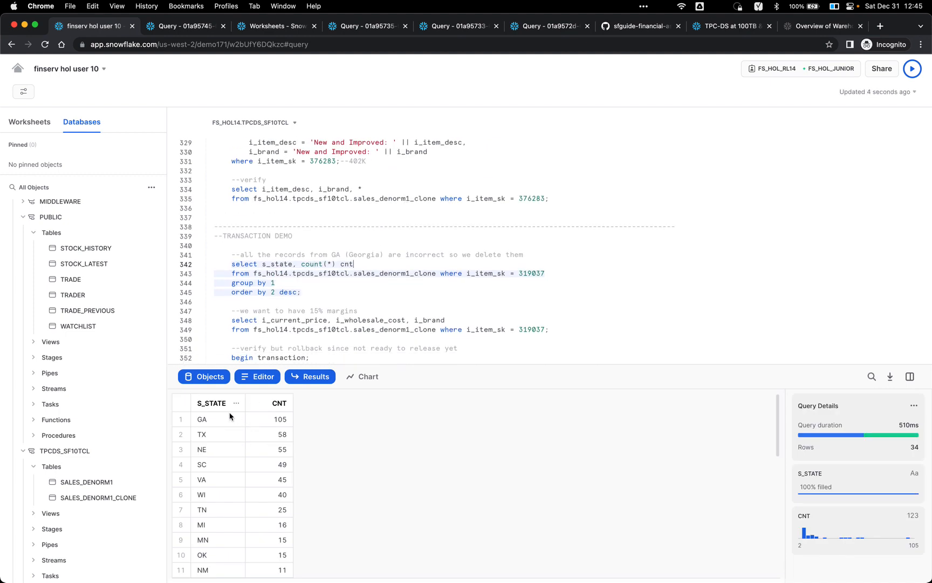
scroll(324, 284, "down", 2)
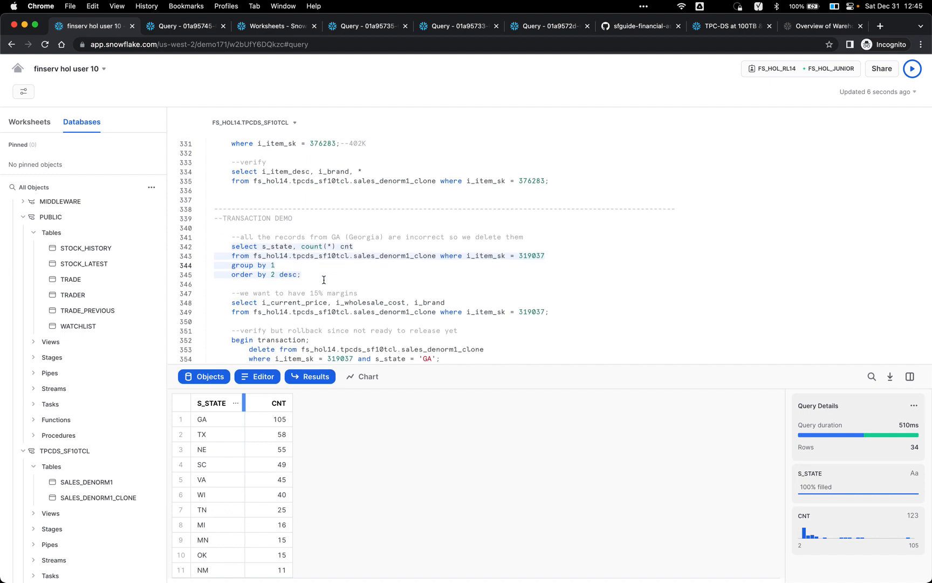
left_click(318, 302)
key("super+Return")
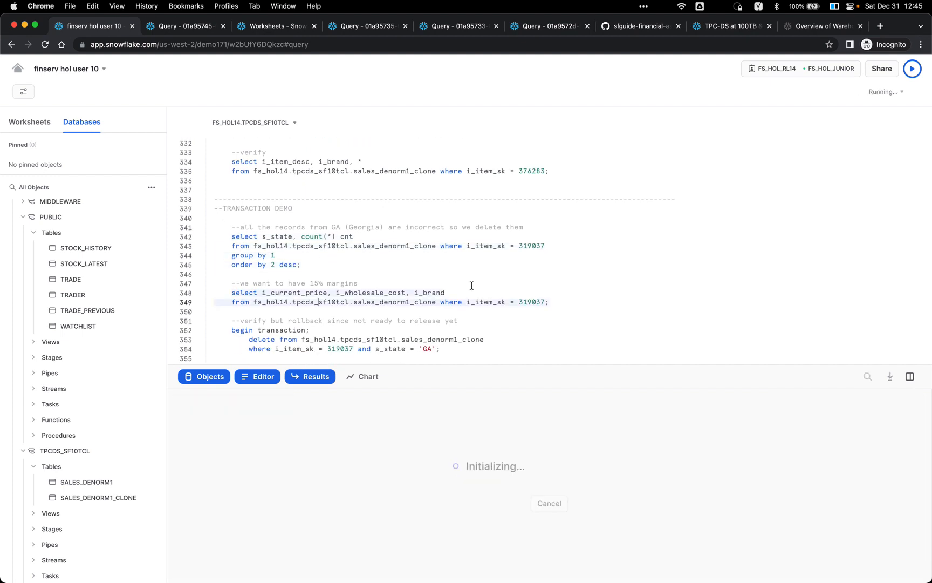
scroll(572, 291, "down", 3)
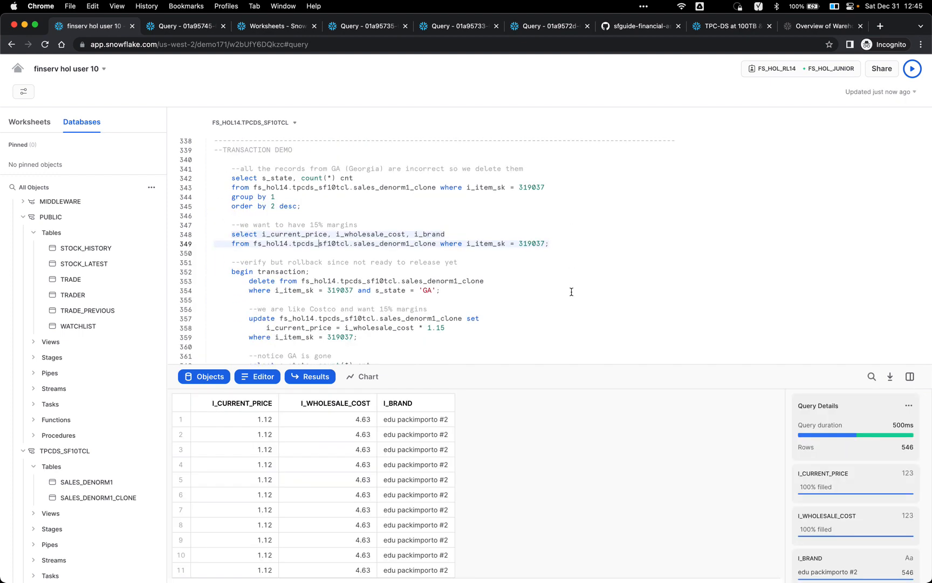
left_click(267, 424)
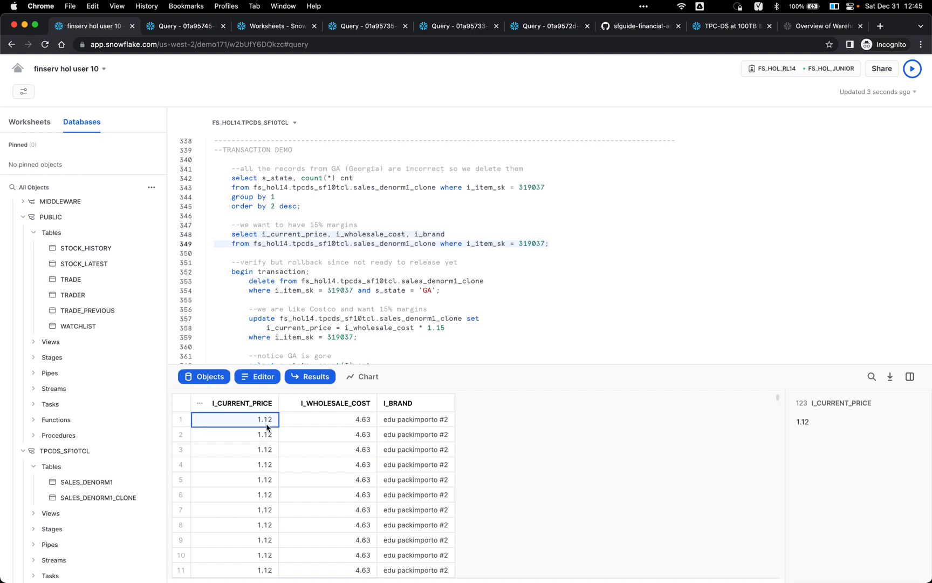
left_click(334, 422)
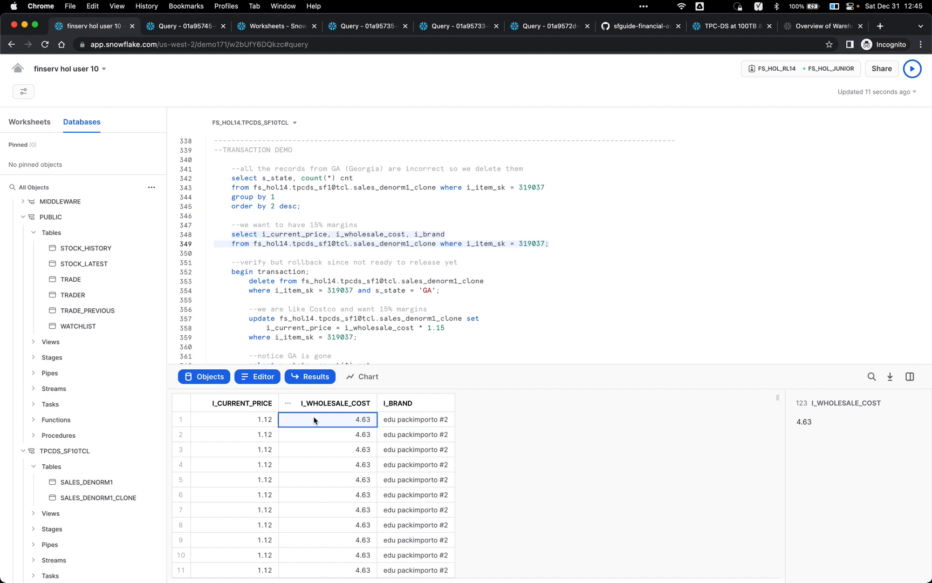
Step: Position on the begin transaction statement and enlarge the editor to show the transaction block
left_click(442, 253)
scroll(442, 253, "down", 2)
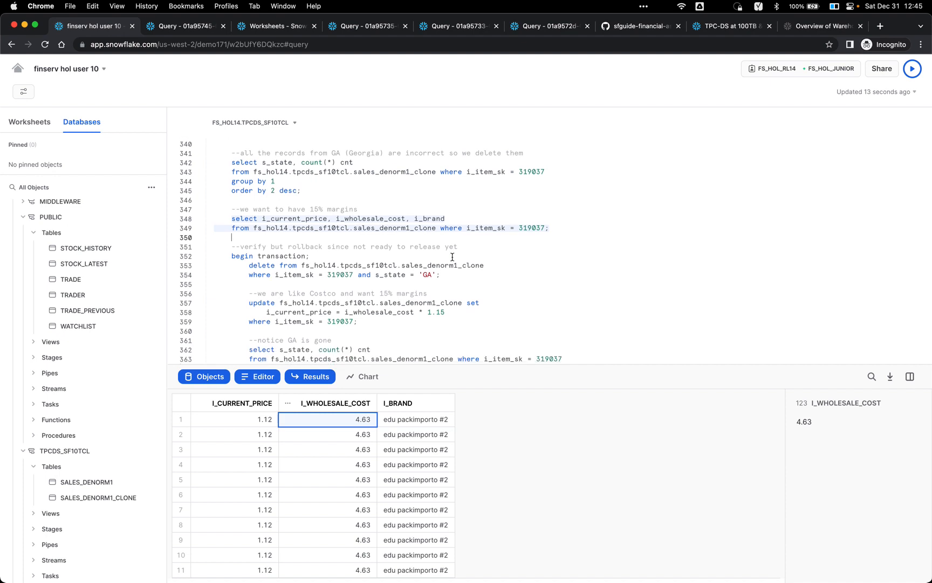
left_click(422, 250)
scroll(472, 240, "down", 5)
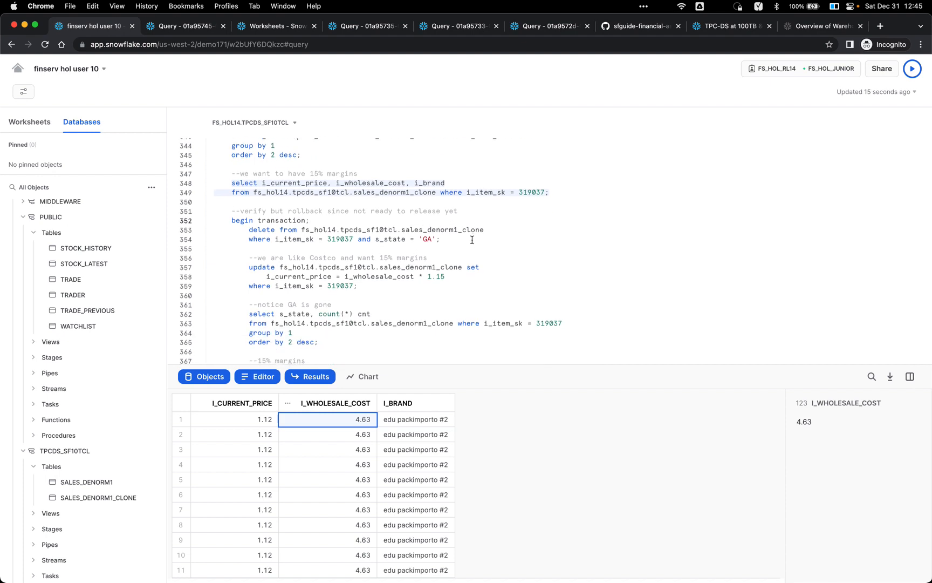
left_click_drag(476, 368, 463, 413)
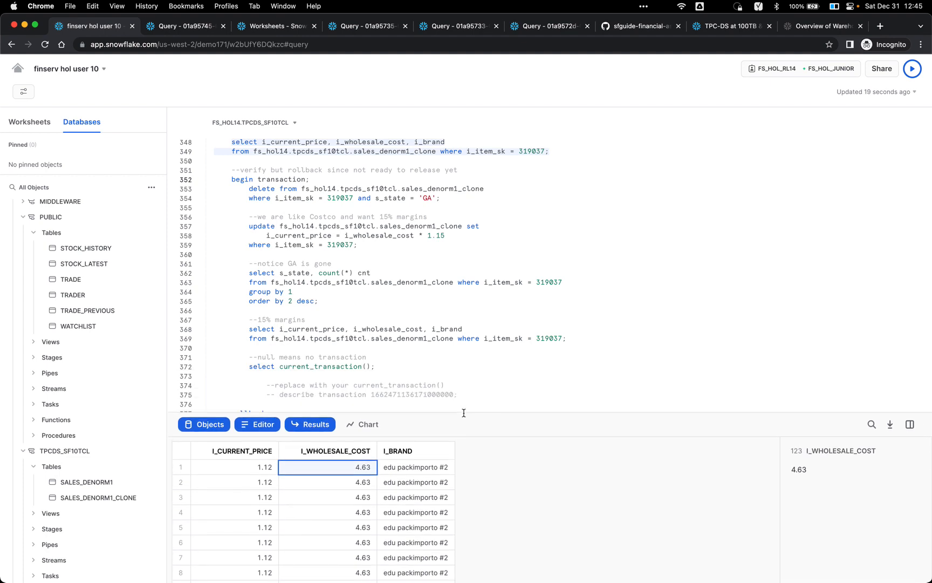
scroll(465, 399, "down", 3)
scroll(469, 371, "up", 2)
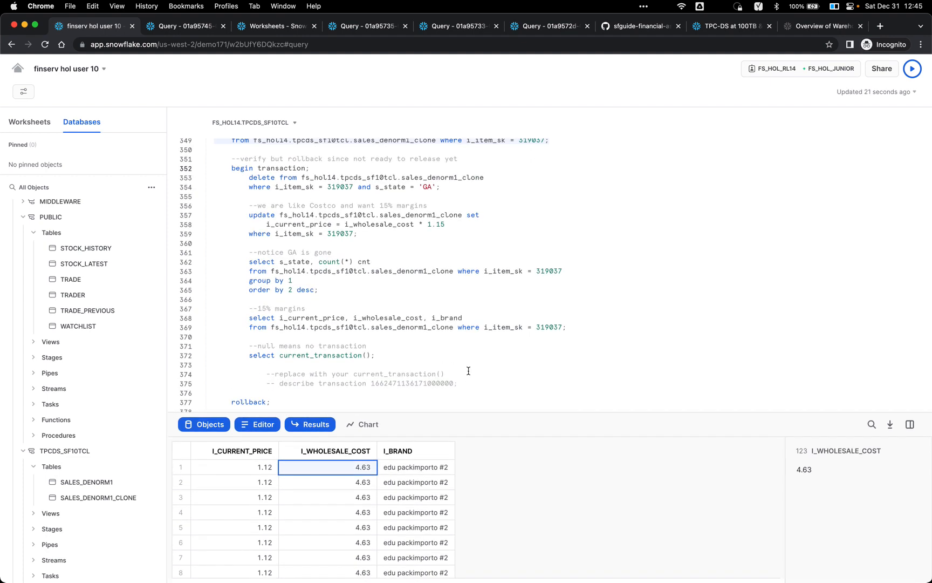
Step: Begin a transaction, delete item 319037's GA rows, and set prices 15% above wholesale cost
key("super+Return")
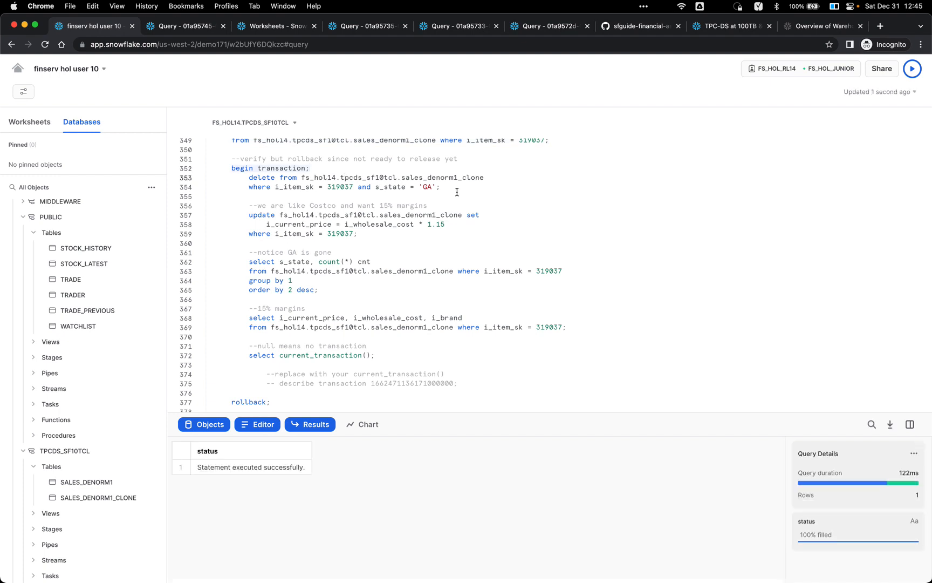
key("super+Return")
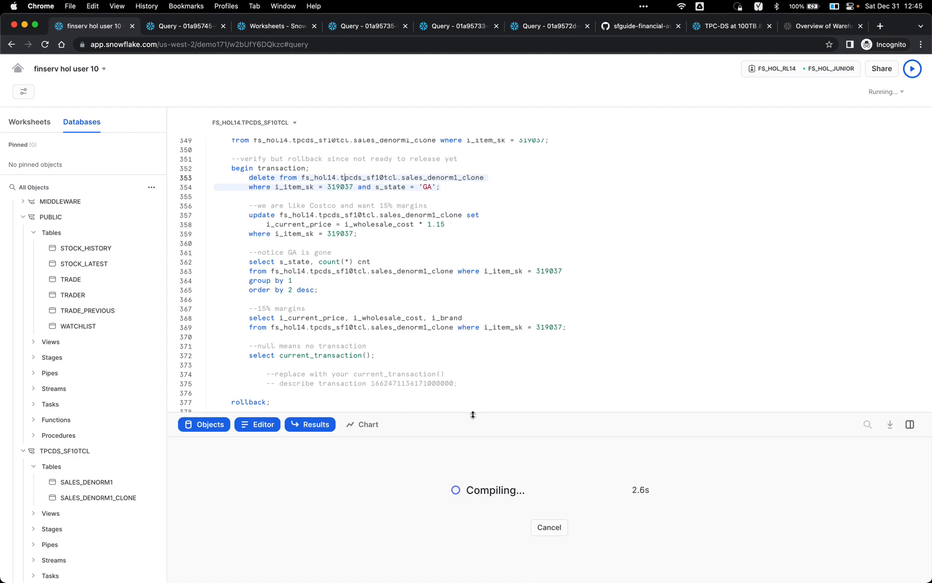
left_click_drag(473, 414, 488, 373)
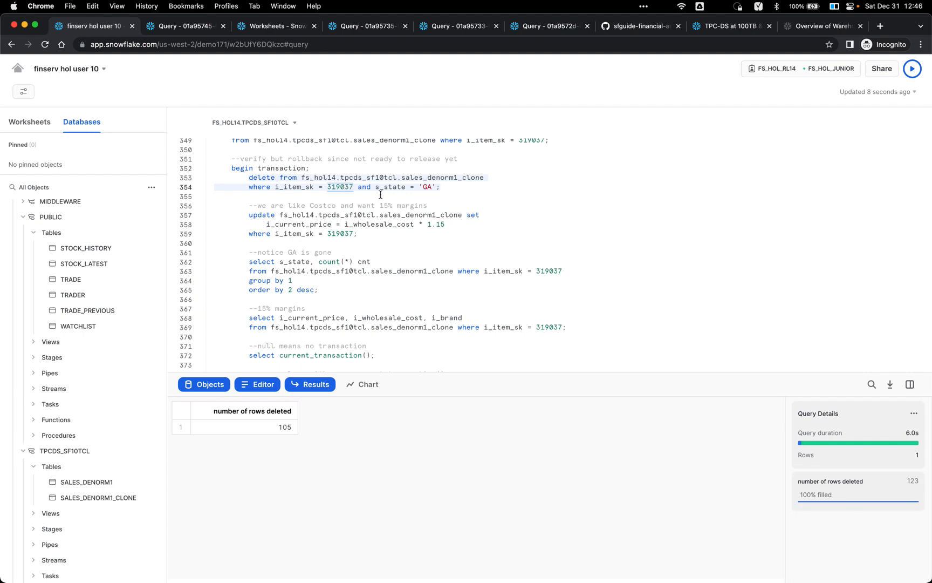
left_click(361, 232)
key("super+Return")
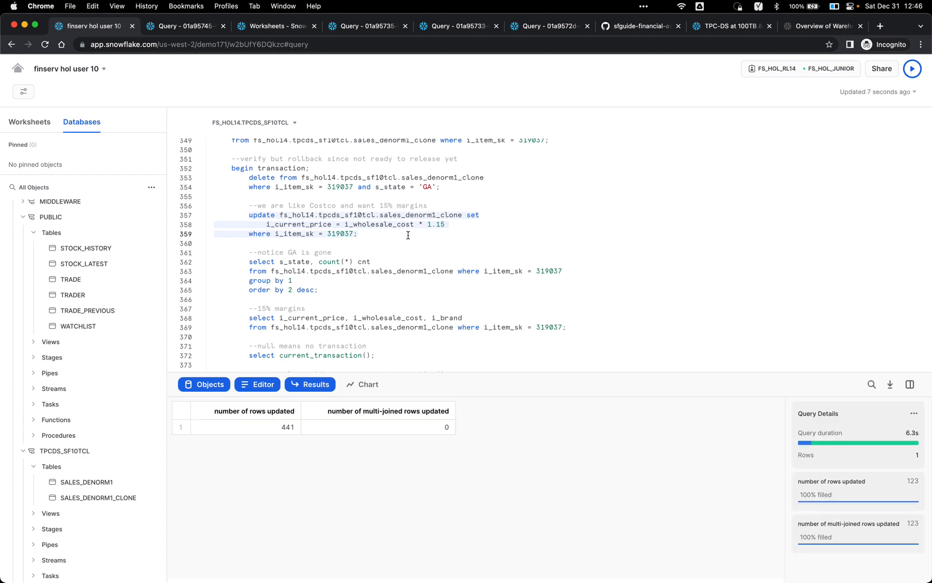
Step: Recount item 319037's rows per state to confirm the GA rows are gone
left_click(388, 270)
key("Up")
key("super+Return")
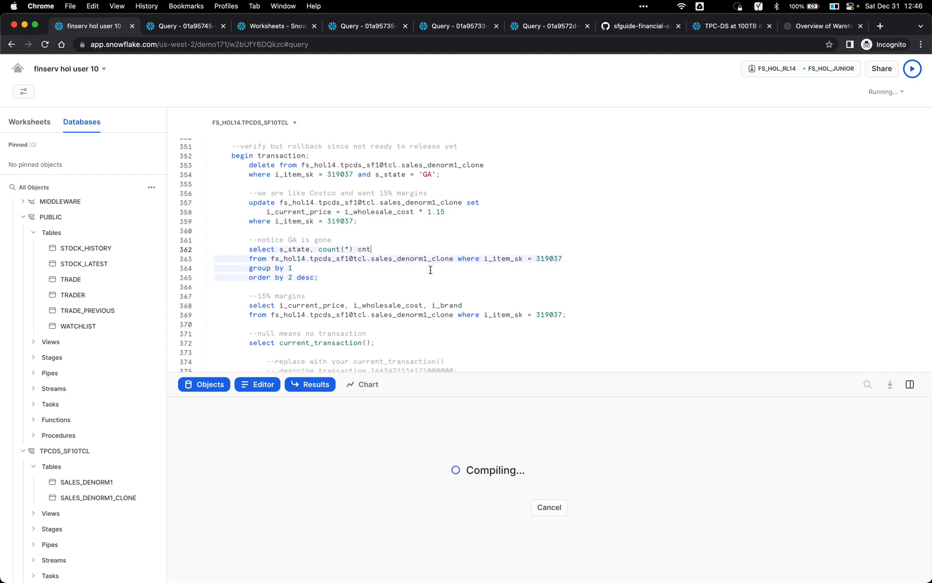
scroll(431, 270, "down", 2)
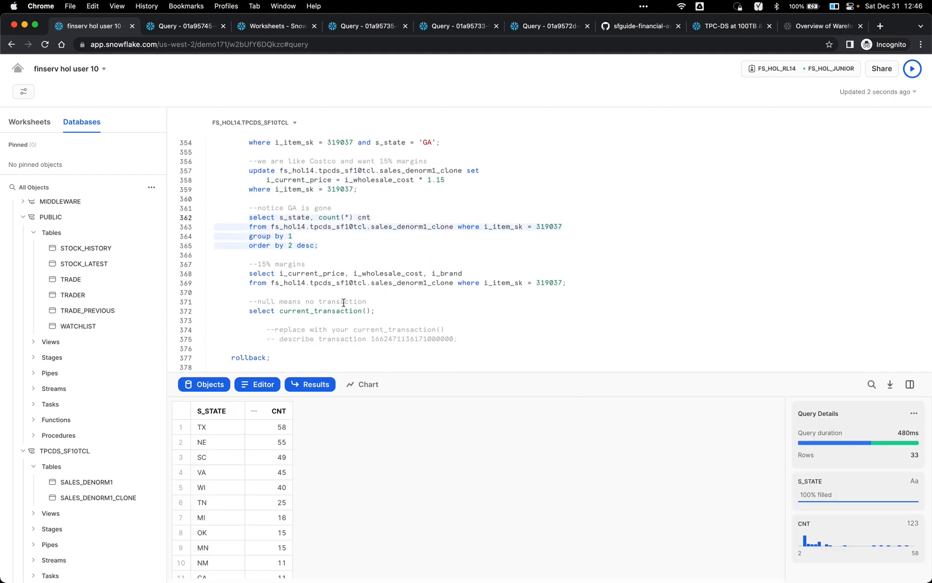
Step: Confirm item 319037 now sells at 5.32 against its 4.63 wholesale cost
left_click(385, 266)
left_click(381, 281)
key("super+Return")
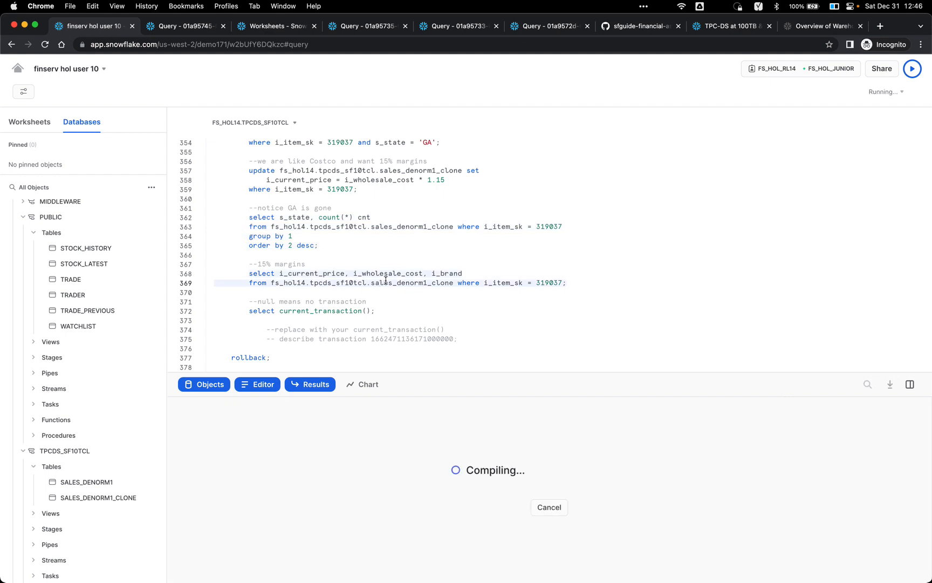
scroll(384, 282, "down", 1)
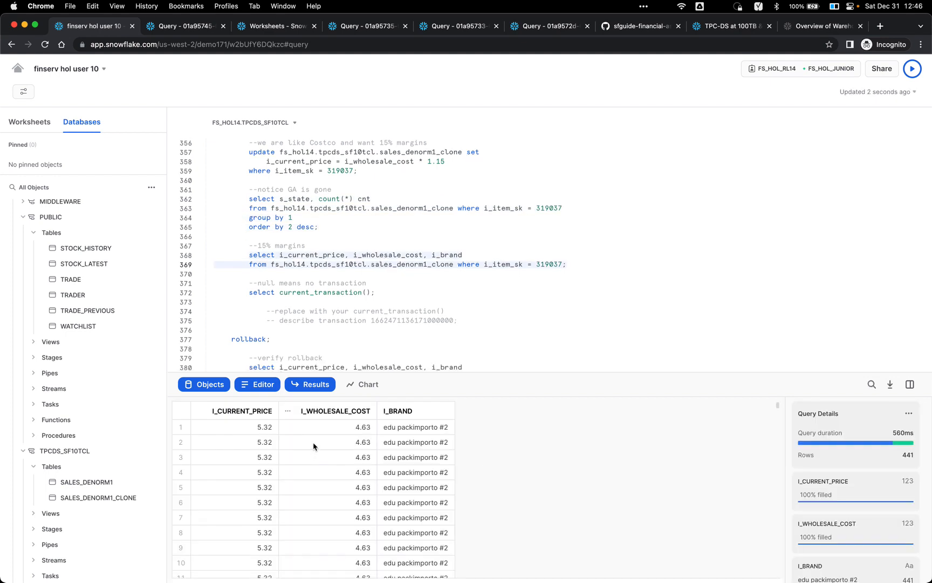
left_click(330, 428)
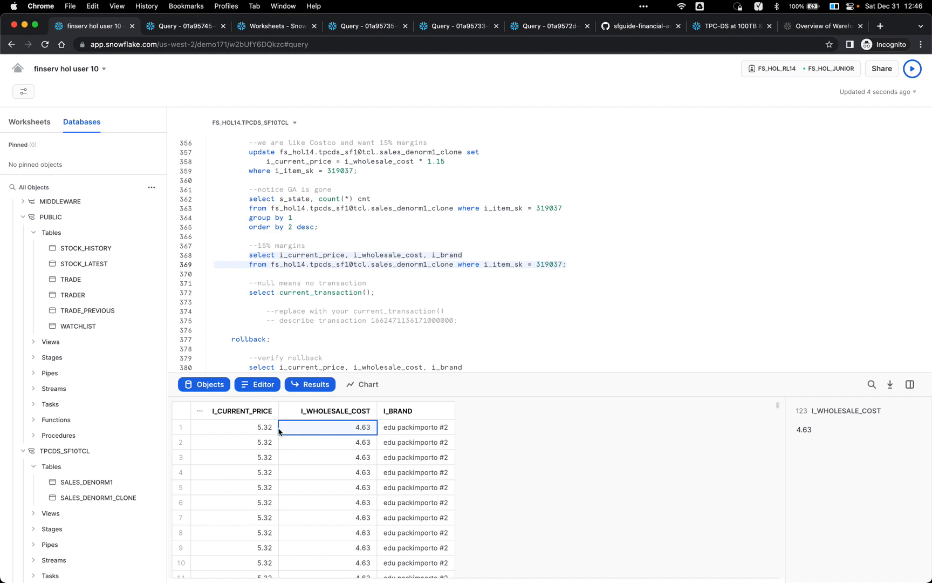
scroll(434, 203, "down", 1)
Step: Show the open transaction's ID with select current_transaction()
left_click(390, 272)
scroll(390, 272, "down", 1)
left_click(385, 276)
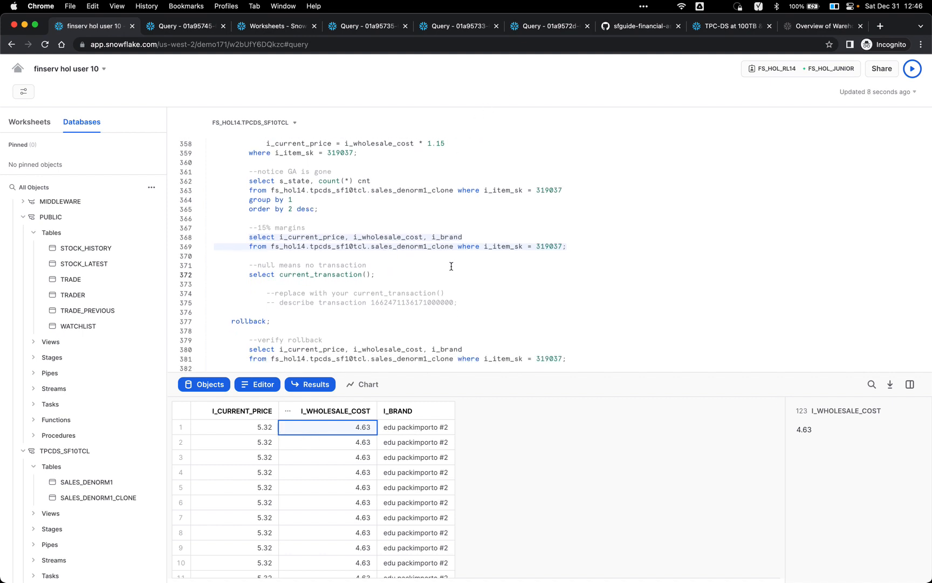
key("super+Return")
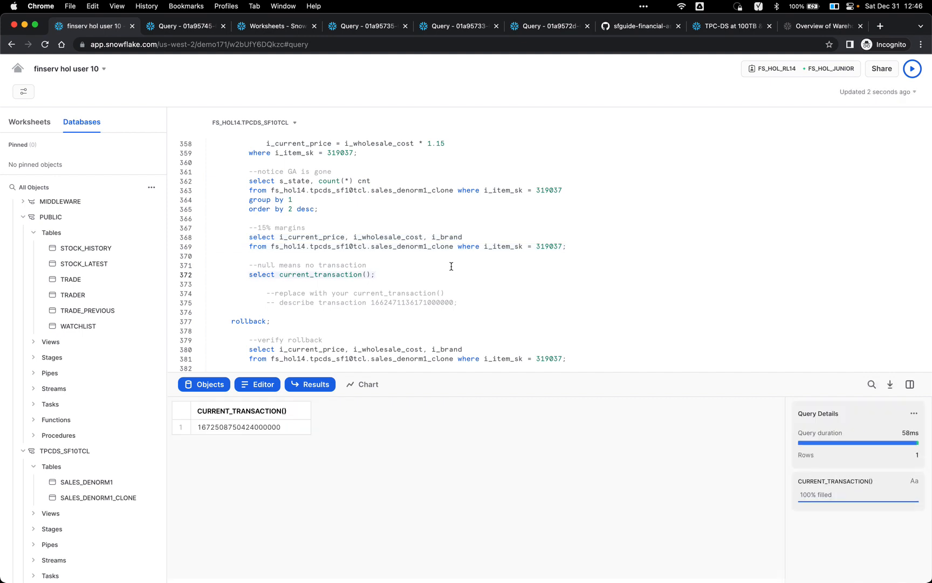
Step: Run the rollback; statement at line 377 to discard the GA delete and margin update
scroll(452, 266, "up", 3)
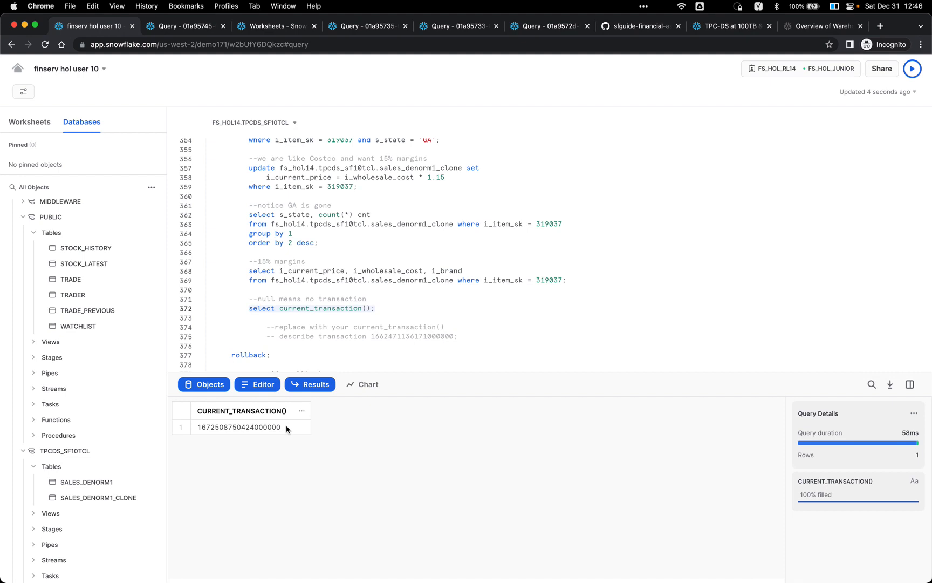
scroll(361, 235, "up", 3)
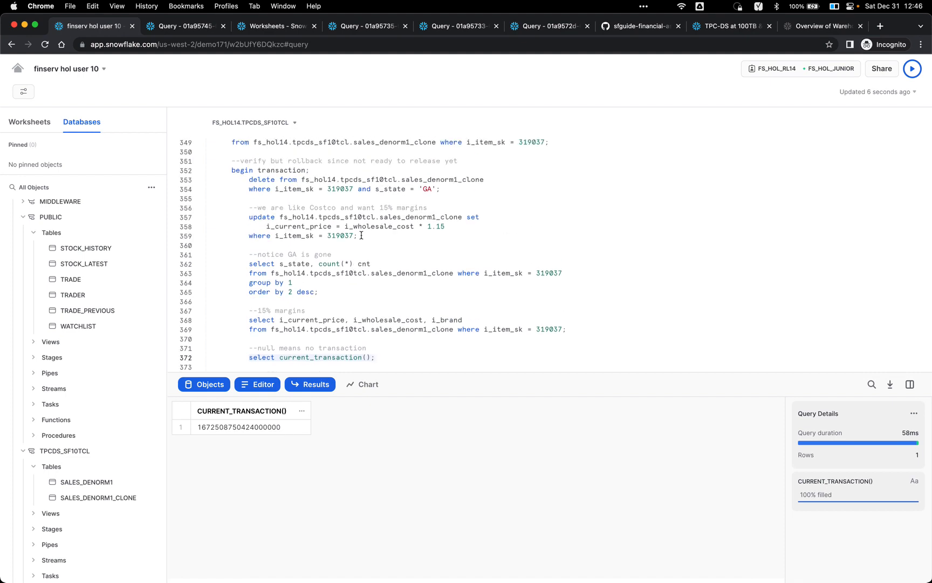
scroll(361, 235, "down", 3)
left_click(347, 223)
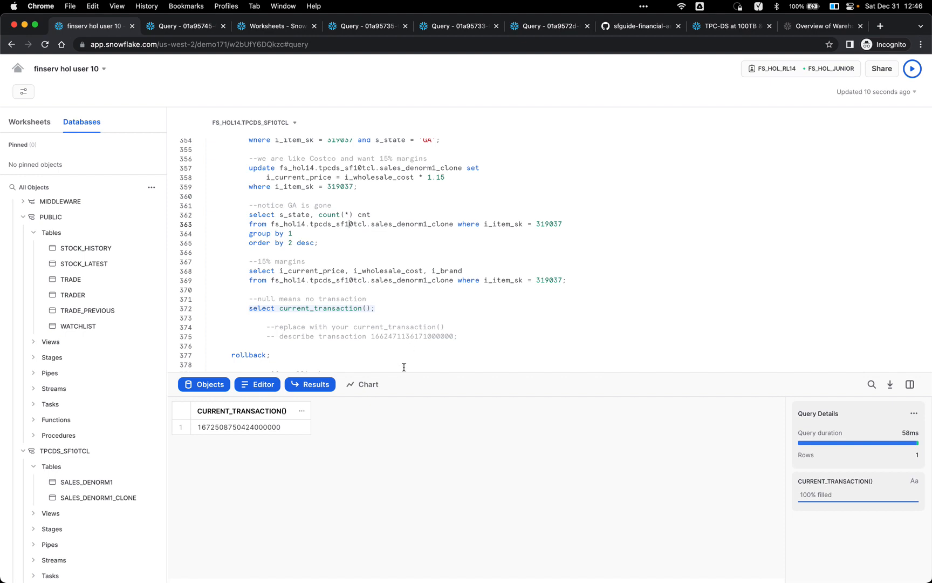
left_click_drag(399, 380, 400, 394)
left_click(376, 265)
scroll(410, 269, "down", 2)
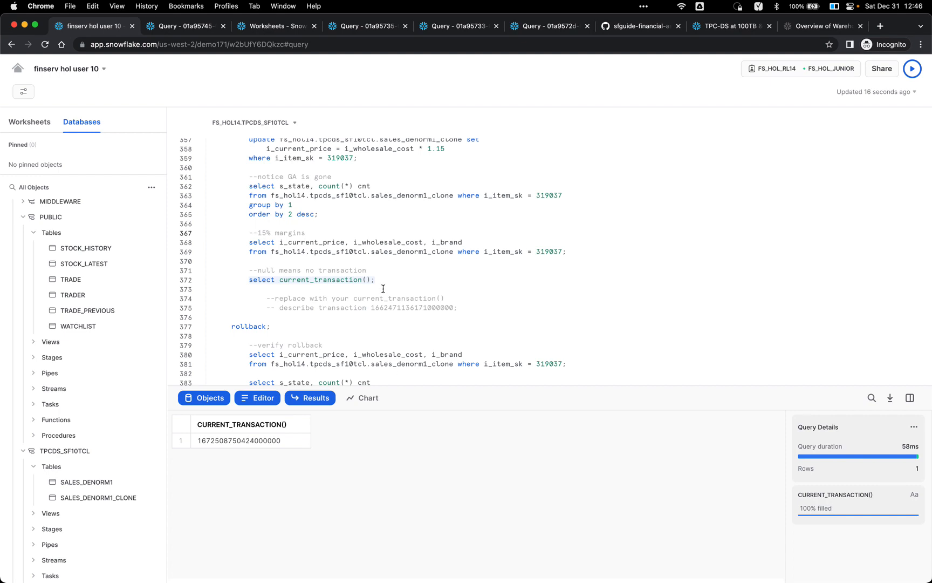
left_click(315, 329)
scroll(297, 229, "up", 3)
scroll(292, 186, "down", 3)
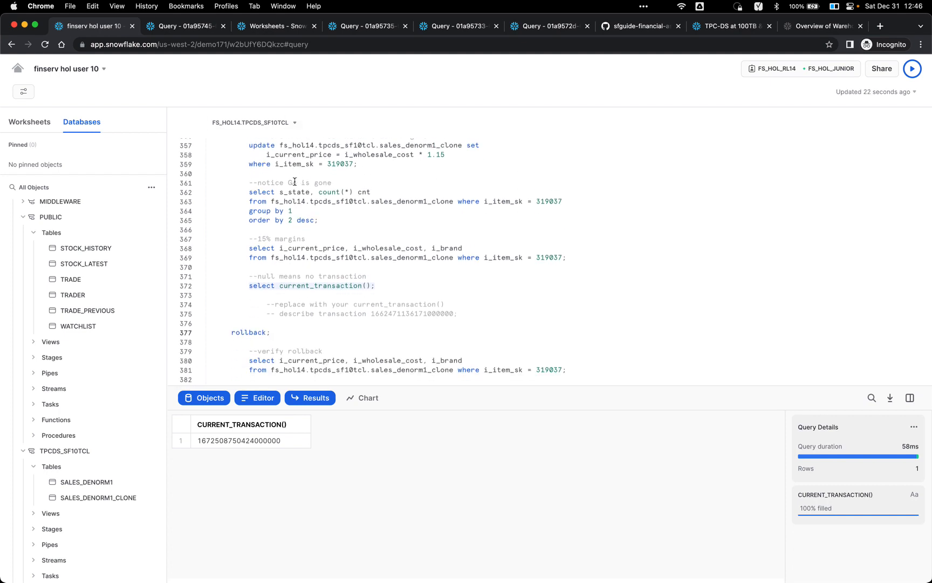
key("super+Return")
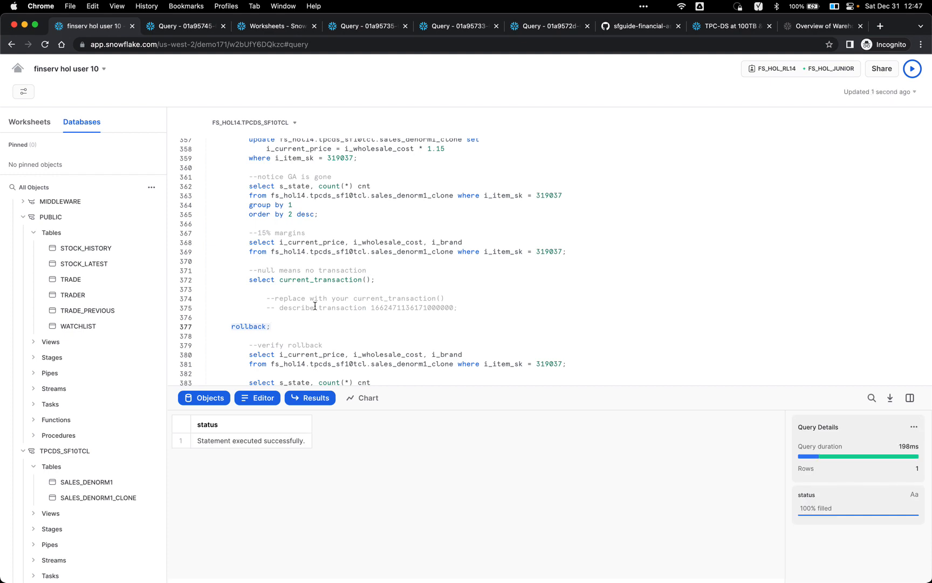
Step: Run select current_transaction() to confirm no transaction is still open
scroll(308, 272, "down", 1)
left_click(309, 276)
key("super+Return")
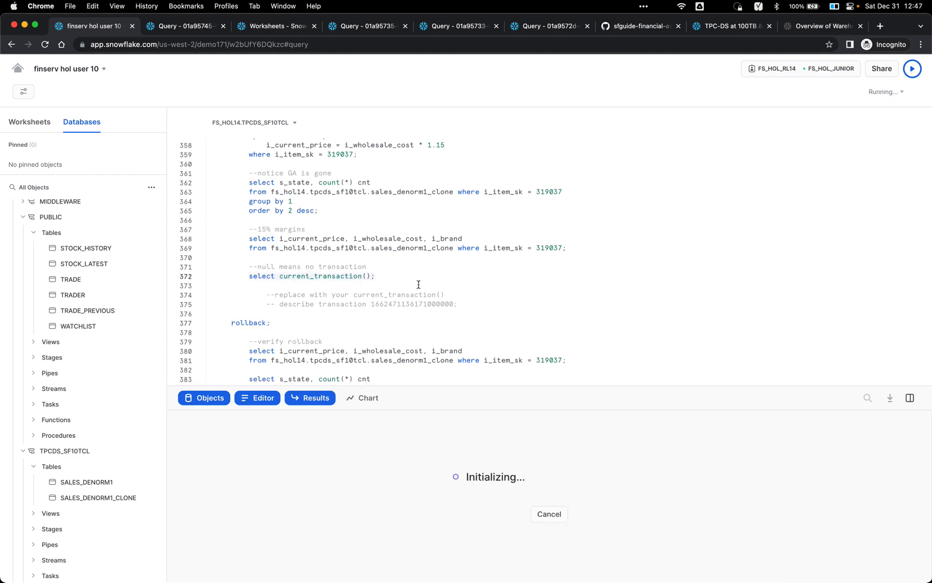
Step: Verify item 319037's current price is back to 1.12 against its 4.63 wholesale cost
scroll(419, 284, "down", 2)
scroll(418, 285, "down", 2)
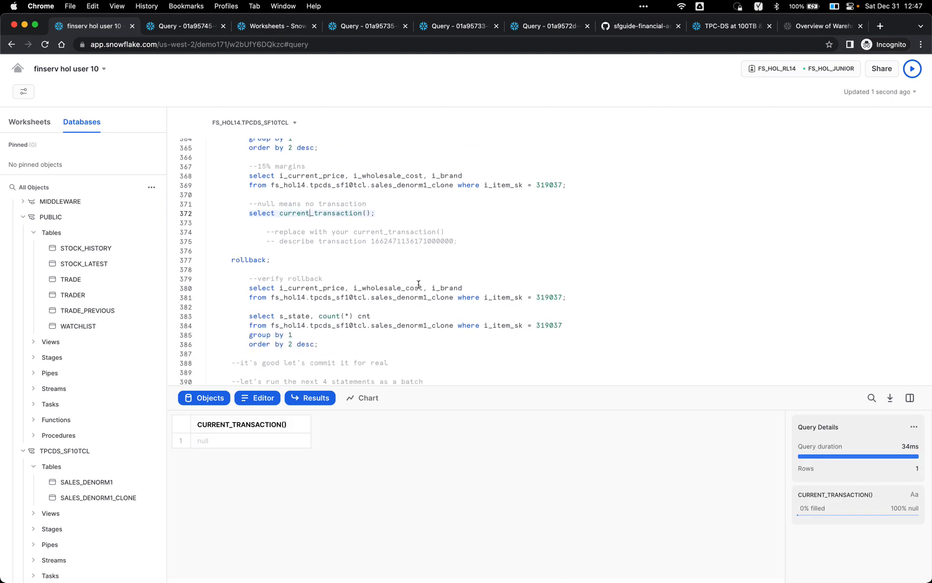
left_click(411, 287)
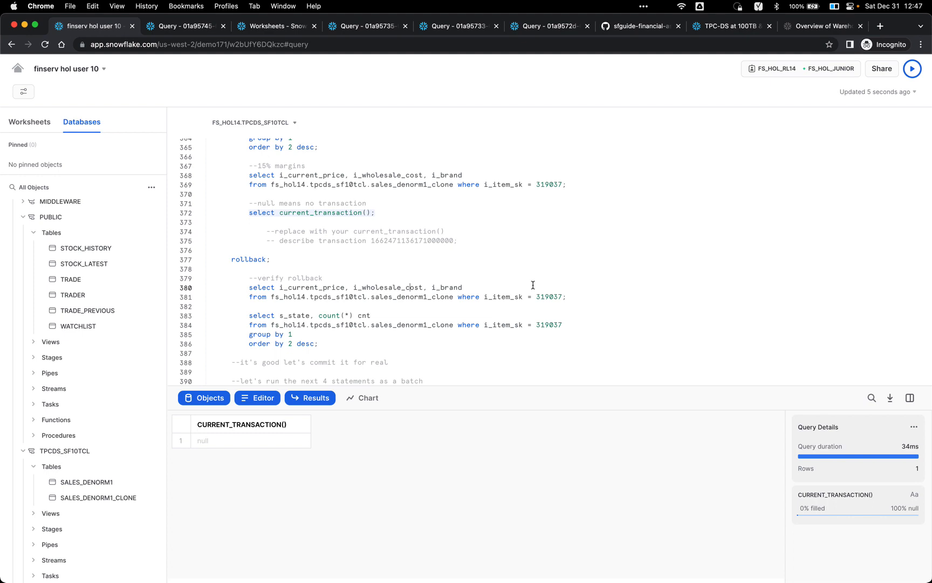
double_click(393, 289)
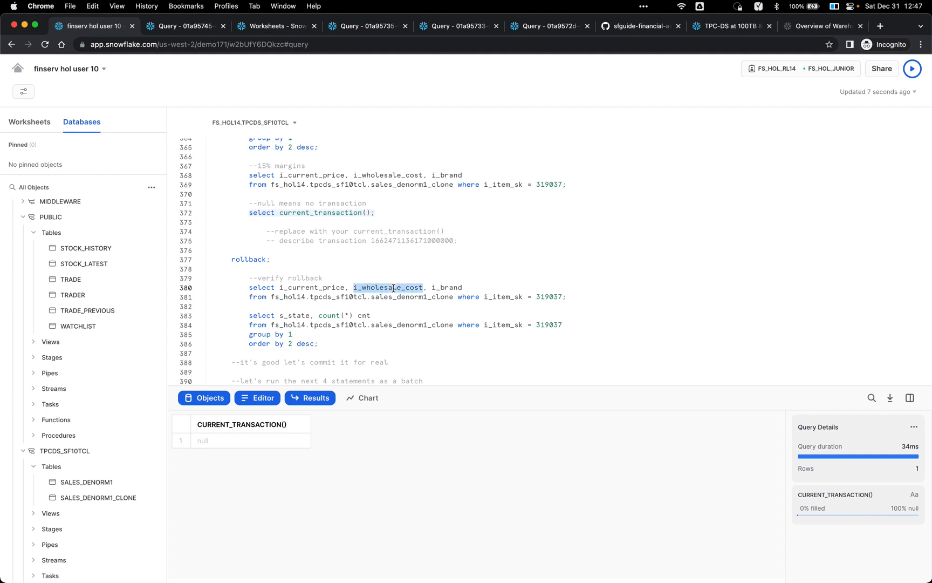
left_click(466, 286)
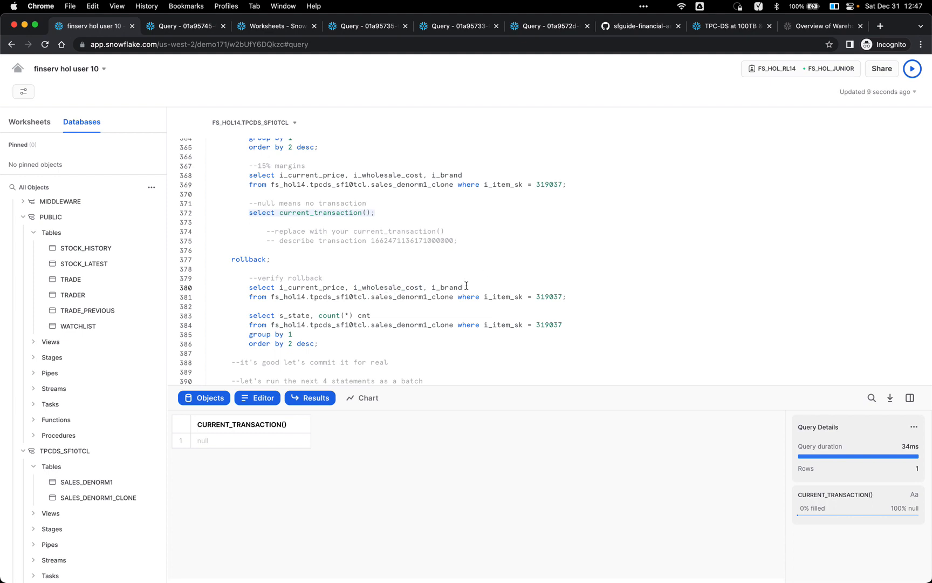
key("super+Return")
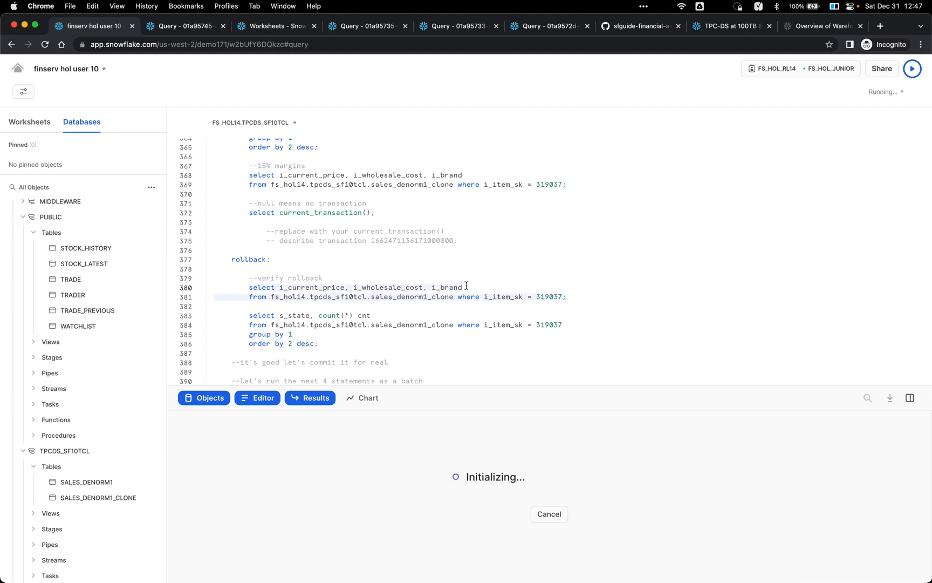
Step: Run the state count query to confirm GA's 105 rows still exist
scroll(378, 302, "down", 2)
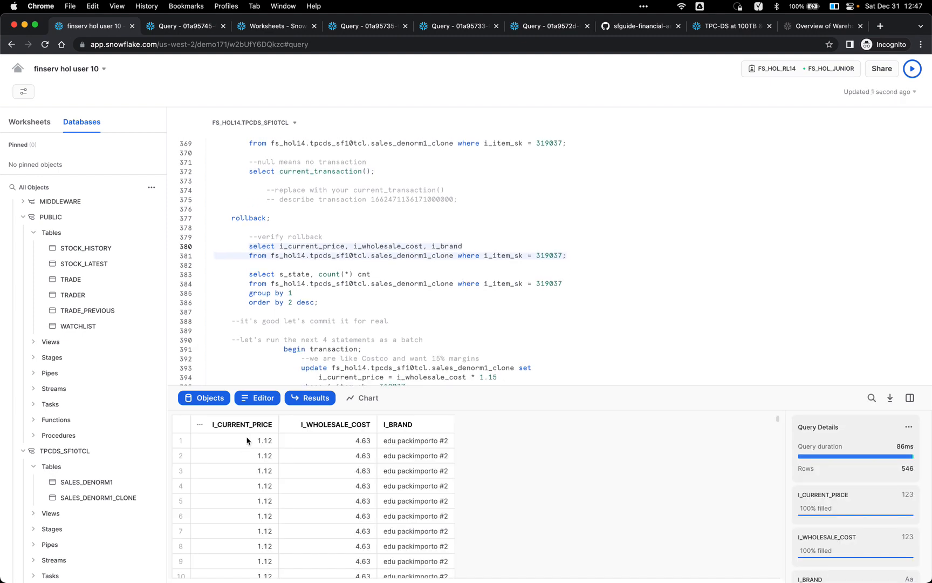
left_click(360, 299)
key("super+Return")
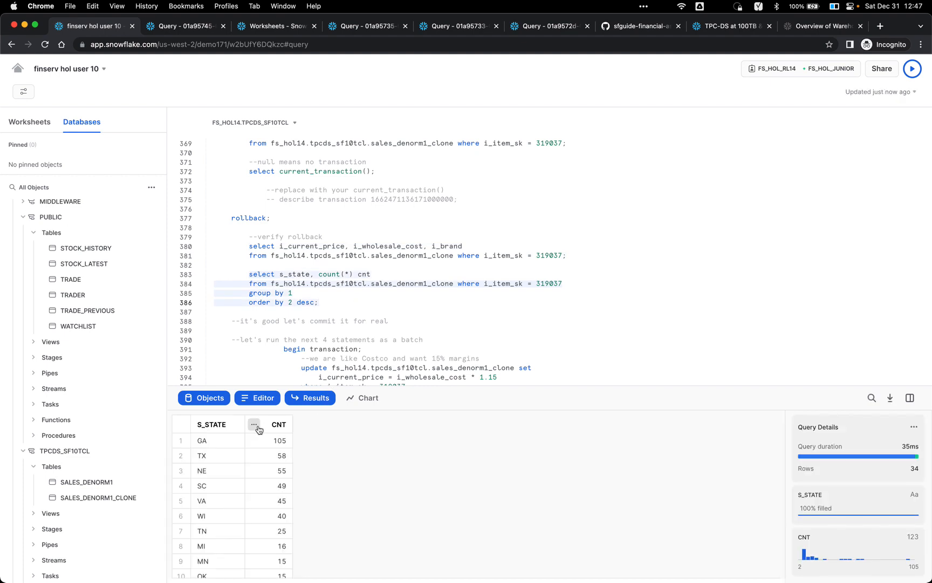
Step: Select lines 391–400, begin transaction through commit, and run all four statements as one batch
scroll(369, 313, "down", 4)
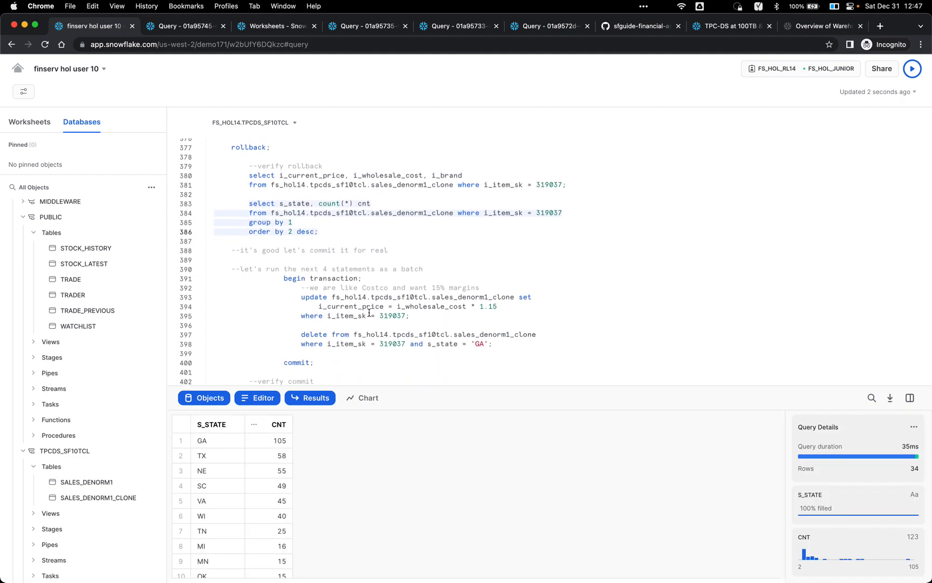
scroll(420, 298, "down", 1)
left_click(405, 309)
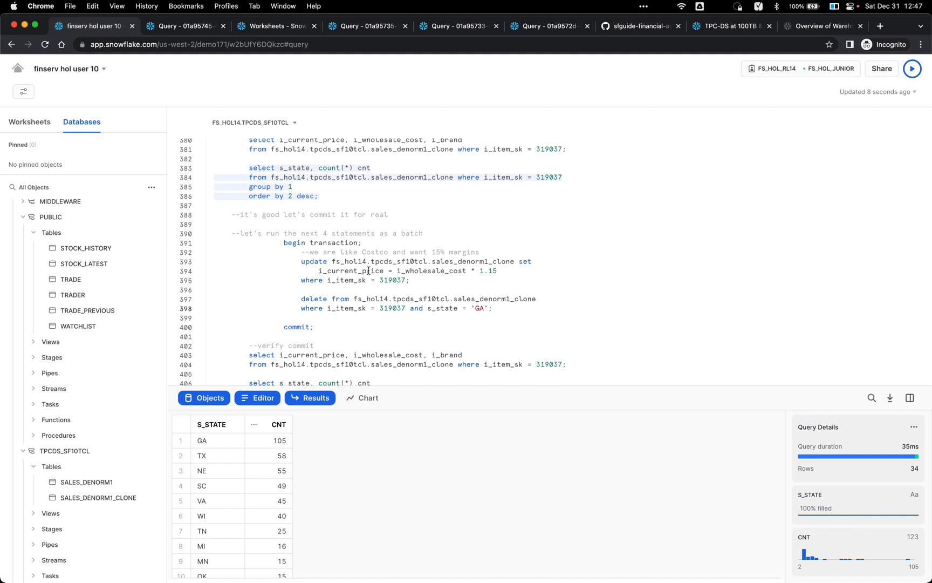
double_click(298, 326)
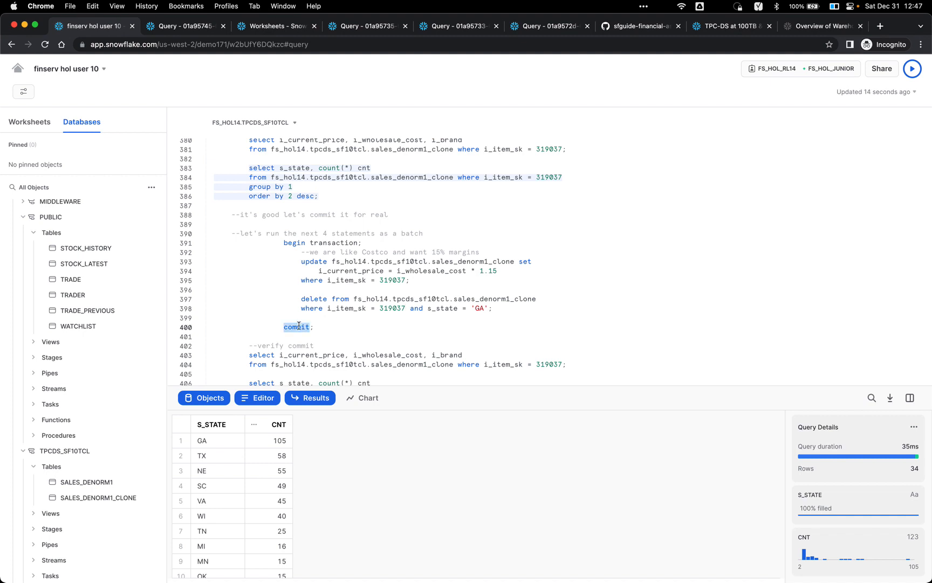
left_click(344, 322)
left_click_drag(322, 326, 227, 243)
key("super+Return")
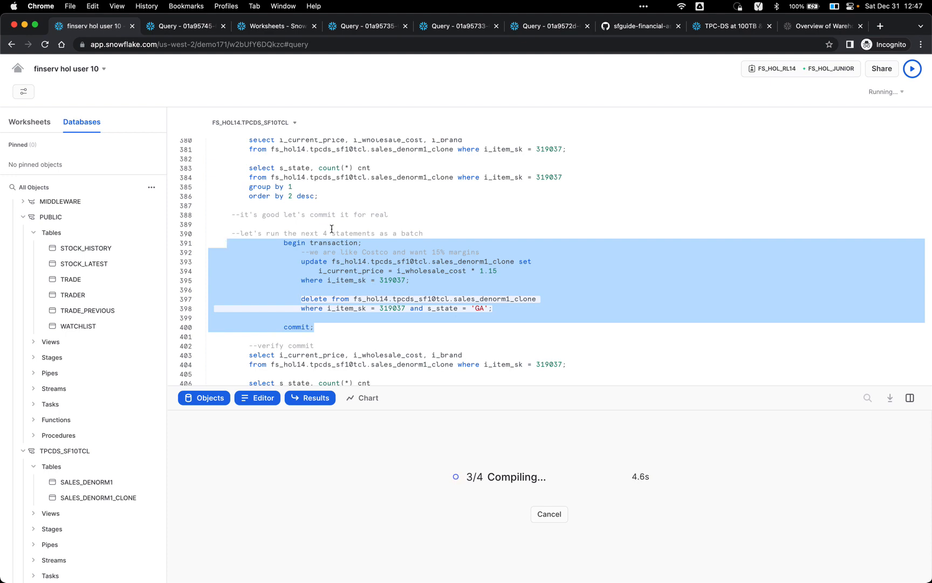
Step: Run the post-commit price check to confirm item 319037's current price is 5.32
scroll(371, 229, "down", 2)
scroll(372, 229, "down", 2)
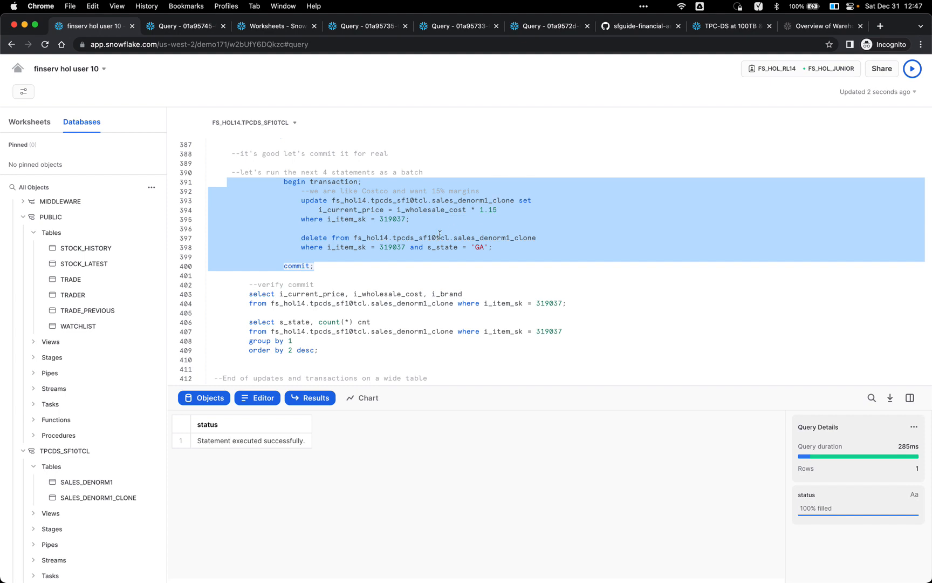
left_click(412, 274)
left_click(399, 294)
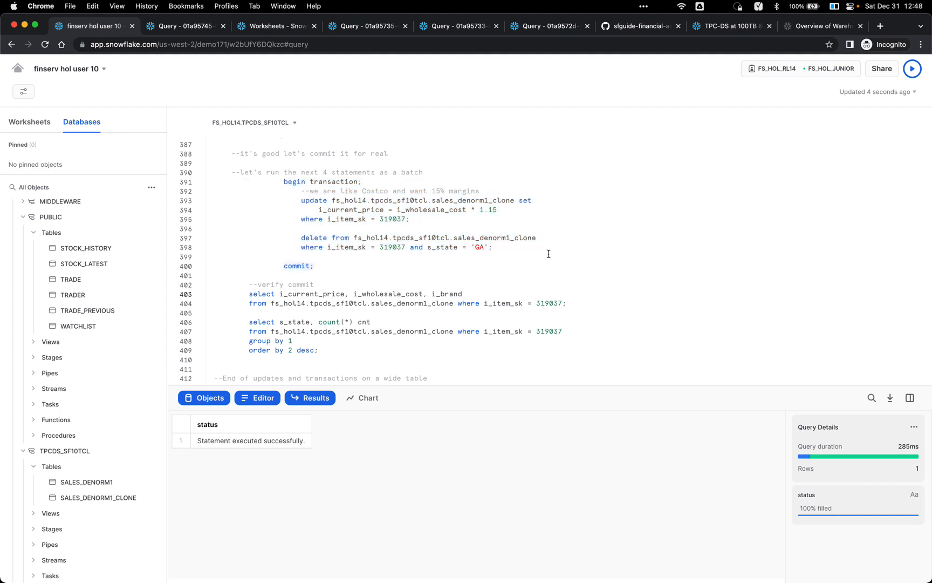
key("super+Return")
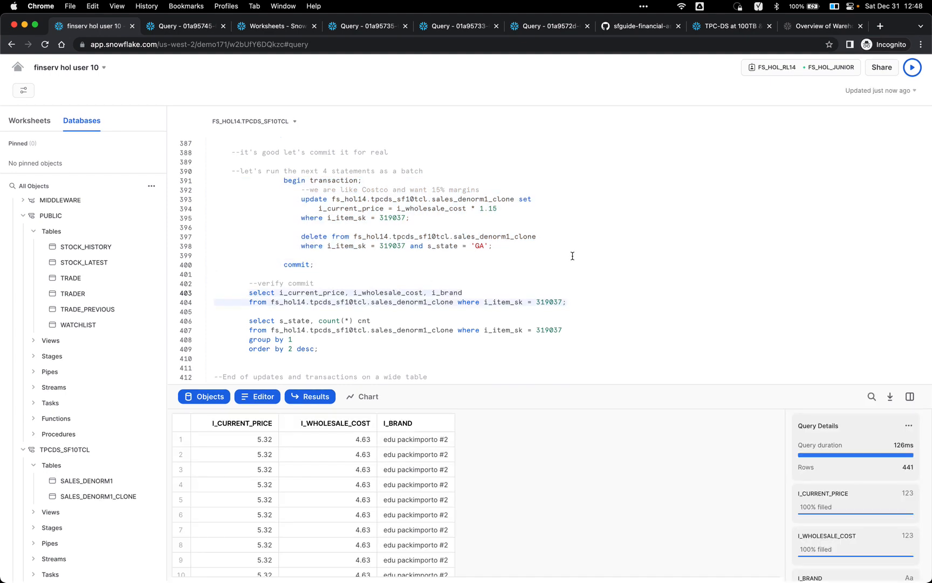
Step: Run the post-commit state count to confirm no GA rows remain (33 rows returned)
left_click(468, 332)
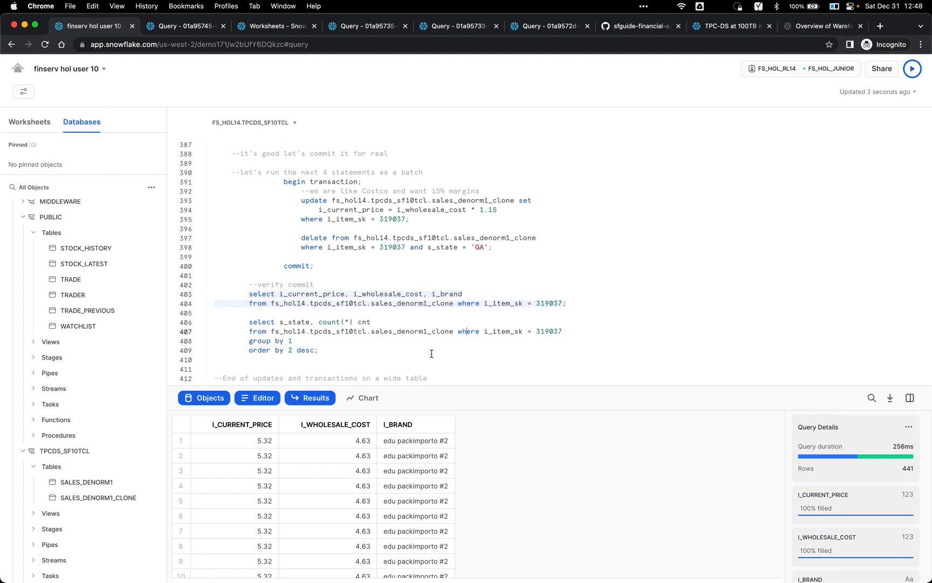
left_click(385, 322)
key("super+Return")
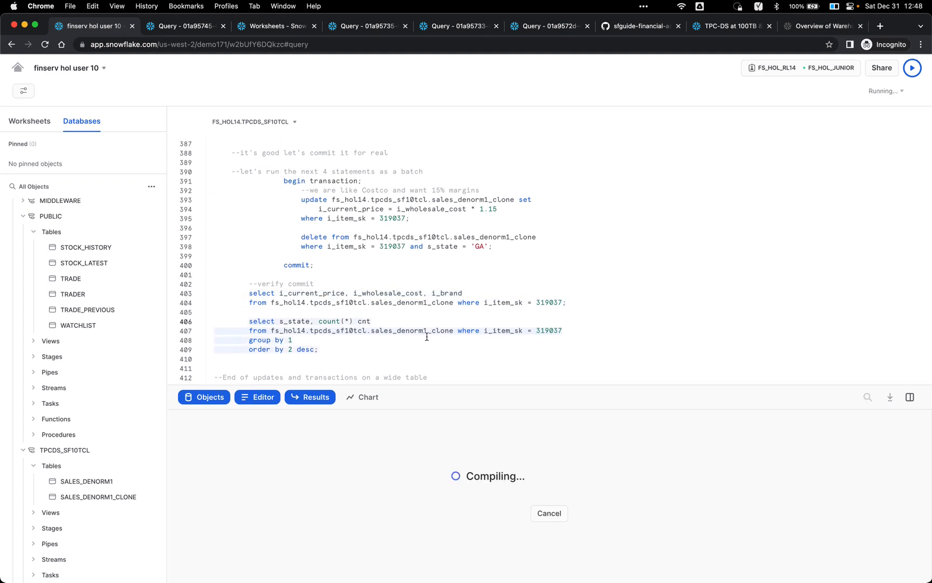
left_click(345, 352)
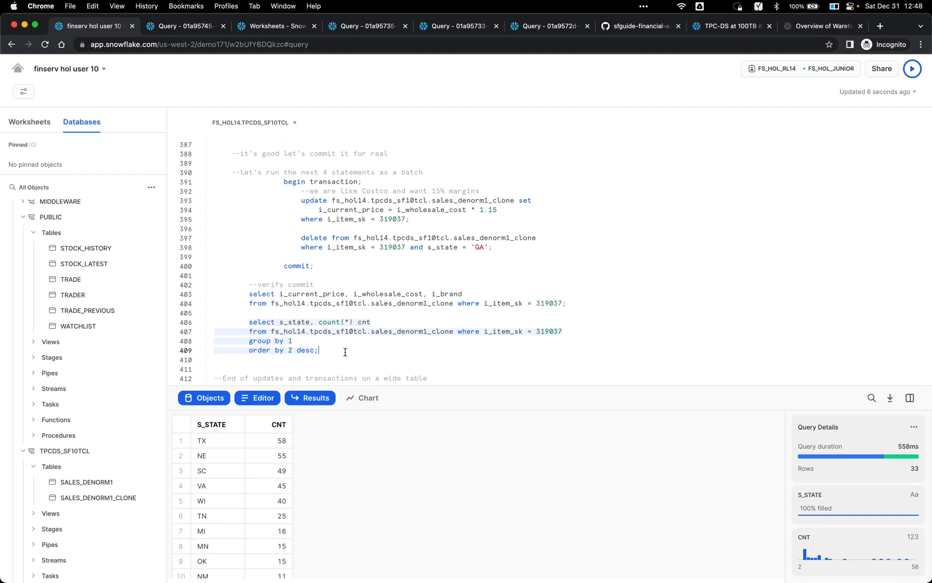
Step: Return to the Financial Services Hands-On-Lab agenda slides in Google Slides
scroll(333, 324, "up", 3)
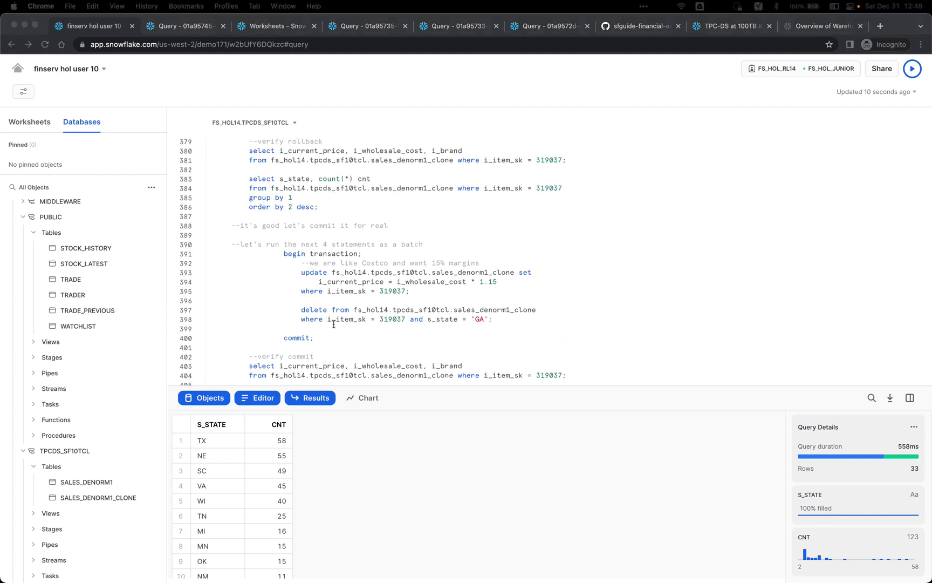
left_click(521, 199)
key("super+grave")
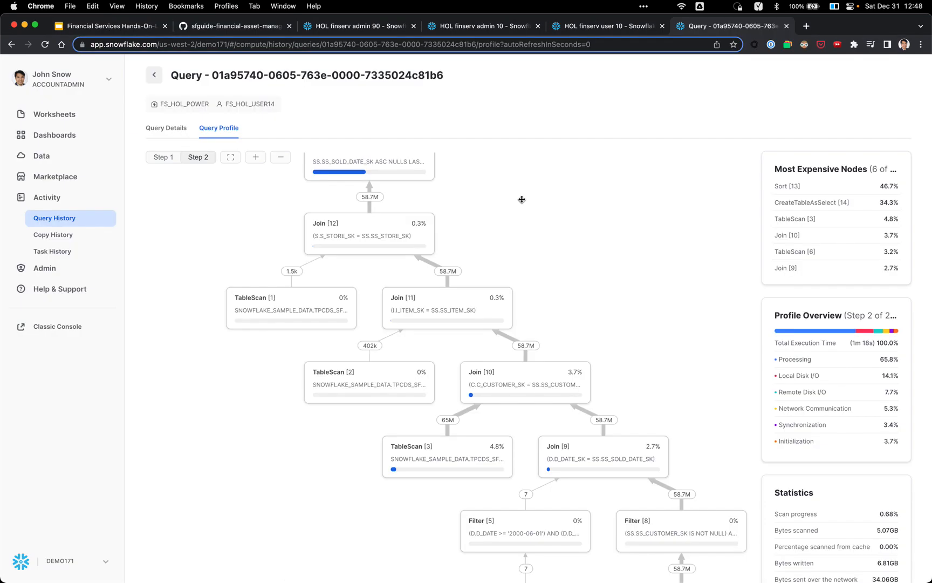
left_click(139, 28)
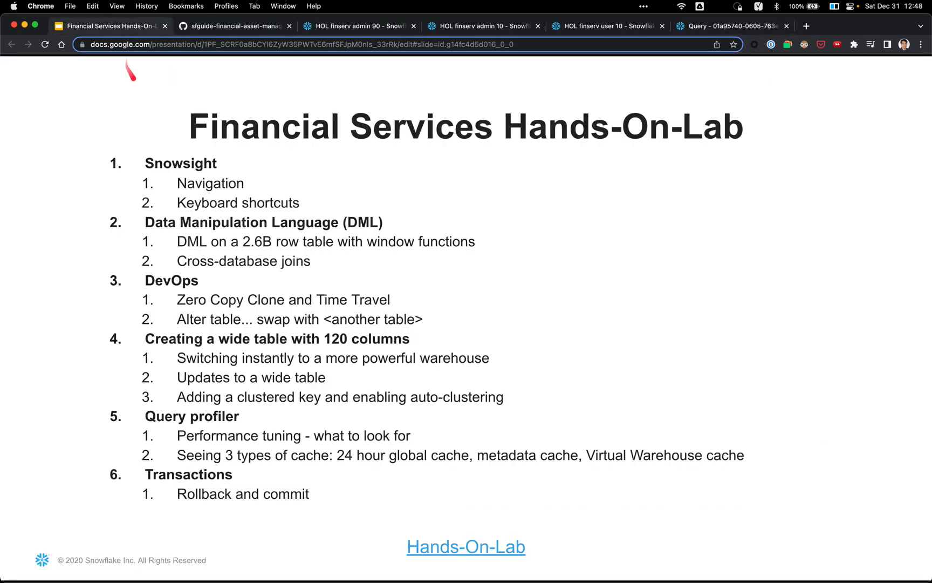